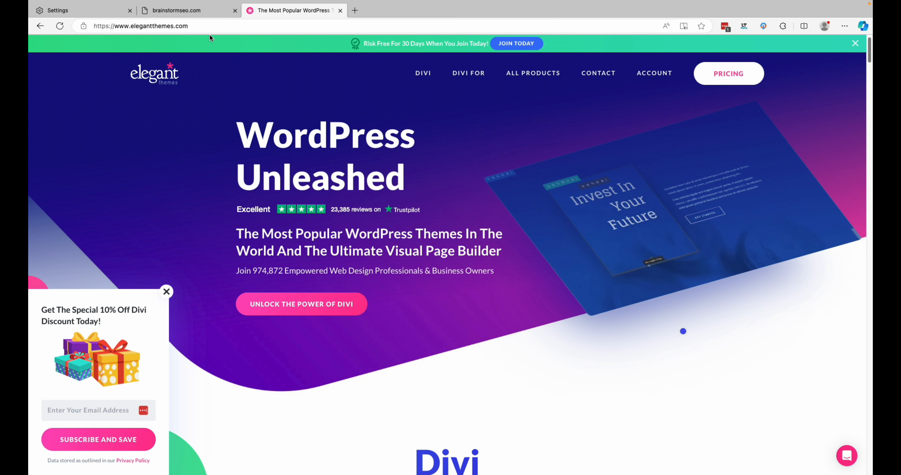
Step: View the brainstormseo.com site, then return to the Elegant Themes home page
{"action": "left_click", "coordinate": [211, 12]}
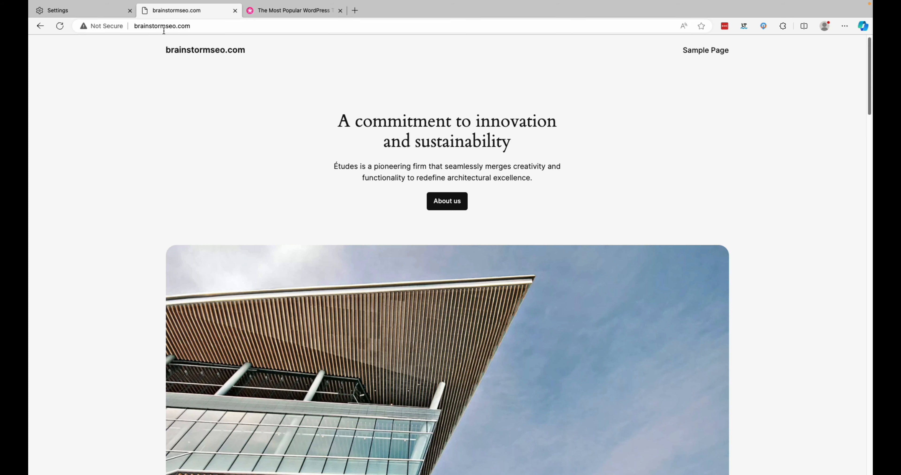
{"action": "left_click", "coordinate": [294, 16]}
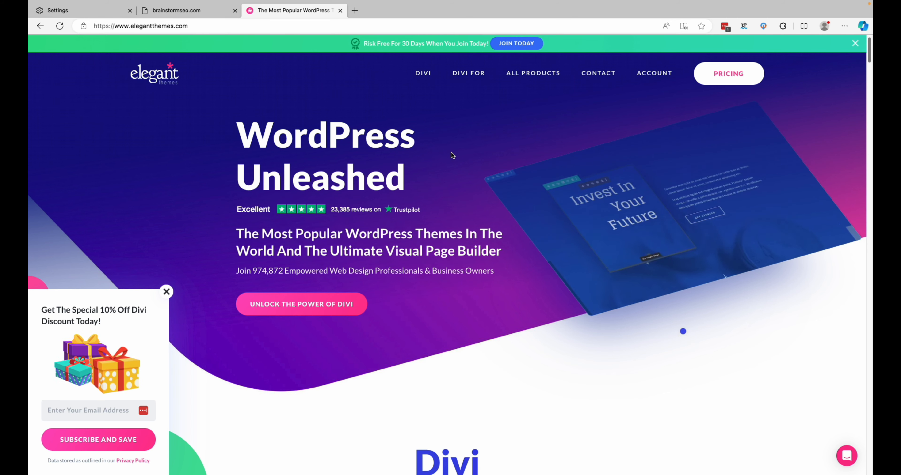
{"action": "scroll", "coordinate": [457, 209], "scroll_direction": "down", "scroll_amount": 1}
{"action": "scroll", "coordinate": [457, 210], "scroll_direction": "up", "scroll_amount": 1}
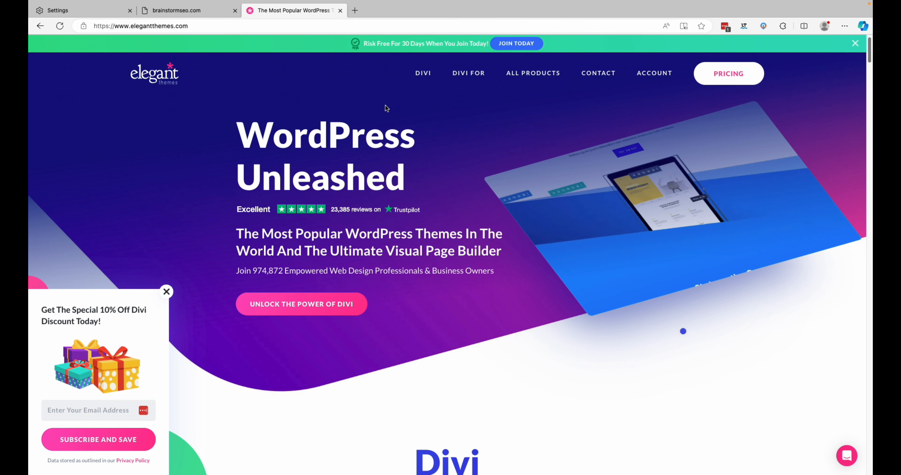
Step: Open the Divi Theme & Builder page and look through its modules and full website packs
{"action": "mouse_move", "coordinate": [430, 79]}
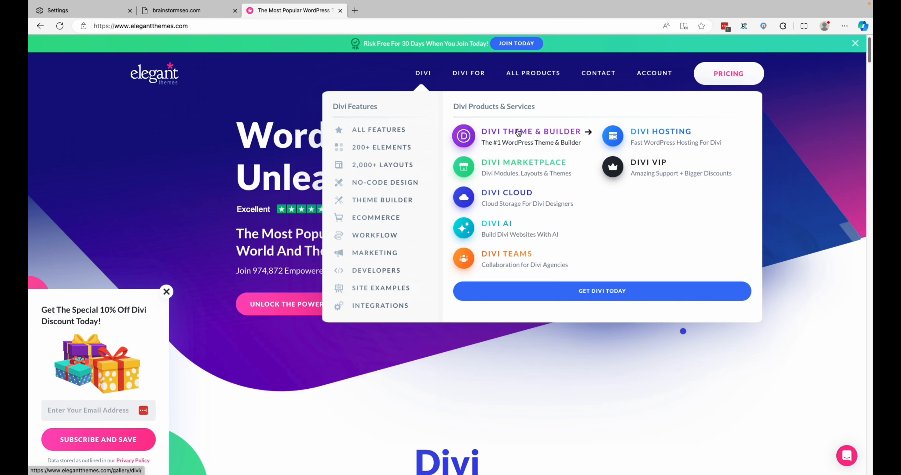
{"action": "left_click", "coordinate": [518, 132]}
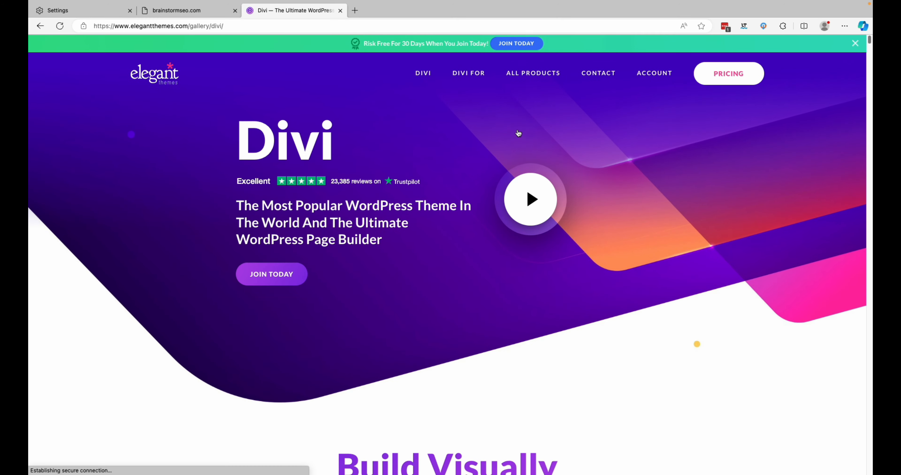
{"action": "scroll", "coordinate": [511, 185], "scroll_direction": "down", "scroll_amount": 8}
{"action": "scroll", "coordinate": [511, 185], "scroll_direction": "down", "scroll_amount": 10}
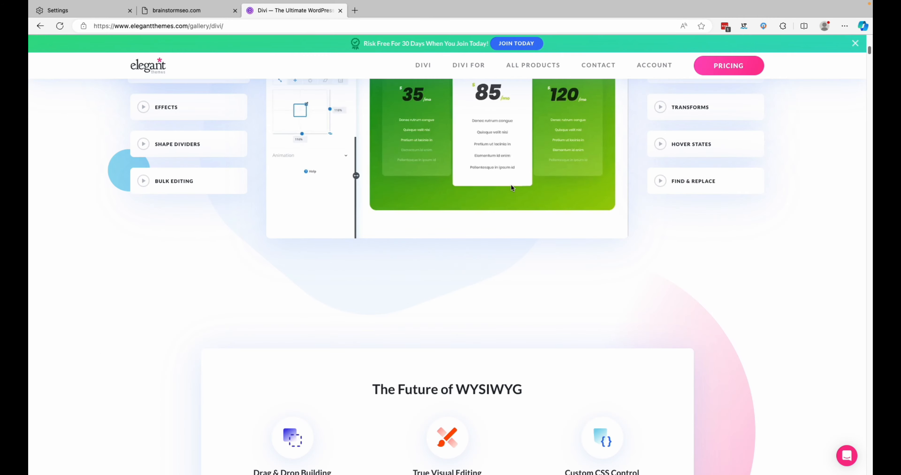
{"action": "scroll", "coordinate": [511, 186], "scroll_direction": "down", "scroll_amount": 12}
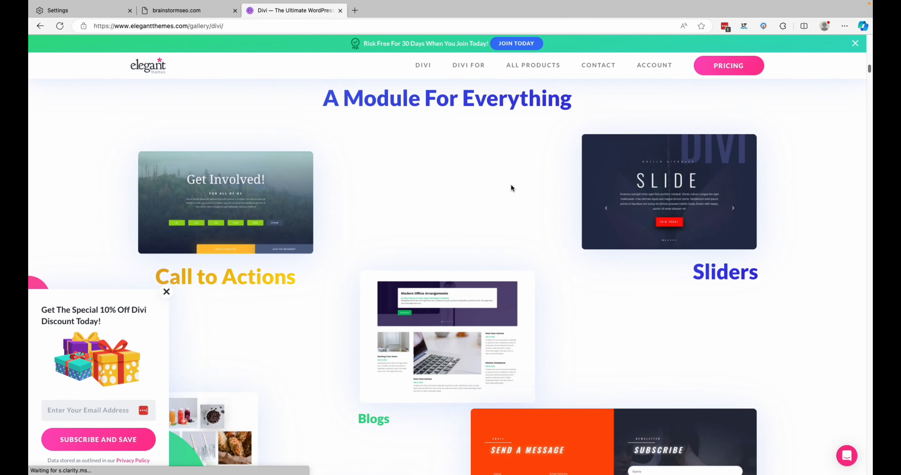
{"action": "scroll", "coordinate": [510, 184], "scroll_direction": "down", "scroll_amount": 12}
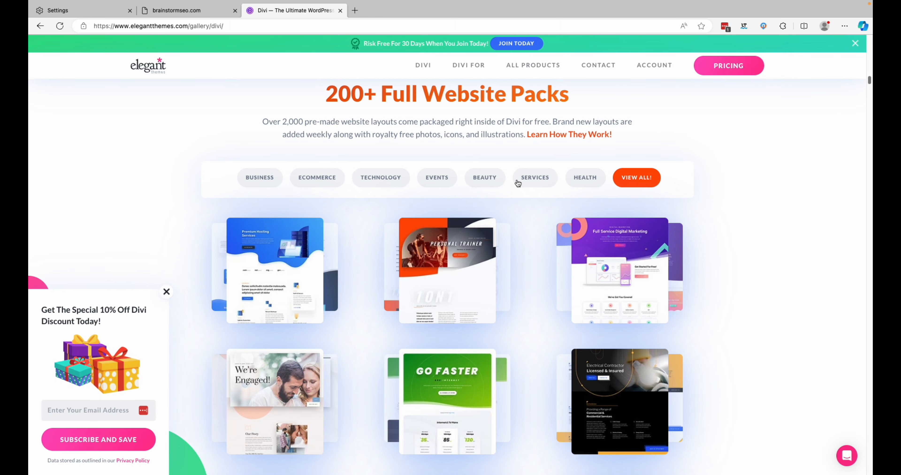
{"action": "scroll", "coordinate": [533, 334], "scroll_direction": "down", "scroll_amount": 5}
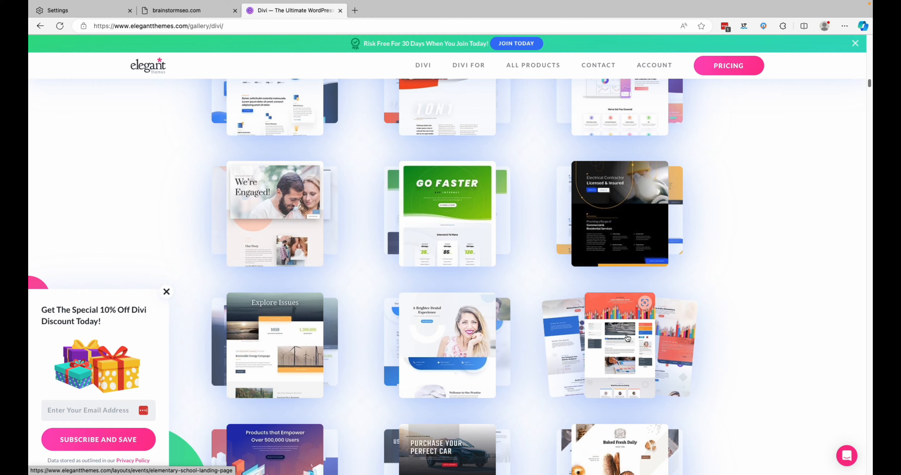
{"action": "scroll", "coordinate": [474, 316], "scroll_direction": "up", "scroll_amount": 20}
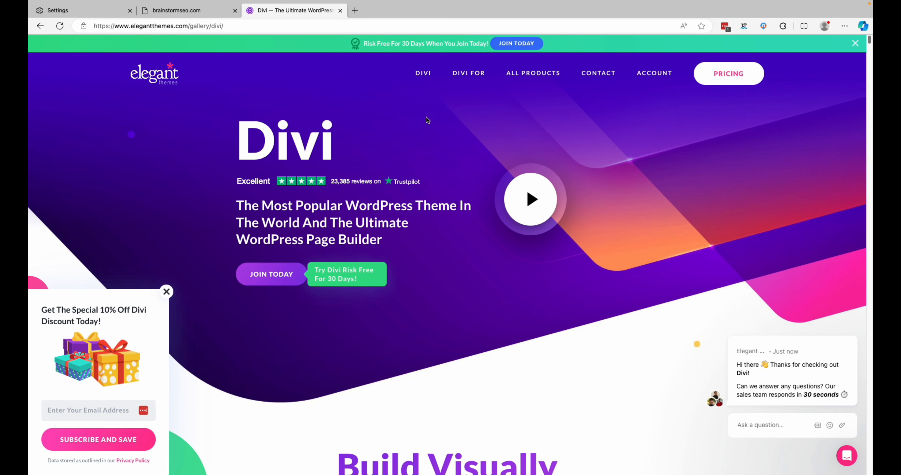
Step: Open the Extra Magazine Theme page and examine the sample magazine layout, including its post sections and sidebar
{"action": "mouse_move", "coordinate": [545, 77]}
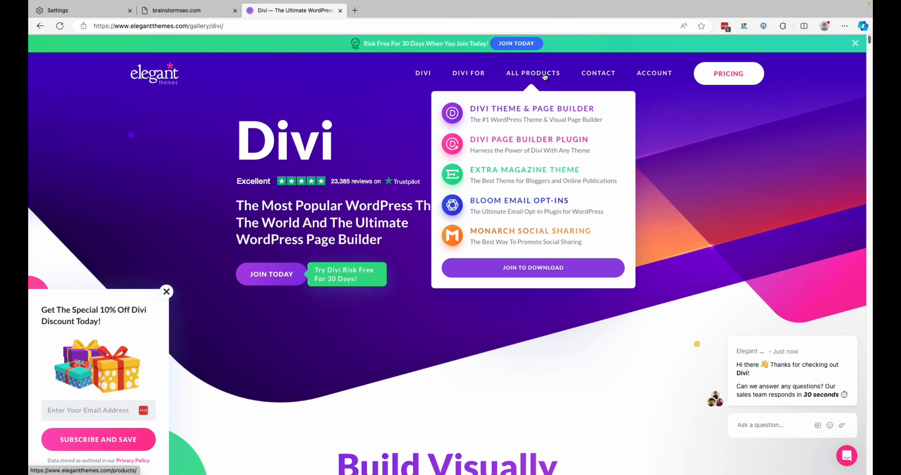
{"action": "left_click", "coordinate": [527, 174]}
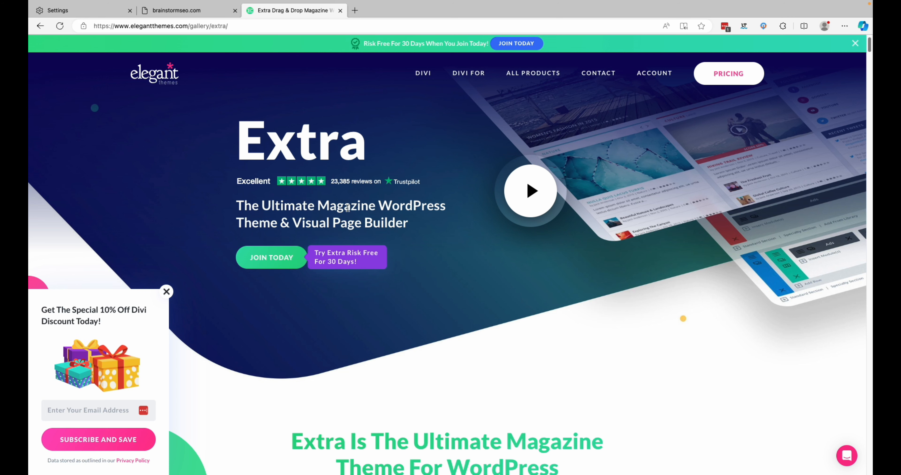
{"action": "scroll", "coordinate": [478, 250], "scroll_direction": "down", "scroll_amount": 1}
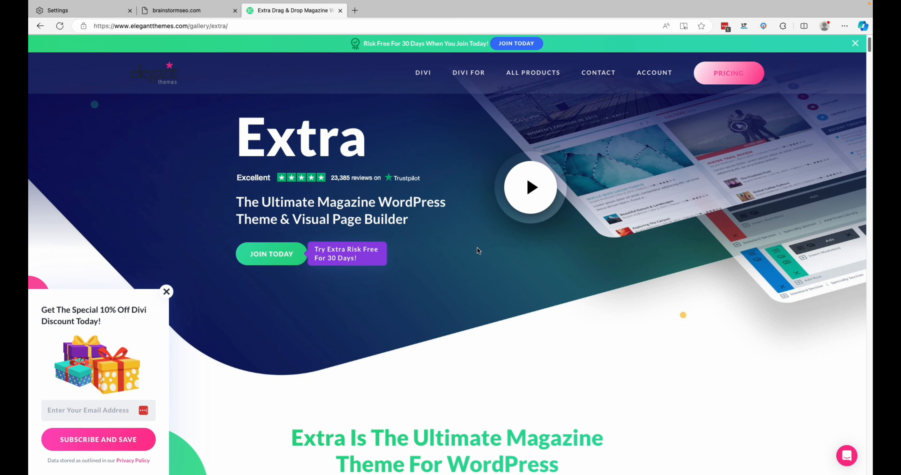
{"action": "scroll", "coordinate": [477, 250], "scroll_direction": "down", "scroll_amount": 10}
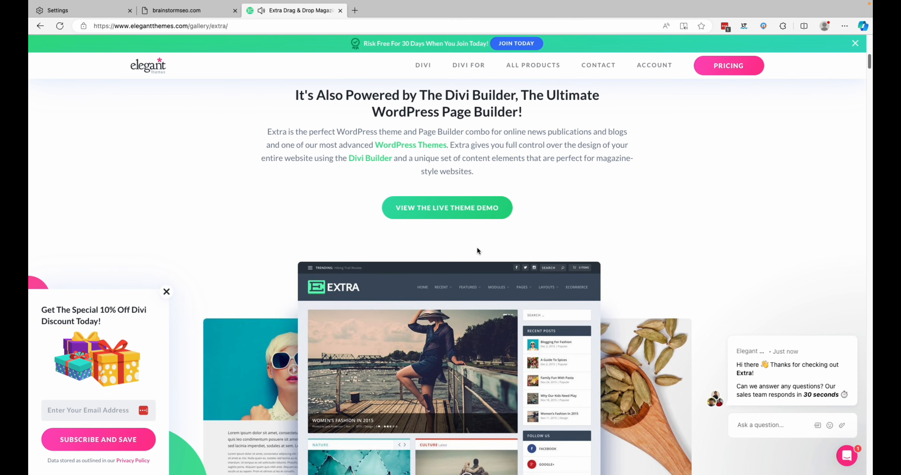
{"action": "scroll", "coordinate": [477, 250], "scroll_direction": "down", "scroll_amount": 3}
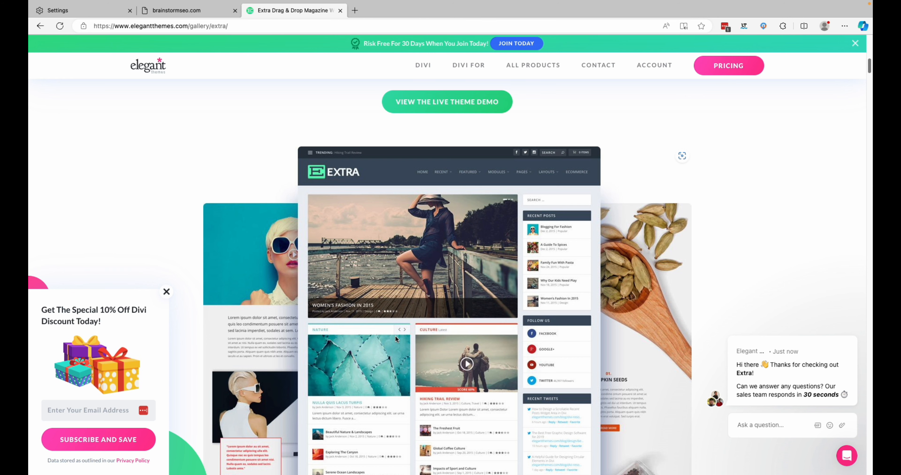
{"action": "scroll", "coordinate": [423, 286], "scroll_direction": "down", "scroll_amount": 2}
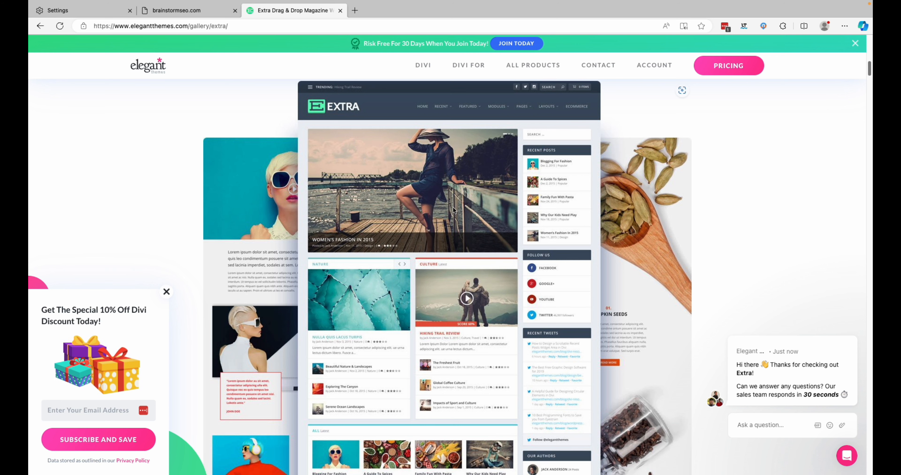
{"action": "scroll", "coordinate": [482, 217], "scroll_direction": "down", "scroll_amount": 2}
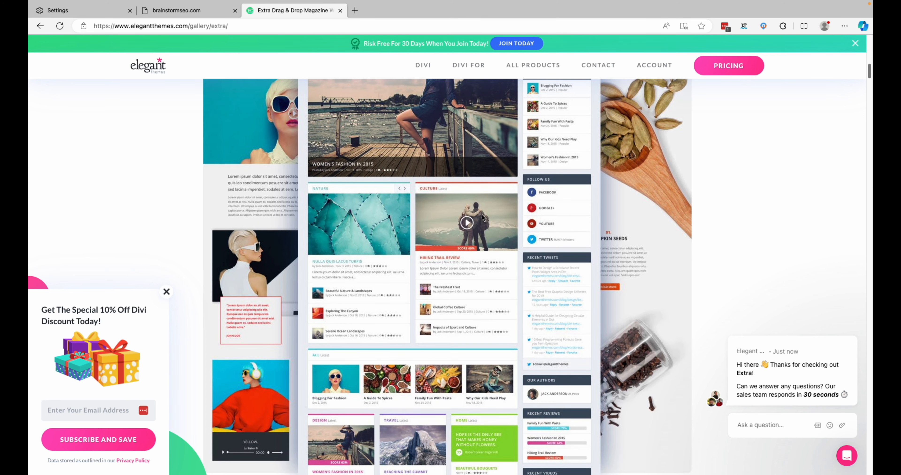
{"action": "scroll", "coordinate": [482, 218], "scroll_direction": "up", "scroll_amount": 2}
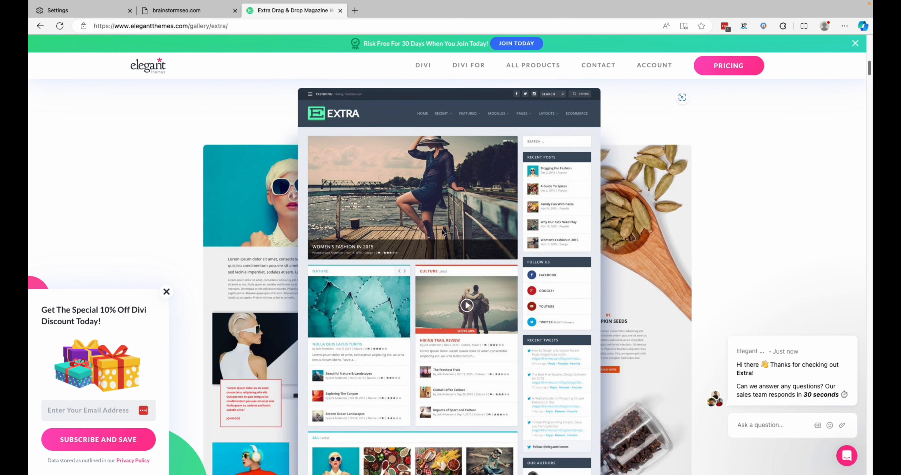
{"action": "scroll", "coordinate": [442, 232], "scroll_direction": "down", "scroll_amount": 1}
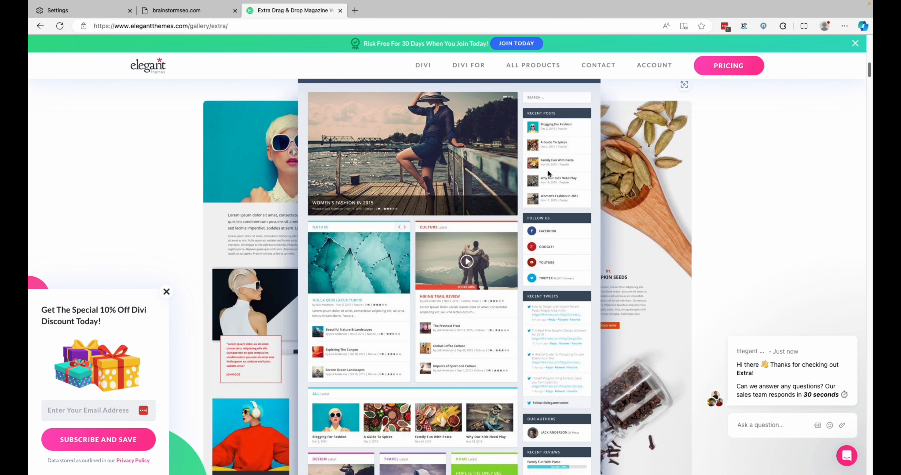
{"action": "scroll", "coordinate": [531, 214], "scroll_direction": "down", "scroll_amount": 4}
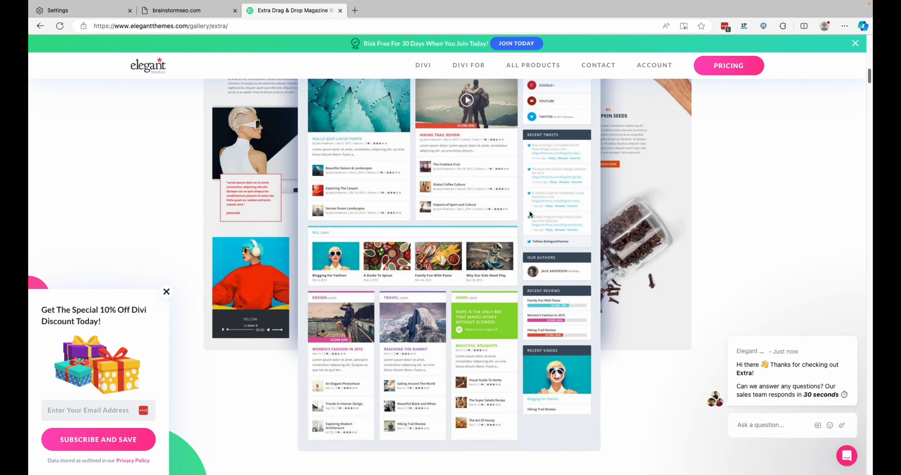
{"action": "scroll", "coordinate": [495, 237], "scroll_direction": "down", "scroll_amount": 10}
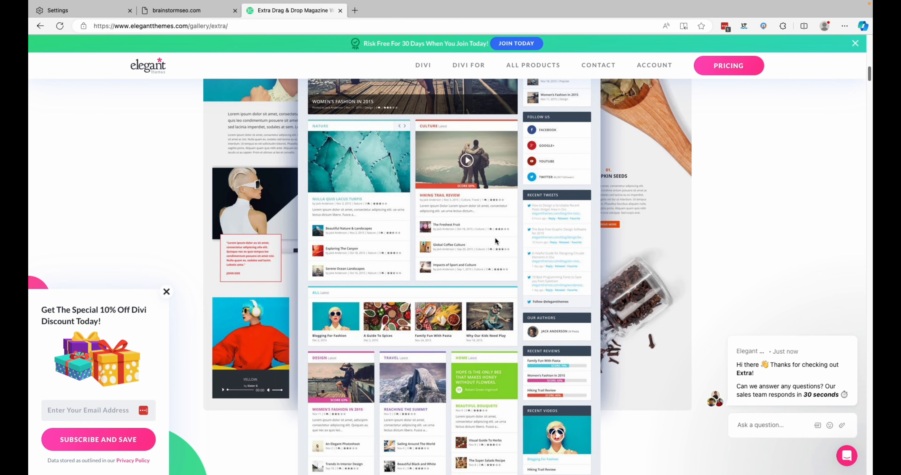
Step: Examine the Extra theme's feature list, customization options, demo layouts and Divi Builder compatibility section
{"action": "scroll", "coordinate": [453, 254], "scroll_direction": "down", "scroll_amount": 20}
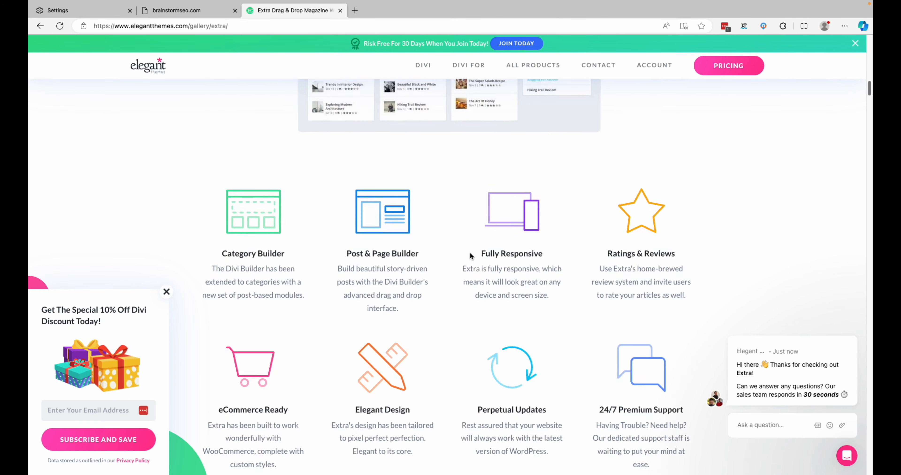
{"action": "scroll", "coordinate": [470, 255], "scroll_direction": "down", "scroll_amount": 20}
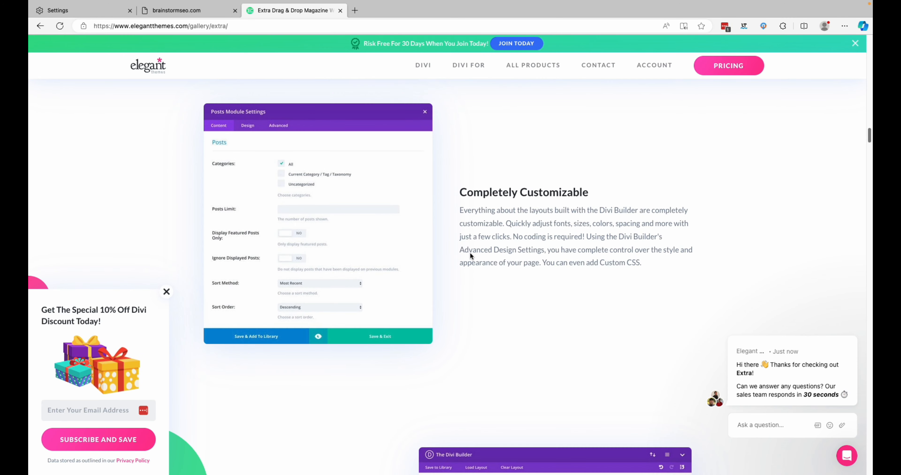
{"action": "scroll", "coordinate": [470, 254], "scroll_direction": "down", "scroll_amount": 12}
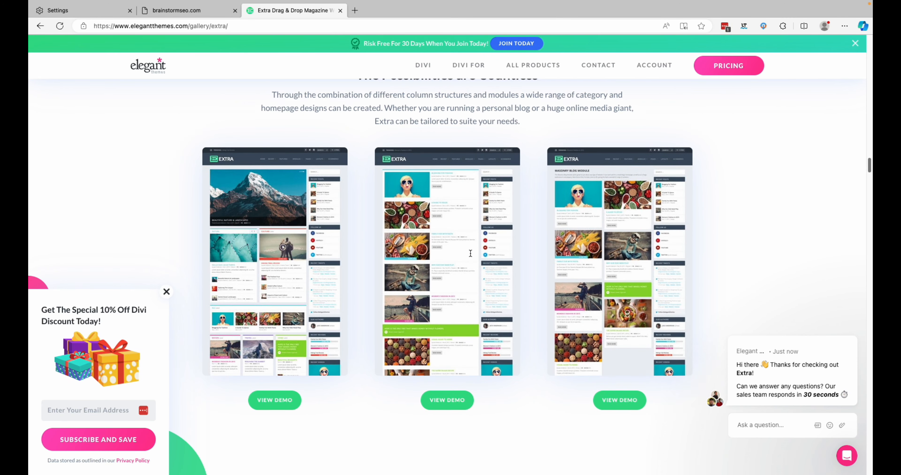
{"action": "scroll", "coordinate": [471, 253], "scroll_direction": "up", "scroll_amount": 2}
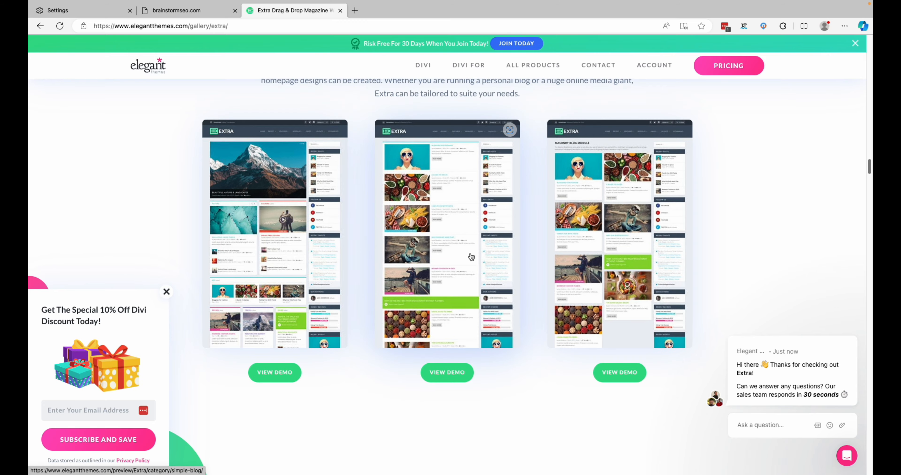
{"action": "scroll", "coordinate": [443, 264], "scroll_direction": "down", "scroll_amount": 3}
{"action": "scroll", "coordinate": [514, 276], "scroll_direction": "down", "scroll_amount": 15}
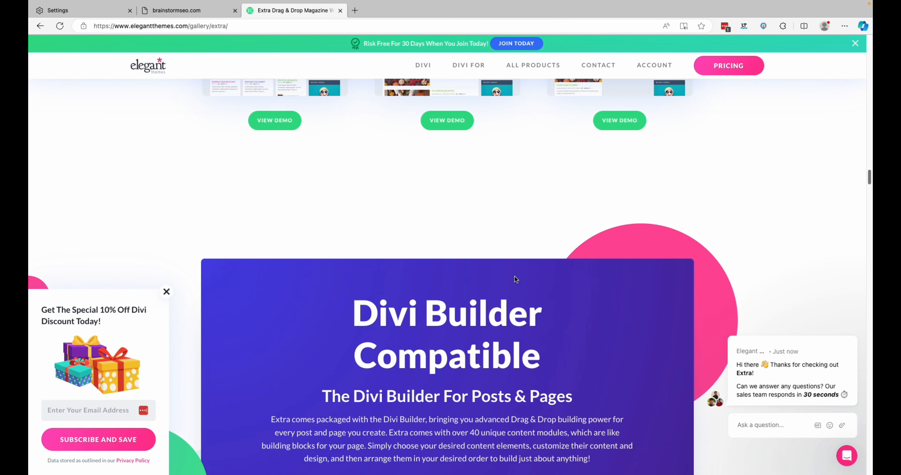
{"action": "scroll", "coordinate": [514, 275], "scroll_direction": "down", "scroll_amount": 4}
{"action": "scroll", "coordinate": [515, 276], "scroll_direction": "up", "scroll_amount": 10}
{"action": "scroll", "coordinate": [514, 276], "scroll_direction": "up", "scroll_amount": 8}
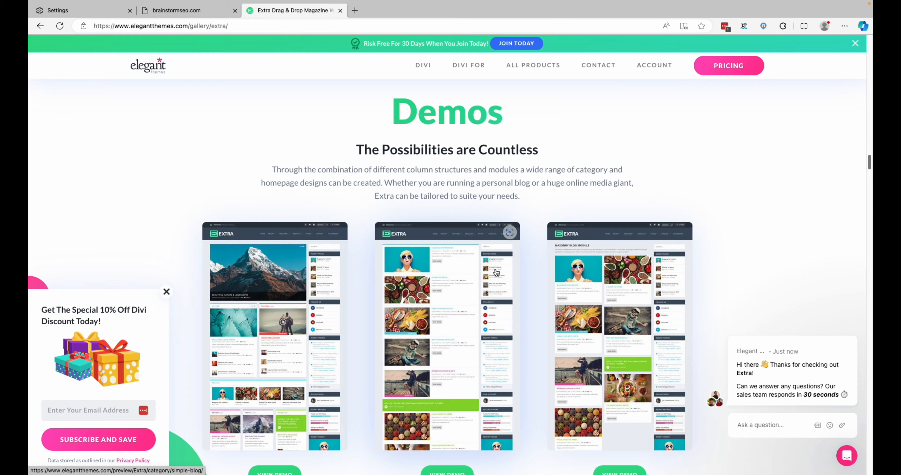
Step: Return to the Extra page's introduction and dismiss the 10% Divi discount popup
{"action": "scroll", "coordinate": [496, 272], "scroll_direction": "up", "scroll_amount": 15}
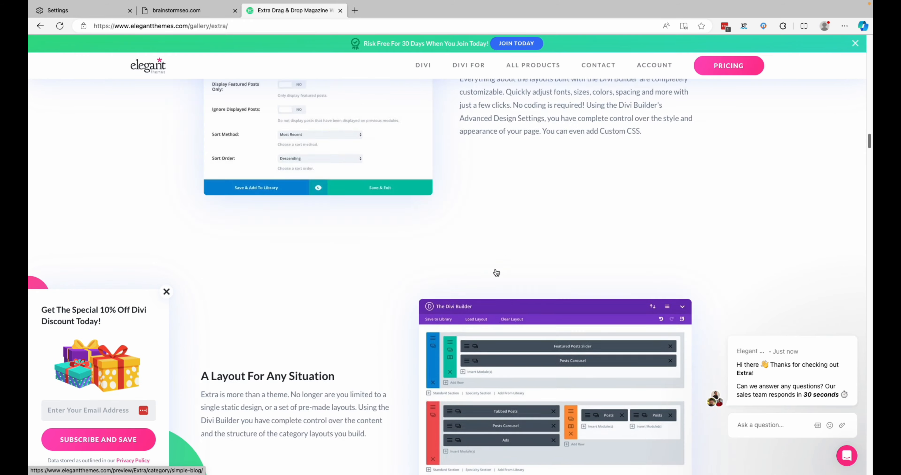
{"action": "scroll", "coordinate": [496, 272], "scroll_direction": "up", "scroll_amount": 10}
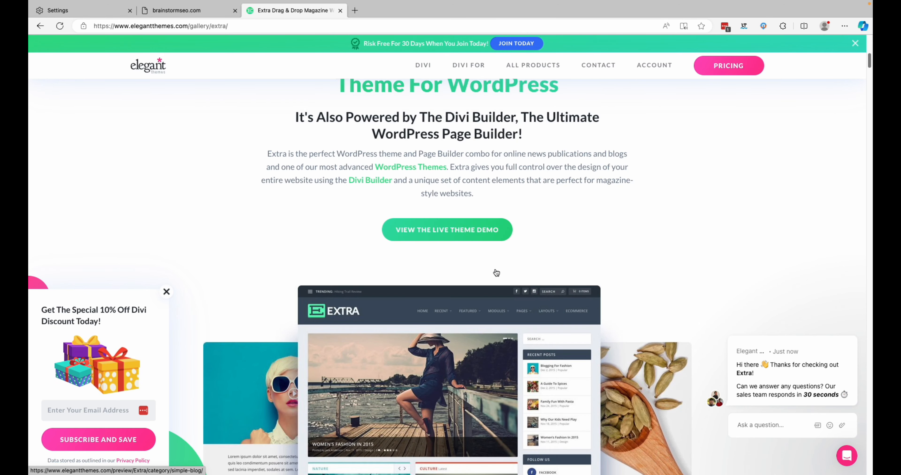
{"action": "scroll", "coordinate": [495, 271], "scroll_direction": "up", "scroll_amount": 1}
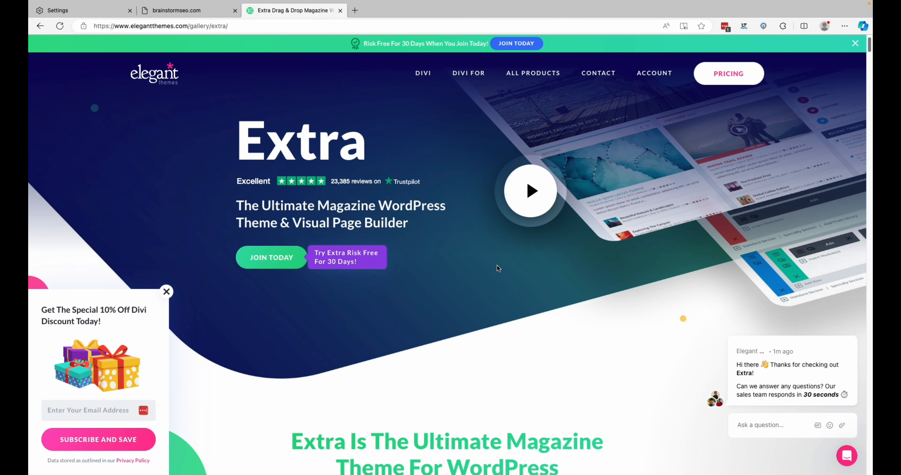
{"action": "scroll", "coordinate": [489, 305], "scroll_direction": "down", "scroll_amount": 3}
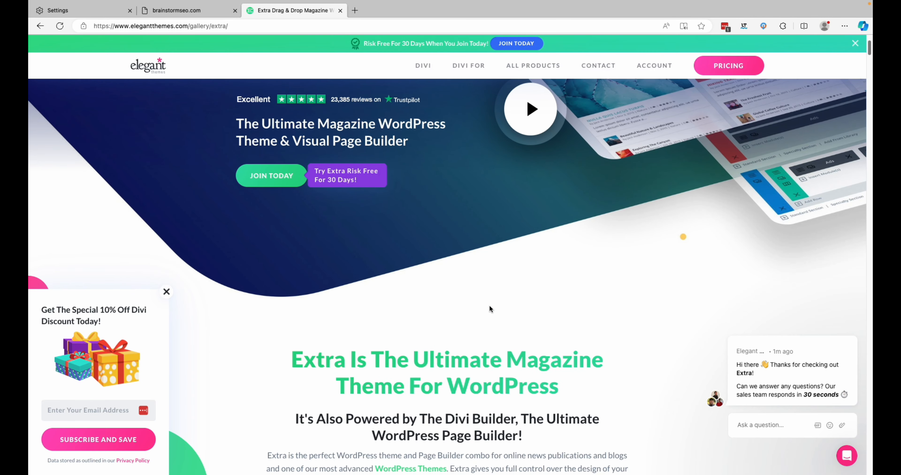
{"action": "left_click", "coordinate": [166, 292]}
{"action": "scroll", "coordinate": [489, 322], "scroll_direction": "down", "scroll_amount": 5}
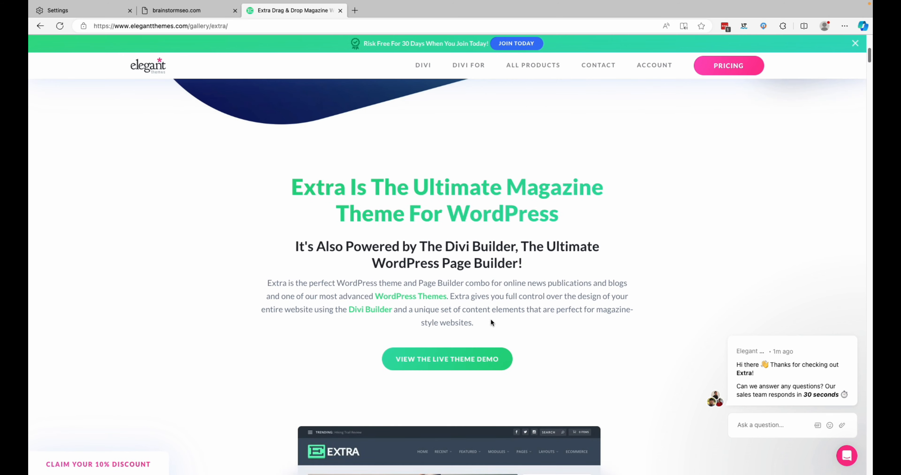
{"action": "scroll", "coordinate": [491, 322], "scroll_direction": "up", "scroll_amount": 6}
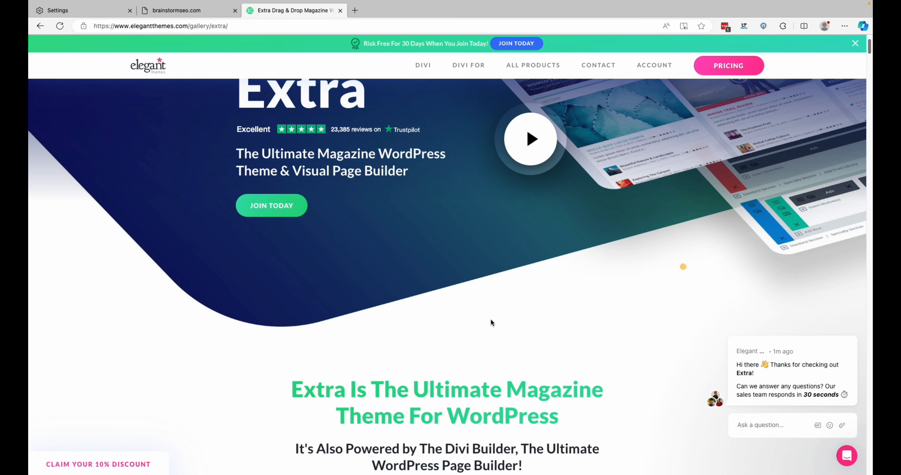
Step: Check the brainstormseo.com site again and return to the Extra theme page
{"action": "left_click", "coordinate": [208, 14]}
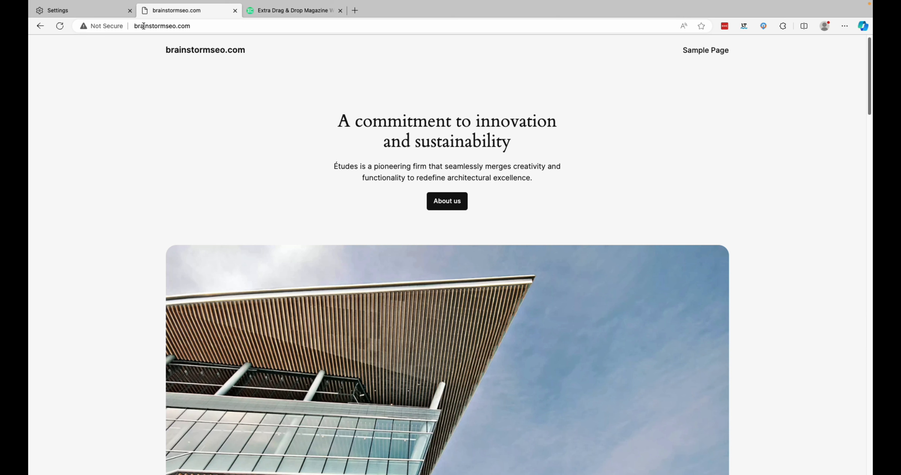
{"action": "left_click", "coordinate": [302, 14]}
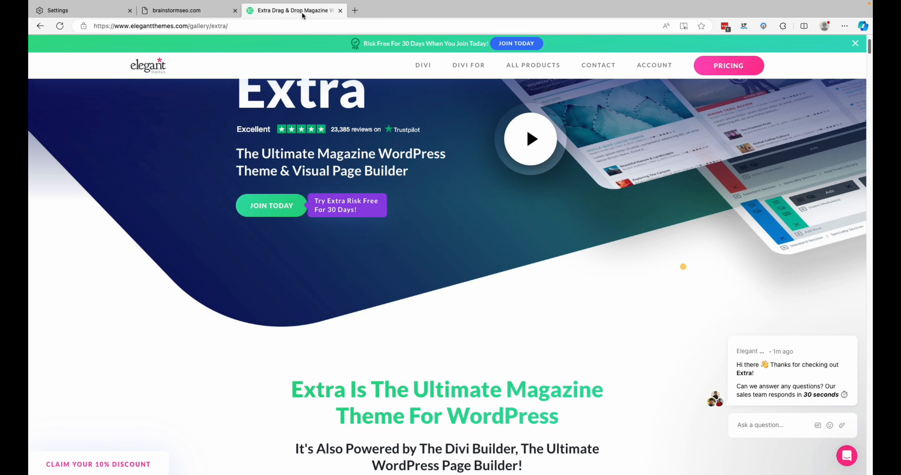
Step: Check the brainstormseo.com site once more and examine the Divi and Divi Pro plans on the Elegant Themes pricing page
{"action": "left_click", "coordinate": [209, 15]}
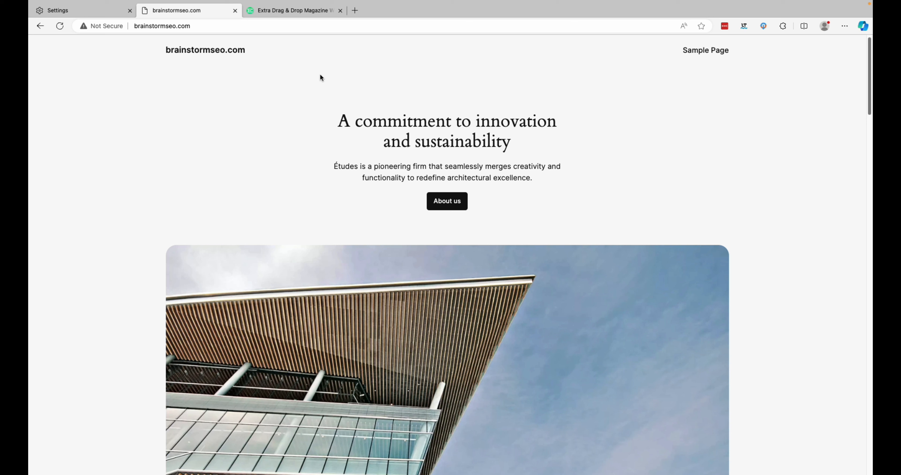
{"action": "left_click", "coordinate": [308, 11]}
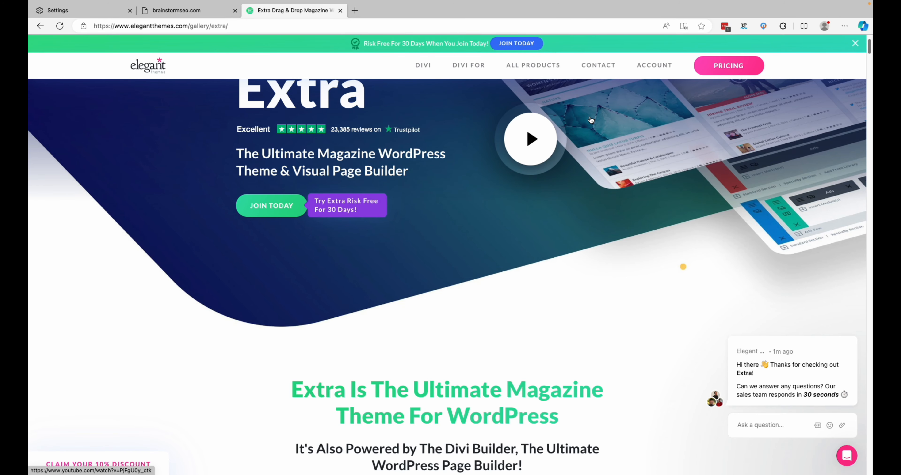
{"action": "left_click", "coordinate": [713, 68]}
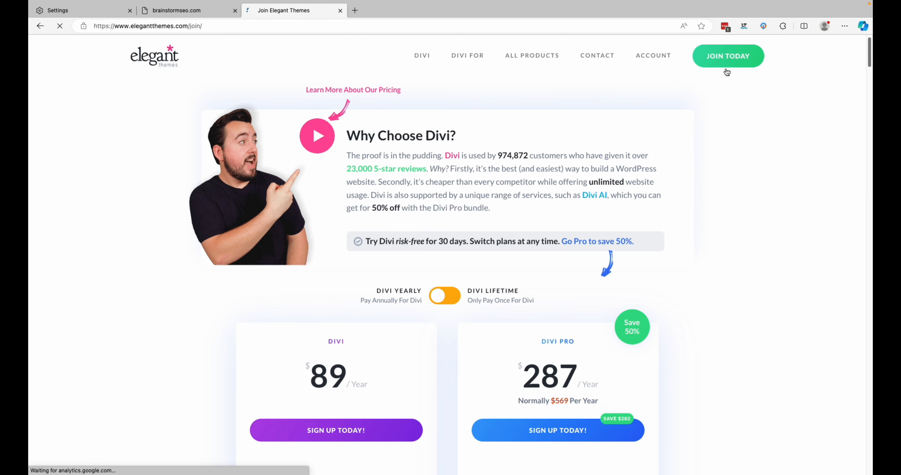
{"action": "scroll", "coordinate": [728, 257], "scroll_direction": "down", "scroll_amount": 5}
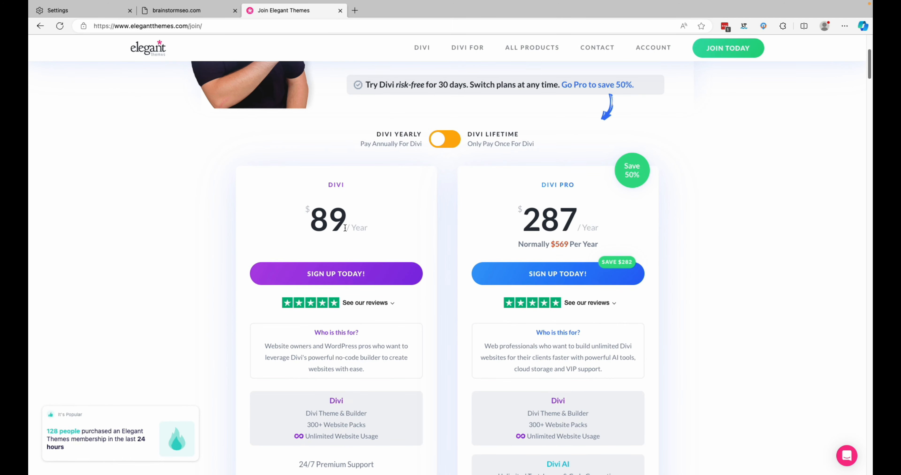
{"action": "scroll", "coordinate": [349, 253], "scroll_direction": "down", "scroll_amount": 3}
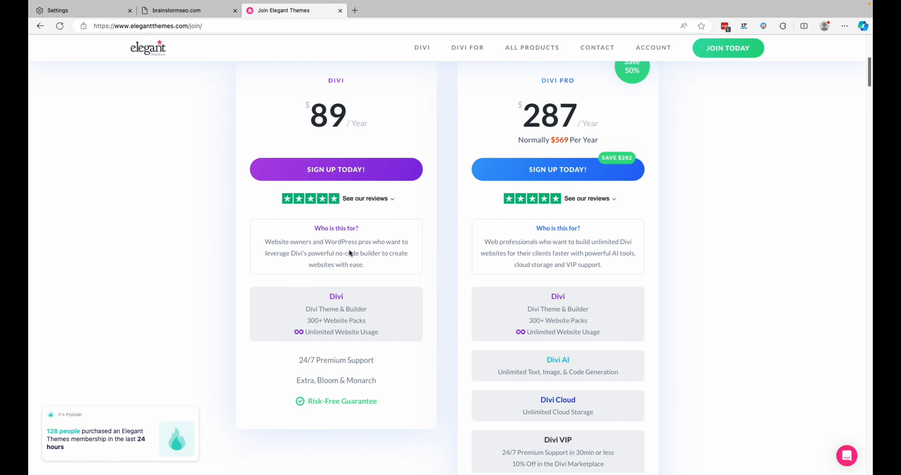
{"action": "scroll", "coordinate": [348, 305], "scroll_direction": "up", "scroll_amount": 1}
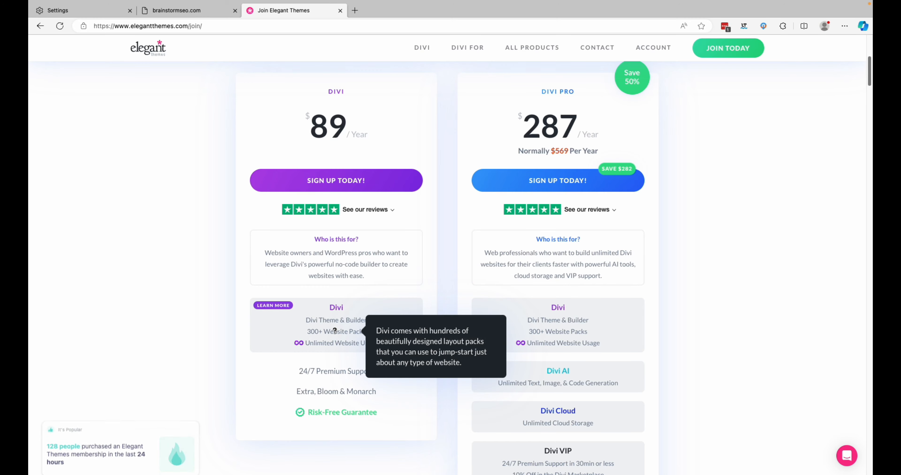
{"action": "scroll", "coordinate": [344, 307], "scroll_direction": "up", "scroll_amount": 1}
Step: Open the Bloom Email Opt-Ins product page and examine its opt-in form samples and conversion features
{"action": "mouse_move", "coordinate": [531, 48]}
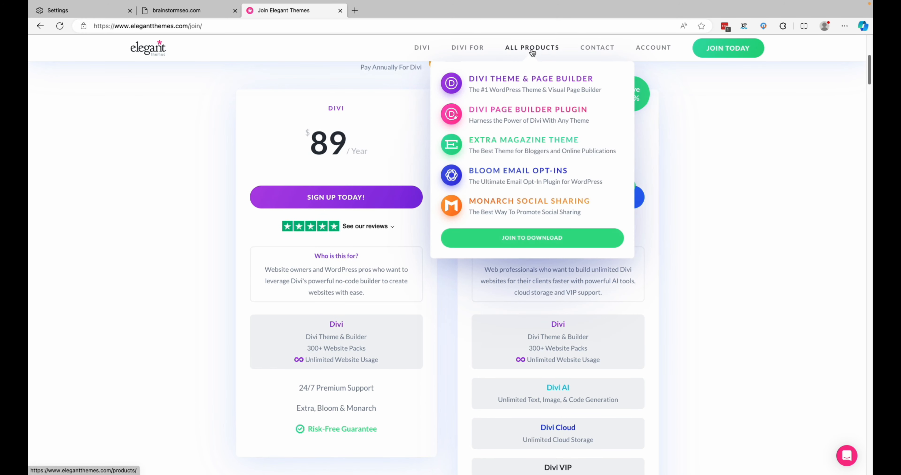
{"action": "left_click", "coordinate": [507, 175]}
{"action": "scroll", "coordinate": [456, 290], "scroll_direction": "down", "scroll_amount": 10}
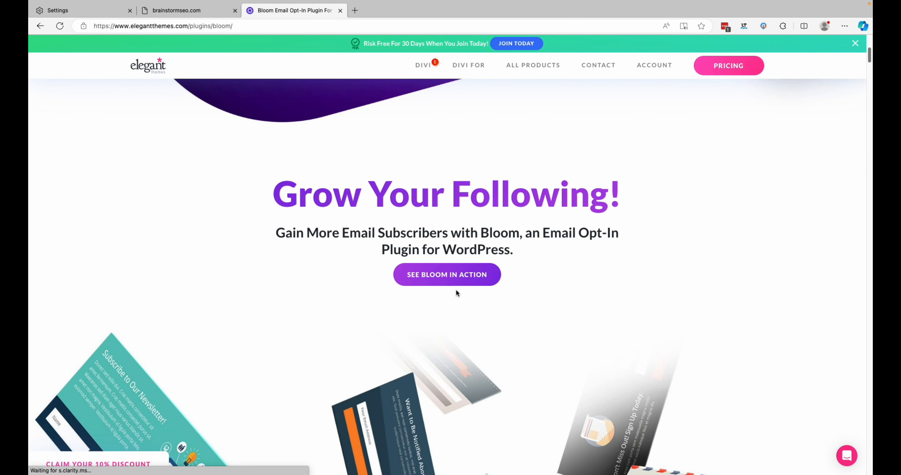
{"action": "scroll", "coordinate": [455, 290], "scroll_direction": "down", "scroll_amount": 4}
{"action": "scroll", "coordinate": [512, 347], "scroll_direction": "down", "scroll_amount": 4}
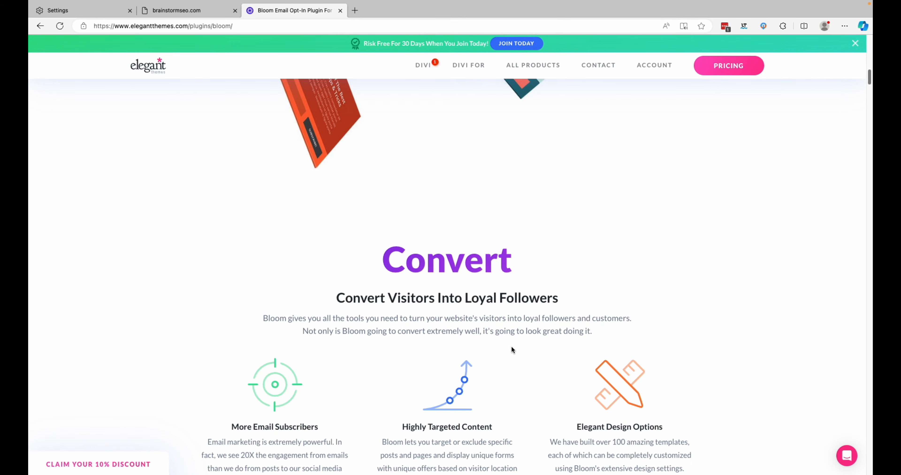
{"action": "scroll", "coordinate": [512, 347], "scroll_direction": "up", "scroll_amount": 15}
{"action": "scroll", "coordinate": [511, 351], "scroll_direction": "up", "scroll_amount": 5}
Step: Open the Monarch Social Sharing product page and examine its feature overview and social sharing examples
{"action": "mouse_move", "coordinate": [539, 79]}
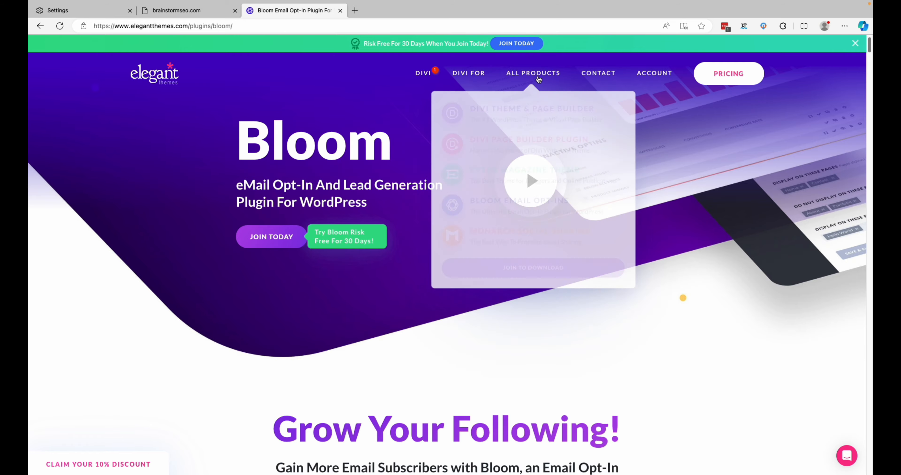
{"action": "left_click", "coordinate": [532, 235]}
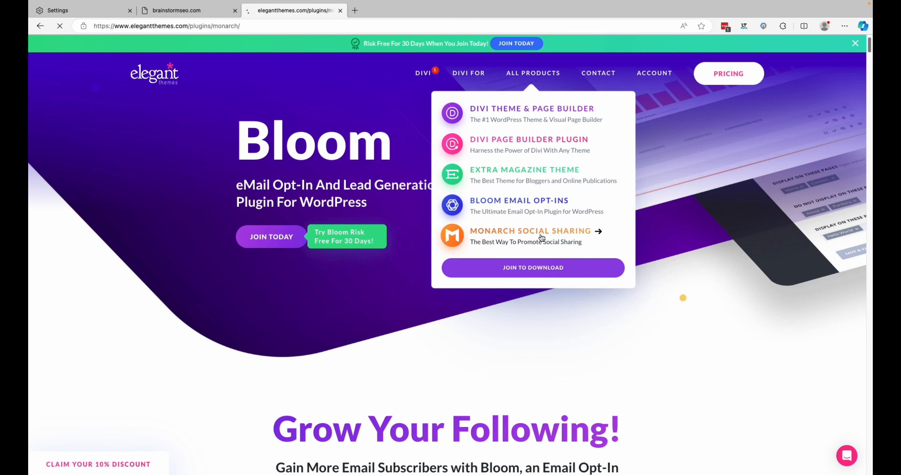
{"action": "scroll", "coordinate": [474, 277], "scroll_direction": "down", "scroll_amount": 10}
{"action": "scroll", "coordinate": [470, 277], "scroll_direction": "up", "scroll_amount": 5}
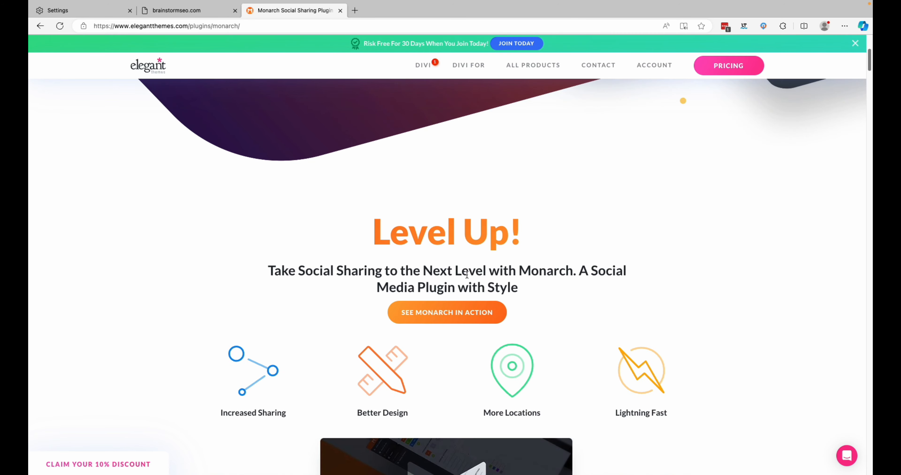
{"action": "scroll", "coordinate": [467, 275], "scroll_direction": "down", "scroll_amount": 7}
{"action": "scroll", "coordinate": [467, 275], "scroll_direction": "down", "scroll_amount": 2}
{"action": "scroll", "coordinate": [387, 262], "scroll_direction": "down", "scroll_amount": 3}
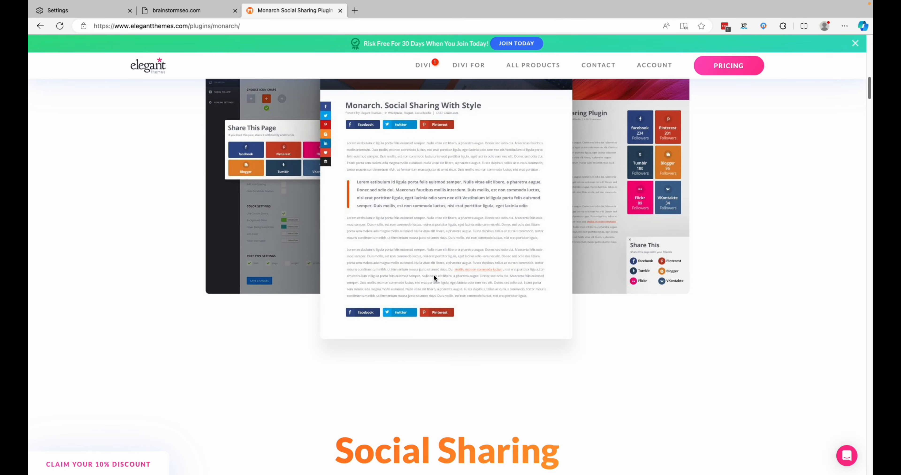
{"action": "scroll", "coordinate": [408, 211], "scroll_direction": "up", "scroll_amount": 3}
{"action": "scroll", "coordinate": [408, 211], "scroll_direction": "up", "scroll_amount": 10}
Step: Log in to the Elegant Themes members area with the saved account
{"action": "mouse_move", "coordinate": [524, 83]}
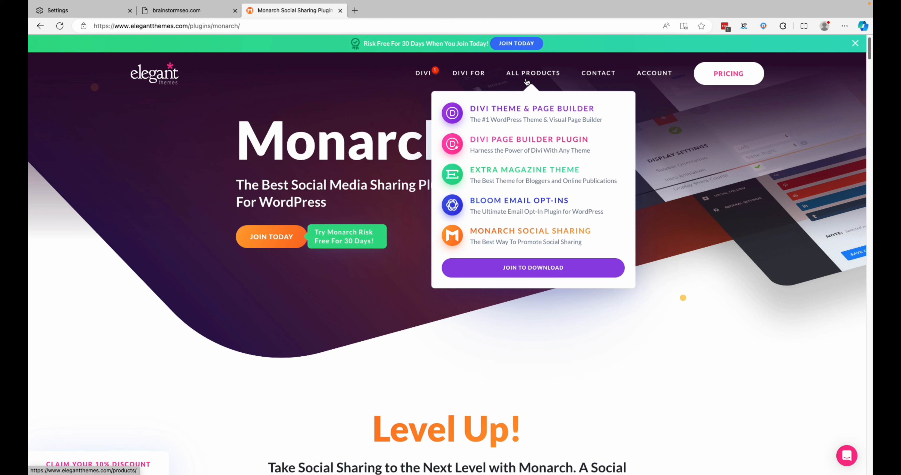
{"action": "mouse_move", "coordinate": [652, 79]}
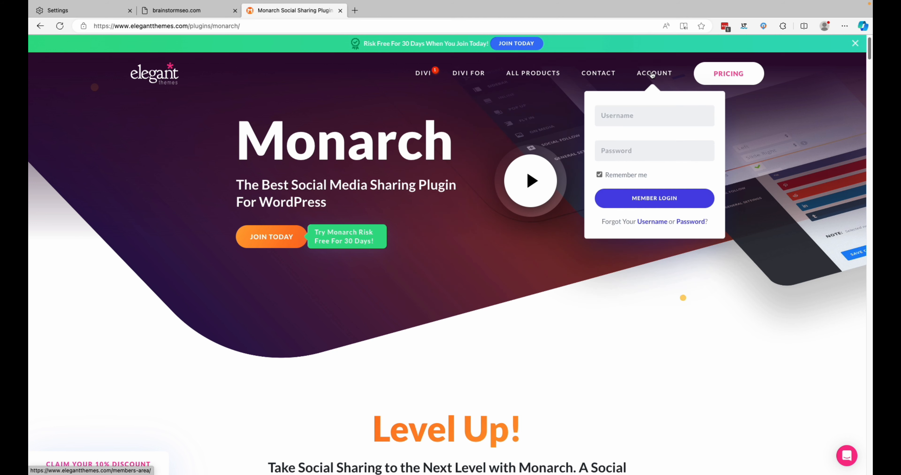
{"action": "left_click", "coordinate": [648, 201]}
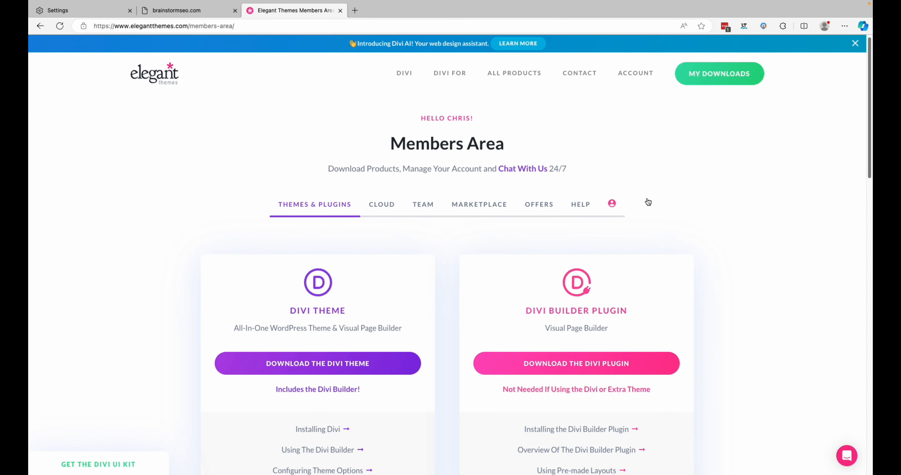
Step: Review the theme and plugin downloads in the members area and download the Extra magazine theme
{"action": "scroll", "coordinate": [401, 229], "scroll_direction": "down", "scroll_amount": 6}
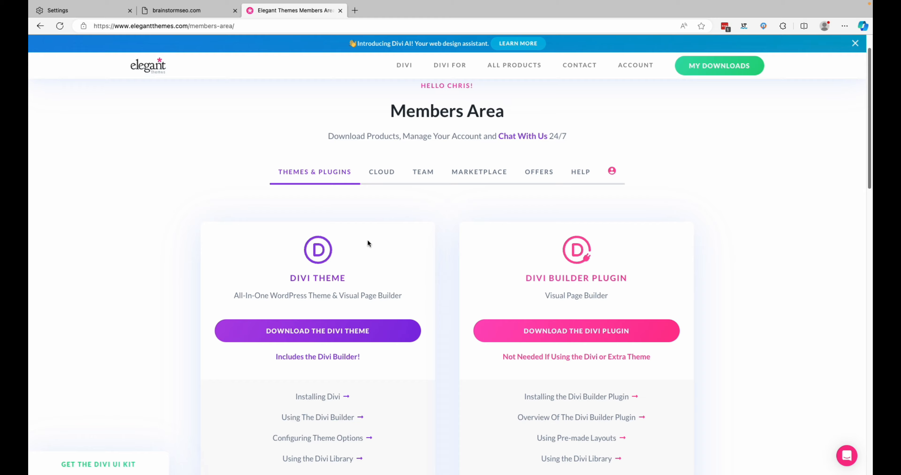
{"action": "scroll", "coordinate": [368, 245], "scroll_direction": "down", "scroll_amount": 6}
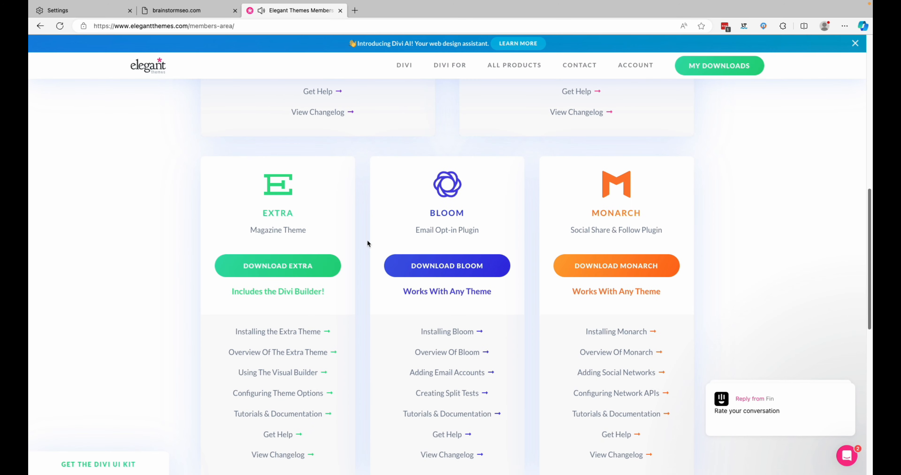
{"action": "scroll", "coordinate": [362, 199], "scroll_direction": "up", "scroll_amount": 9}
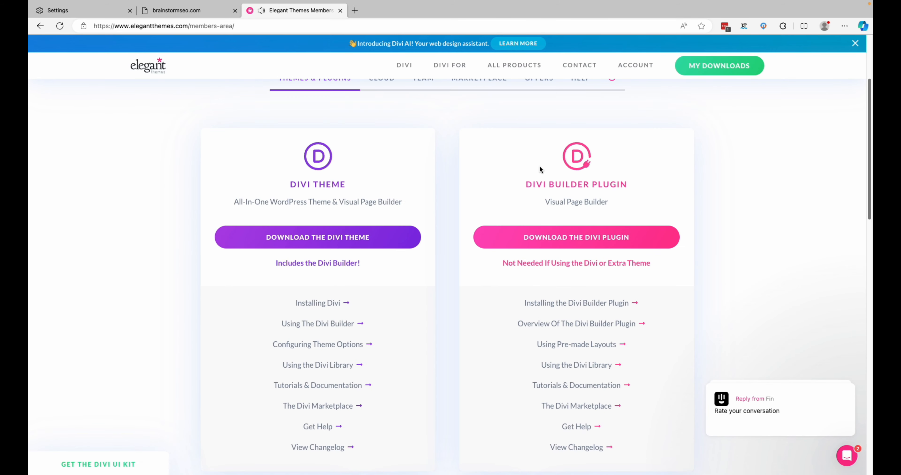
{"action": "scroll", "coordinate": [398, 192], "scroll_direction": "down", "scroll_amount": 1}
{"action": "scroll", "coordinate": [574, 192], "scroll_direction": "down", "scroll_amount": 8}
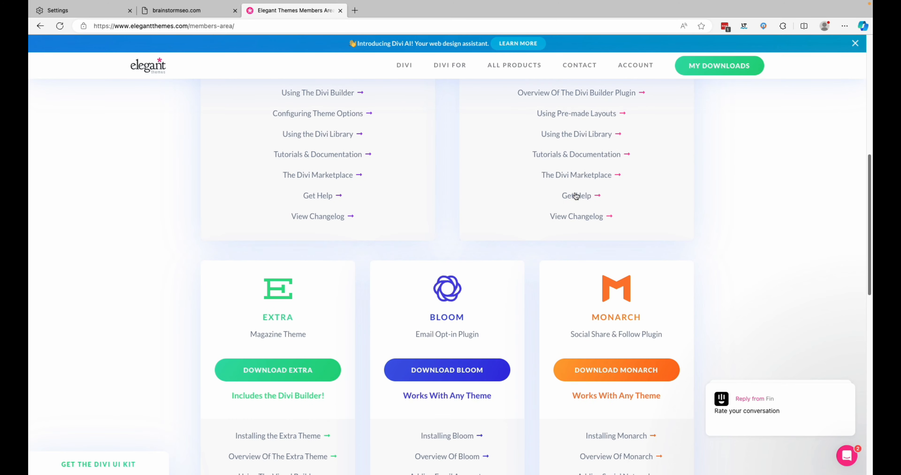
{"action": "scroll", "coordinate": [278, 296], "scroll_direction": "down", "scroll_amount": 4}
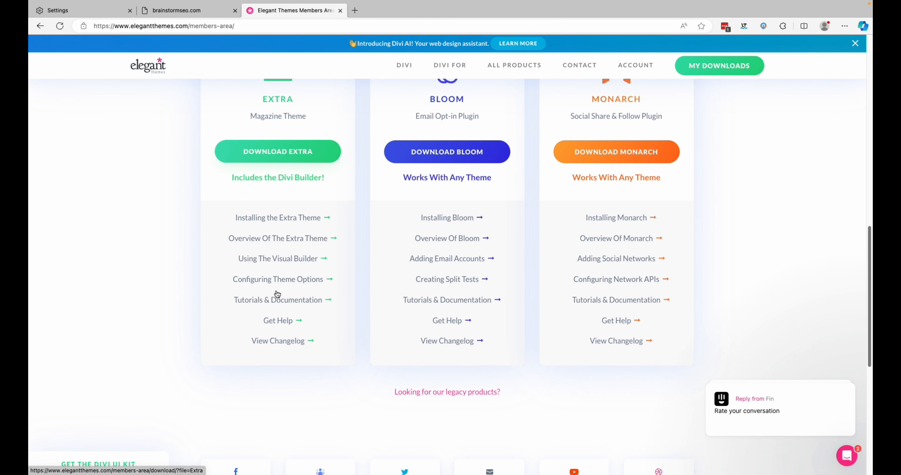
{"action": "scroll", "coordinate": [275, 295], "scroll_direction": "up", "scroll_amount": 4}
{"action": "left_click", "coordinate": [288, 274]}
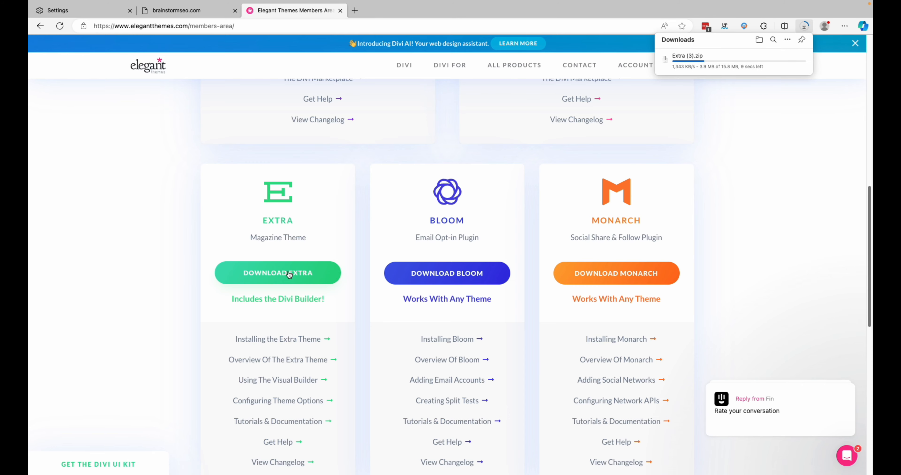
{"action": "scroll", "coordinate": [289, 275], "scroll_direction": "up", "scroll_amount": 1}
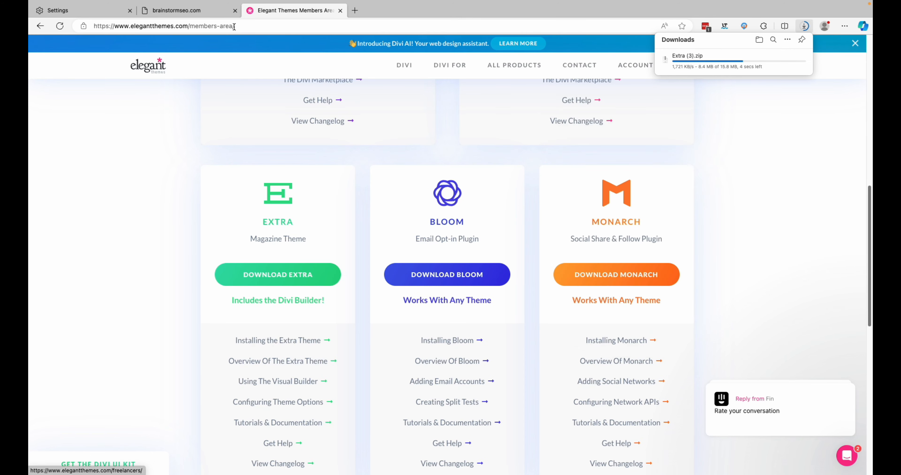
Step: Switch back to the brainstormseo.com site and open its WordPress admin login at brainstormseo.com/wp-admin
{"action": "left_click", "coordinate": [200, 13]}
{"action": "left_click", "coordinate": [214, 25]}
{"action": "left_click", "coordinate": [227, 25]}
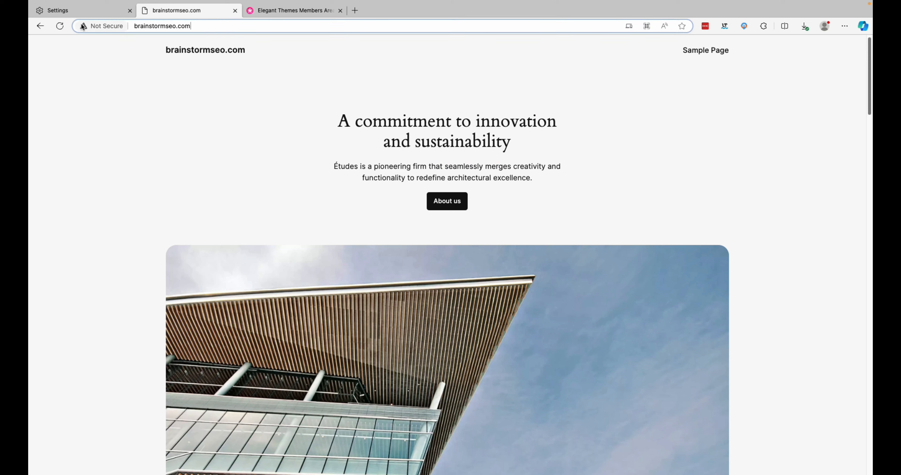
{"action": "left_click", "coordinate": [62, 29]}
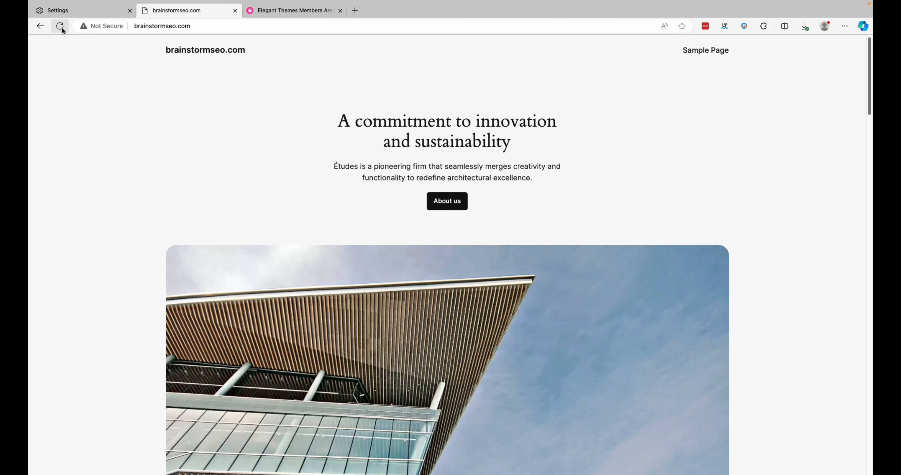
{"action": "left_click", "coordinate": [201, 29]}
{"action": "left_click", "coordinate": [205, 27]}
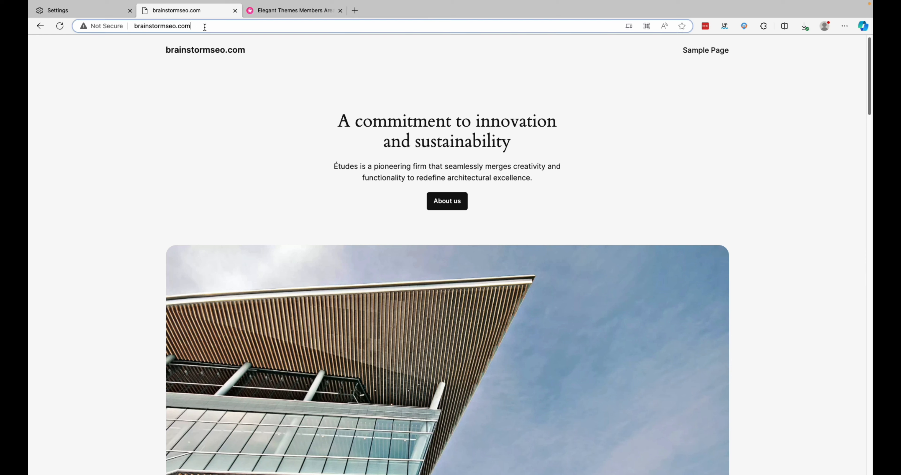
{"action": "type", "text": "/"}
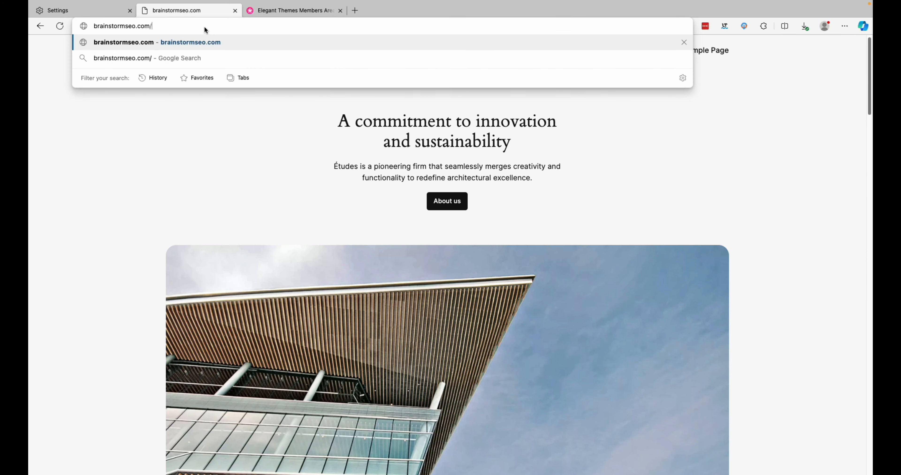
{"action": "key", "text": "BackSpace"}
{"action": "type", "text": "/wp-admin"}
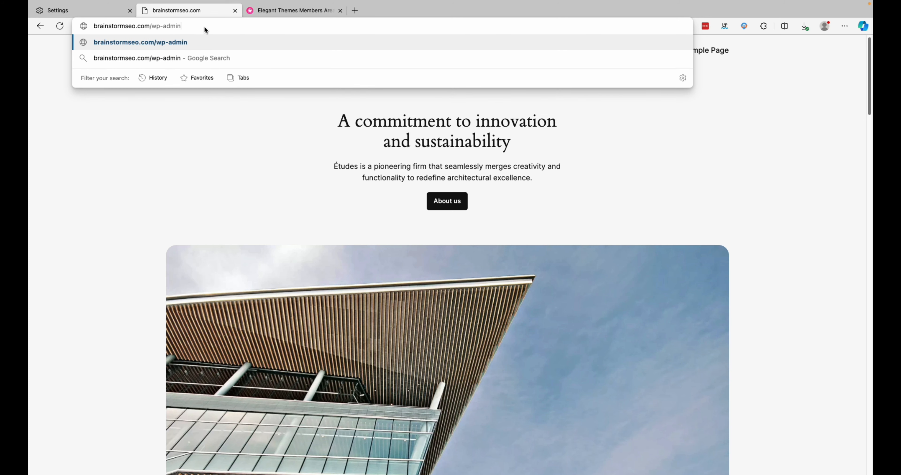
{"action": "key", "text": "Return"}
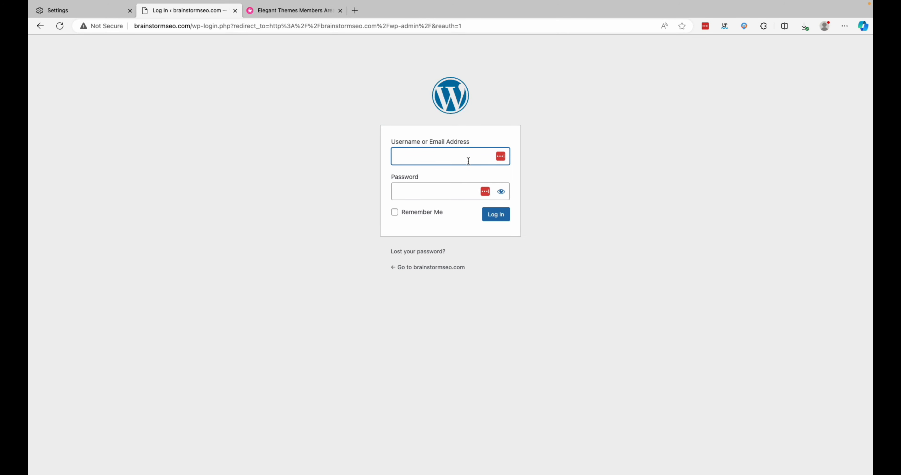
Step: Log in to WordPress with the site's username and password, and save the login to LastPass
{"action": "type", "text": "brainstormseo"}
{"action": "key", "text": "Tab"}
{"action": "type", "text": "•••••••••••"}
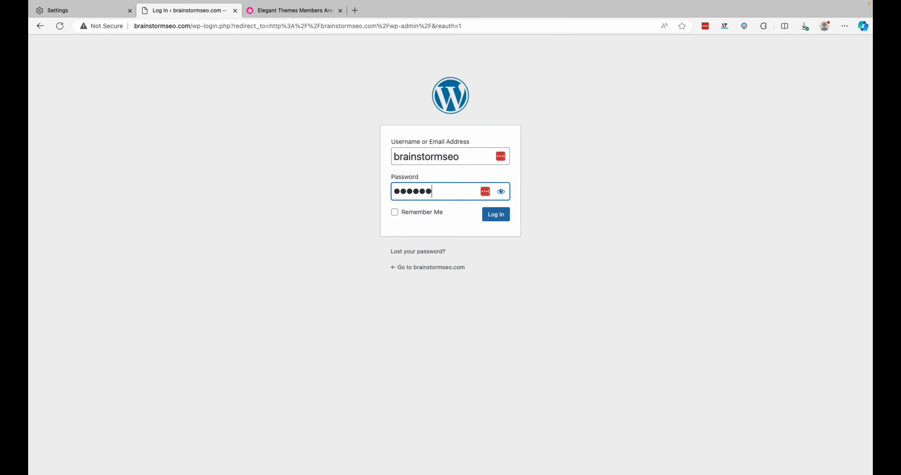
{"action": "key", "text": "Return"}
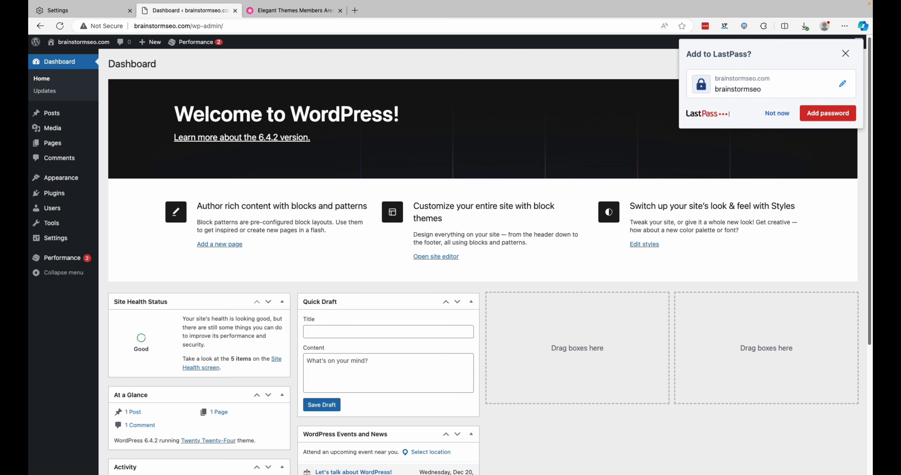
{"action": "left_click", "coordinate": [827, 113]}
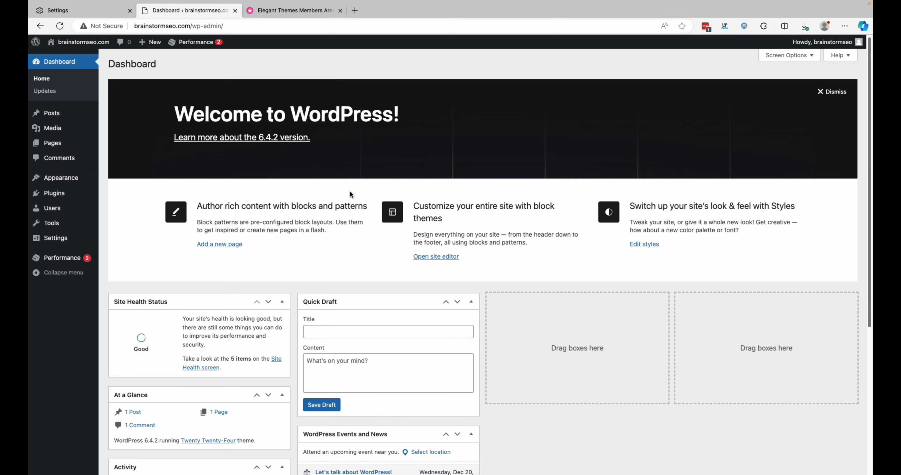
Step: Open the site's installed themes from the WordPress dashboard and start adding a new theme
{"action": "scroll", "coordinate": [501, 248], "scroll_direction": "down", "scroll_amount": 5}
{"action": "scroll", "coordinate": [501, 247], "scroll_direction": "up", "scroll_amount": 5}
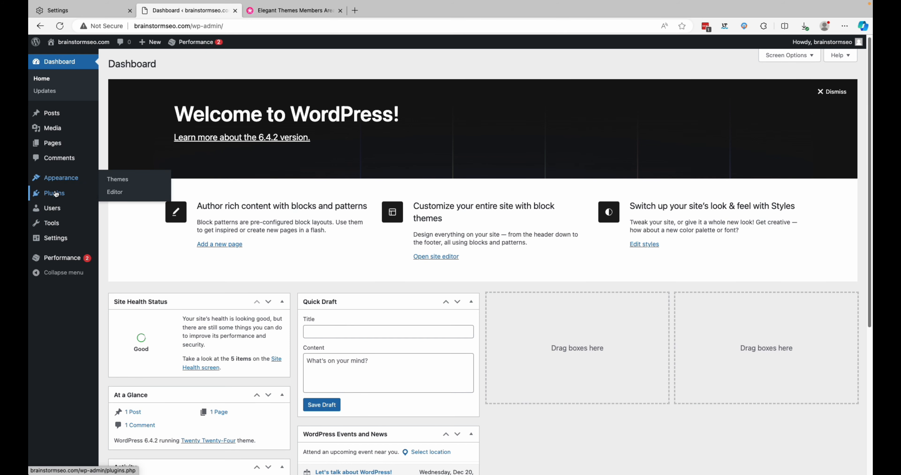
{"action": "mouse_move", "coordinate": [56, 195]}
{"action": "left_click", "coordinate": [122, 180]}
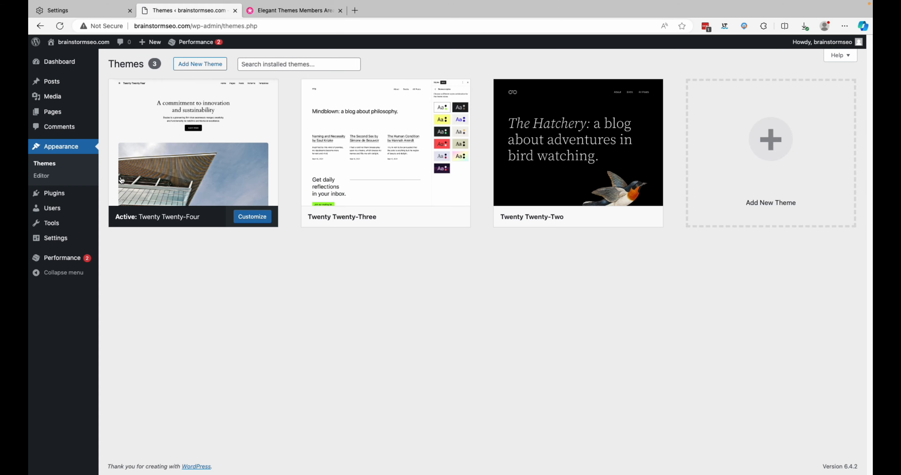
{"action": "left_click", "coordinate": [207, 68]}
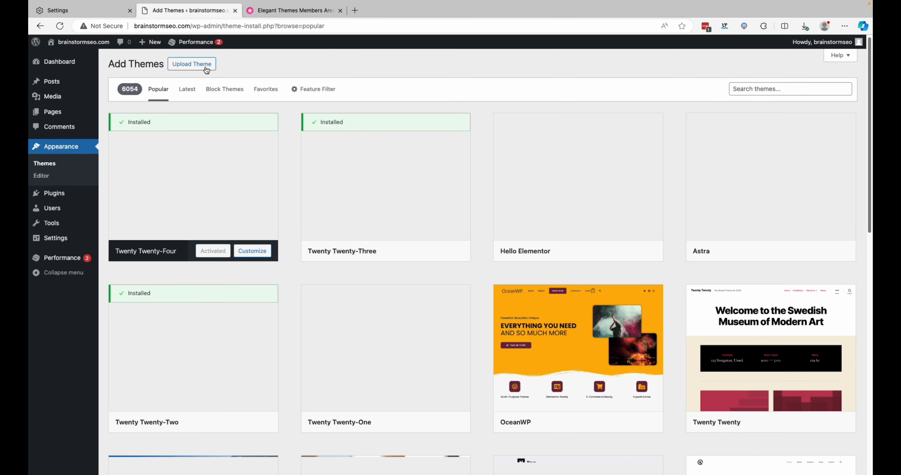
Step: Upload the theme archive Extra (3).zip from the Downloads folder and install it
{"action": "left_click", "coordinate": [205, 68]}
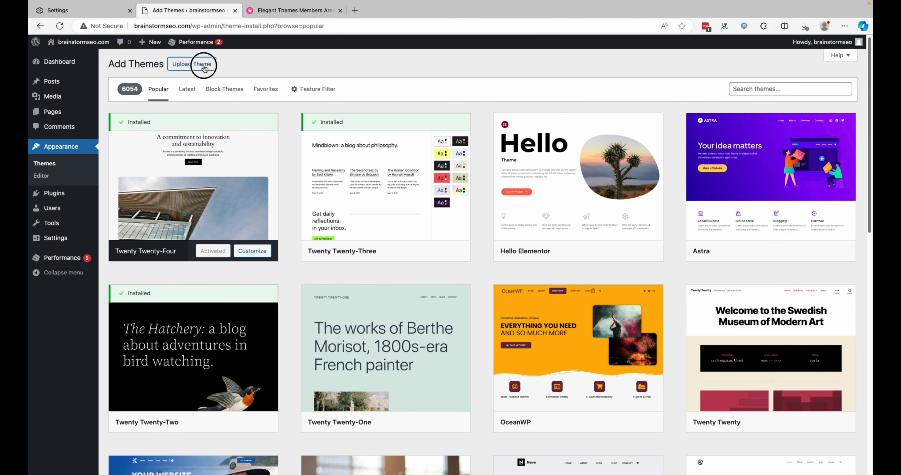
{"action": "left_click", "coordinate": [414, 143]}
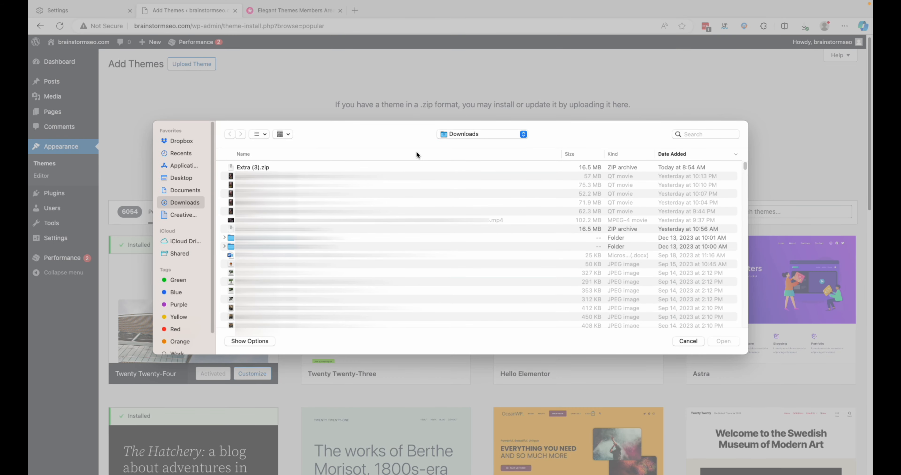
{"action": "left_click", "coordinate": [257, 167]}
{"action": "left_click", "coordinate": [722, 341]}
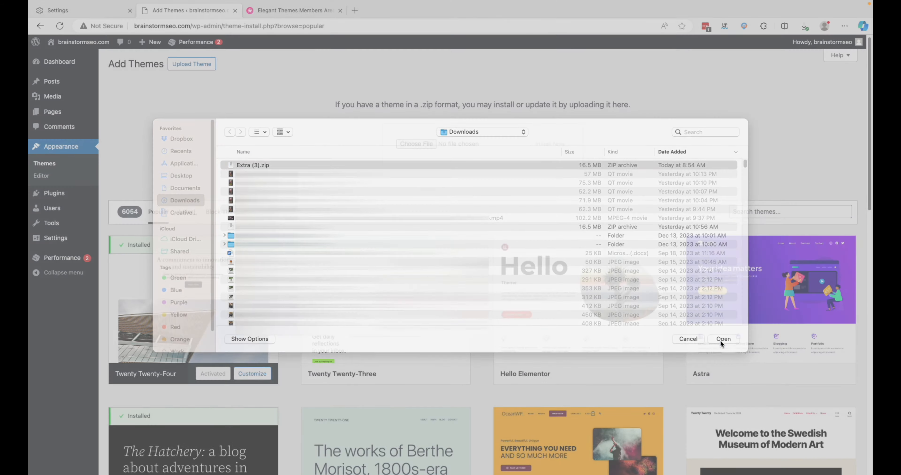
{"action": "left_click", "coordinate": [557, 148]}
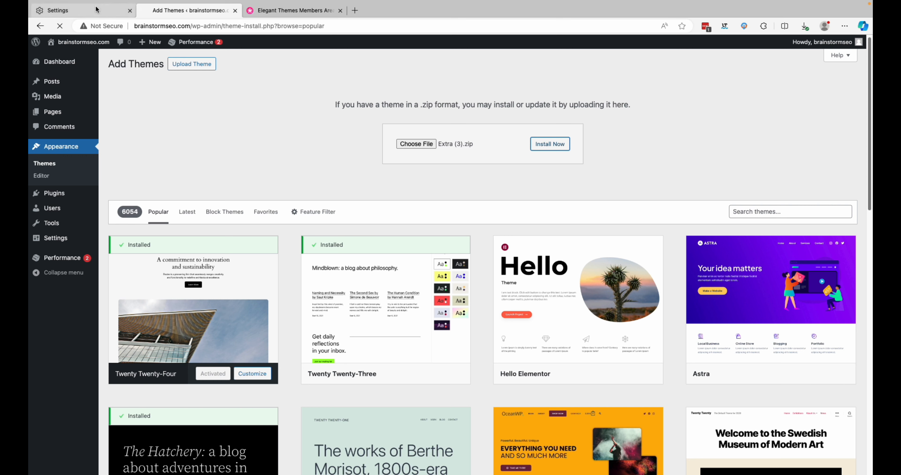
Step: Load the brainstormseo.com homepage in the browser's Settings tab to view the site's current design
{"action": "left_click", "coordinate": [100, 12]}
{"action": "left_click", "coordinate": [169, 25]}
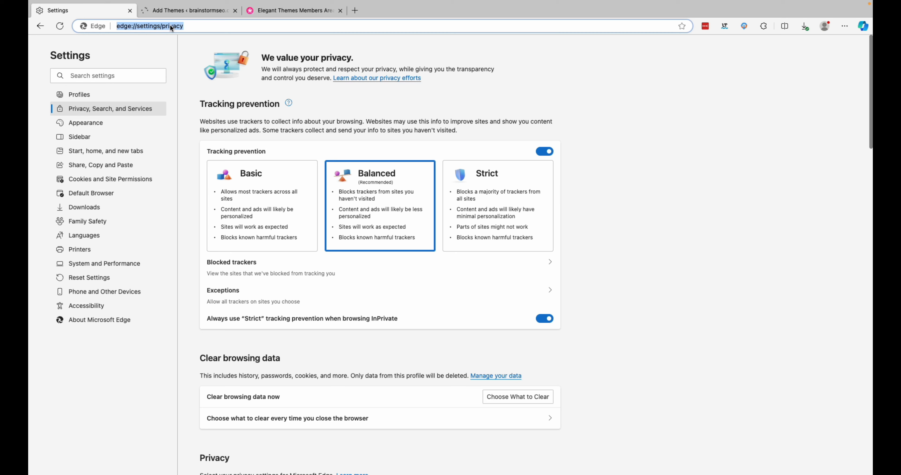
{"action": "type", "text": "bra"}
{"action": "key", "text": "Return"}
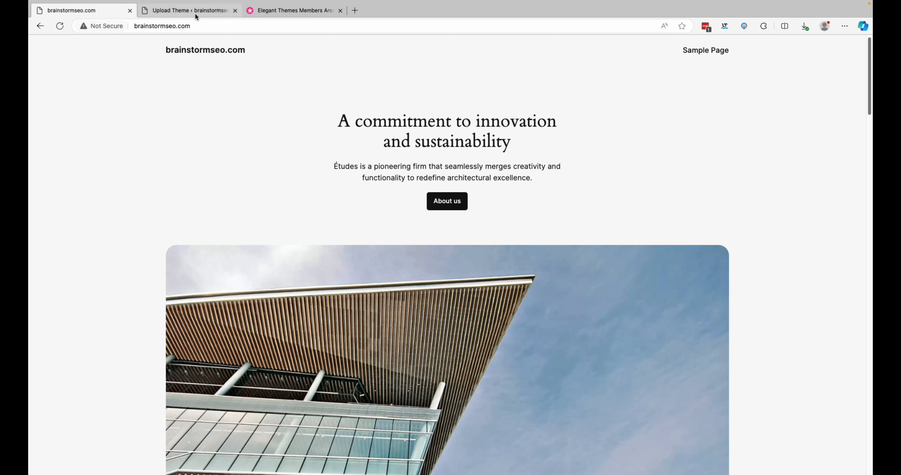
Step: Activate the newly installed Extra theme and return to the site's homepage to view it
{"action": "left_click", "coordinate": [203, 14]}
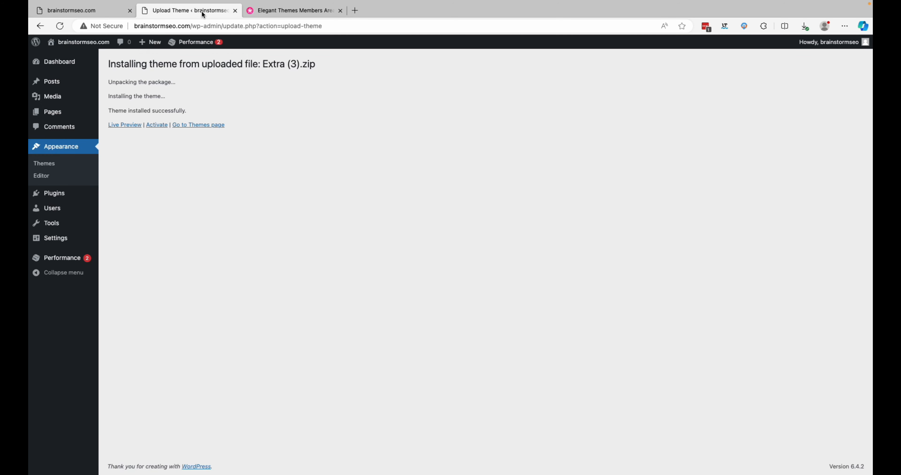
{"action": "left_click", "coordinate": [163, 125]}
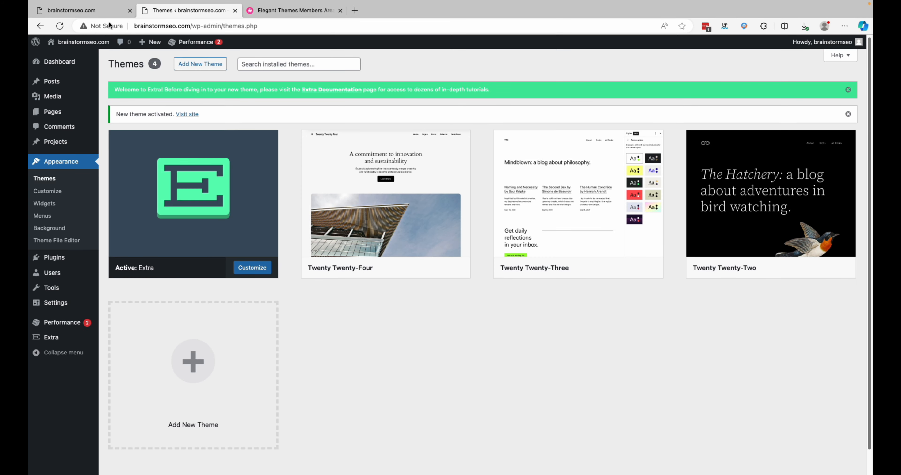
{"action": "left_click", "coordinate": [94, 11]}
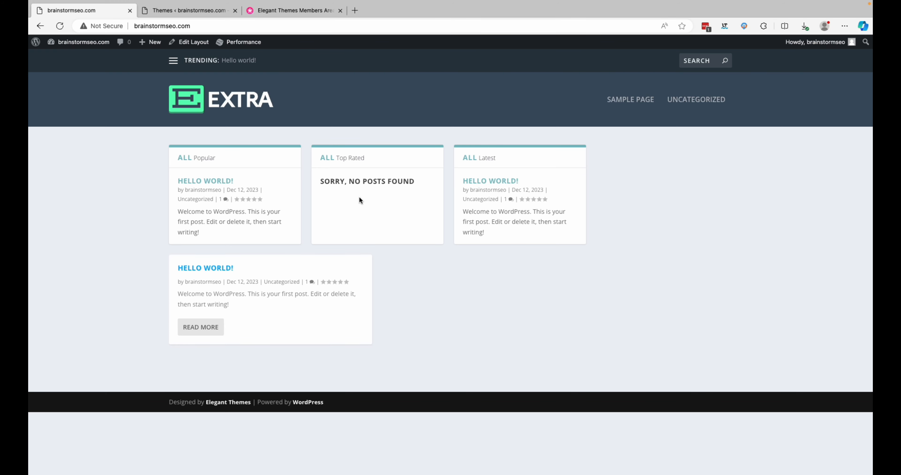
Step: Go from the live site to the WordPress dashboard and open the Extra theme options
{"action": "mouse_move", "coordinate": [80, 42]}
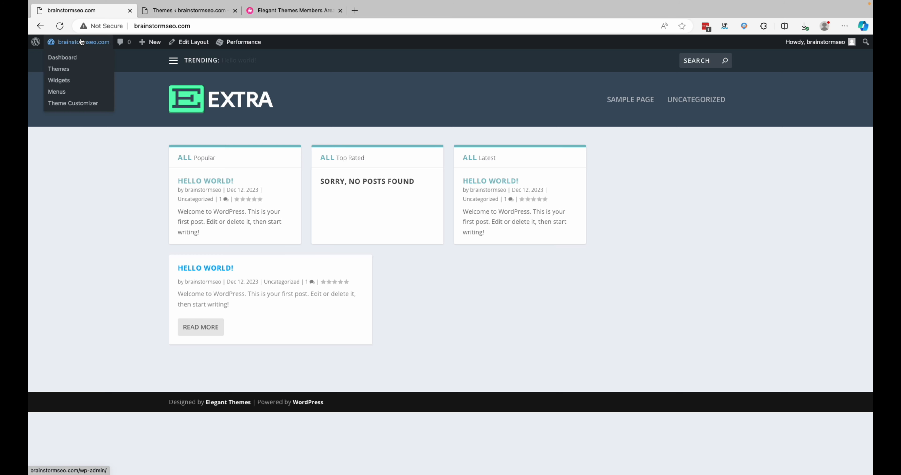
{"action": "left_click", "coordinate": [73, 57]}
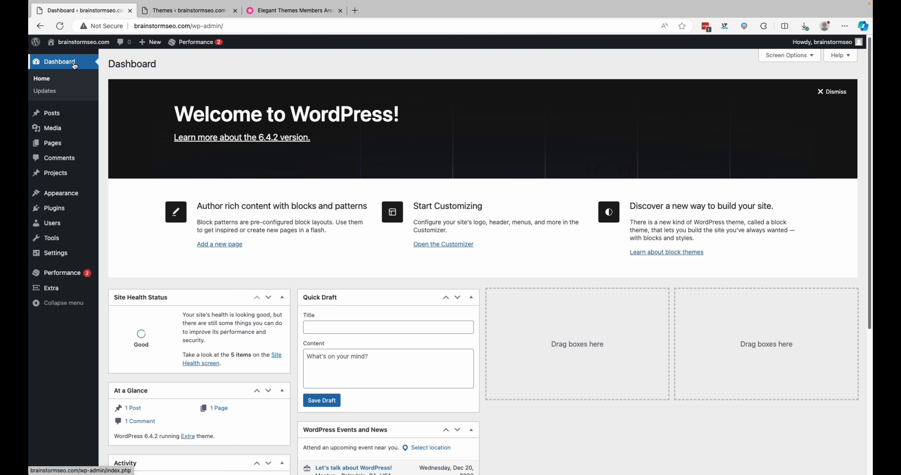
{"action": "left_click", "coordinate": [55, 289]}
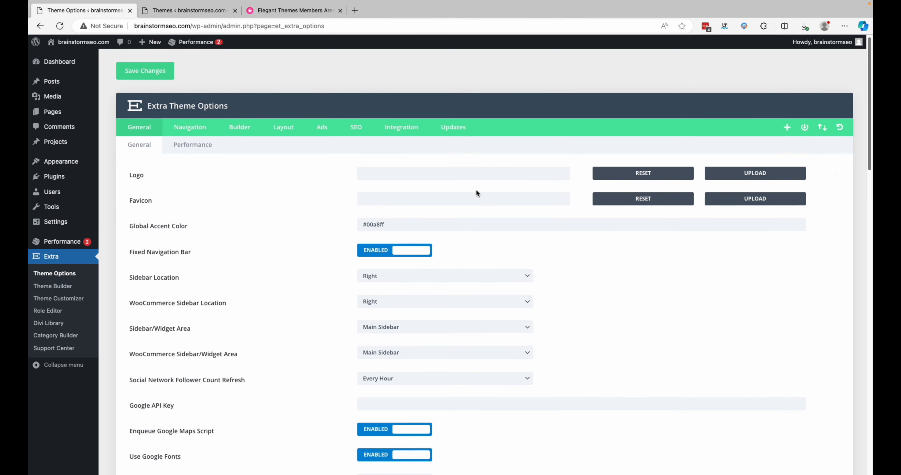
Step: Upload brainstormseo-logo.png to the media library and choose it as the theme's logo
{"action": "left_click", "coordinate": [761, 179]}
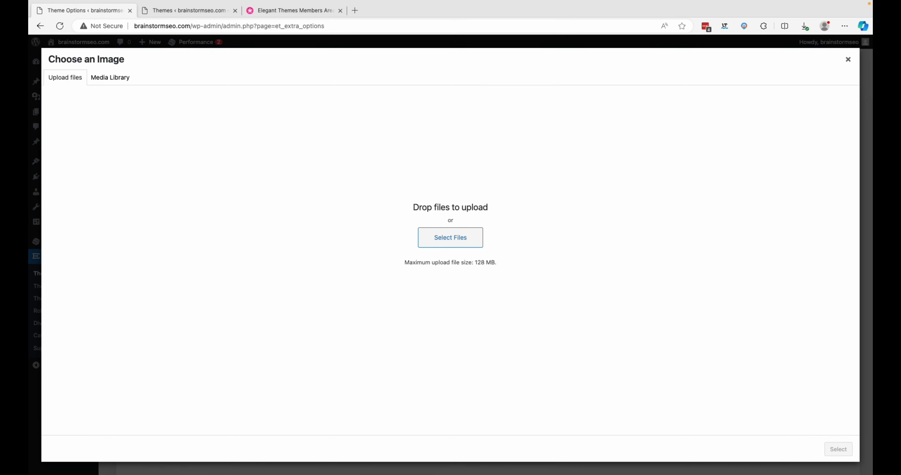
{"action": "left_click_drag", "start_coordinate": [888, 252], "coordinate": [451, 250]}
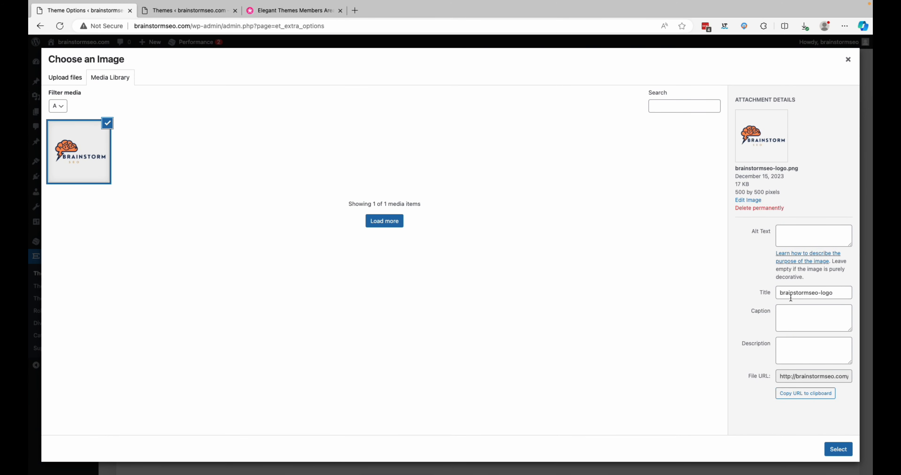
{"action": "left_click", "coordinate": [845, 452]}
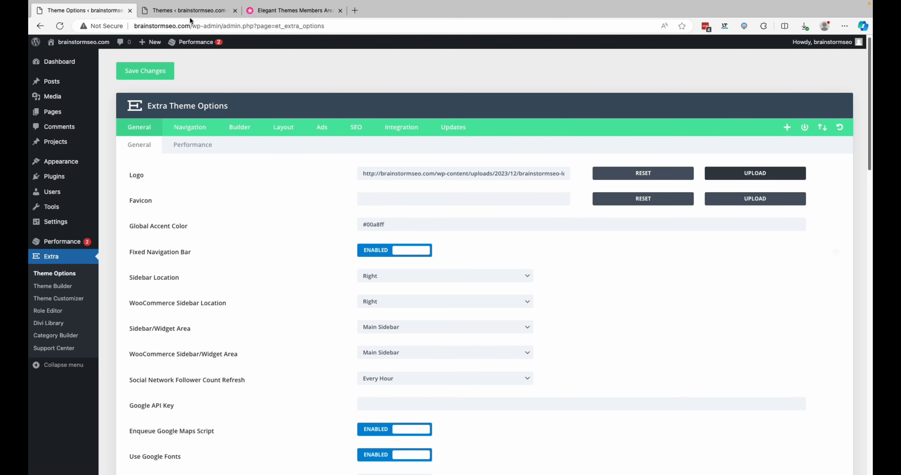
Step: Load the brainstormseo.com homepage in the Themes tab and compare it with the Extra theme options
{"action": "left_click", "coordinate": [197, 11]}
{"action": "left_click", "coordinate": [103, 11]}
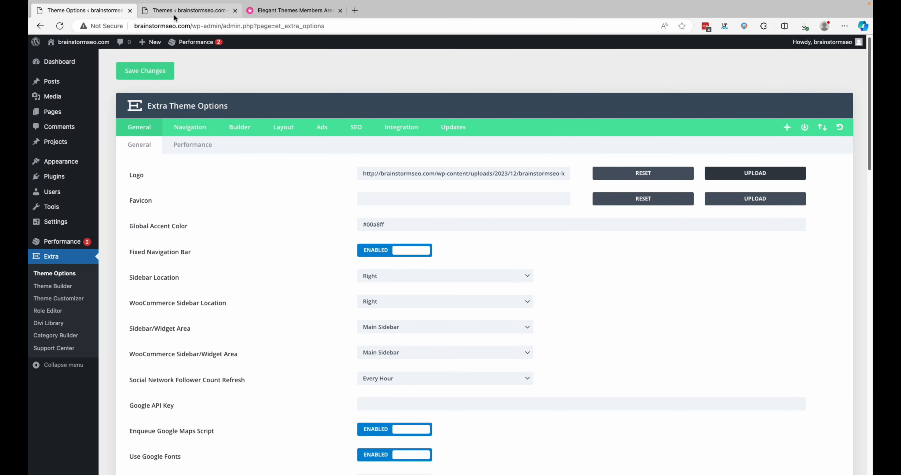
{"action": "left_click", "coordinate": [176, 14]}
{"action": "left_click", "coordinate": [197, 28]}
{"action": "type", "text": "brain"}
{"action": "key", "text": "Return"}
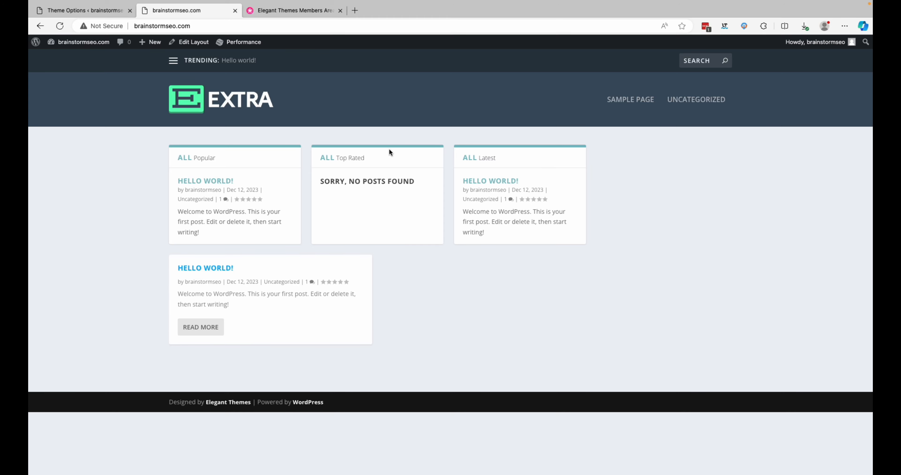
{"action": "left_click", "coordinate": [93, 10]}
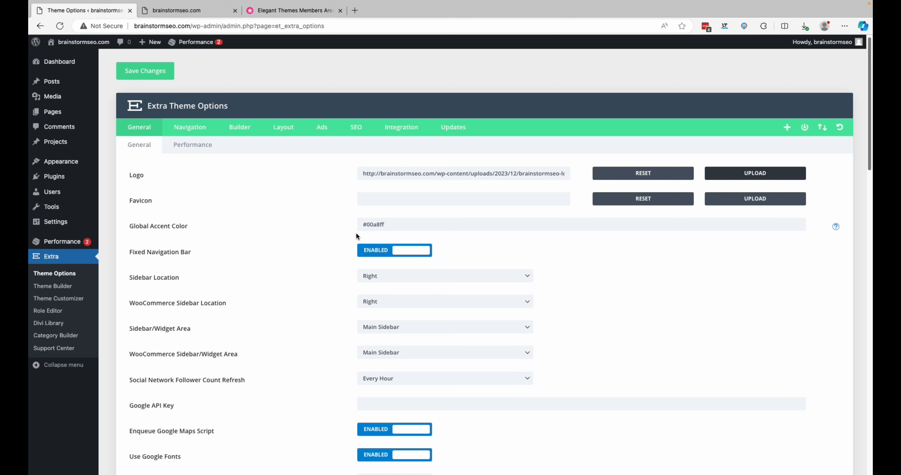
{"action": "left_click", "coordinate": [218, 12]}
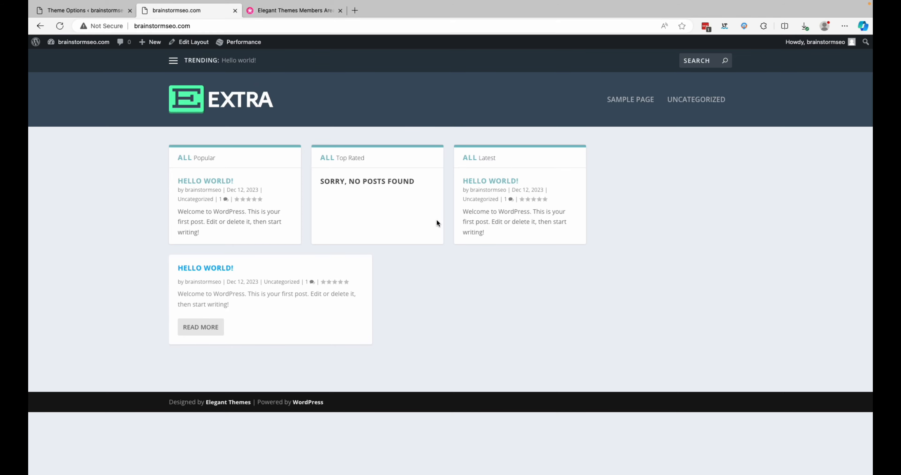
{"action": "left_click", "coordinate": [101, 11]}
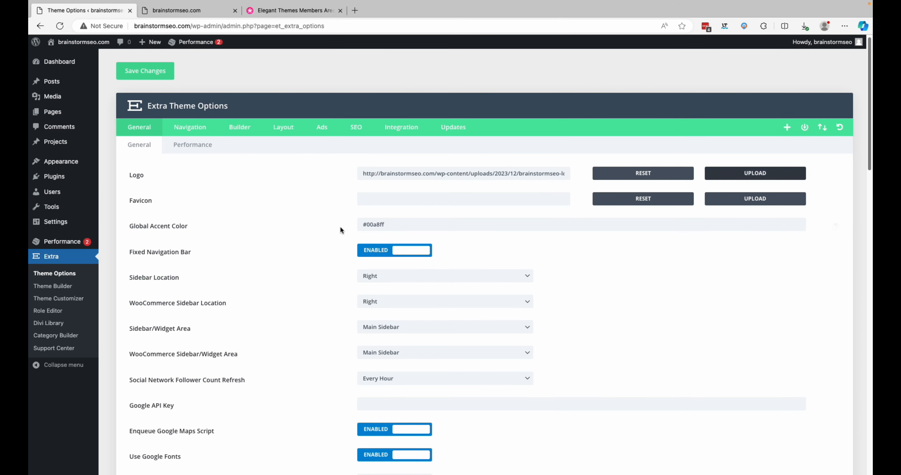
Step: Examine the general theme options, including the social icons, profile URLs, posts per page, date format and custom CSS
{"action": "scroll", "coordinate": [392, 262], "scroll_direction": "down", "scroll_amount": 4}
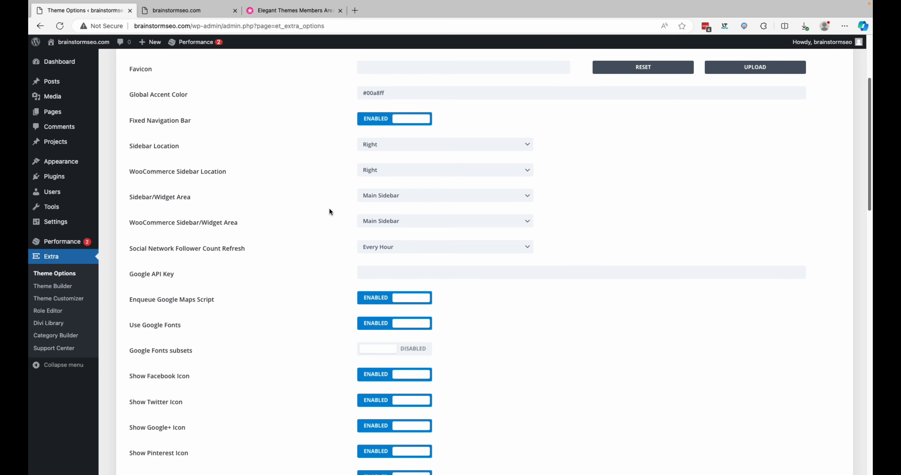
{"action": "scroll", "coordinate": [328, 207], "scroll_direction": "down", "scroll_amount": 3}
{"action": "scroll", "coordinate": [329, 208], "scroll_direction": "down", "scroll_amount": 2}
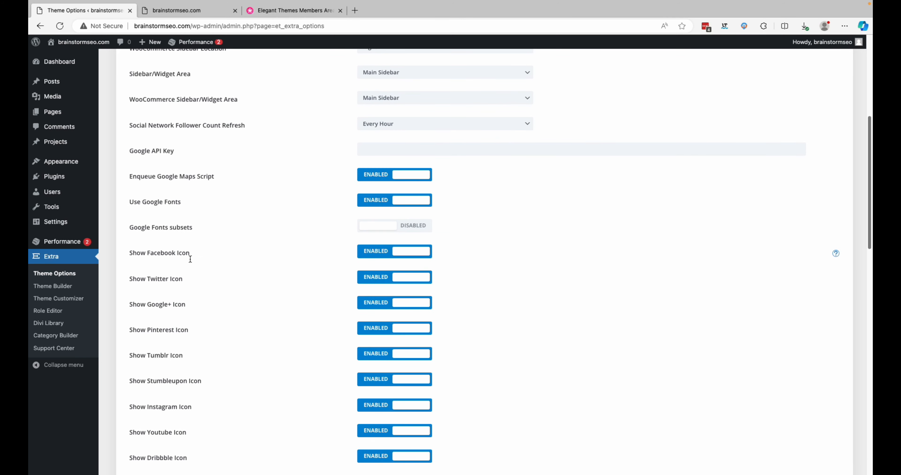
{"action": "scroll", "coordinate": [206, 267], "scroll_direction": "down", "scroll_amount": 1}
{"action": "scroll", "coordinate": [207, 267], "scroll_direction": "down", "scroll_amount": 1}
{"action": "scroll", "coordinate": [199, 303], "scroll_direction": "down", "scroll_amount": 1}
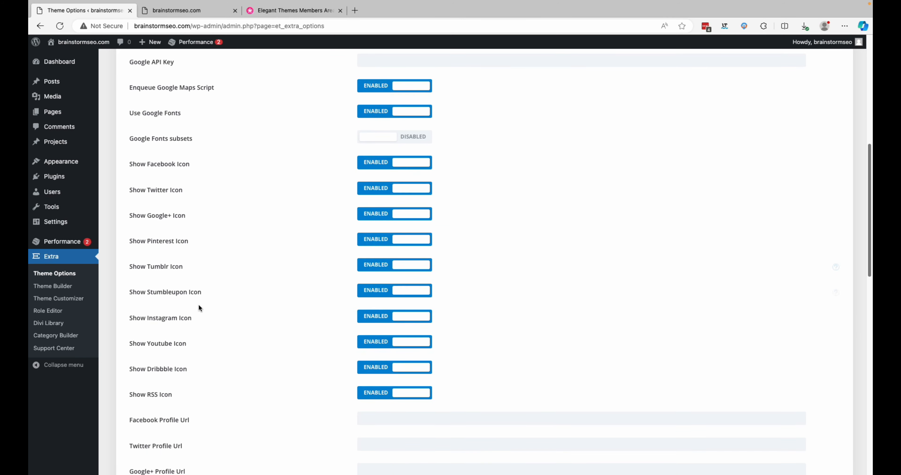
{"action": "scroll", "coordinate": [339, 331], "scroll_direction": "up", "scroll_amount": 1}
{"action": "scroll", "coordinate": [338, 335], "scroll_direction": "down", "scroll_amount": 4}
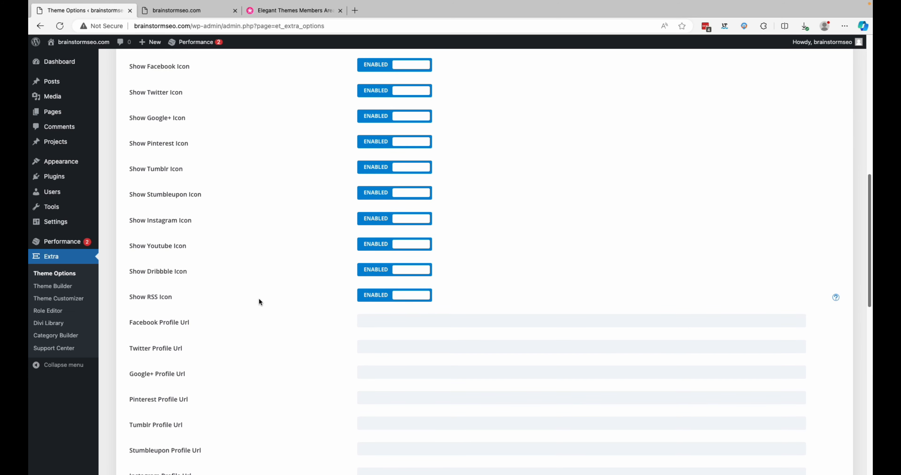
{"action": "scroll", "coordinate": [259, 301], "scroll_direction": "down", "scroll_amount": 3}
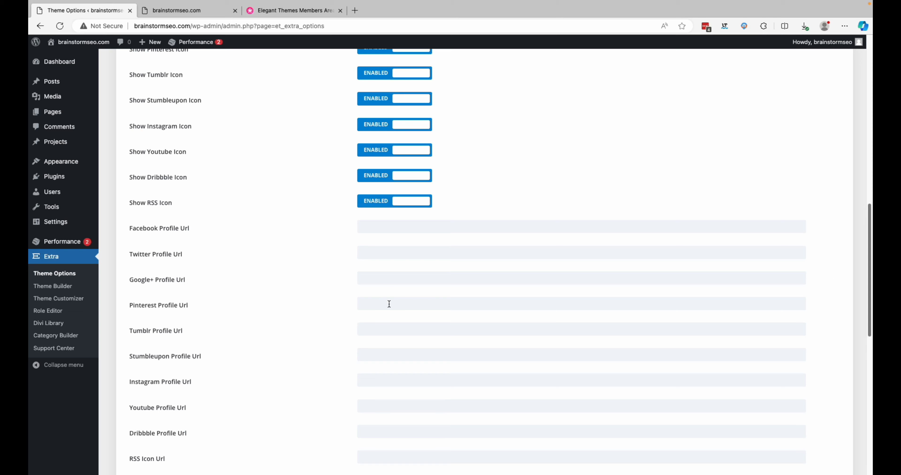
{"action": "left_click", "coordinate": [373, 408]}
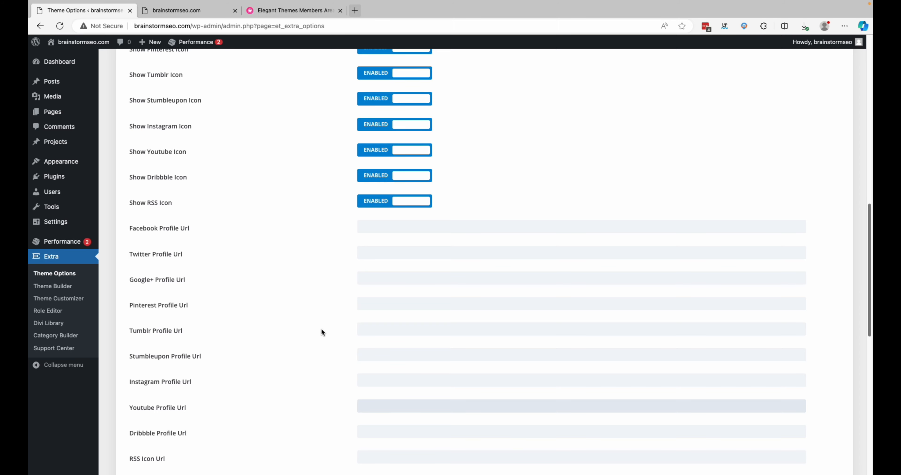
{"action": "scroll", "coordinate": [359, 392], "scroll_direction": "down", "scroll_amount": 3}
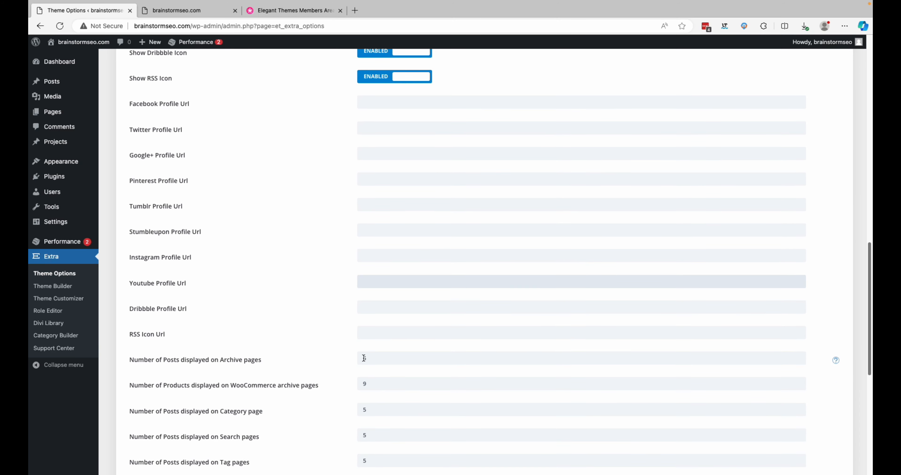
{"action": "scroll", "coordinate": [359, 392], "scroll_direction": "down", "scroll_amount": 5}
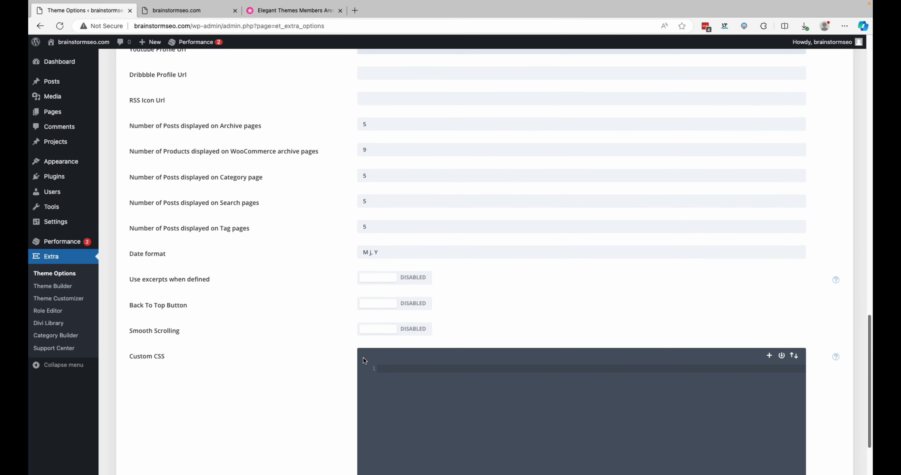
{"action": "scroll", "coordinate": [365, 379], "scroll_direction": "up", "scroll_amount": 1}
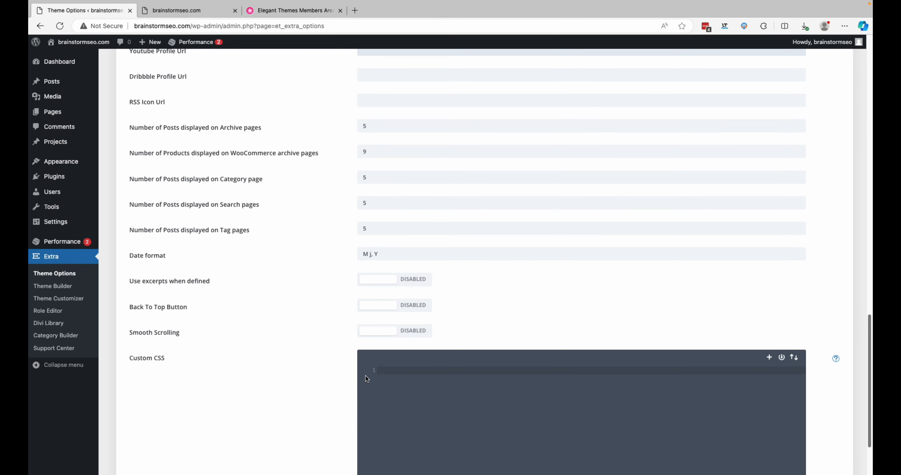
{"action": "scroll", "coordinate": [384, 376], "scroll_direction": "down", "scroll_amount": 2}
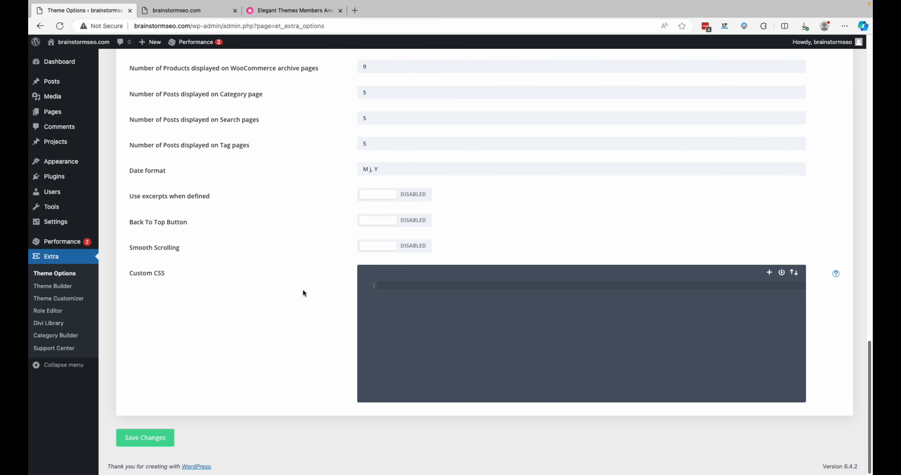
Step: Save the theme options and reload the live homepage to check the logo
{"action": "left_click", "coordinate": [145, 444]}
{"action": "scroll", "coordinate": [261, 364], "scroll_direction": "up", "scroll_amount": 4}
{"action": "left_click", "coordinate": [189, 10]}
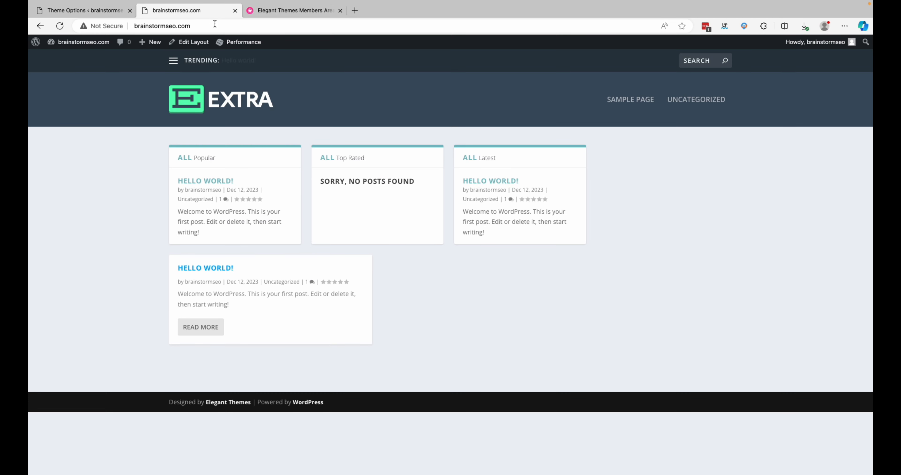
{"action": "left_click", "coordinate": [61, 26]}
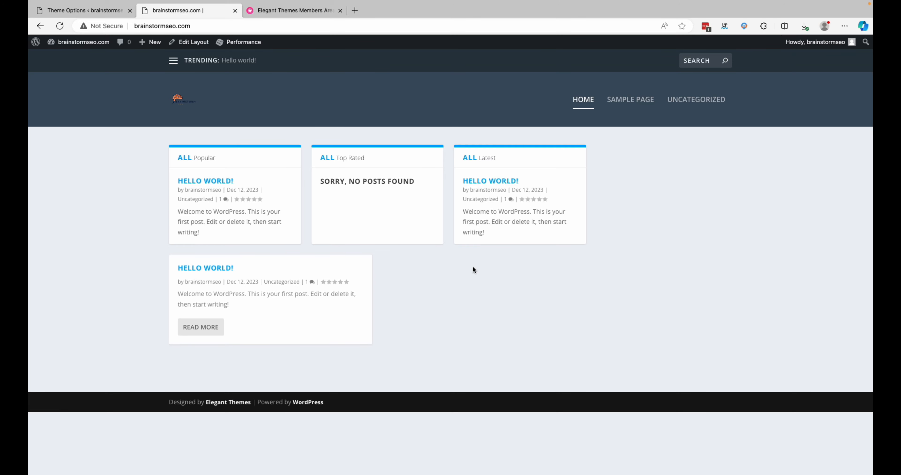
Step: Return to the WordPress admin and open Extra's Category Builder layouts
{"action": "left_click", "coordinate": [116, 10]}
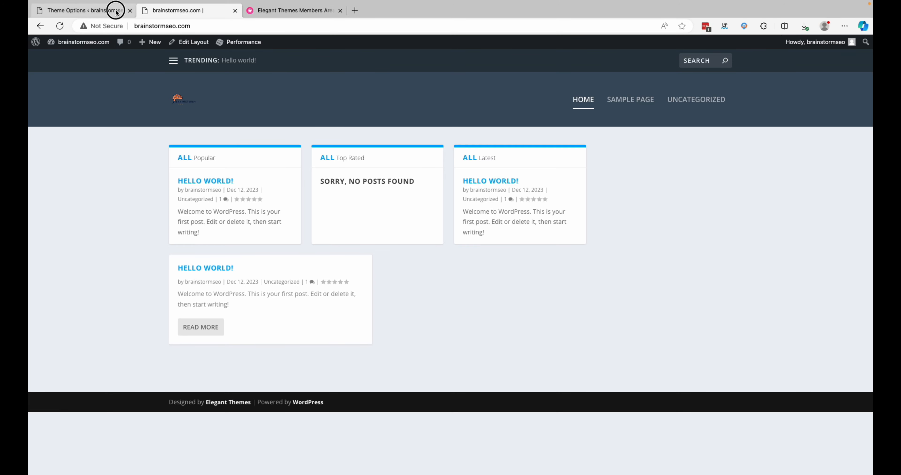
{"action": "mouse_move", "coordinate": [86, 173]}
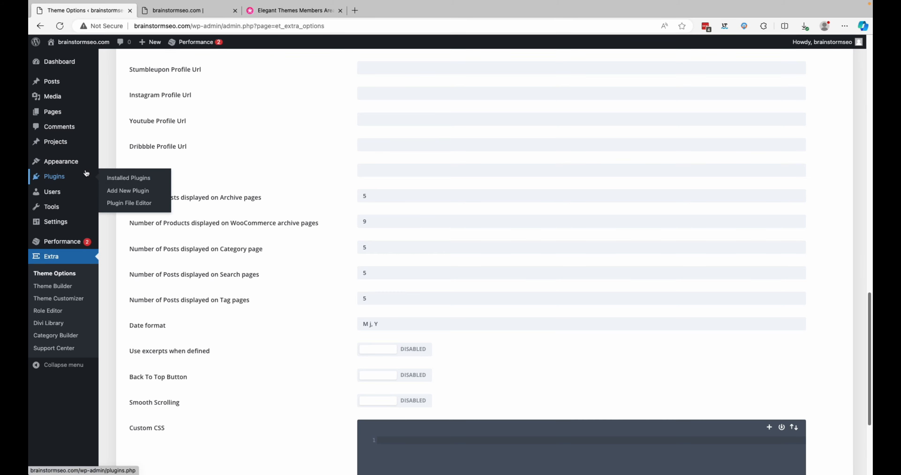
{"action": "left_click", "coordinate": [59, 336]}
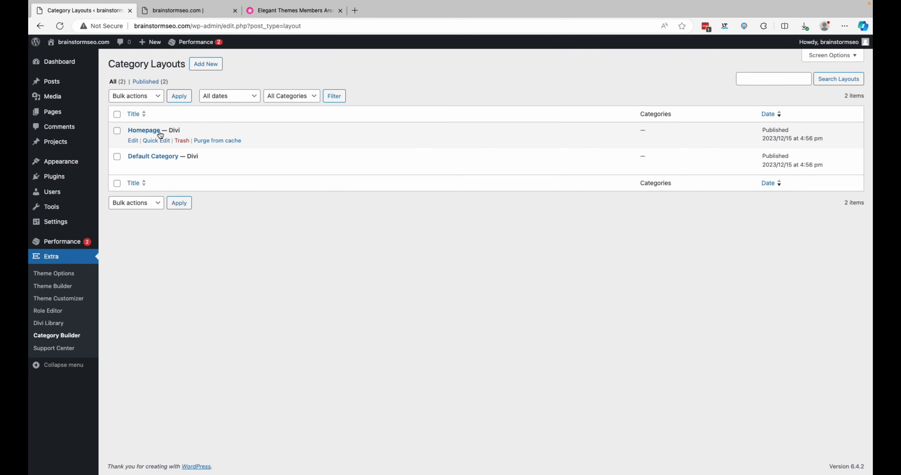
Step: Open the Homepage category layout in the Divi Builder and review its modules
{"action": "left_click", "coordinate": [151, 132]}
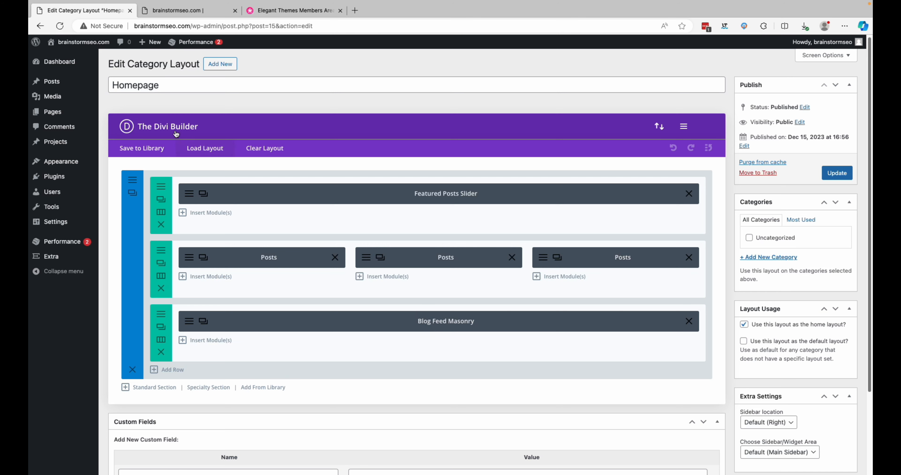
{"action": "mouse_move", "coordinate": [81, 222]}
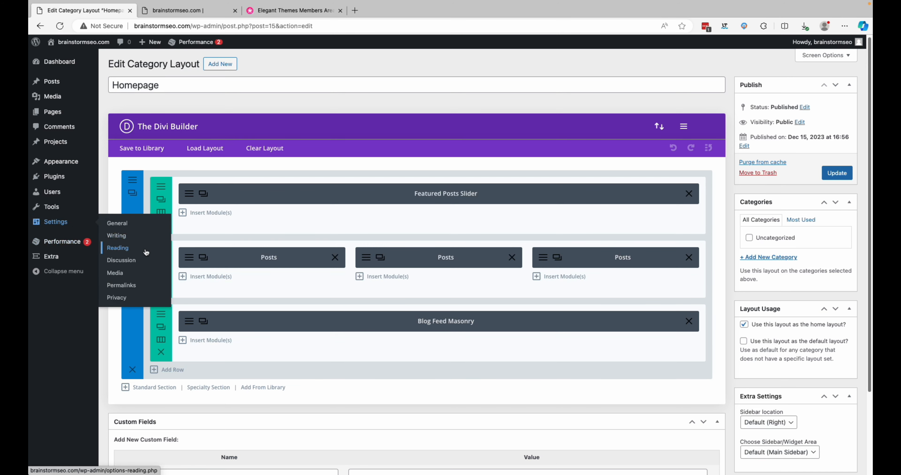
Step: In the live site's theme customizer, set the front page's Extra Category Layout to Homepage and publish the change
{"action": "left_click", "coordinate": [178, 11]}
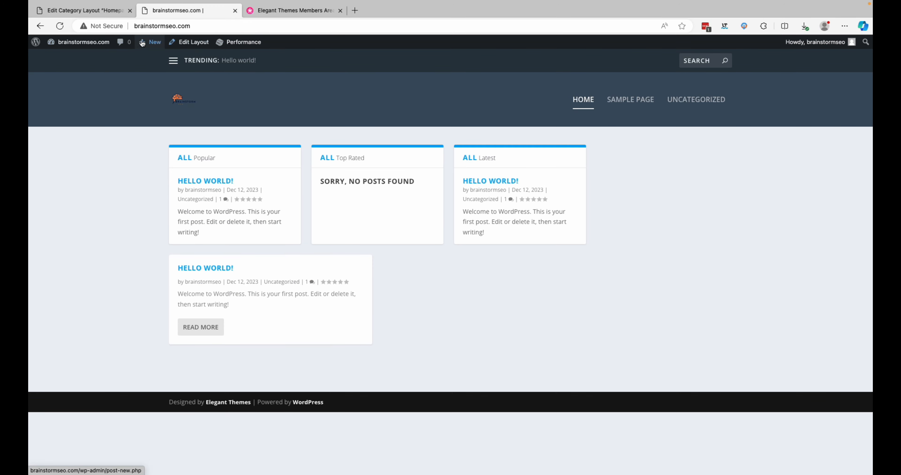
{"action": "left_click", "coordinate": [85, 104]}
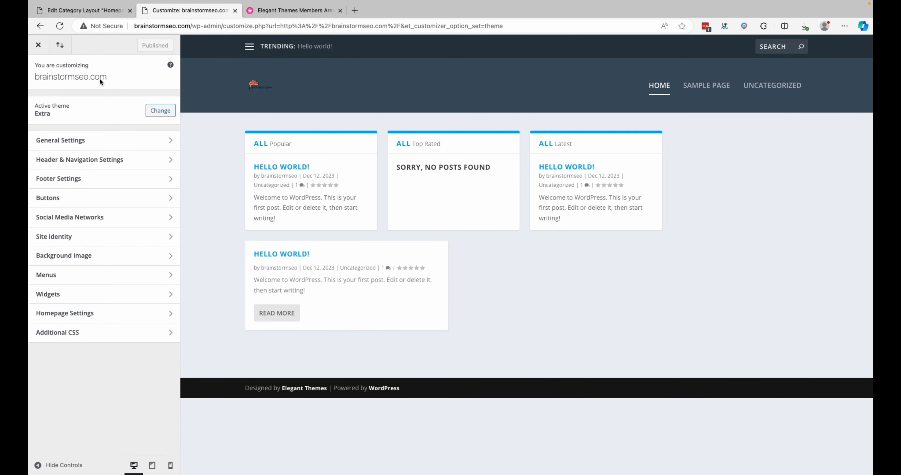
{"action": "left_click", "coordinate": [133, 314]}
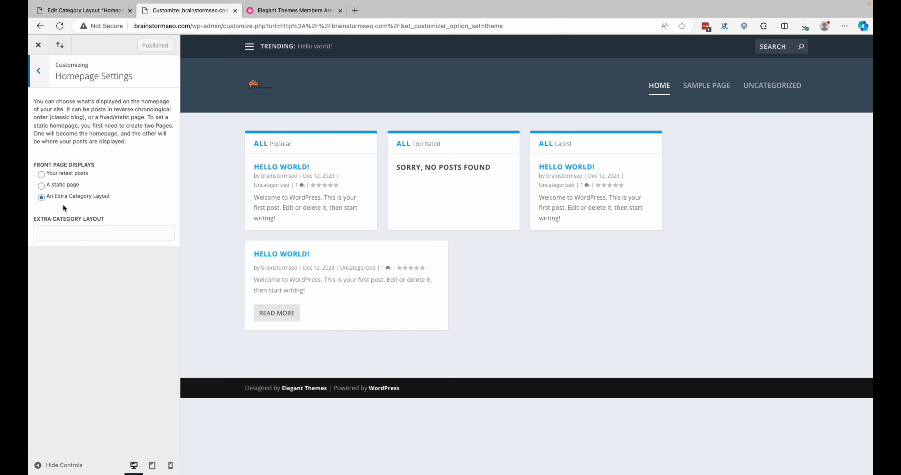
{"action": "left_click", "coordinate": [69, 231]}
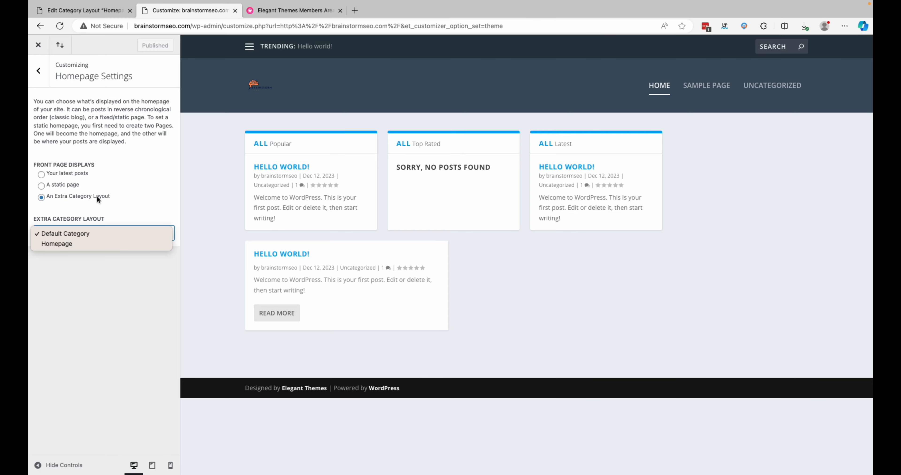
{"action": "left_click", "coordinate": [66, 244]}
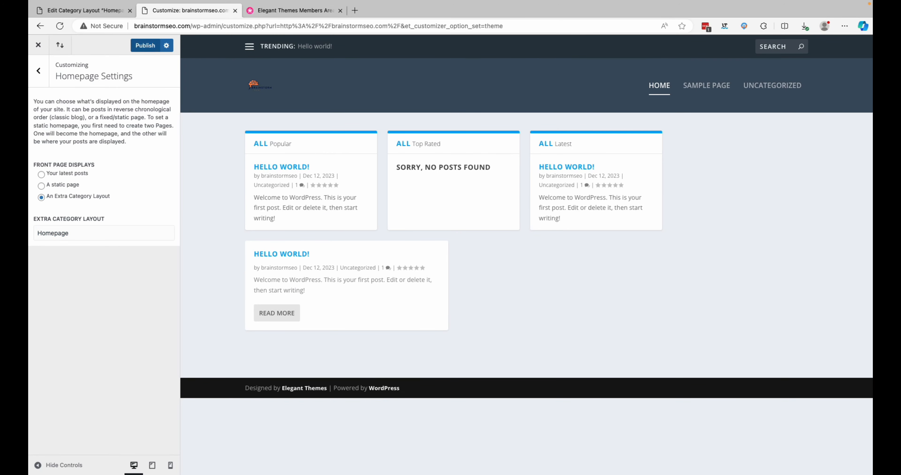
{"action": "left_click", "coordinate": [147, 46]}
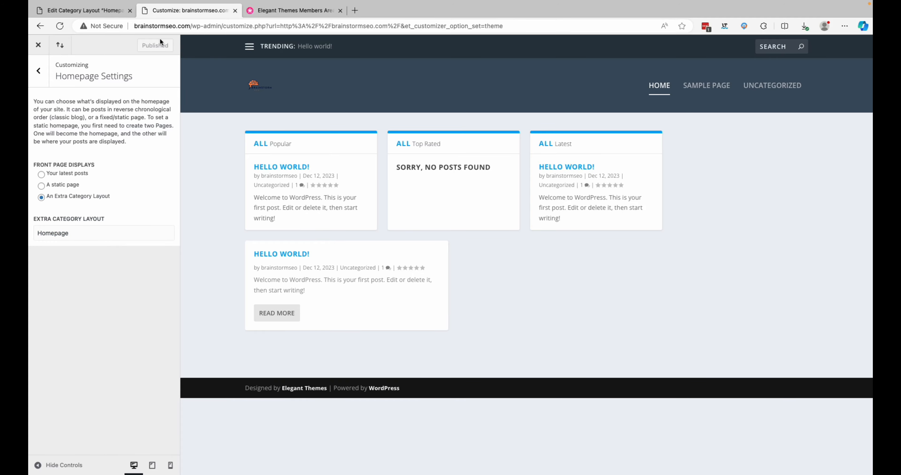
Step: Reopen the Homepage layout from Extra's Category Builder and close the theme customizer in the live site tab
{"action": "left_click", "coordinate": [84, 10]}
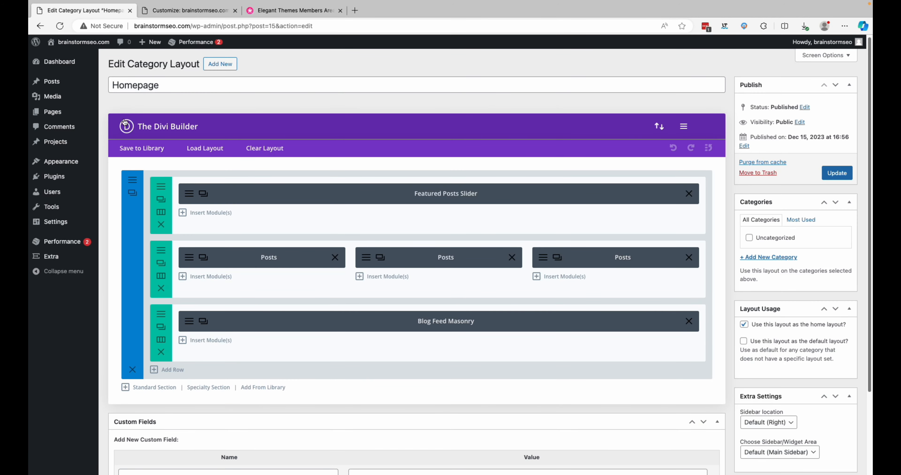
{"action": "mouse_move", "coordinate": [52, 257]}
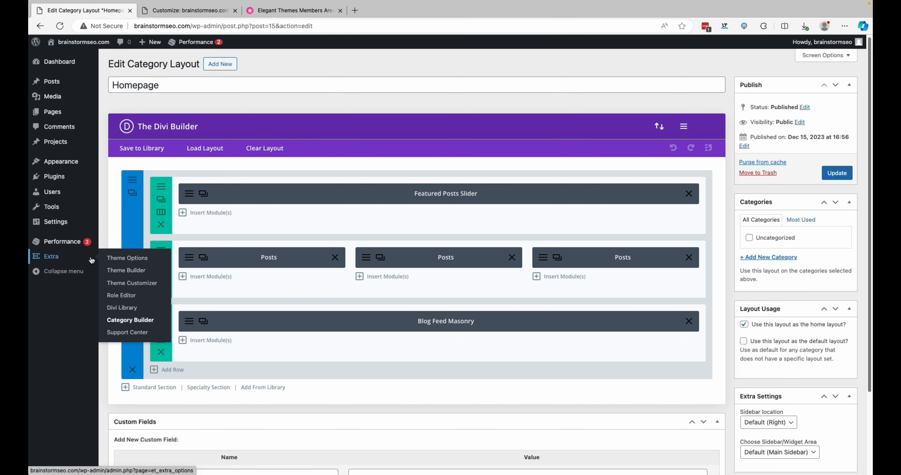
{"action": "left_click", "coordinate": [137, 321]}
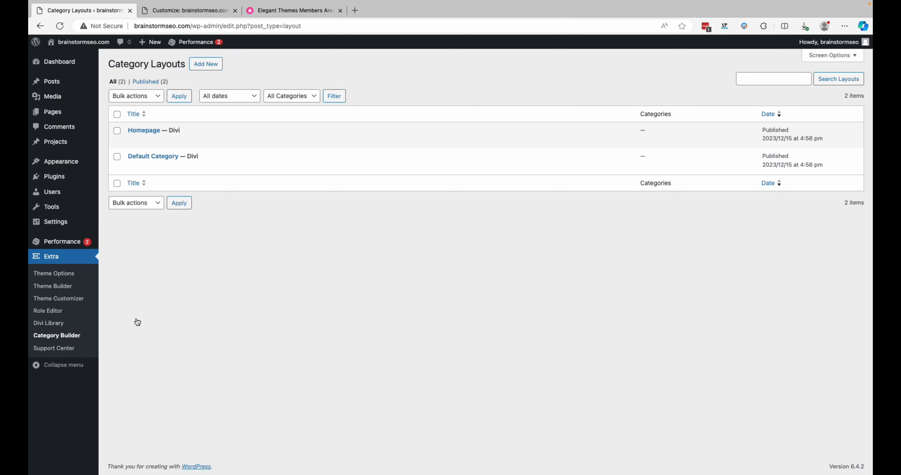
{"action": "left_click", "coordinate": [153, 133]}
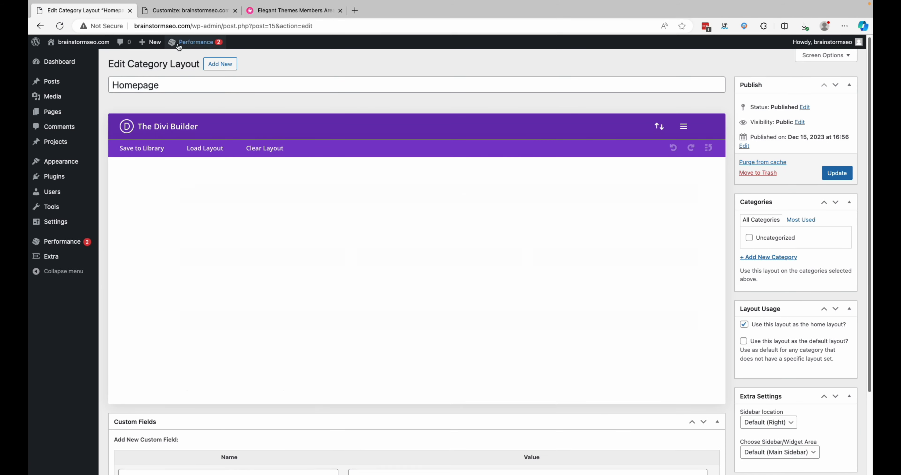
{"action": "left_click", "coordinate": [181, 11]}
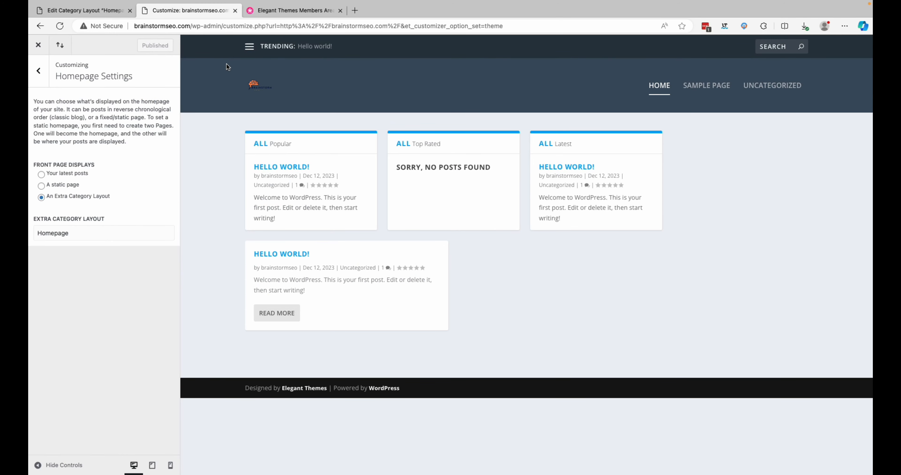
{"action": "left_click", "coordinate": [37, 47]}
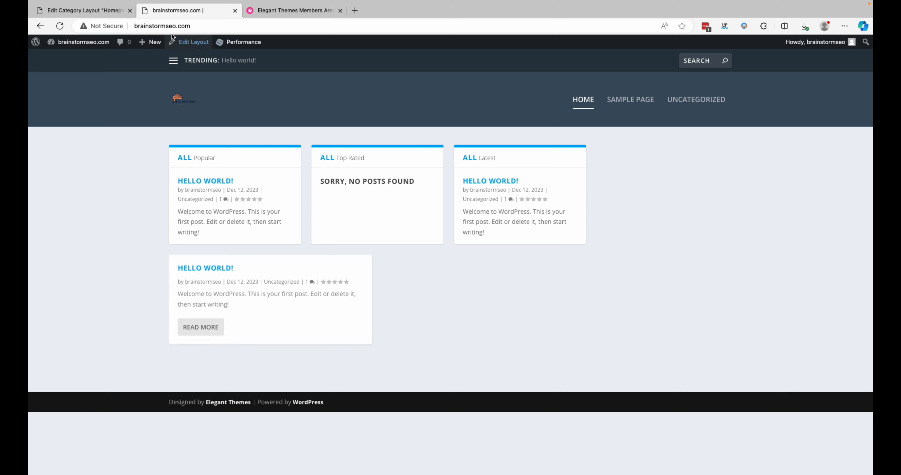
{"action": "left_click", "coordinate": [91, 14]}
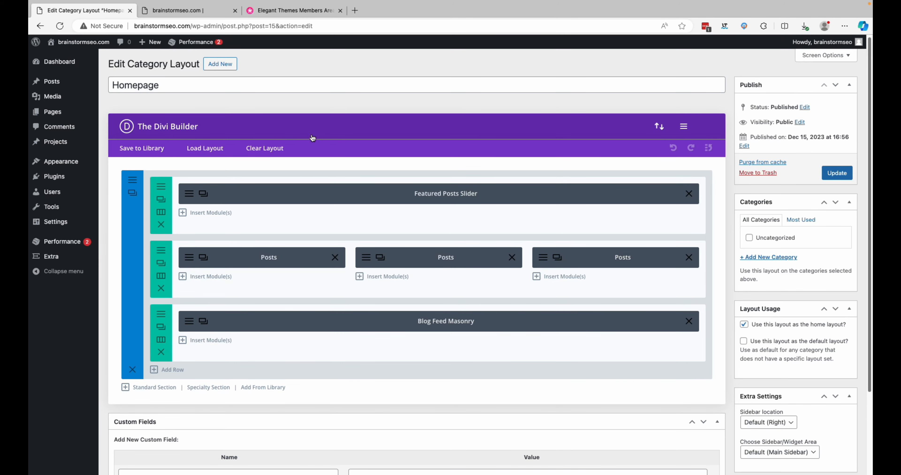
Step: Replace the Homepage layout's content with the premade Masonry Blog Category With Featured Posts layout and update it
{"action": "left_click", "coordinate": [204, 148]}
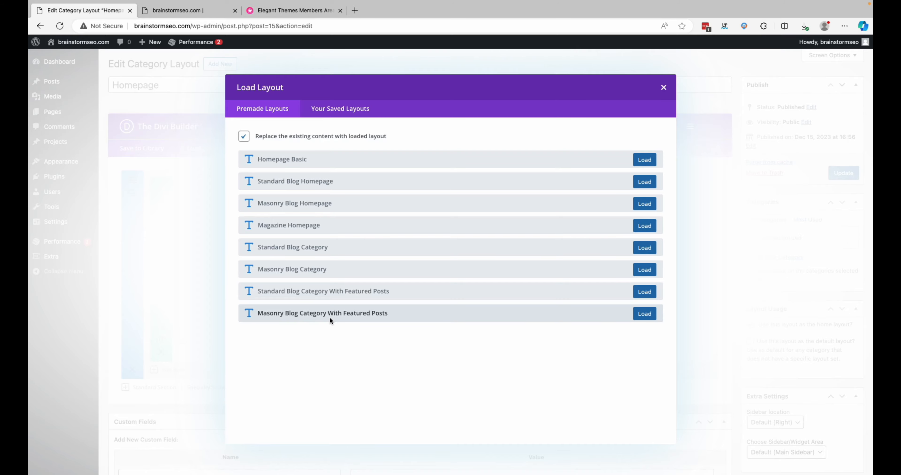
{"action": "left_click", "coordinate": [646, 314]}
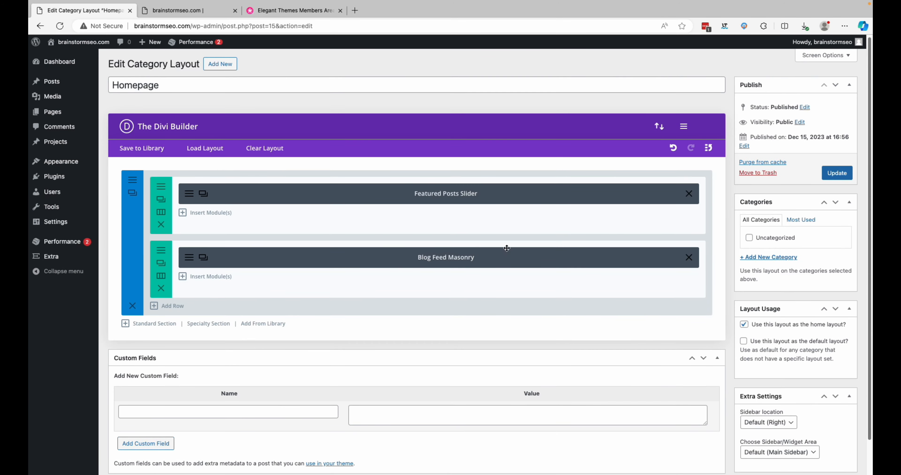
{"action": "left_click", "coordinate": [844, 173]}
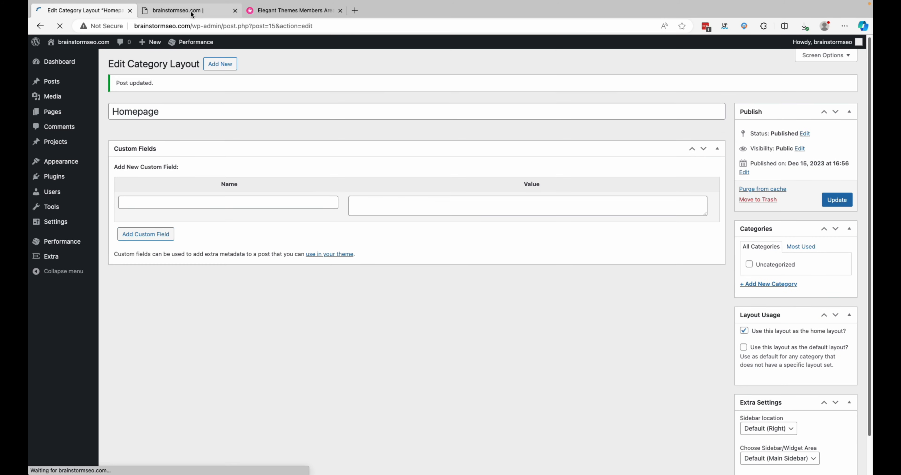
Step: Reload the live homepage and compare it with the Featured Posts Slider and Blog Feed Masonry modules in the builder
{"action": "left_click", "coordinate": [209, 14]}
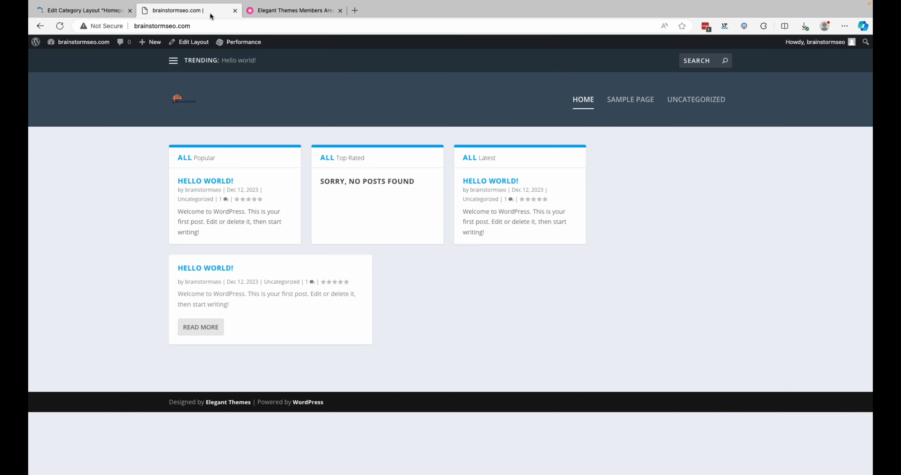
{"action": "left_click", "coordinate": [62, 25]}
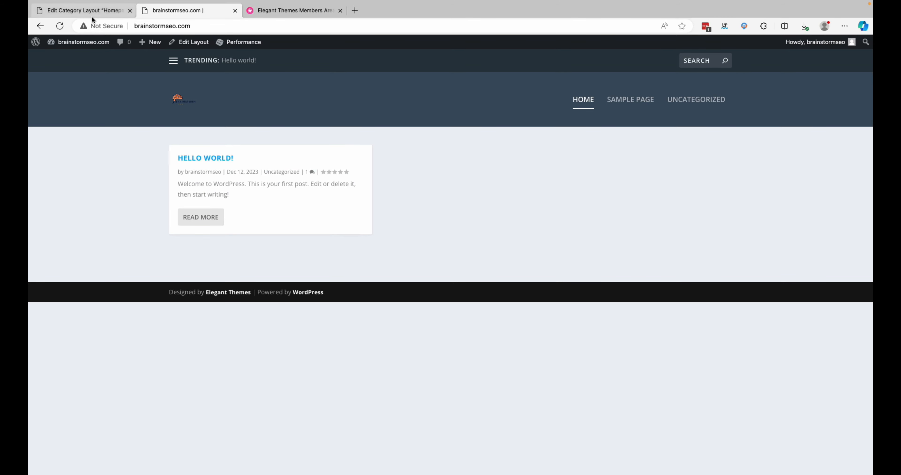
{"action": "left_click", "coordinate": [84, 11]}
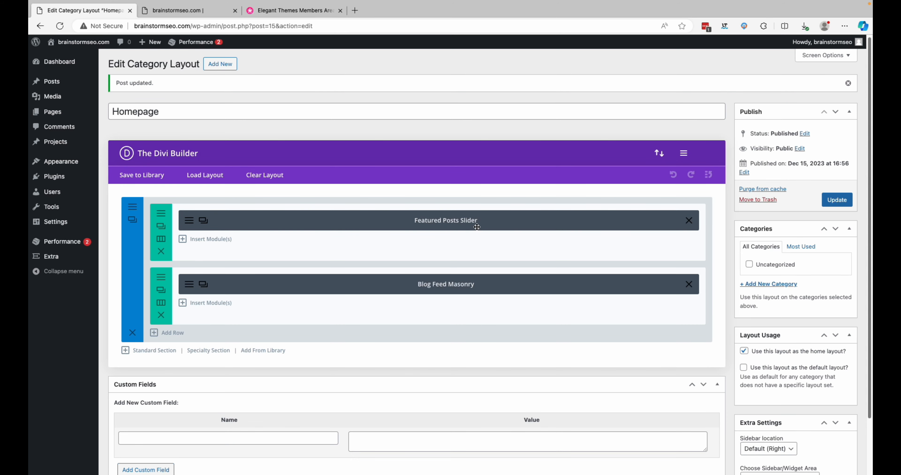
{"action": "left_click", "coordinate": [195, 11]}
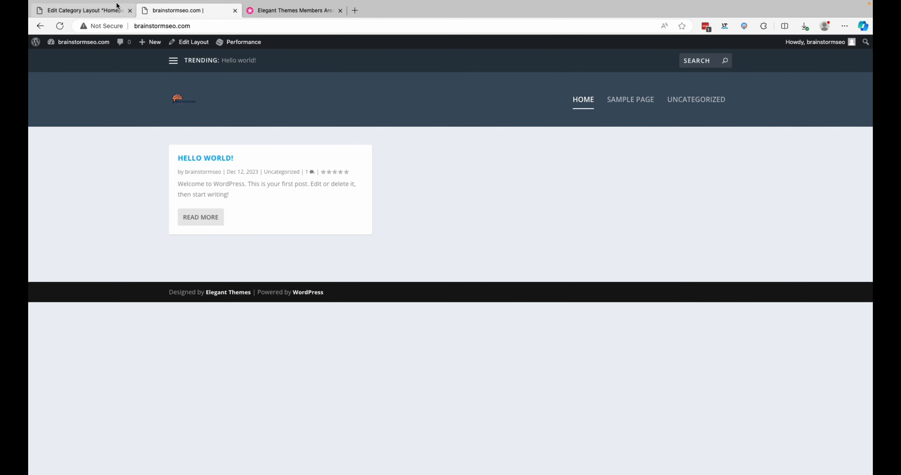
{"action": "left_click", "coordinate": [102, 10]}
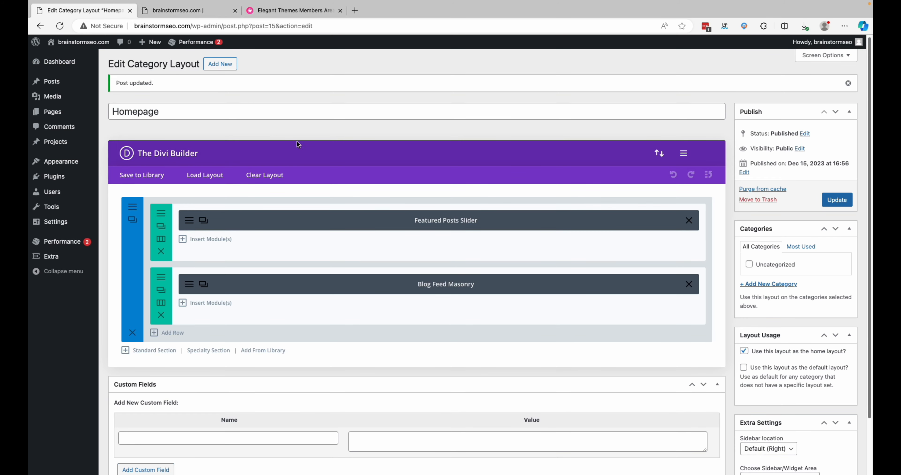
Step: Replace the Homepage layout's content with the premade Magazine Homepage layout and update it
{"action": "left_click", "coordinate": [222, 175]}
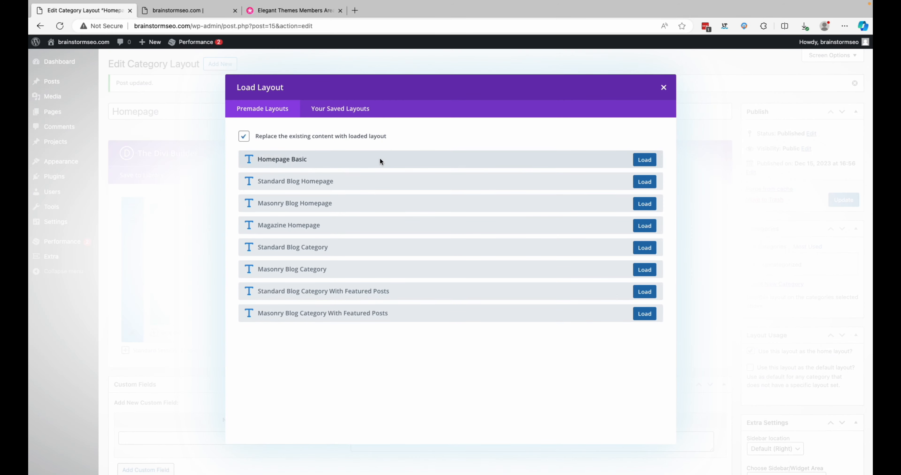
{"action": "left_click", "coordinate": [645, 225]}
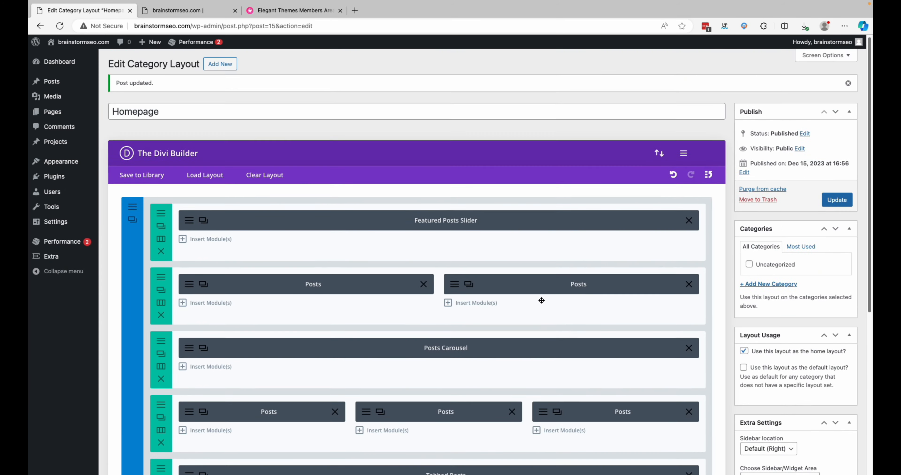
{"action": "left_click", "coordinate": [837, 200]}
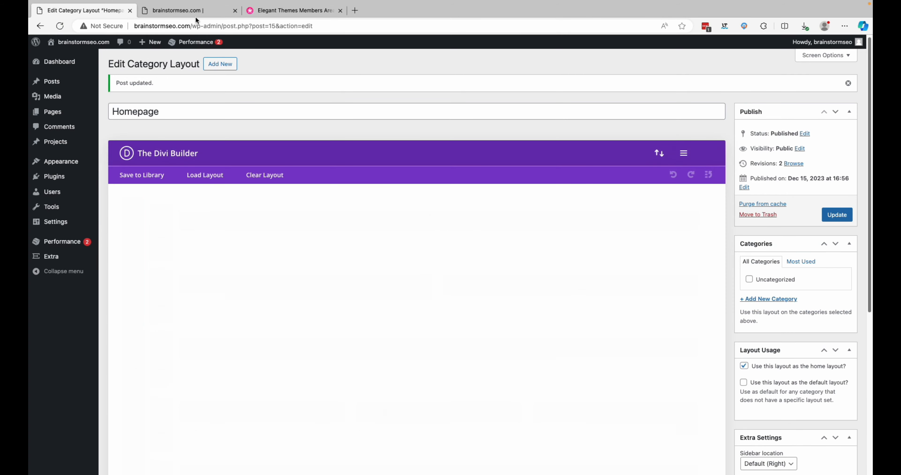
Step: Reload the live homepage and compare its sections with the magazine layout's modules in the builder
{"action": "left_click", "coordinate": [198, 15]}
{"action": "left_click", "coordinate": [61, 26]}
{"action": "scroll", "coordinate": [462, 226], "scroll_direction": "down", "scroll_amount": 2}
{"action": "scroll", "coordinate": [464, 227], "scroll_direction": "up", "scroll_amount": 2}
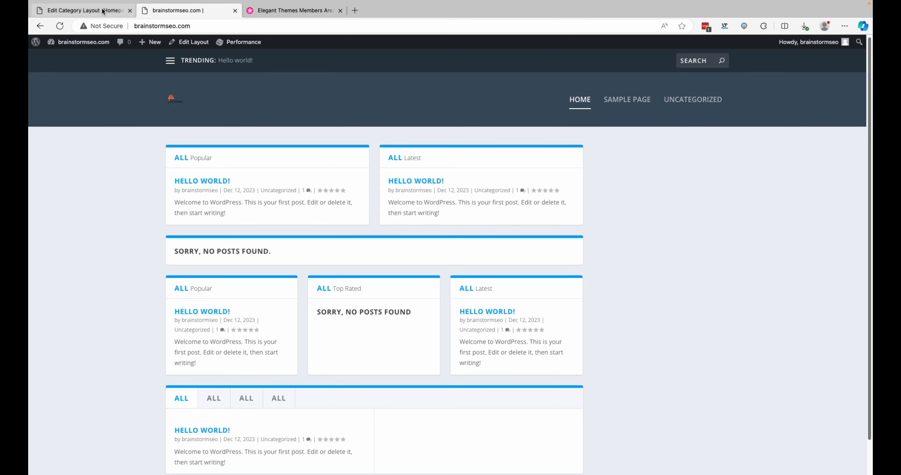
{"action": "left_click", "coordinate": [82, 10]}
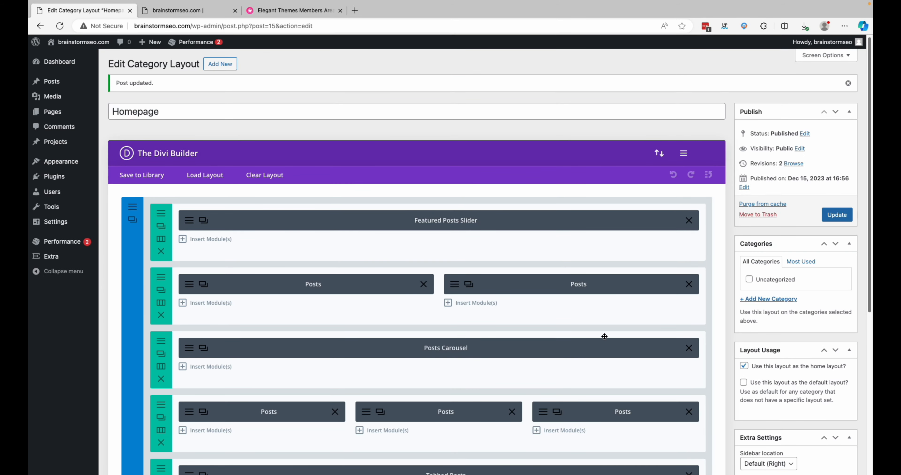
{"action": "left_click", "coordinate": [179, 11]}
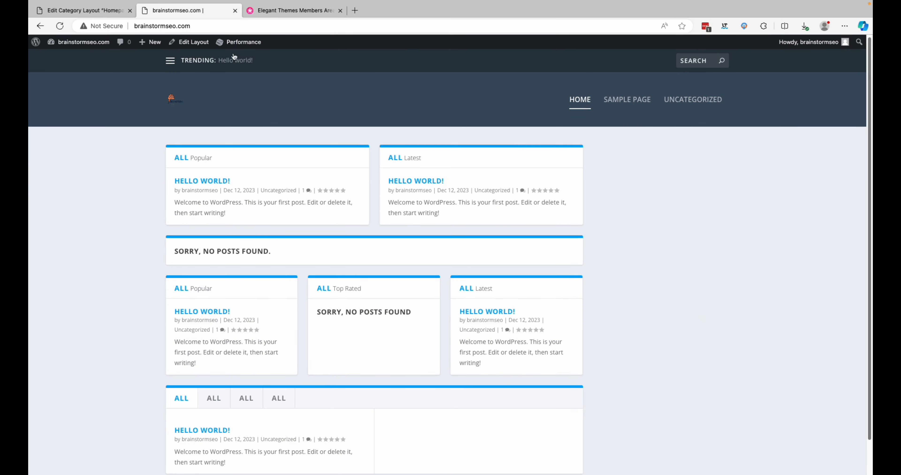
Step: Set the Homepage layout's sidebar location to No Sidebar, save the update and reload the live homepage
{"action": "left_click", "coordinate": [103, 14]}
{"action": "scroll", "coordinate": [752, 266], "scroll_direction": "down", "scroll_amount": 5}
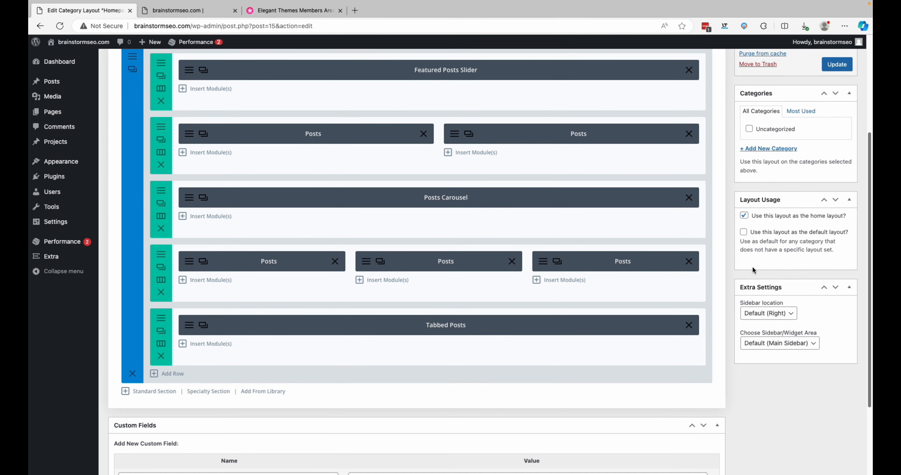
{"action": "left_click", "coordinate": [789, 315]}
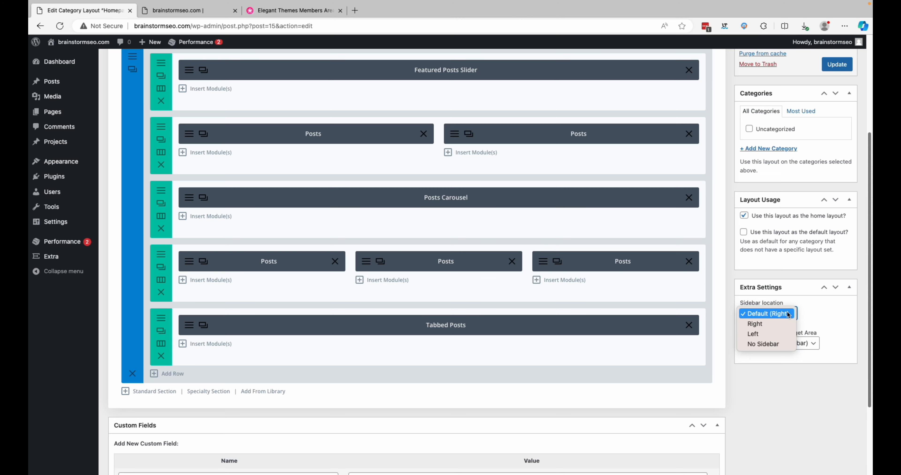
{"action": "left_click", "coordinate": [771, 344]}
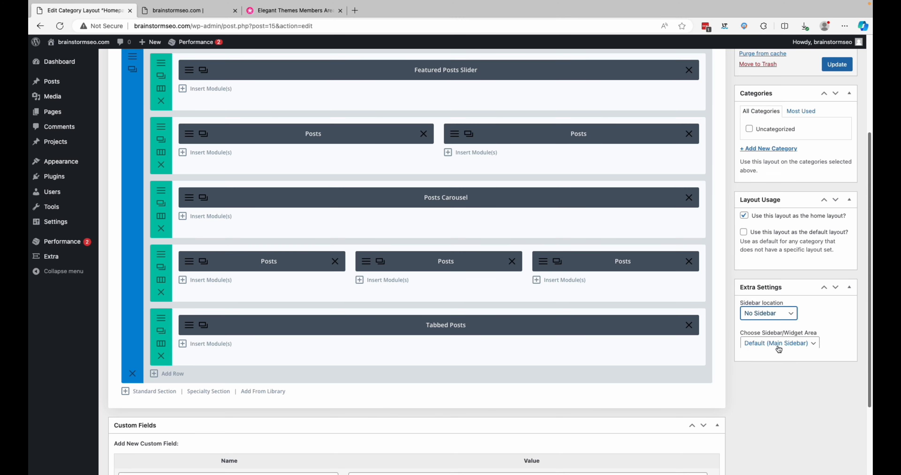
{"action": "left_click", "coordinate": [837, 65]}
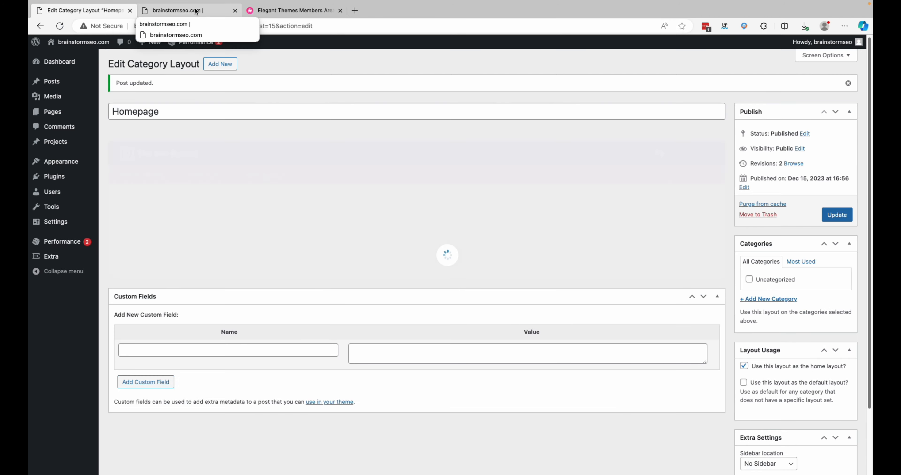
{"action": "left_click", "coordinate": [195, 11]}
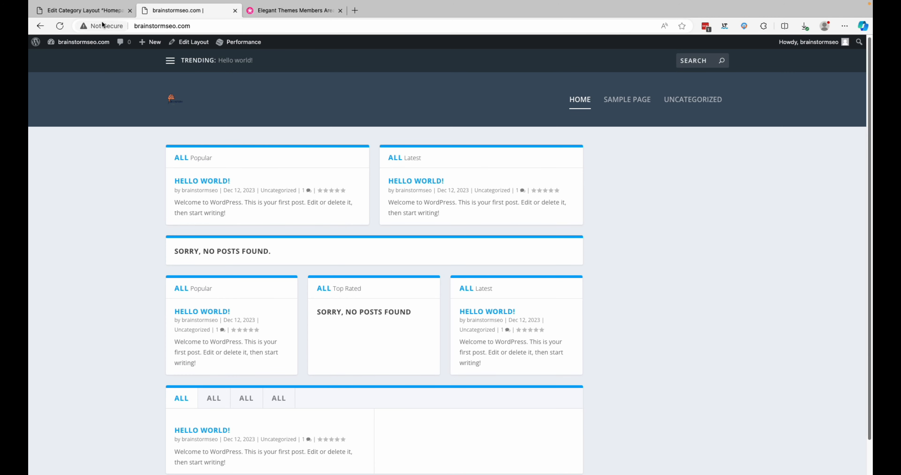
{"action": "left_click", "coordinate": [60, 27]}
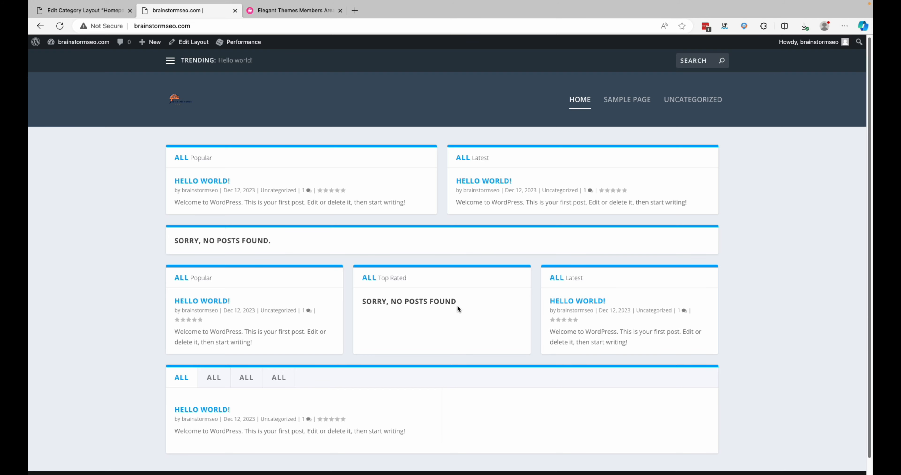
Step: Open the Theme Customizer for brainstormseo.com and set the general layout's accent color to orange #dd9933
{"action": "mouse_move", "coordinate": [80, 42]}
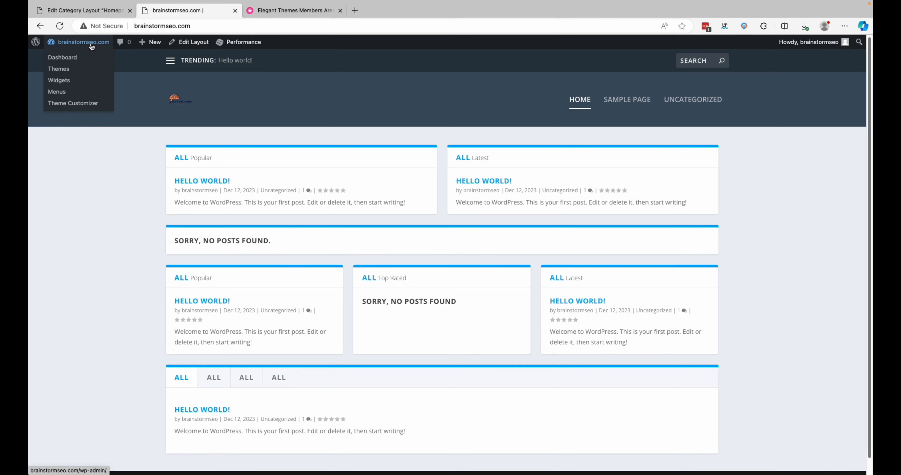
{"action": "left_click", "coordinate": [87, 107]}
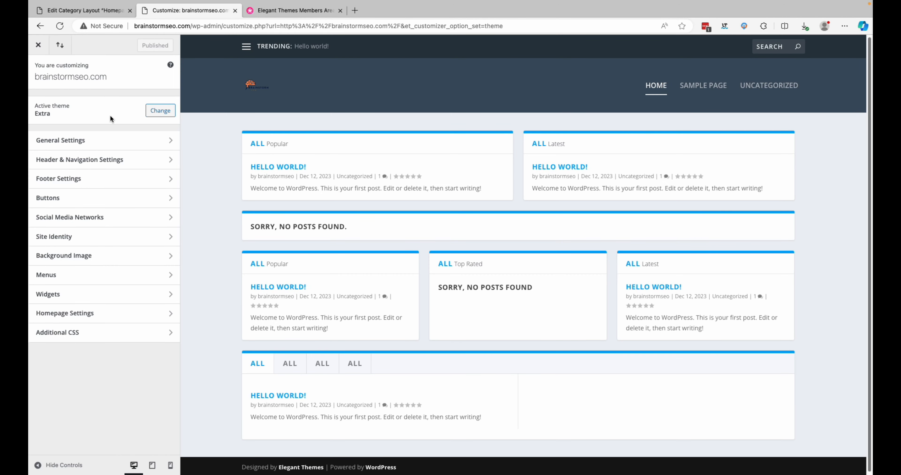
{"action": "left_click", "coordinate": [139, 142]}
{"action": "left_click", "coordinate": [136, 108]}
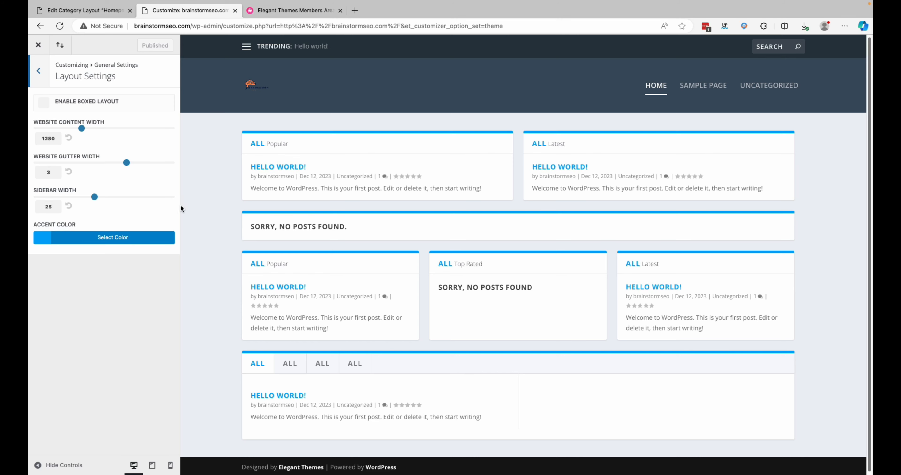
{"action": "left_click", "coordinate": [107, 242]}
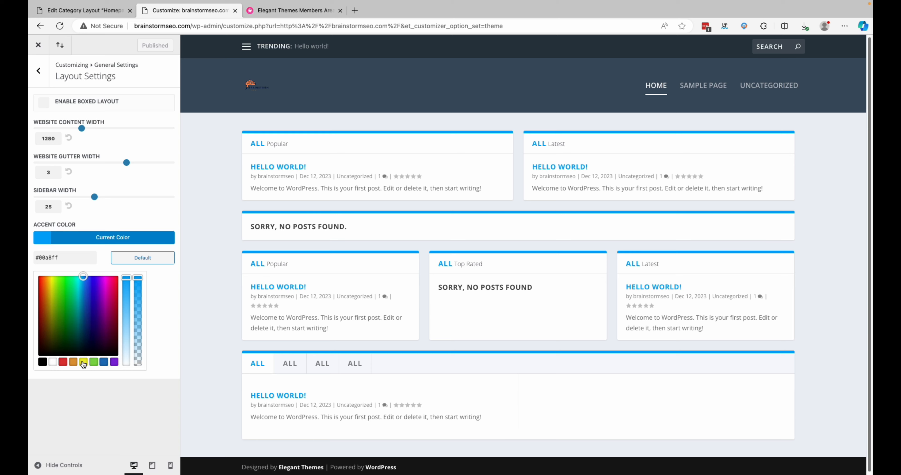
{"action": "left_click", "coordinate": [73, 362]}
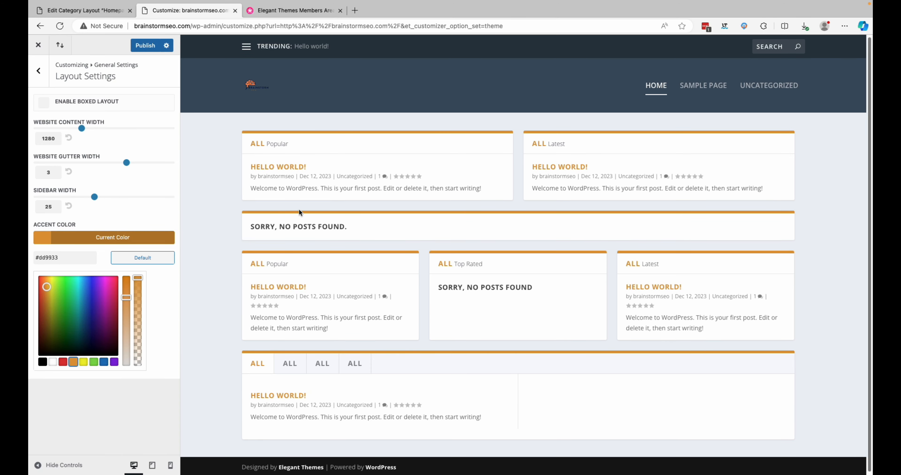
{"action": "left_click", "coordinate": [38, 71]}
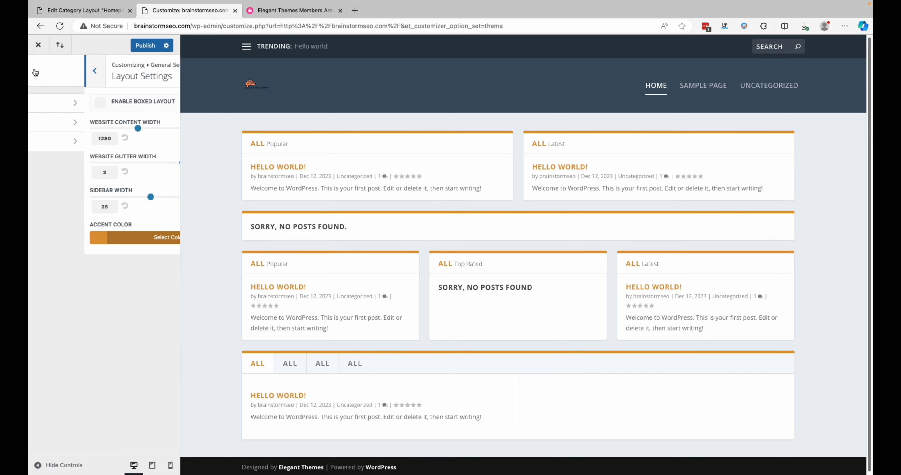
Step: In the general typography settings, set the body text size to 20 and the heading text size to 22
{"action": "left_click", "coordinate": [94, 122]}
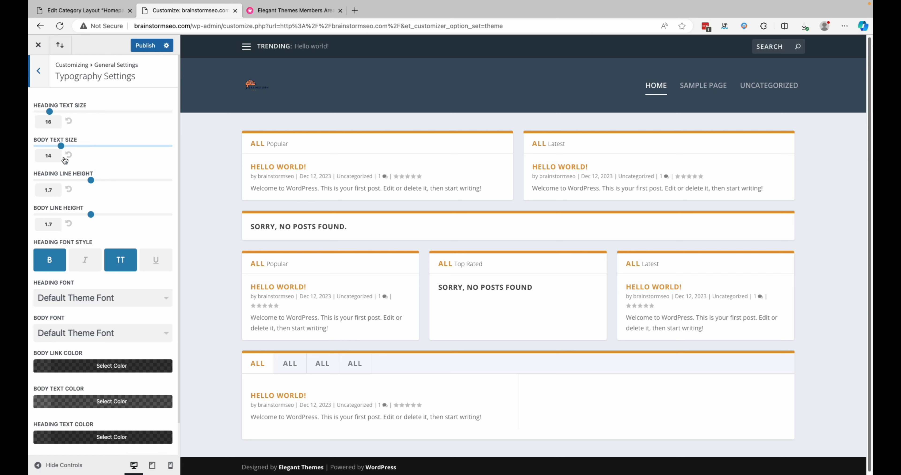
{"action": "double_click", "coordinate": [49, 155]}
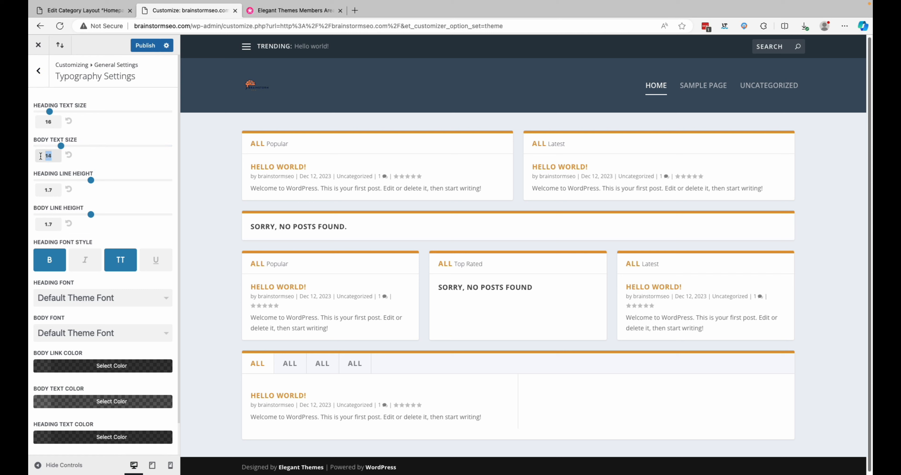
{"action": "type", "text": "20"}
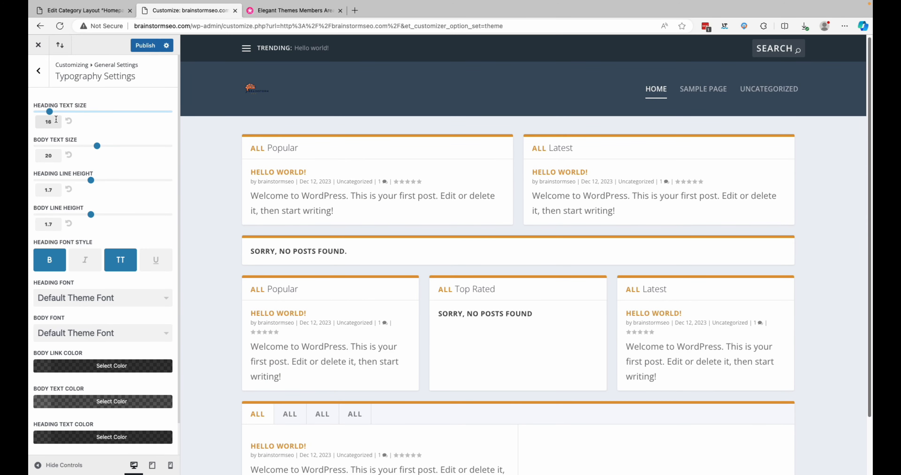
{"action": "double_click", "coordinate": [56, 119]}
{"action": "key", "text": "BackSpace"}
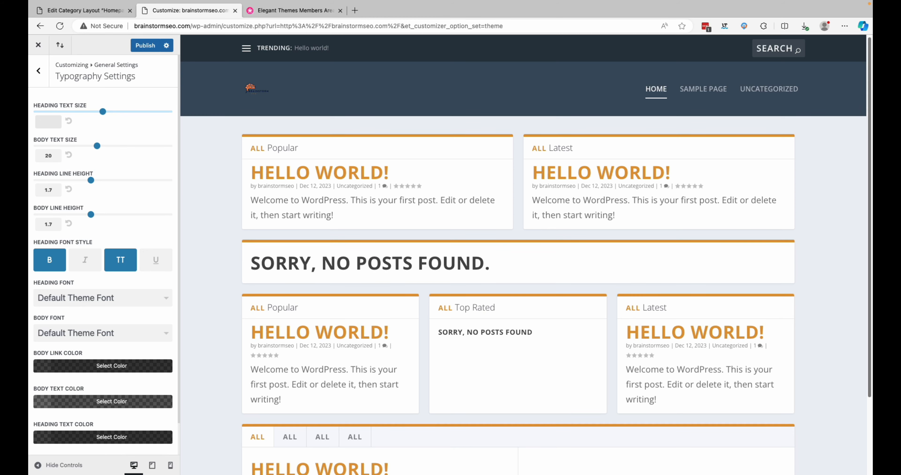
{"action": "type", "text": "22"}
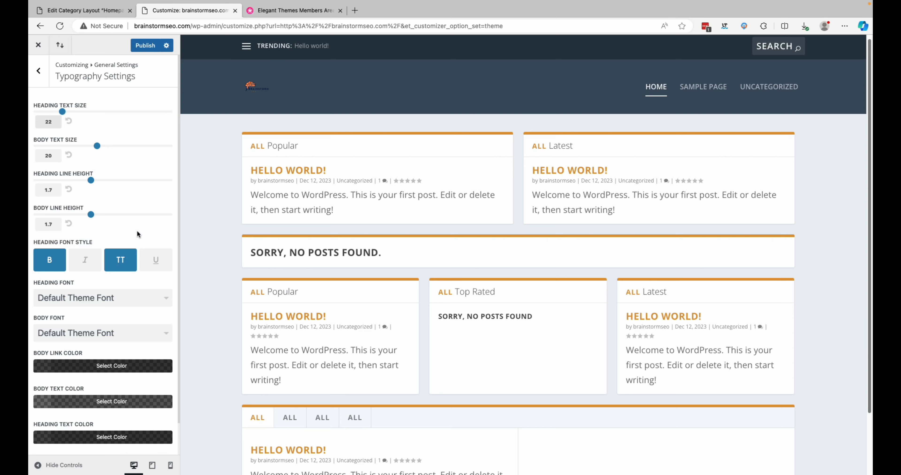
Step: Set the heading font to Montserrat in the typography settings
{"action": "scroll", "coordinate": [137, 232], "scroll_direction": "down", "scroll_amount": 2}
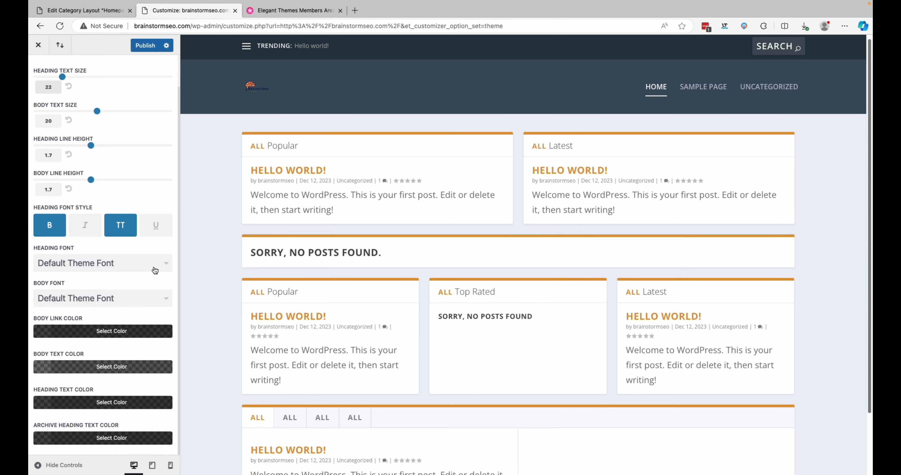
{"action": "left_click", "coordinate": [119, 263]}
{"action": "scroll", "coordinate": [121, 314], "scroll_direction": "down", "scroll_amount": 3}
{"action": "scroll", "coordinate": [121, 315], "scroll_direction": "down", "scroll_amount": 20}
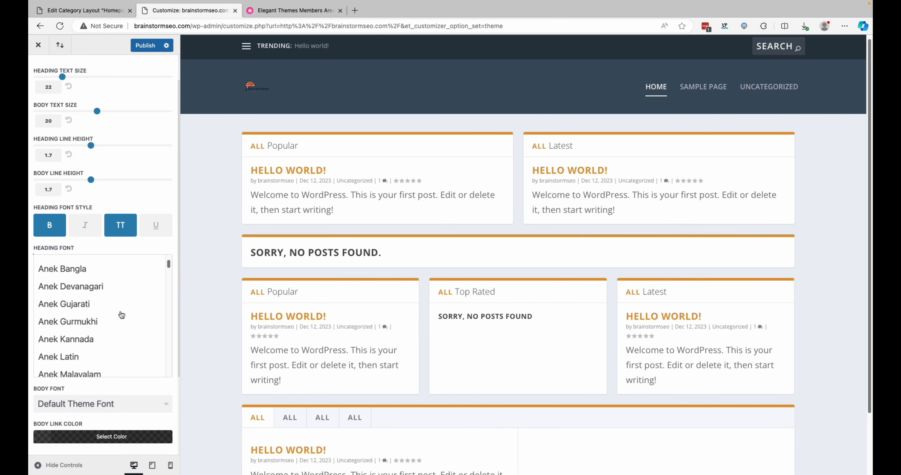
{"action": "scroll", "coordinate": [121, 315], "scroll_direction": "down", "scroll_amount": 20}
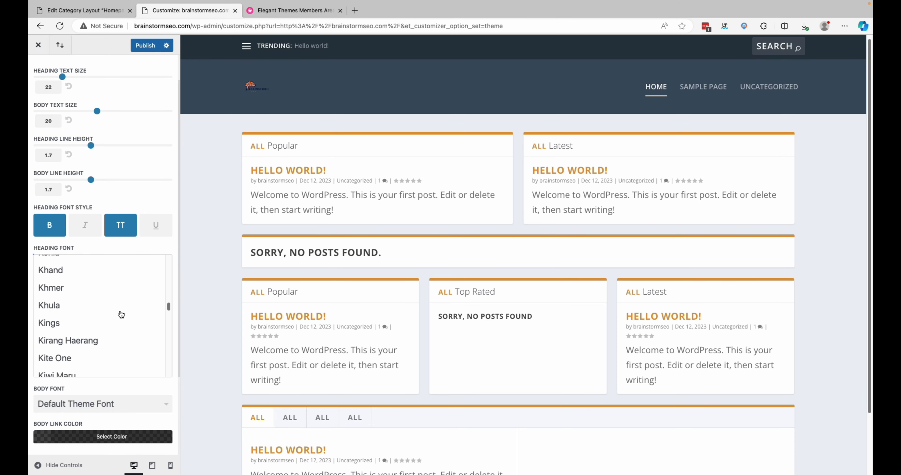
{"action": "scroll", "coordinate": [121, 314], "scroll_direction": "down", "scroll_amount": 6}
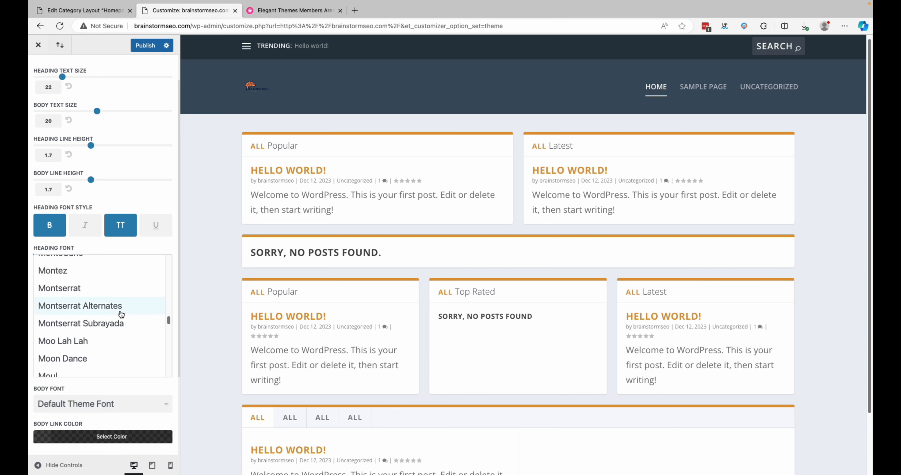
{"action": "left_click", "coordinate": [85, 295]}
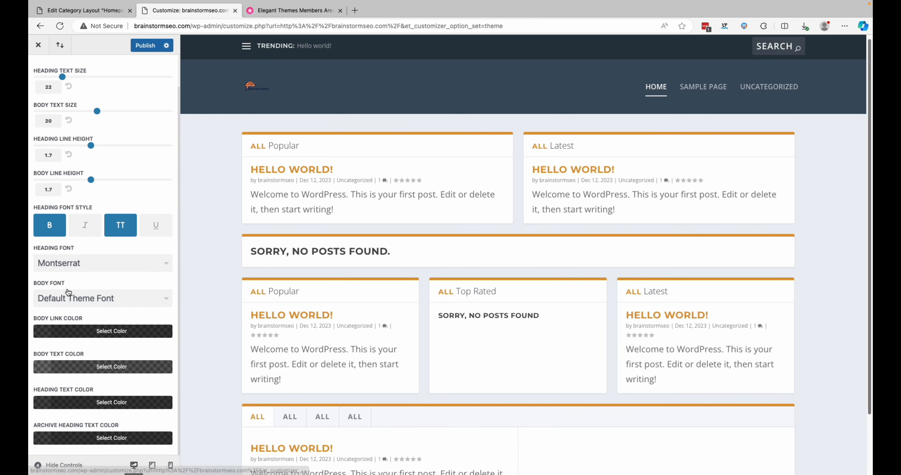
Step: Set the body font to Outfit in the typography settings
{"action": "left_click", "coordinate": [161, 300]}
{"action": "scroll", "coordinate": [120, 332], "scroll_direction": "down", "scroll_amount": 5}
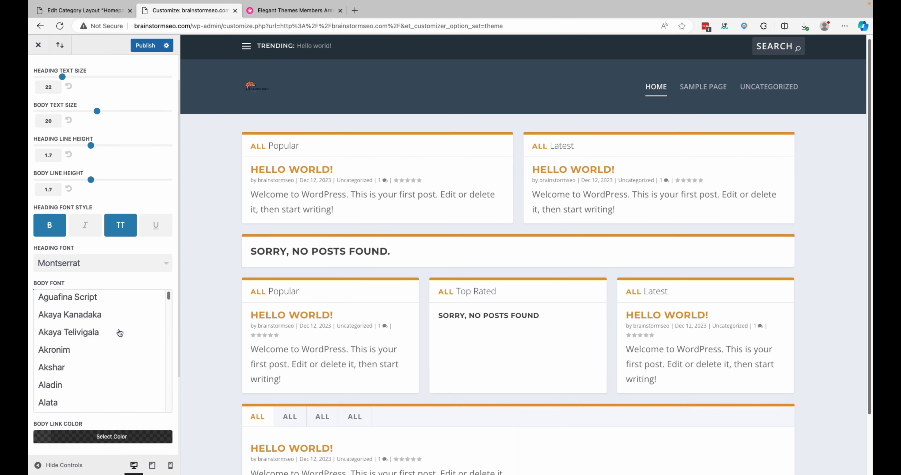
{"action": "scroll", "coordinate": [120, 332], "scroll_direction": "down", "scroll_amount": 20}
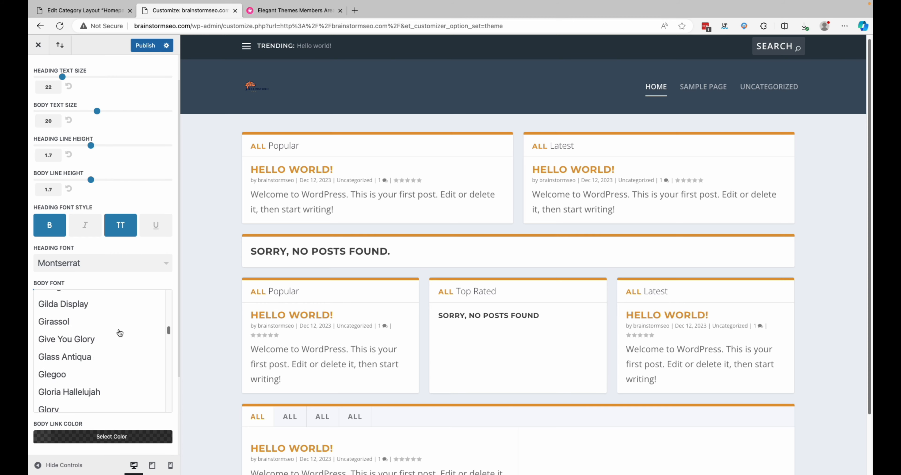
{"action": "scroll", "coordinate": [120, 333], "scroll_direction": "down", "scroll_amount": 20}
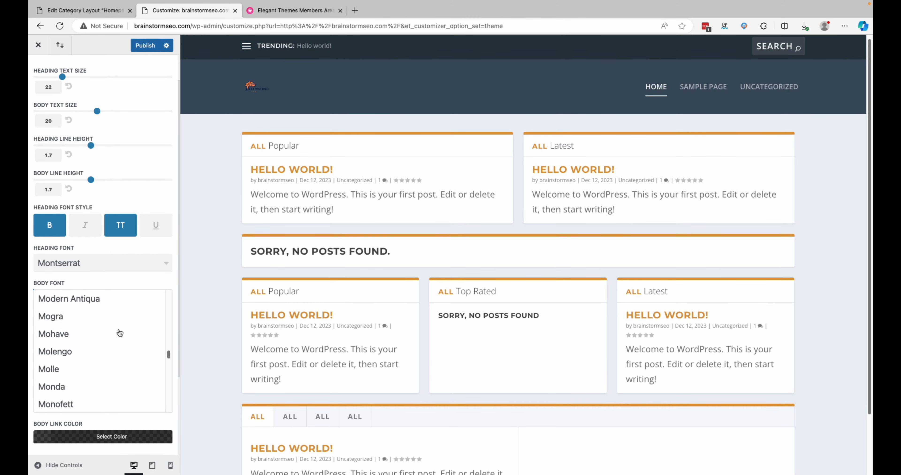
{"action": "scroll", "coordinate": [120, 333], "scroll_direction": "down", "scroll_amount": 4}
{"action": "scroll", "coordinate": [120, 332], "scroll_direction": "down", "scroll_amount": 10}
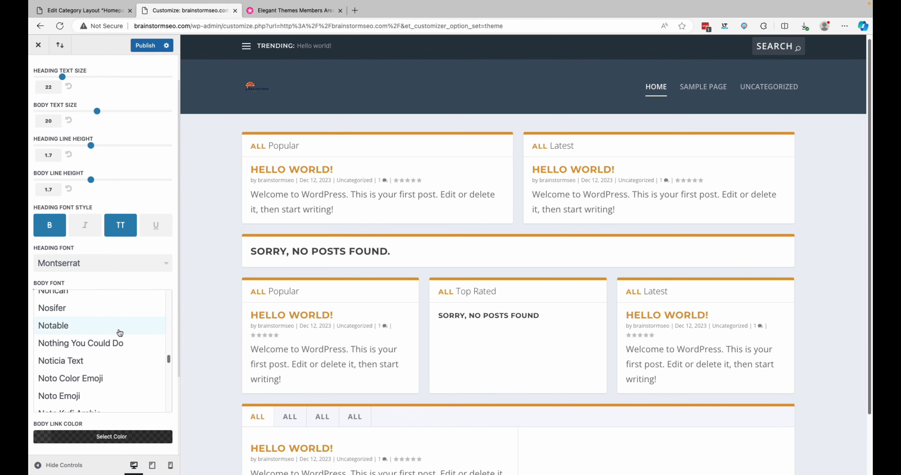
{"action": "scroll", "coordinate": [119, 332], "scroll_direction": "down", "scroll_amount": 20}
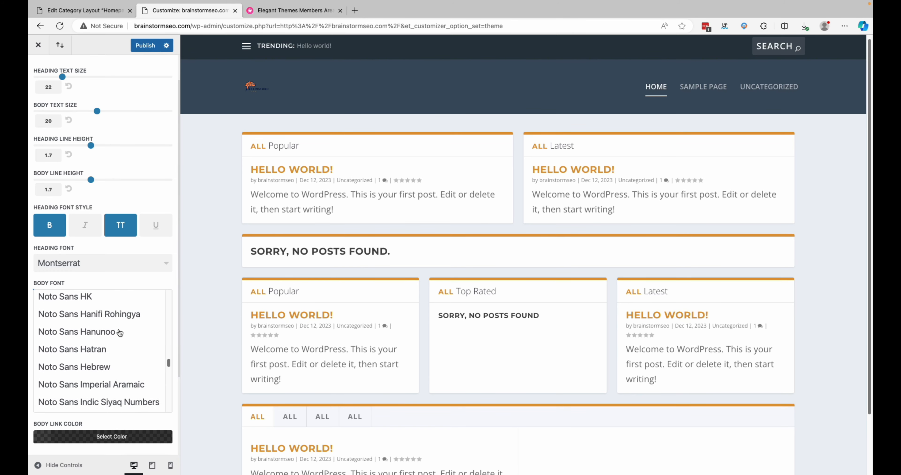
{"action": "scroll", "coordinate": [120, 333], "scroll_direction": "down", "scroll_amount": 20}
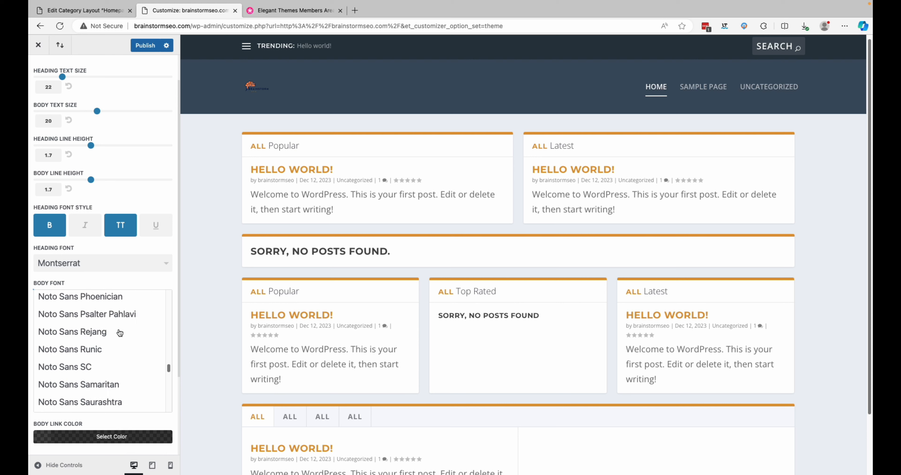
{"action": "scroll", "coordinate": [120, 333], "scroll_direction": "down", "scroll_amount": 10}
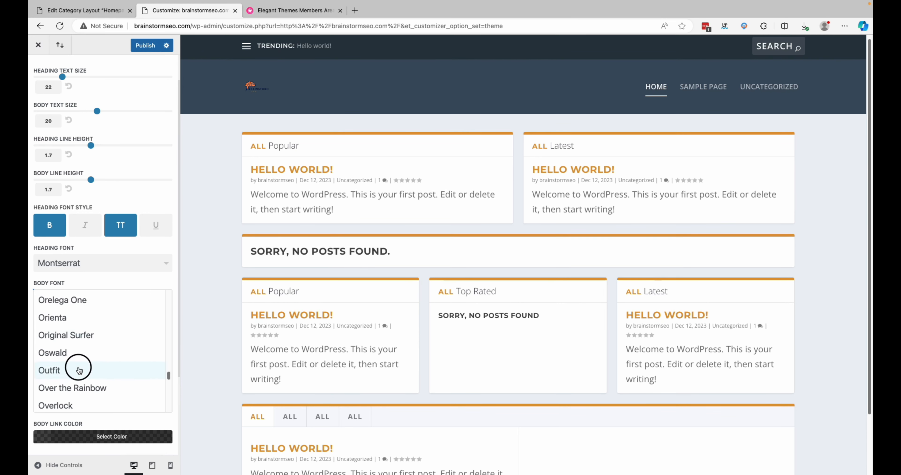
{"action": "left_click", "coordinate": [79, 370]}
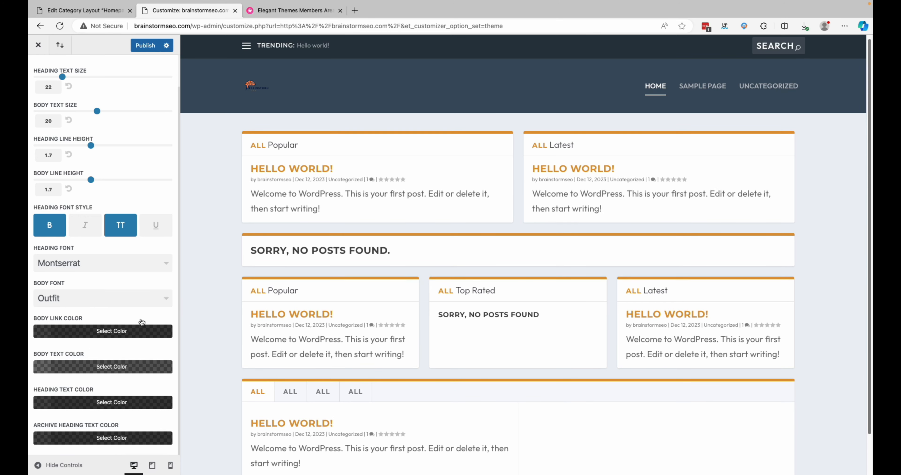
Step: Try the headings without the uppercase font style and restore the uppercase style
{"action": "scroll", "coordinate": [142, 322], "scroll_direction": "up", "scroll_amount": 2}
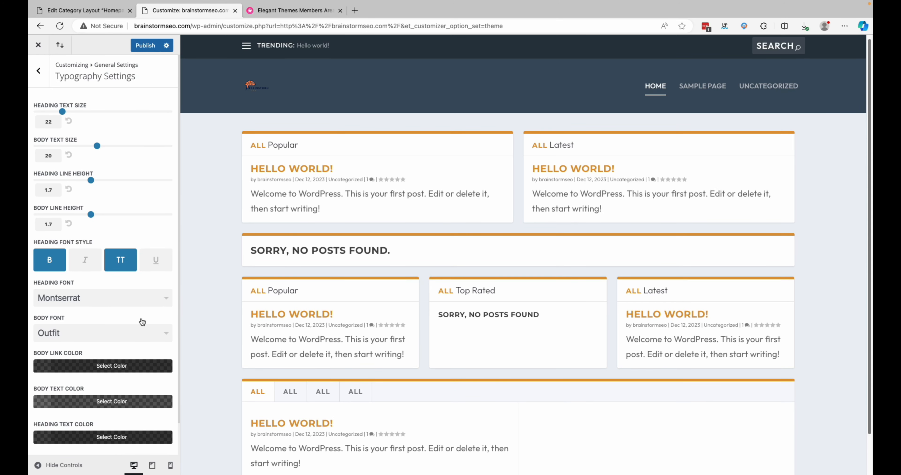
{"action": "scroll", "coordinate": [102, 401], "scroll_direction": "down", "scroll_amount": 1}
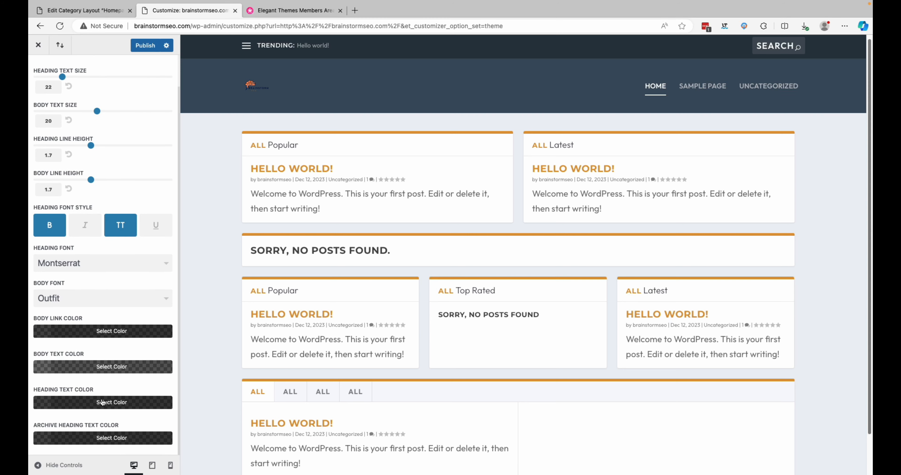
{"action": "scroll", "coordinate": [106, 349], "scroll_direction": "up", "scroll_amount": 1}
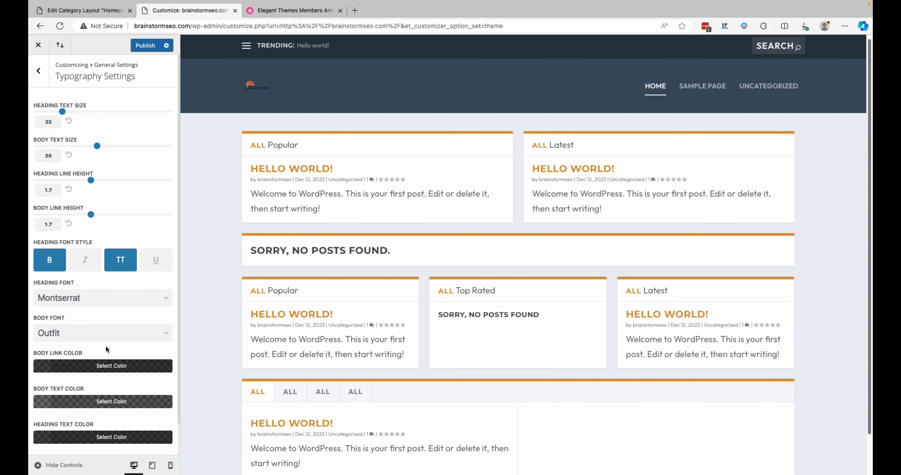
{"action": "left_click", "coordinate": [121, 262]}
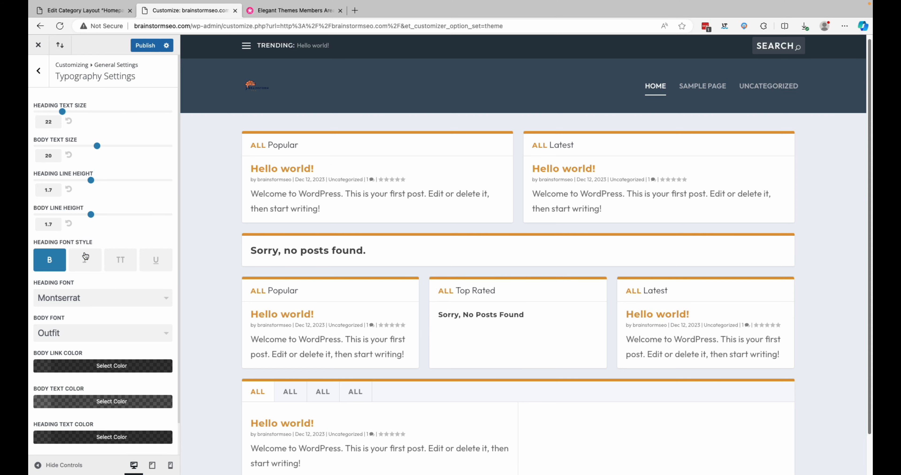
{"action": "left_click", "coordinate": [126, 266]}
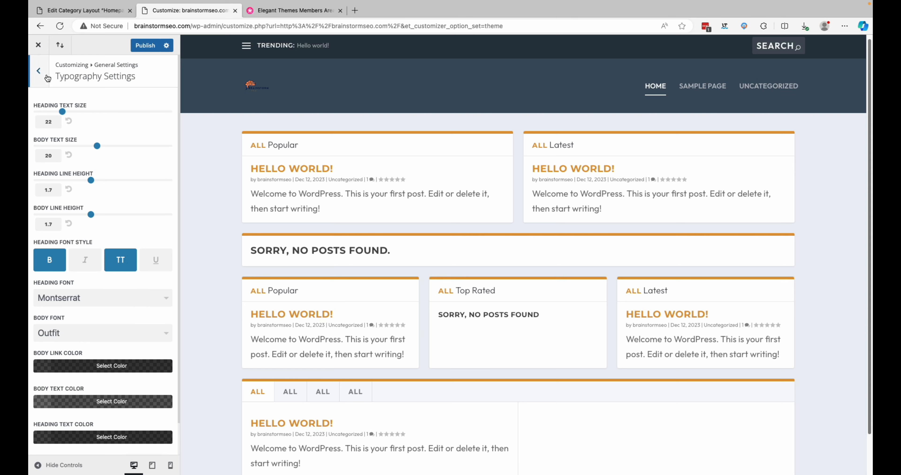
Step: In the general background settings, set both the site background color and the boxed layout background color to white #ffffff
{"action": "left_click", "coordinate": [38, 70]}
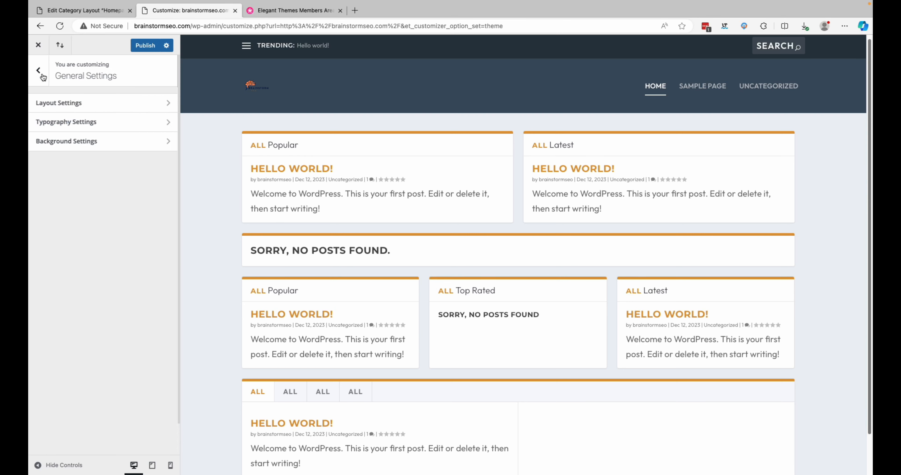
{"action": "left_click", "coordinate": [110, 142]}
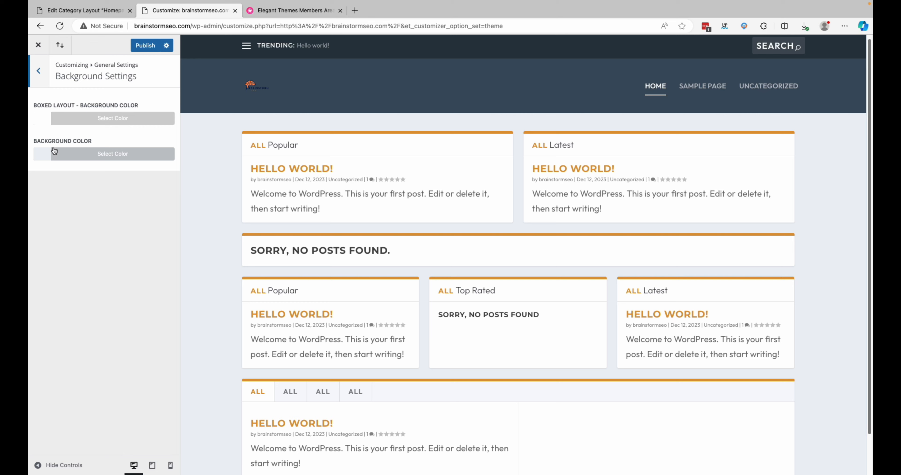
{"action": "left_click", "coordinate": [78, 154]}
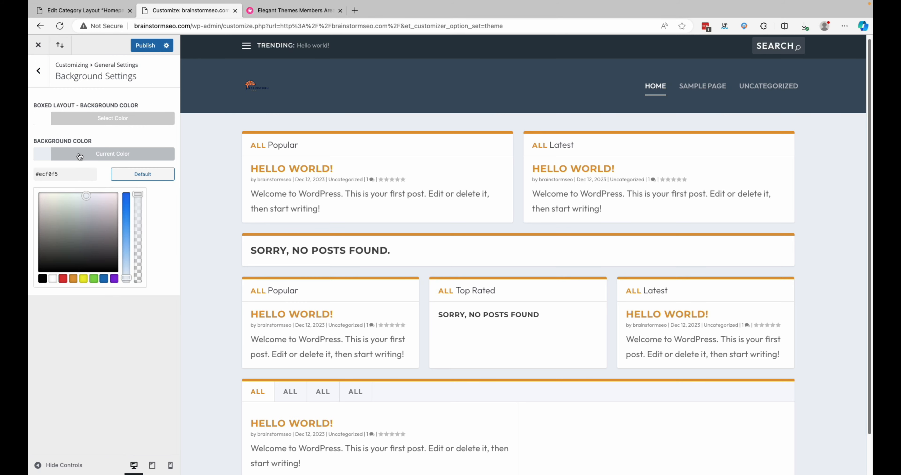
{"action": "left_click", "coordinate": [53, 279]}
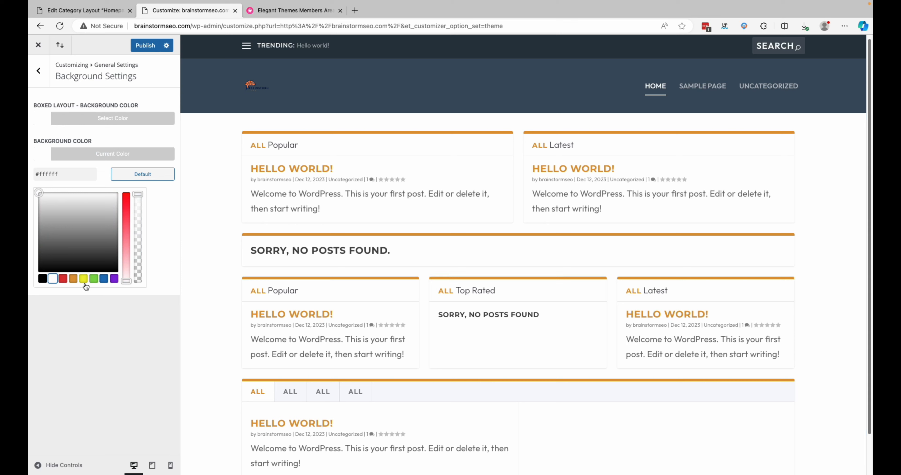
{"action": "left_click", "coordinate": [44, 120]}
{"action": "left_click", "coordinate": [53, 243]}
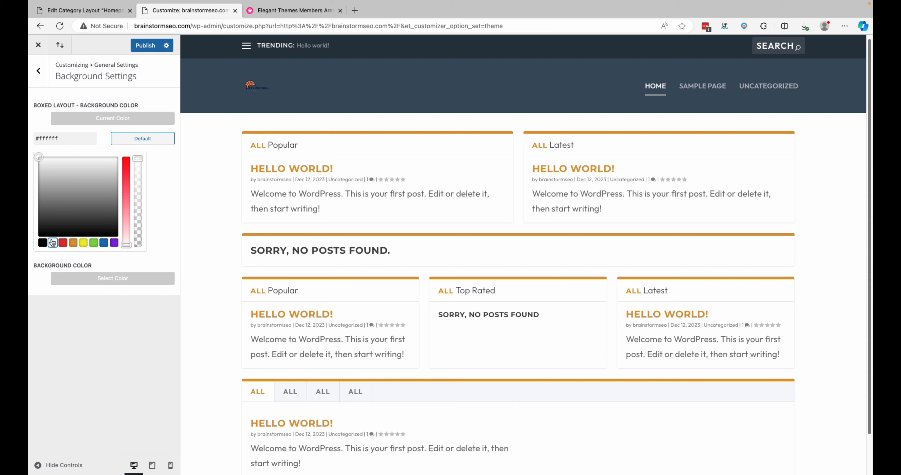
{"action": "left_click", "coordinate": [39, 71]}
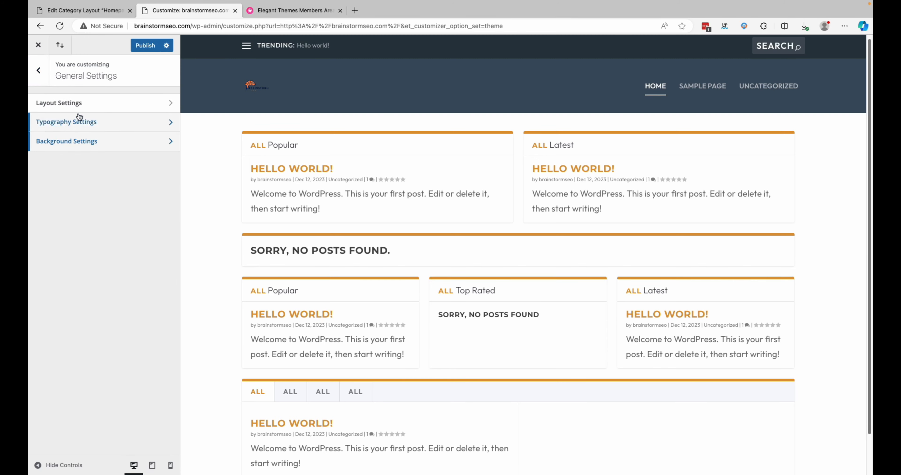
Step: In the Header & Navigation settings, set the header format to Centered and check it in the homepage preview
{"action": "left_click", "coordinate": [39, 71]}
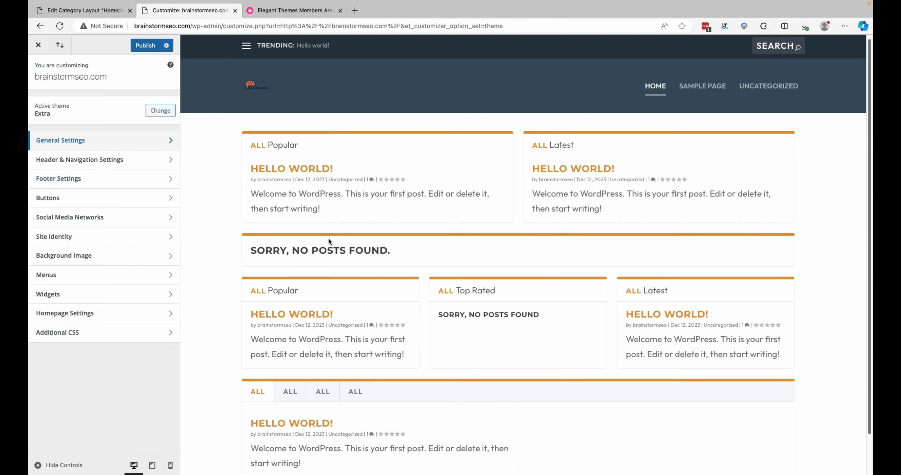
{"action": "scroll", "coordinate": [328, 238], "scroll_direction": "down", "scroll_amount": 1}
{"action": "scroll", "coordinate": [328, 239], "scroll_direction": "down", "scroll_amount": 1}
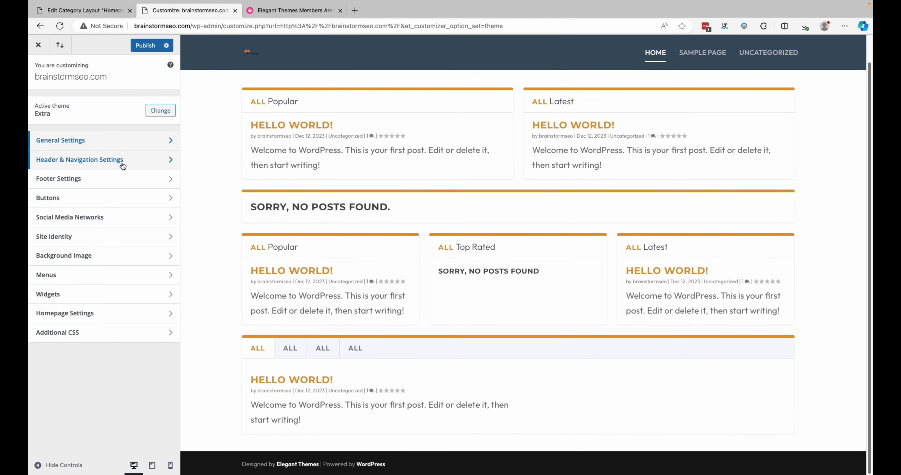
{"action": "left_click", "coordinate": [138, 160]}
{"action": "scroll", "coordinate": [286, 195], "scroll_direction": "up", "scroll_amount": 2}
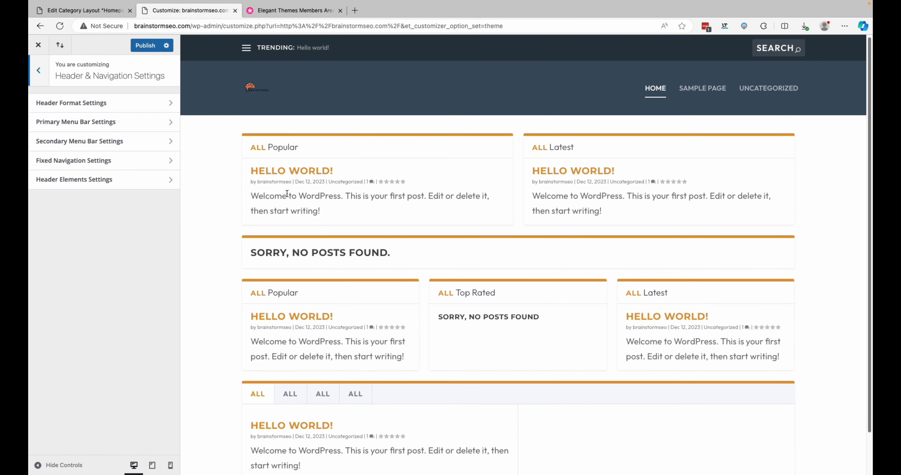
{"action": "scroll", "coordinate": [286, 194], "scroll_direction": "down", "scroll_amount": 2}
{"action": "scroll", "coordinate": [286, 193], "scroll_direction": "up", "scroll_amount": 2}
{"action": "left_click", "coordinate": [113, 102]}
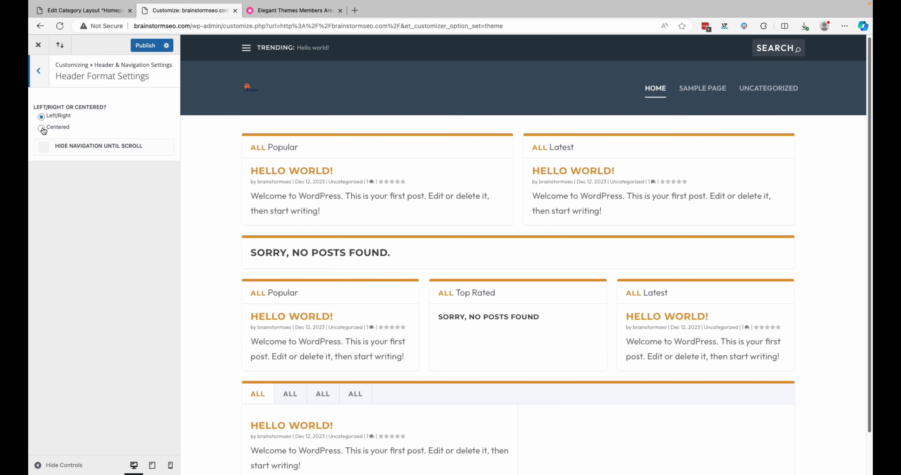
{"action": "left_click", "coordinate": [41, 128]}
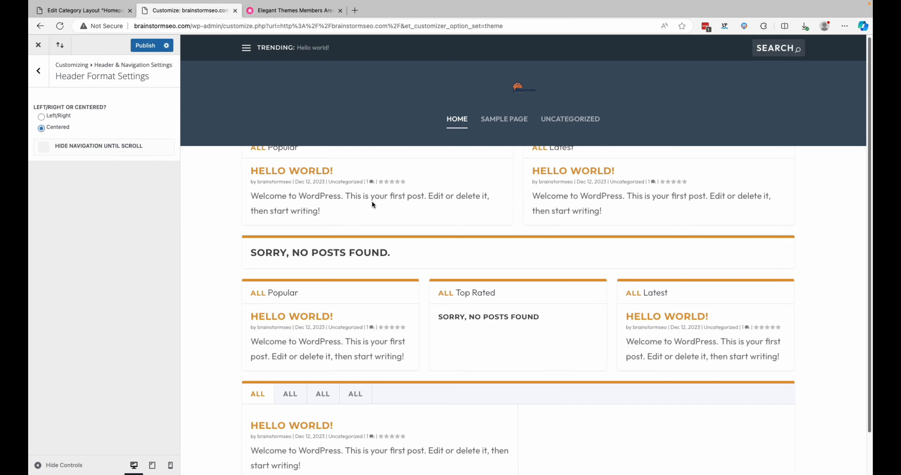
{"action": "scroll", "coordinate": [373, 205], "scroll_direction": "down", "scroll_amount": 3}
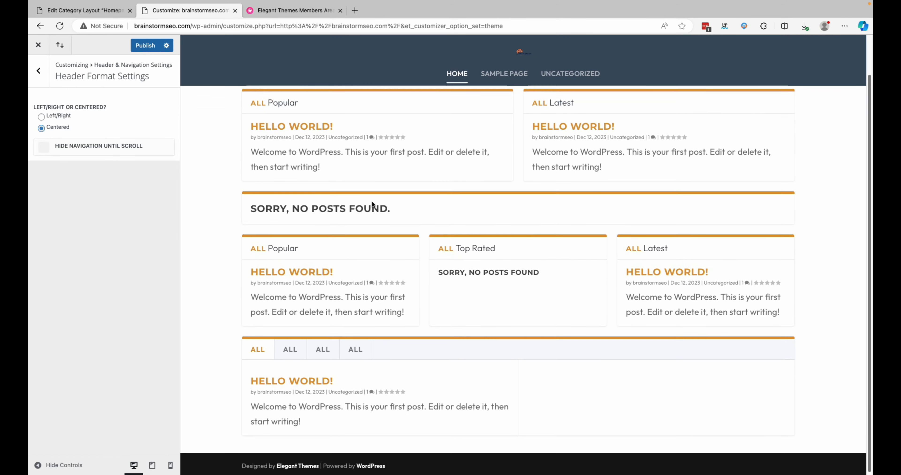
{"action": "scroll", "coordinate": [372, 202], "scroll_direction": "up", "scroll_amount": 3}
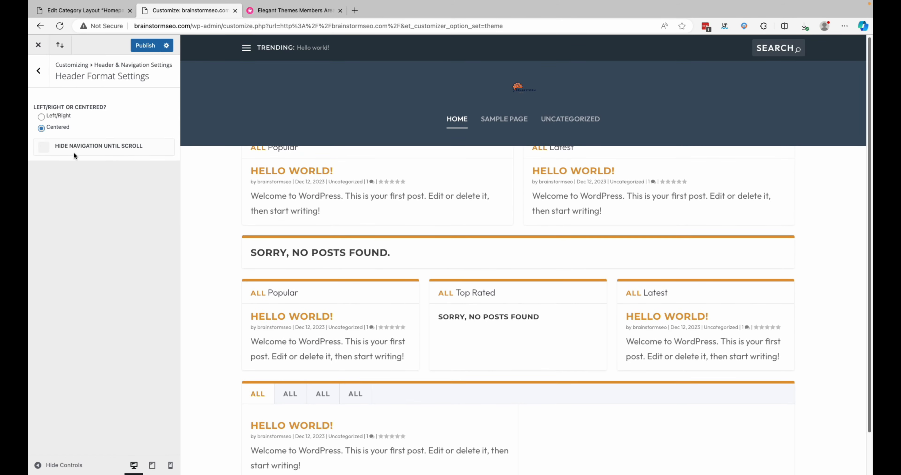
Step: Try hiding the navigation until scroll on the homepage and turn the option off again
{"action": "left_click", "coordinate": [43, 147]}
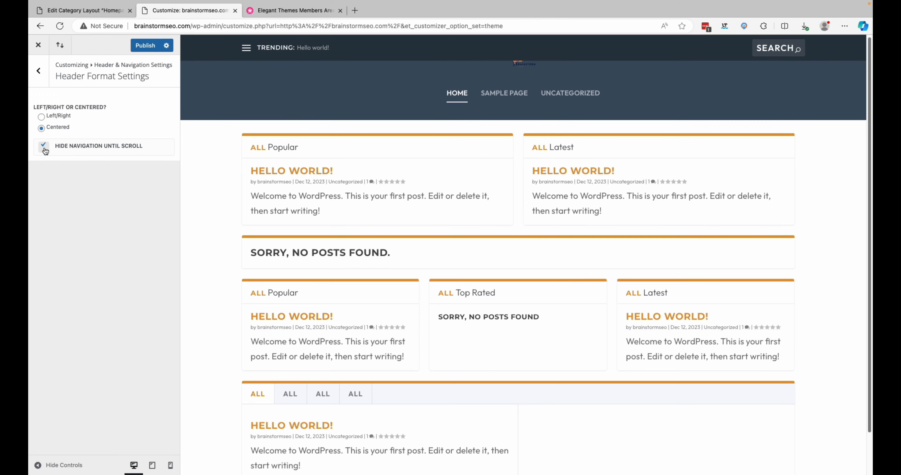
{"action": "scroll", "coordinate": [440, 214], "scroll_direction": "down", "scroll_amount": 3}
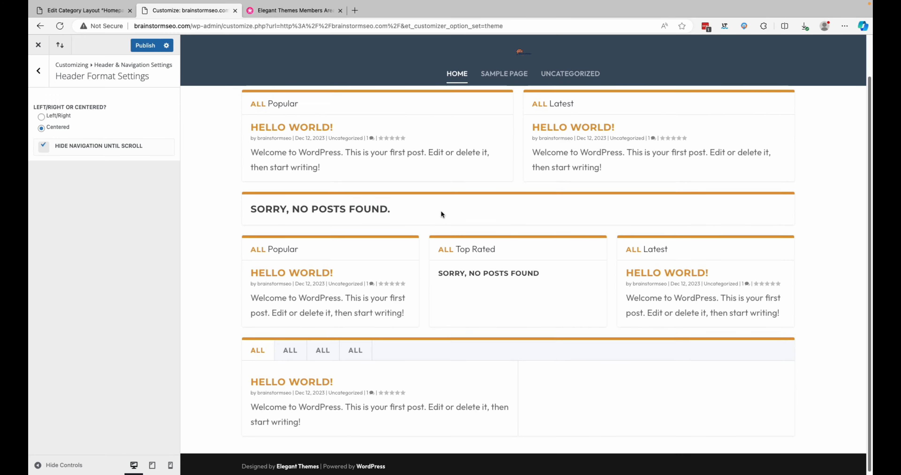
{"action": "scroll", "coordinate": [487, 256], "scroll_direction": "up", "scroll_amount": 3}
{"action": "scroll", "coordinate": [488, 255], "scroll_direction": "down", "scroll_amount": 3}
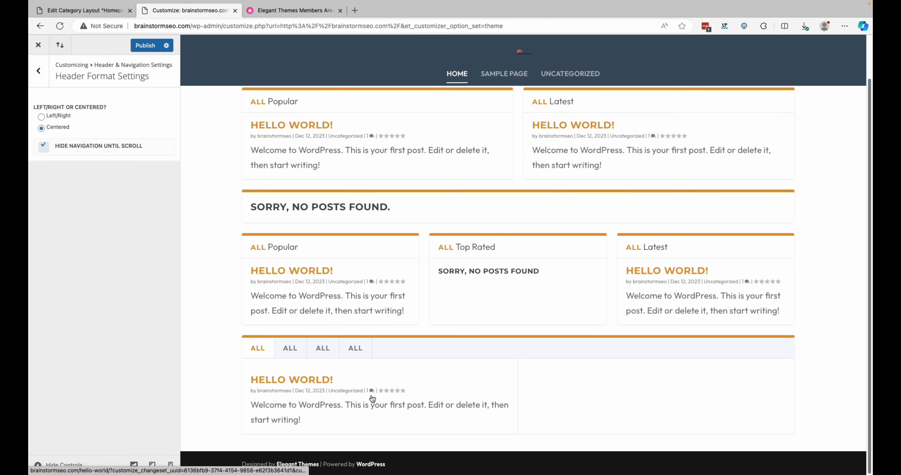
{"action": "scroll", "coordinate": [406, 301], "scroll_direction": "up", "scroll_amount": 3}
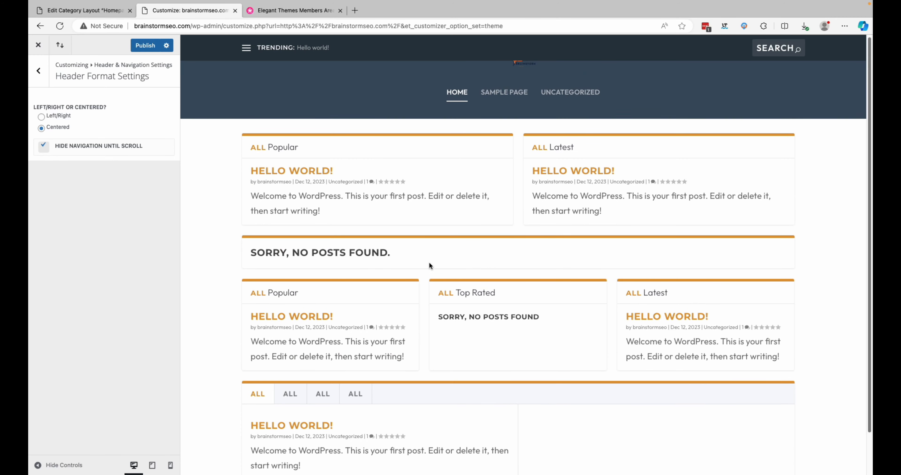
{"action": "scroll", "coordinate": [490, 304], "scroll_direction": "down", "scroll_amount": 2}
{"action": "scroll", "coordinate": [490, 304], "scroll_direction": "up", "scroll_amount": 2}
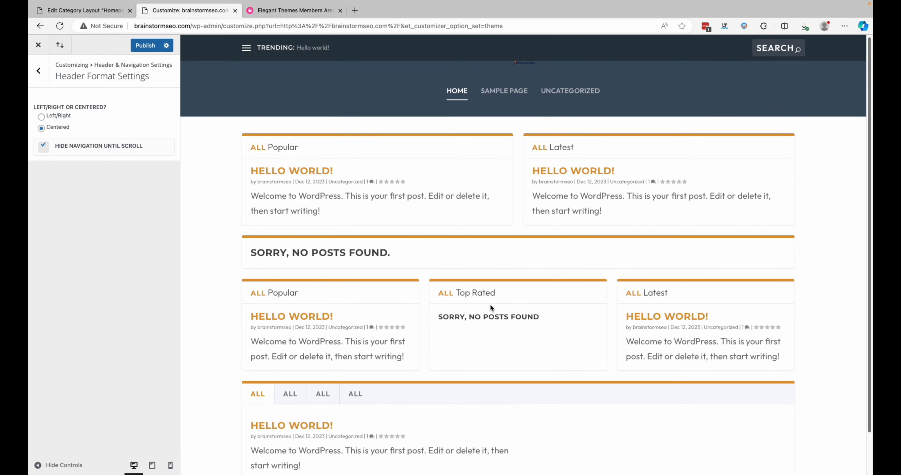
{"action": "scroll", "coordinate": [490, 303], "scroll_direction": "down", "scroll_amount": 2}
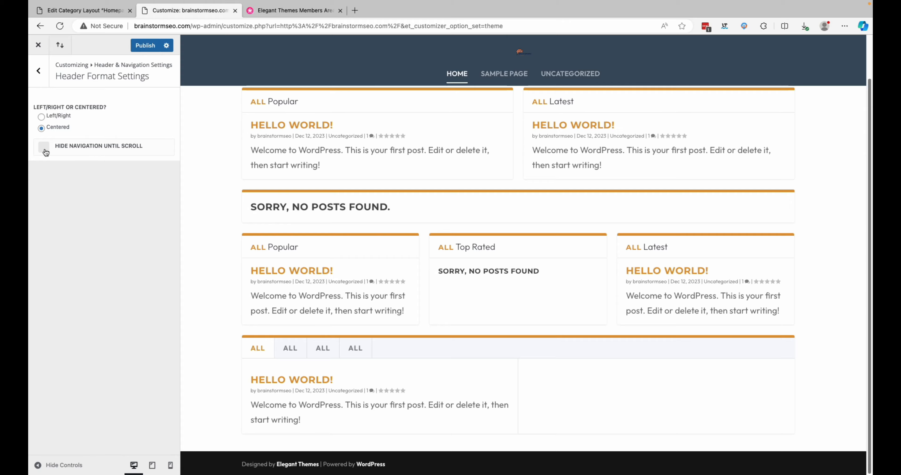
{"action": "scroll", "coordinate": [383, 220], "scroll_direction": "up", "scroll_amount": 1}
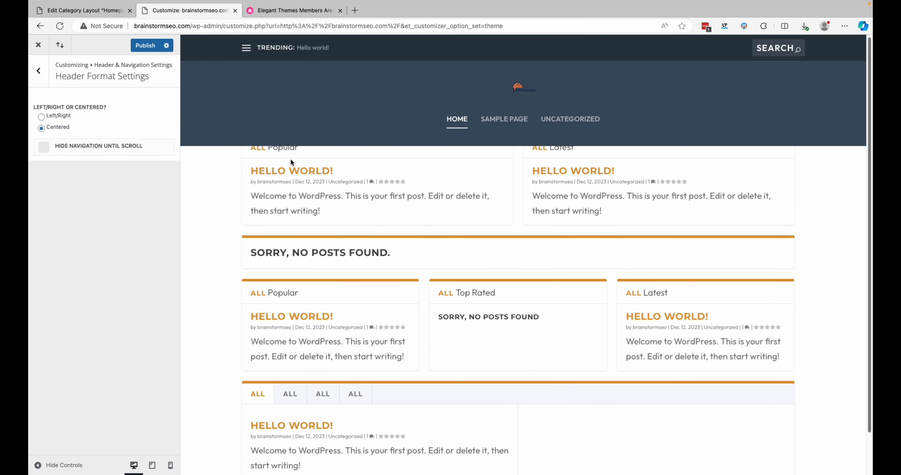
Step: Preview the Hello World post, try hiding the navigation until scroll there, and turn the option off again
{"action": "left_click", "coordinate": [299, 172]}
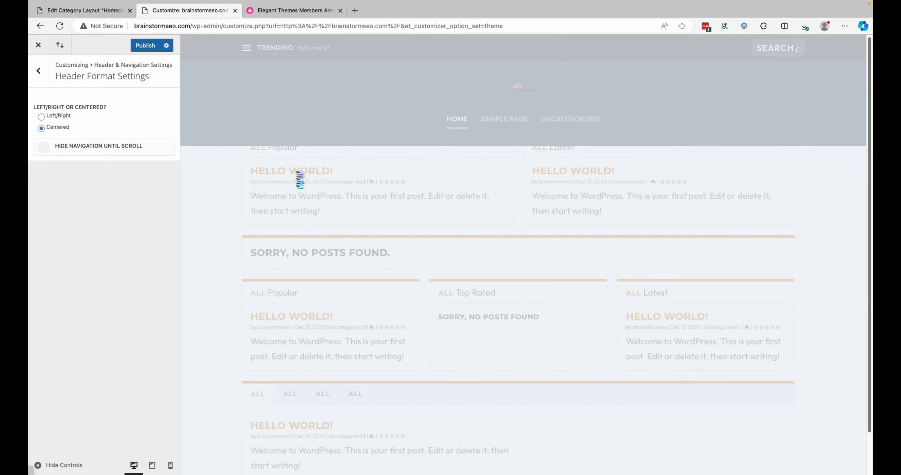
{"action": "scroll", "coordinate": [388, 200], "scroll_direction": "down", "scroll_amount": 5}
{"action": "scroll", "coordinate": [388, 199], "scroll_direction": "up", "scroll_amount": 5}
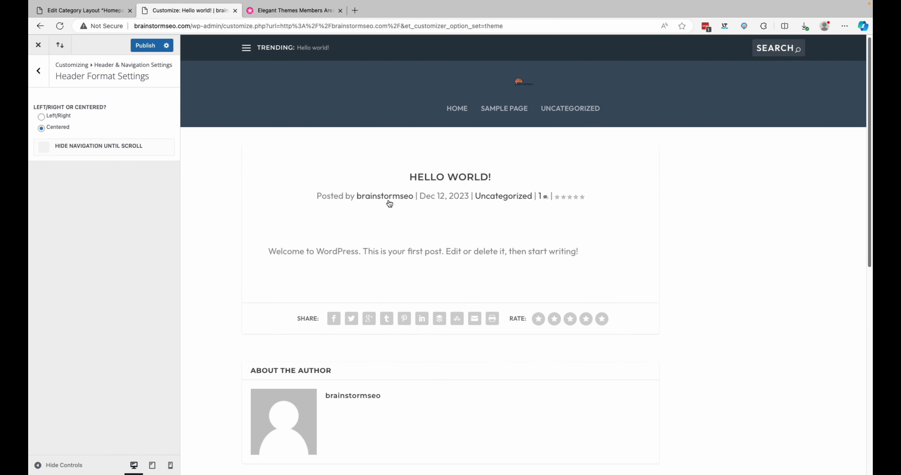
{"action": "left_click", "coordinate": [43, 147]}
{"action": "scroll", "coordinate": [378, 183], "scroll_direction": "down", "scroll_amount": 3}
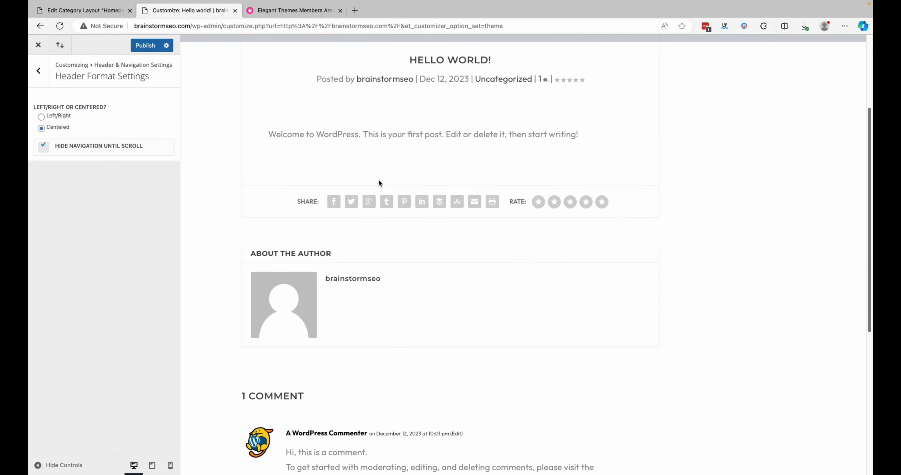
{"action": "scroll", "coordinate": [378, 183], "scroll_direction": "up", "scroll_amount": 4}
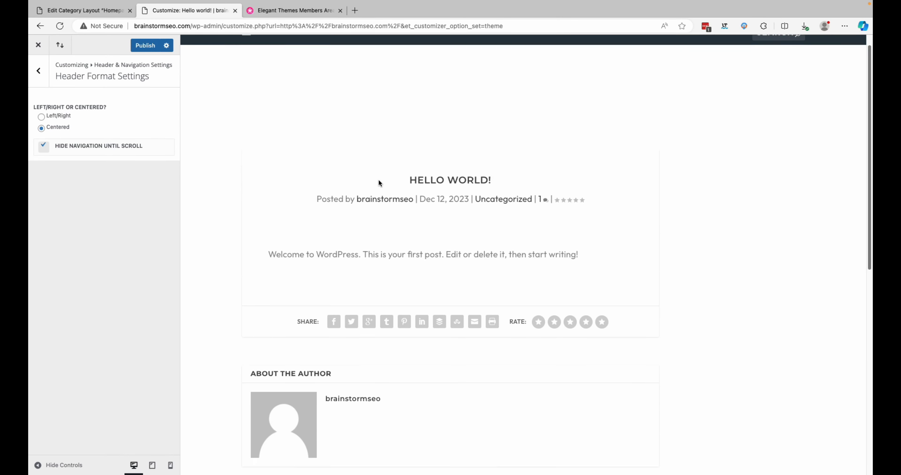
{"action": "scroll", "coordinate": [377, 183], "scroll_direction": "down", "scroll_amount": 5}
{"action": "scroll", "coordinate": [378, 183], "scroll_direction": "up", "scroll_amount": 5}
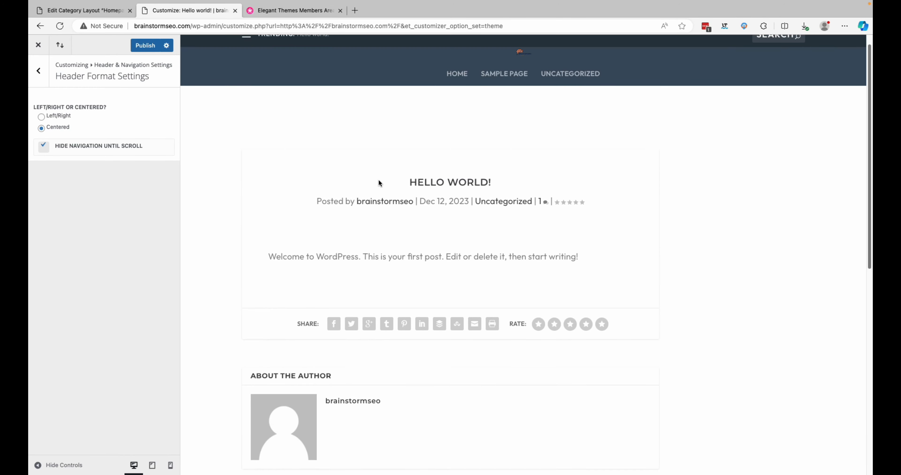
{"action": "scroll", "coordinate": [379, 180], "scroll_direction": "up", "scroll_amount": 1}
{"action": "left_click", "coordinate": [44, 147]}
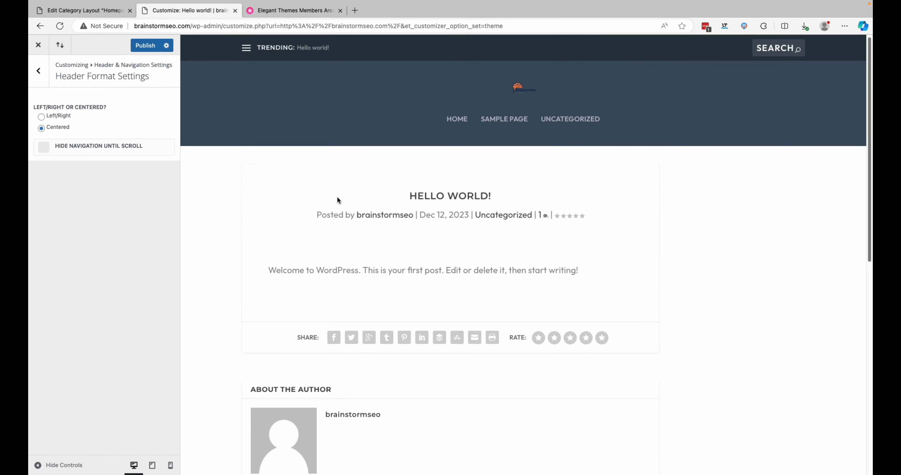
{"action": "scroll", "coordinate": [337, 198], "scroll_direction": "down", "scroll_amount": 5}
{"action": "scroll", "coordinate": [337, 197], "scroll_direction": "up", "scroll_amount": 4}
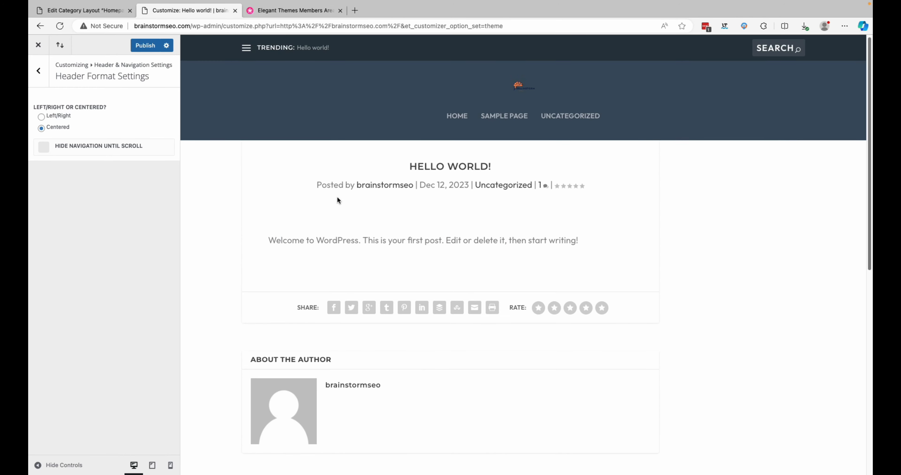
Step: Return the preview to the homepage and open the Primary Menu Bar settings
{"action": "left_click", "coordinate": [42, 75]}
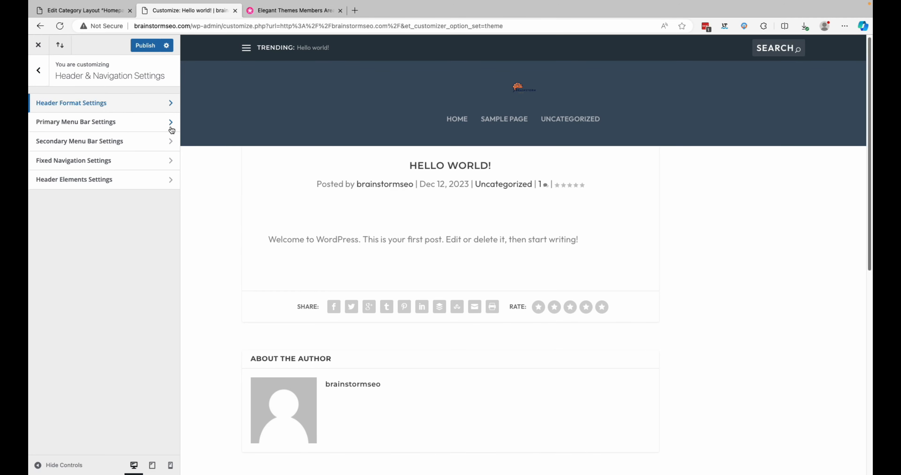
{"action": "left_click", "coordinate": [135, 102]}
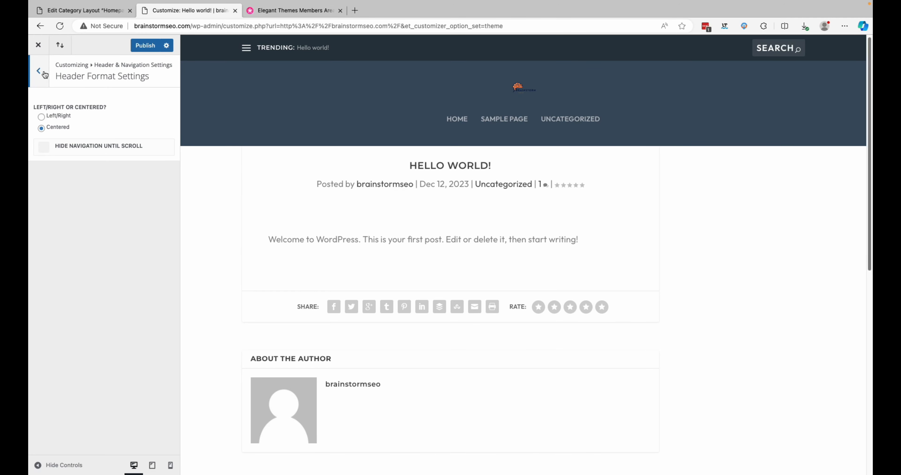
{"action": "left_click", "coordinate": [43, 73]}
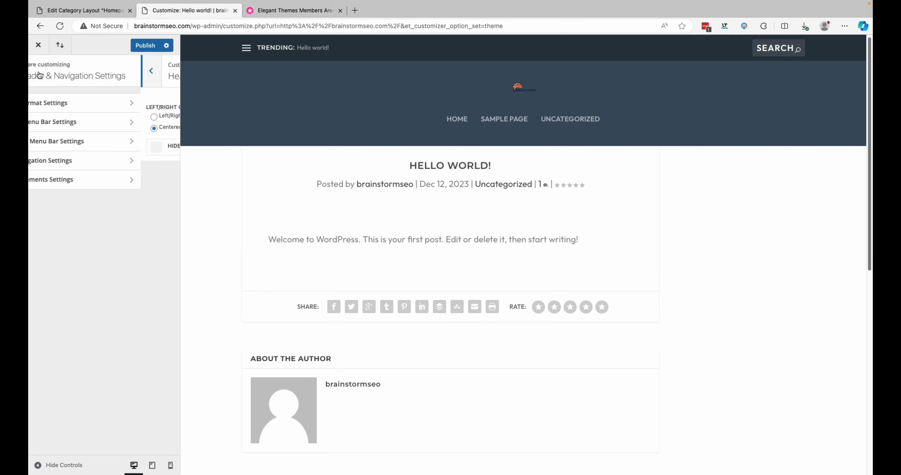
{"action": "left_click", "coordinate": [517, 89]}
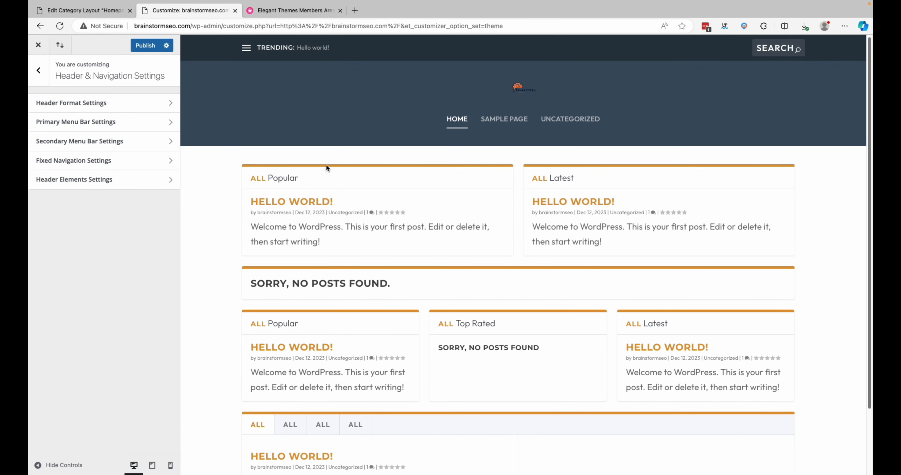
{"action": "left_click", "coordinate": [140, 121]}
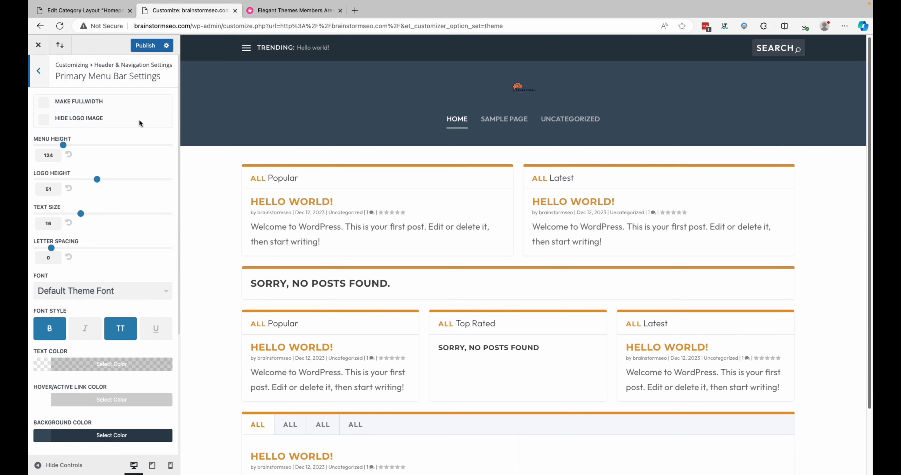
Step: Try the options to hide the logo image and make the menu bar full width, leaving both off
{"action": "left_click", "coordinate": [43, 121]}
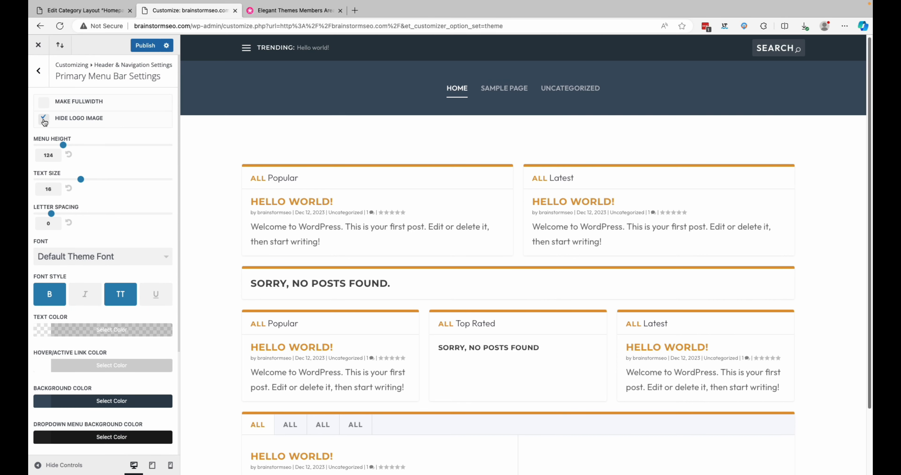
{"action": "left_click", "coordinate": [43, 121]}
{"action": "left_click", "coordinate": [44, 104]}
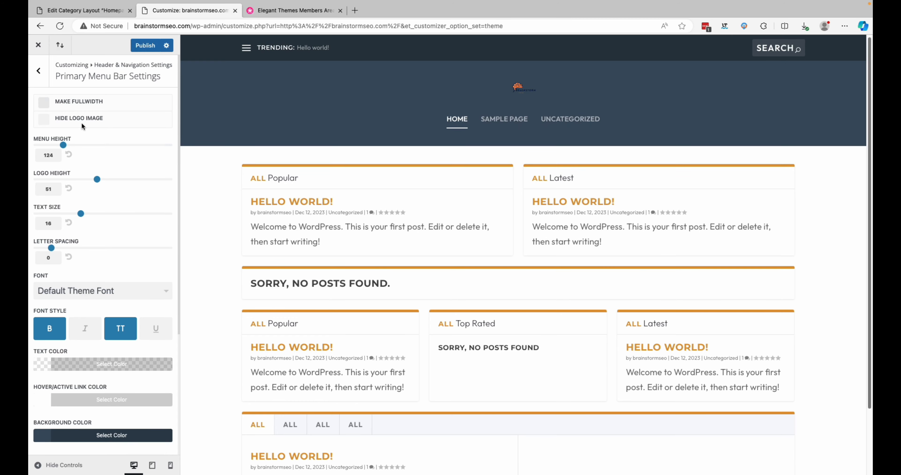
Step: Check how the header behaves in the homepage preview and set the primary menu height to 80
{"action": "scroll", "coordinate": [402, 136], "scroll_direction": "down", "scroll_amount": 3}
{"action": "scroll", "coordinate": [450, 141], "scroll_direction": "up", "scroll_amount": 2}
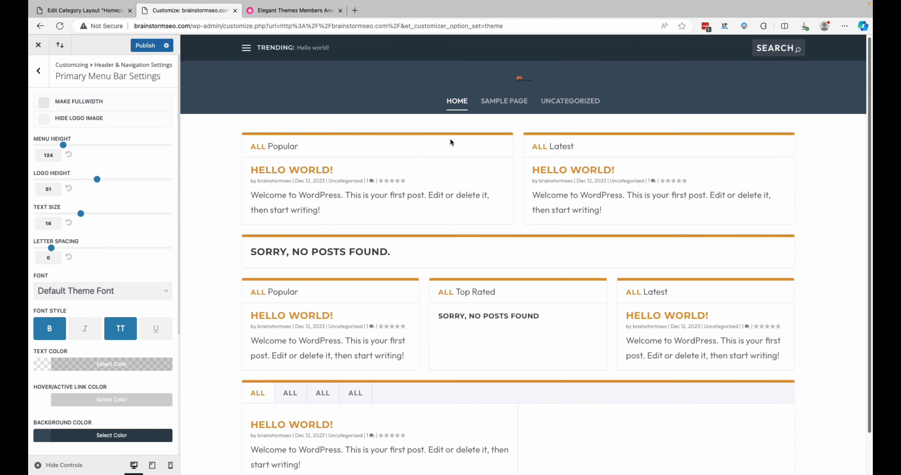
{"action": "scroll", "coordinate": [447, 115], "scroll_direction": "up", "scroll_amount": 2}
{"action": "scroll", "coordinate": [478, 183], "scroll_direction": "down", "scroll_amount": 3}
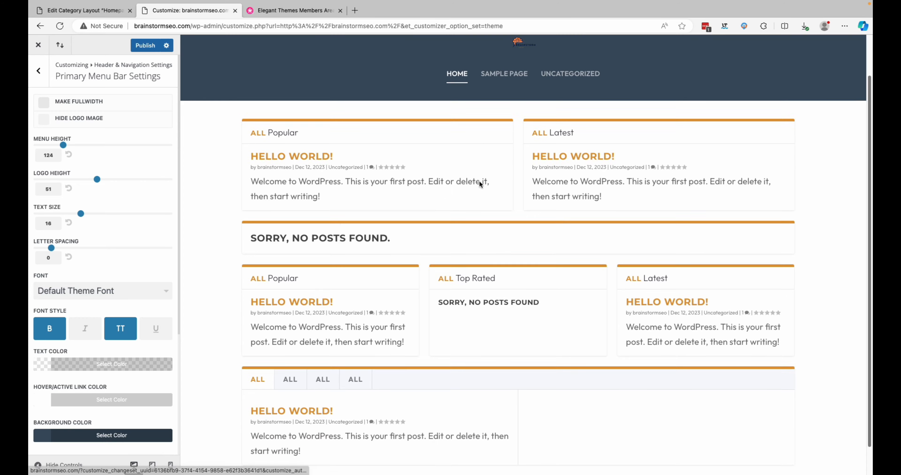
{"action": "scroll", "coordinate": [479, 183], "scroll_direction": "up", "scroll_amount": 3}
{"action": "scroll", "coordinate": [480, 184], "scroll_direction": "down", "scroll_amount": 3}
{"action": "scroll", "coordinate": [479, 184], "scroll_direction": "up", "scroll_amount": 3}
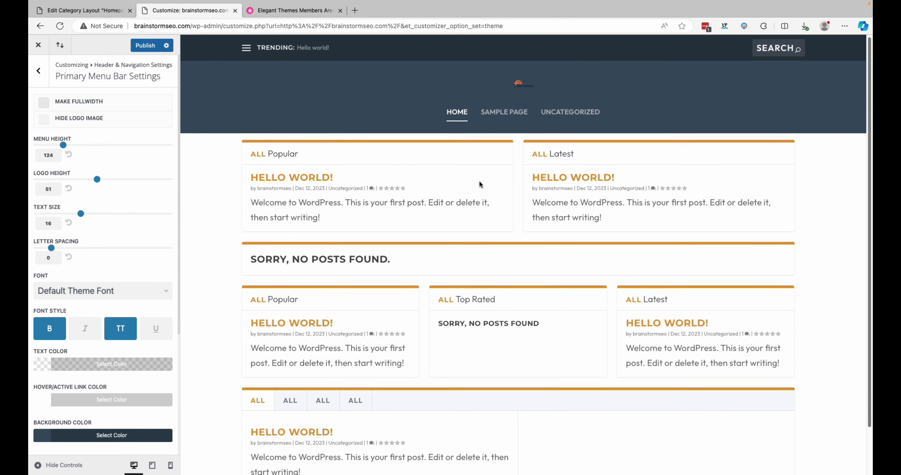
{"action": "left_click", "coordinate": [56, 157]}
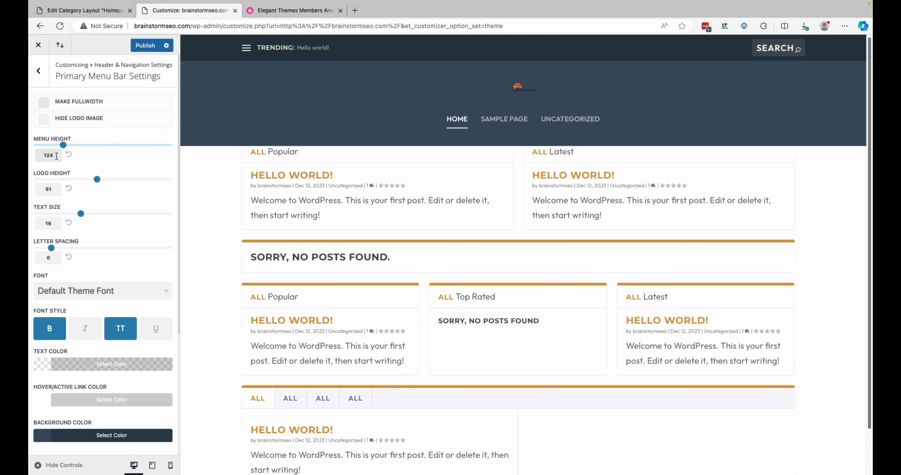
{"action": "scroll", "coordinate": [408, 221], "scroll_direction": "down", "scroll_amount": 3}
{"action": "scroll", "coordinate": [408, 221], "scroll_direction": "up", "scroll_amount": 3}
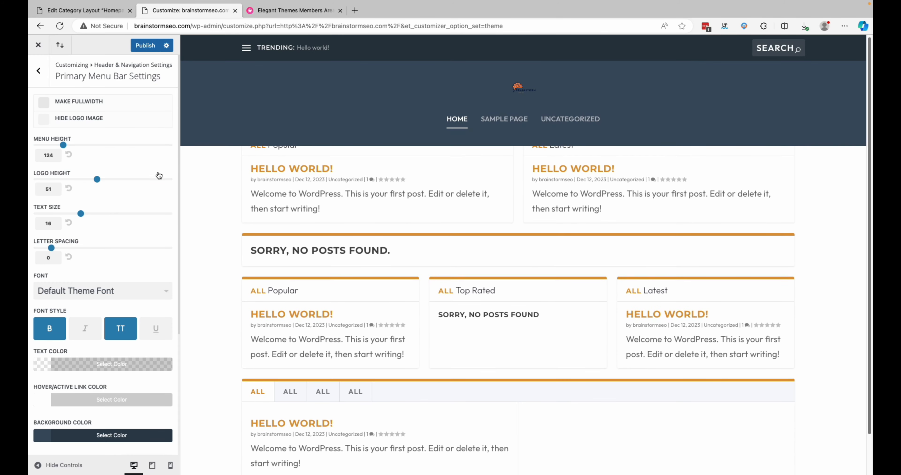
{"action": "left_click_drag", "start_coordinate": [55, 156], "coordinate": [31, 158]}
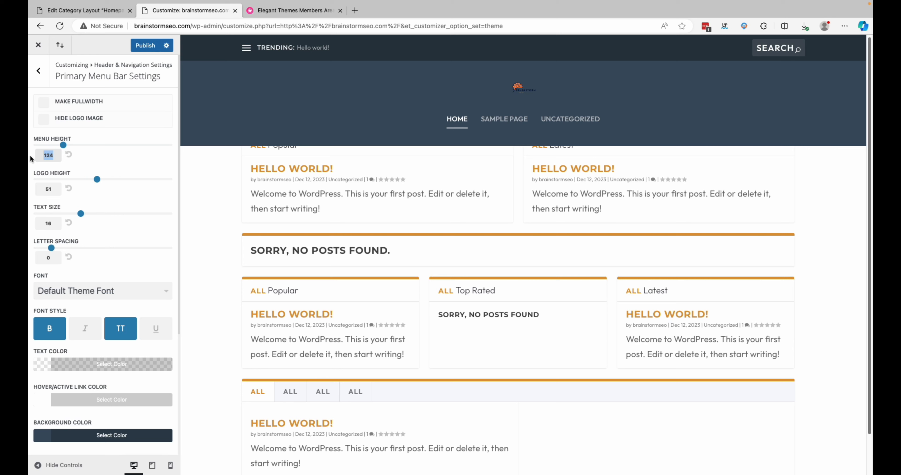
{"action": "type", "text": "80"}
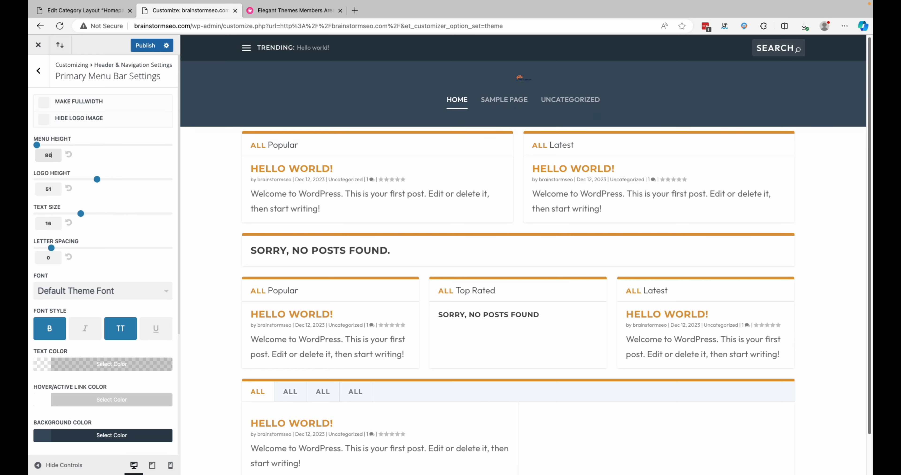
Step: Try to lower the primary menu height to 60
{"action": "left_click", "coordinate": [42, 157]}
{"action": "key", "text": "BackSpace"}
{"action": "key", "text": "BackSpace"}
{"action": "type", "text": "76"}
{"action": "key", "text": "BackSpace"}
{"action": "type", "text": "75"}
{"action": "key", "text": "BackSpace"}
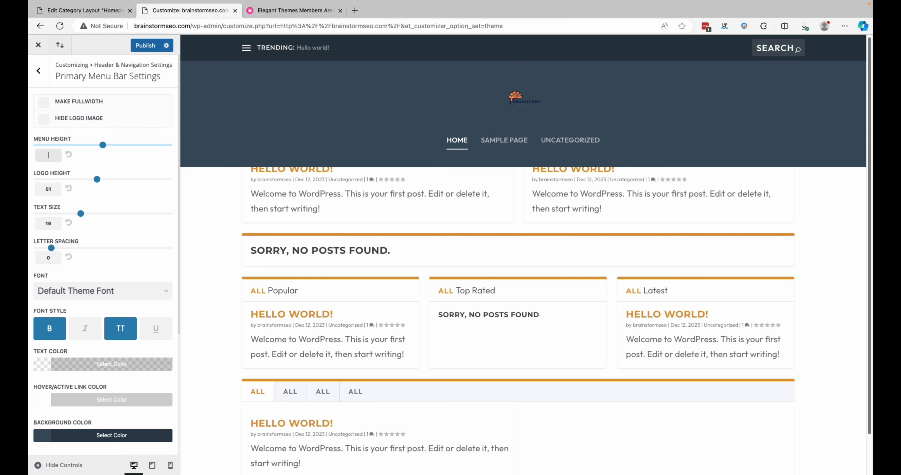
{"action": "type", "text": "60"}
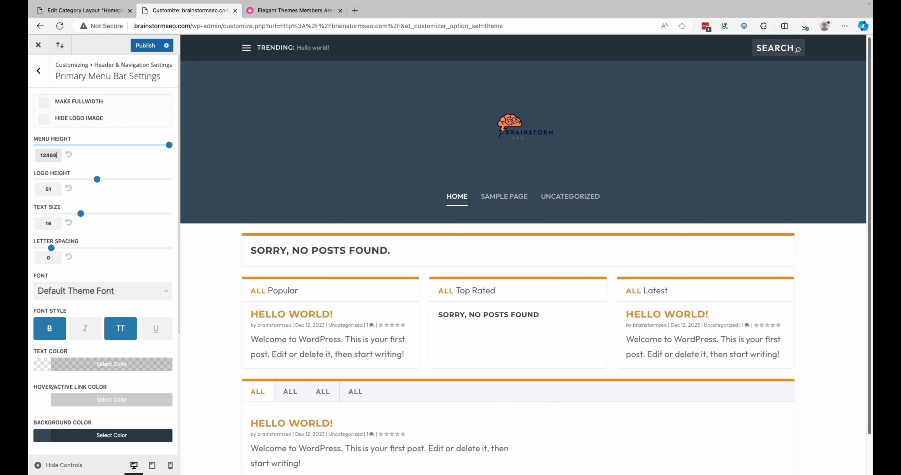
{"action": "key", "text": "BackSpace"}
{"action": "key", "text": "BackSpace"}
{"action": "key", "text": "BackSpace"}
{"action": "key", "text": "BackSpace"}
{"action": "key", "text": "BackSpace"}
{"action": "type", "text": "0"}
{"action": "key", "text": "BackSpace"}
{"action": "key", "text": "BackSpace"}
{"action": "key", "text": "BackSpace"}
{"action": "key", "text": "BackSpace"}
{"action": "type", "text": "60"}
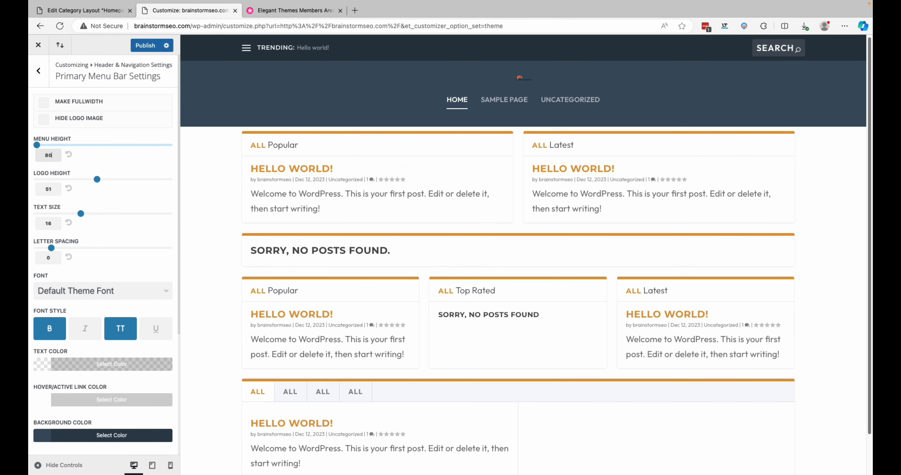
Step: Try a primary menu height of 124 and return the height to 80
{"action": "type", "text": "12480"}
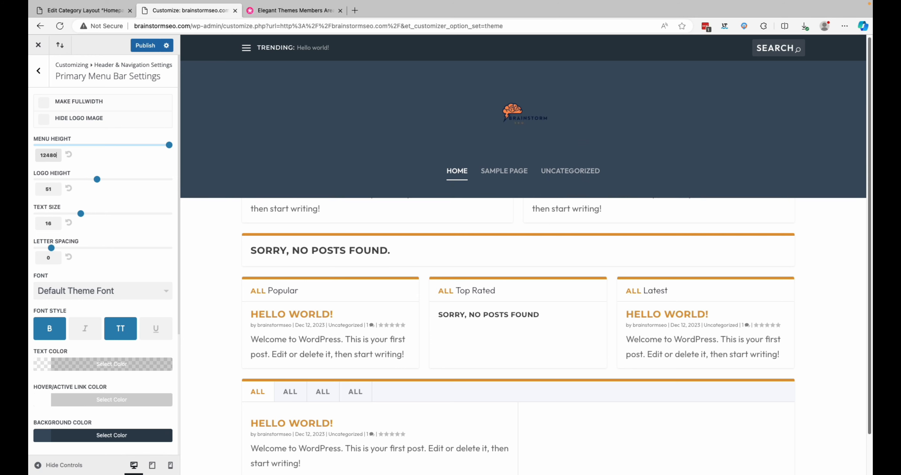
{"action": "key", "text": "BackSpace"}
{"action": "key", "text": "BackSpace"}
{"action": "key", "text": "BackSpace"}
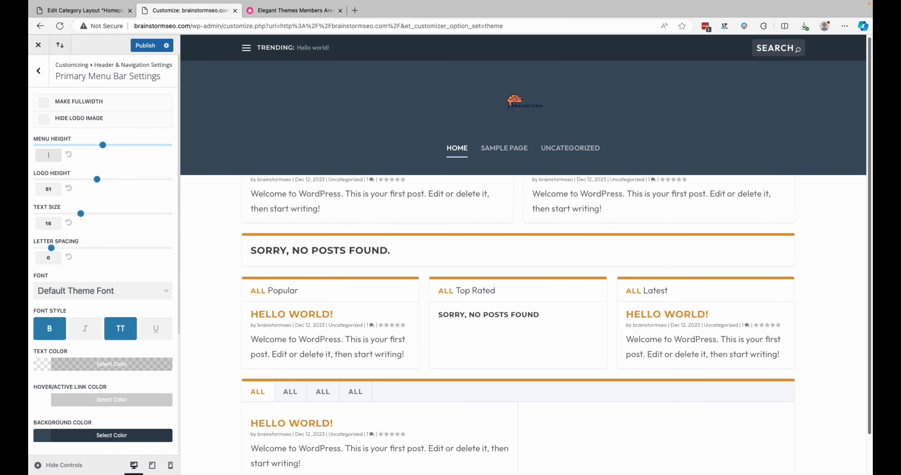
{"action": "type", "text": "12480"}
{"action": "key", "text": "BackSpace"}
{"action": "key", "text": "BackSpace"}
{"action": "key", "text": "BackSpace"}
{"action": "key", "text": "BackSpace"}
{"action": "key", "text": "BackSpace"}
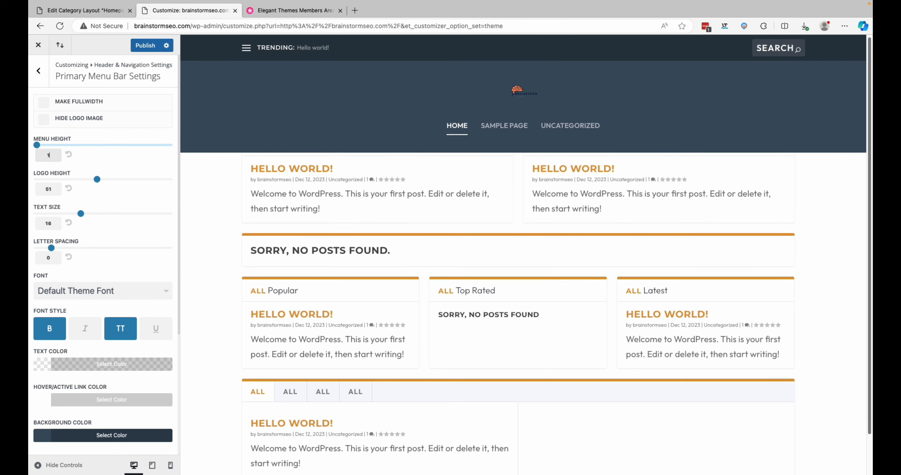
{"action": "type", "text": "124"}
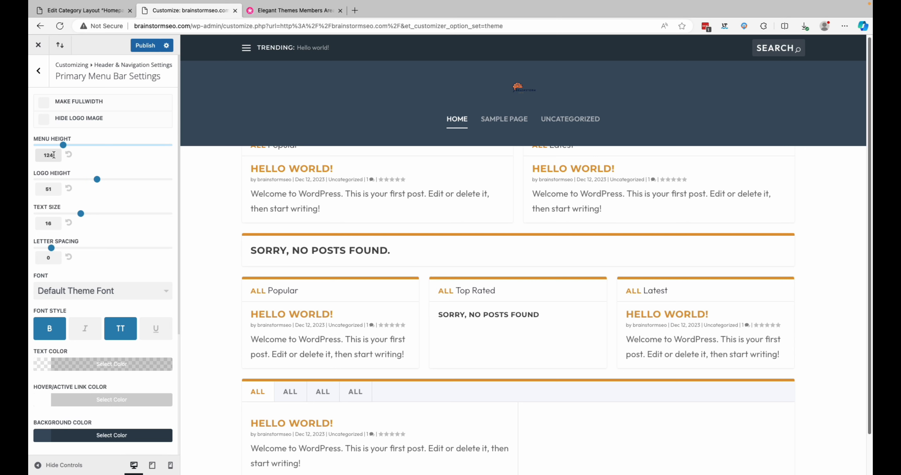
{"action": "double_click", "coordinate": [53, 154]}
{"action": "type", "text": "80"}
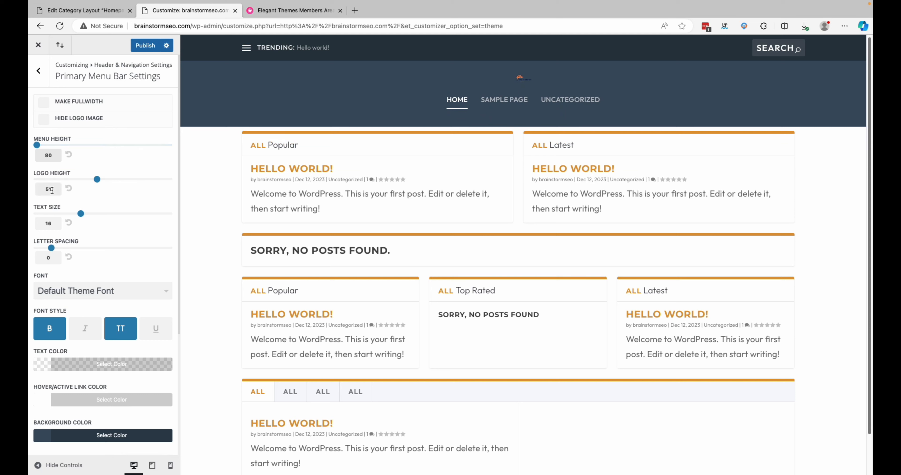
Step: Set the primary menu's logo height to 100 and check the header in the homepage preview
{"action": "left_click", "coordinate": [56, 189]}
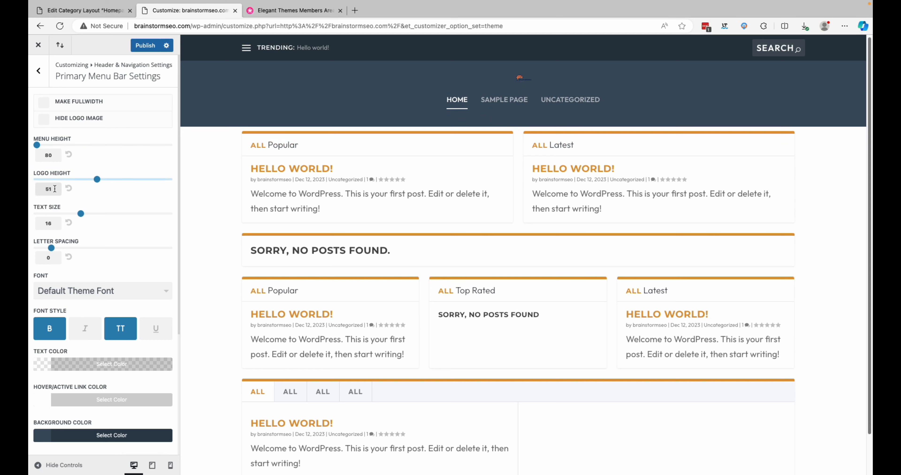
{"action": "left_click_drag", "start_coordinate": [52, 188], "coordinate": [39, 190]}
{"action": "type", "text": "80"}
{"action": "left_click_drag", "start_coordinate": [54, 189], "coordinate": [38, 189]}
{"action": "type", "text": "10050"}
{"action": "key", "text": "BackSpace"}
{"action": "key", "text": "BackSpace"}
{"action": "type", "text": "50"}
{"action": "key", "text": "BackSpace"}
{"action": "type", "text": "200"}
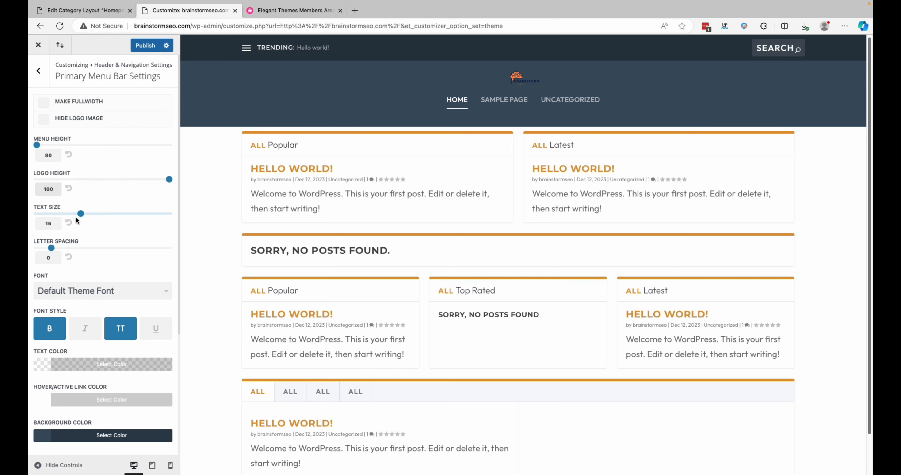
{"action": "scroll", "coordinate": [116, 224], "scroll_direction": "down", "scroll_amount": 3}
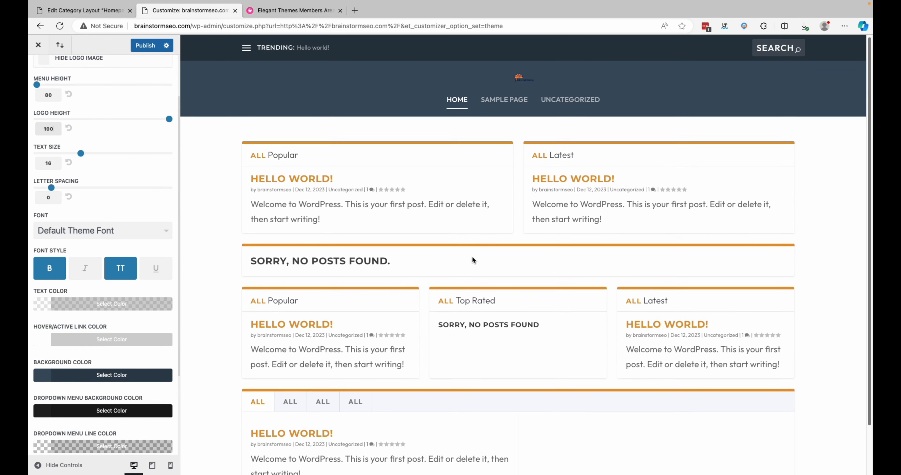
{"action": "scroll", "coordinate": [95, 213], "scroll_direction": "up", "scroll_amount": 3}
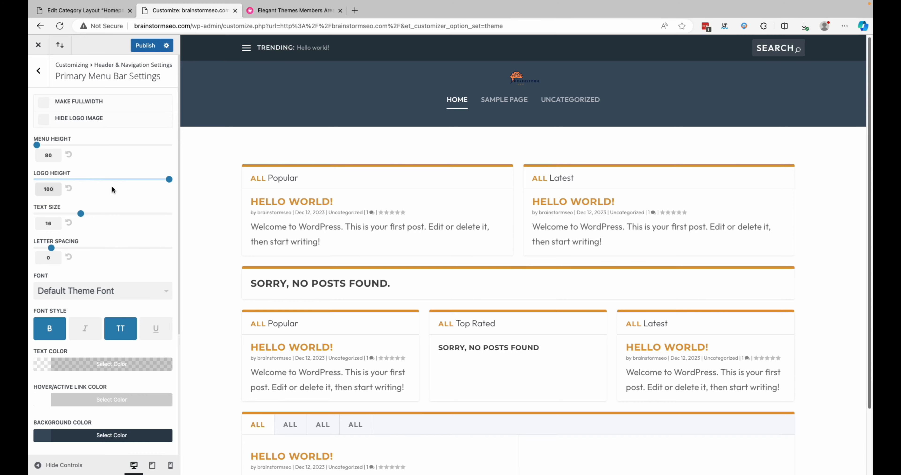
{"action": "scroll", "coordinate": [450, 159], "scroll_direction": "down", "scroll_amount": 3}
{"action": "scroll", "coordinate": [450, 159], "scroll_direction": "up", "scroll_amount": 3}
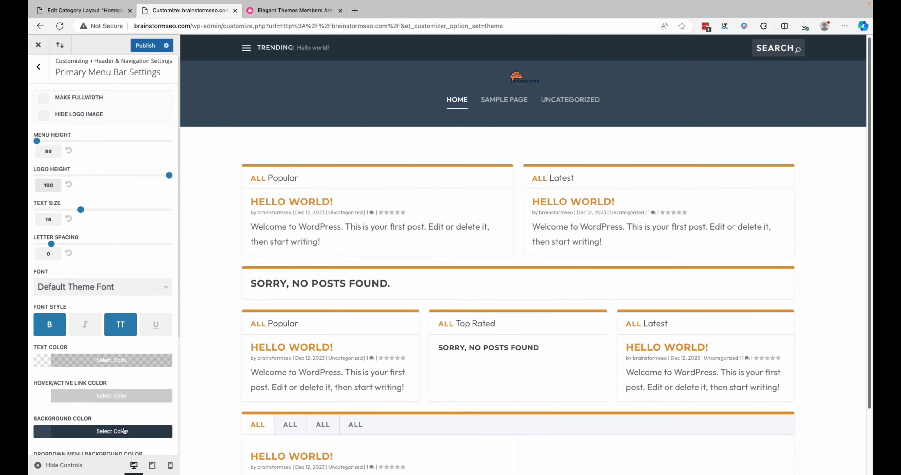
Step: Set the primary menu font to Montserrat with a letter spacing of 1
{"action": "scroll", "coordinate": [129, 404], "scroll_direction": "down", "scroll_amount": 1}
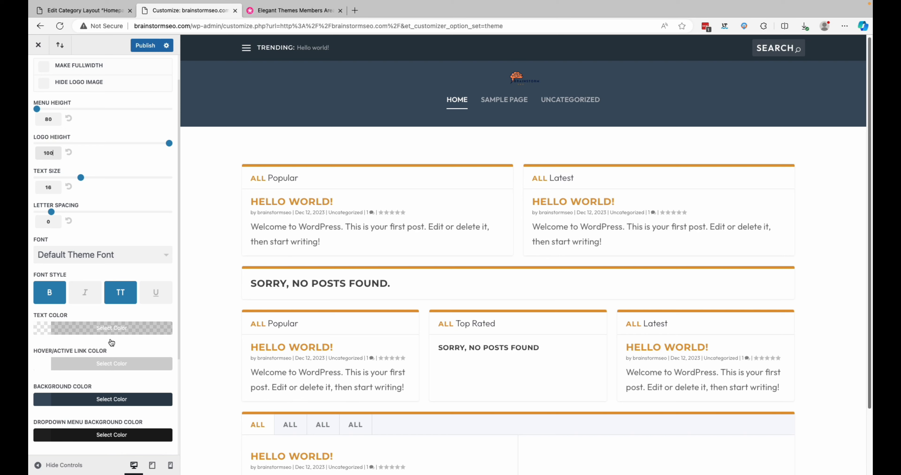
{"action": "scroll", "coordinate": [124, 344], "scroll_direction": "down", "scroll_amount": 1}
{"action": "scroll", "coordinate": [124, 345], "scroll_direction": "up", "scroll_amount": 2}
{"action": "scroll", "coordinate": [124, 344], "scroll_direction": "down", "scroll_amount": 2}
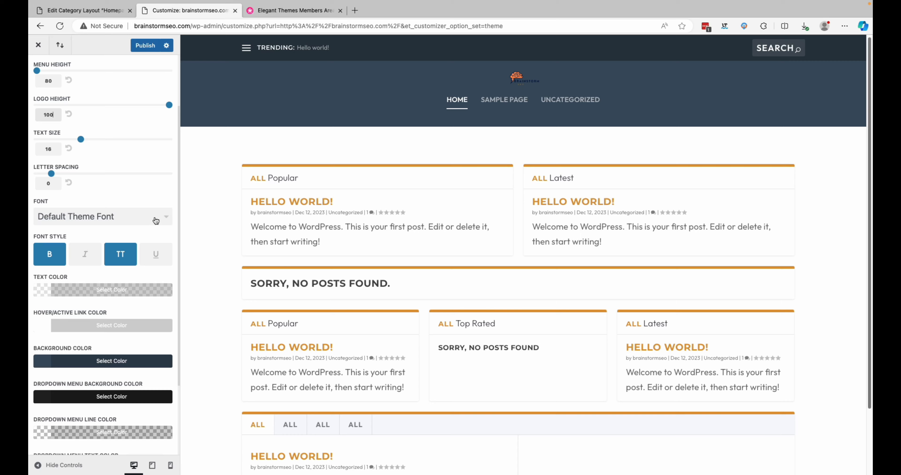
{"action": "left_click", "coordinate": [155, 220]}
{"action": "scroll", "coordinate": [124, 269], "scroll_direction": "down", "scroll_amount": 20}
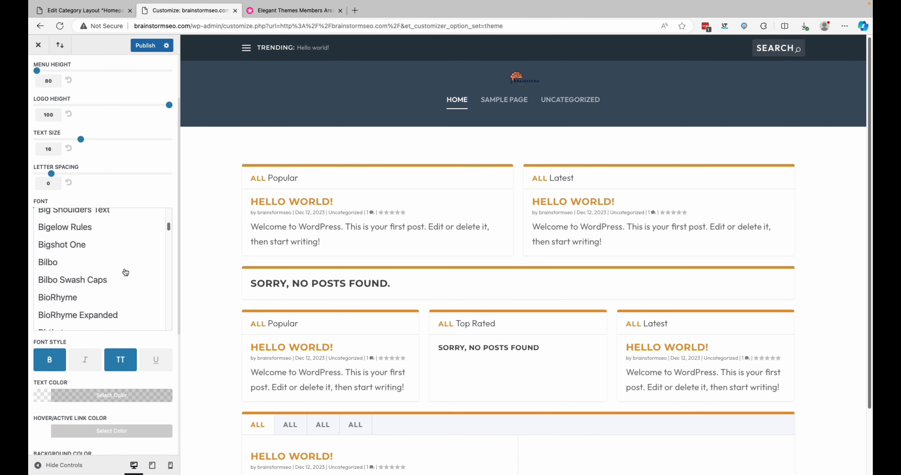
{"action": "scroll", "coordinate": [125, 272], "scroll_direction": "down", "scroll_amount": 20}
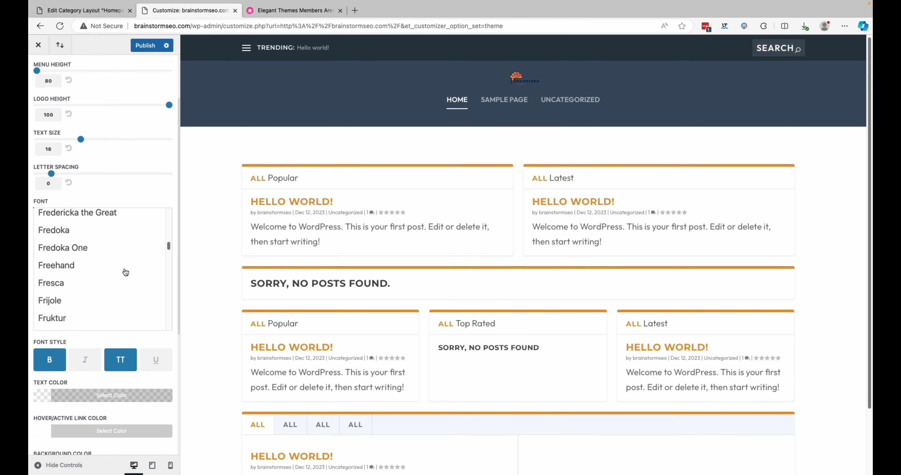
{"action": "scroll", "coordinate": [125, 272], "scroll_direction": "down", "scroll_amount": 20}
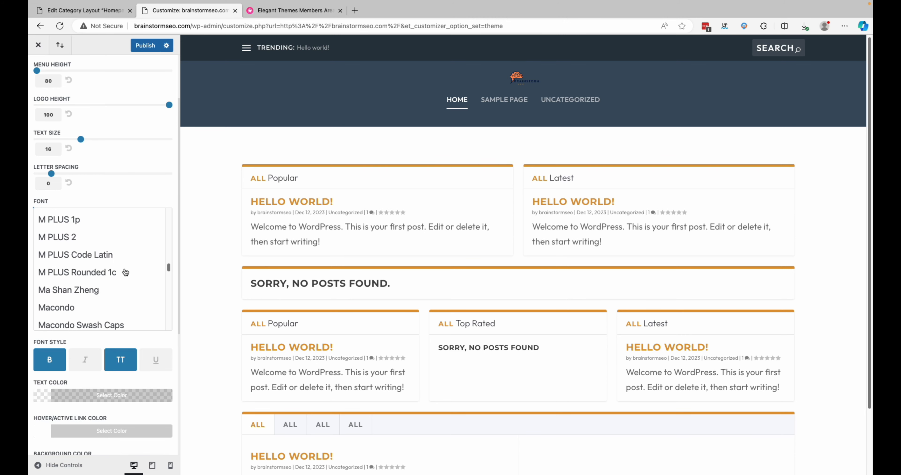
{"action": "scroll", "coordinate": [125, 272], "scroll_direction": "down", "scroll_amount": 20}
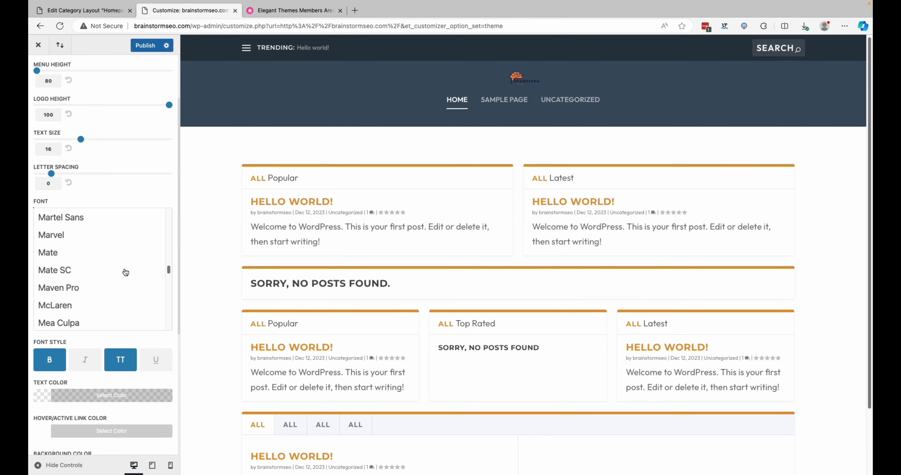
{"action": "scroll", "coordinate": [125, 273], "scroll_direction": "down", "scroll_amount": 10}
{"action": "scroll", "coordinate": [126, 272], "scroll_direction": "down", "scroll_amount": 8}
{"action": "scroll", "coordinate": [125, 272], "scroll_direction": "down", "scroll_amount": 3}
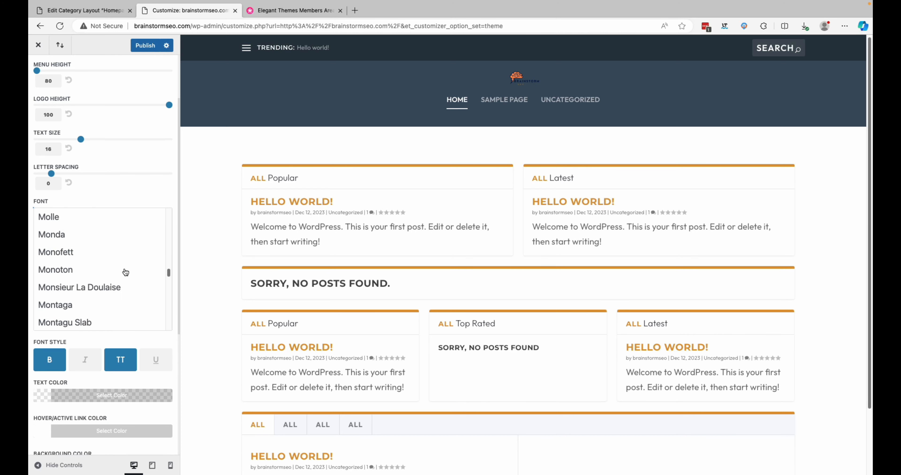
{"action": "scroll", "coordinate": [125, 272], "scroll_direction": "down", "scroll_amount": 4}
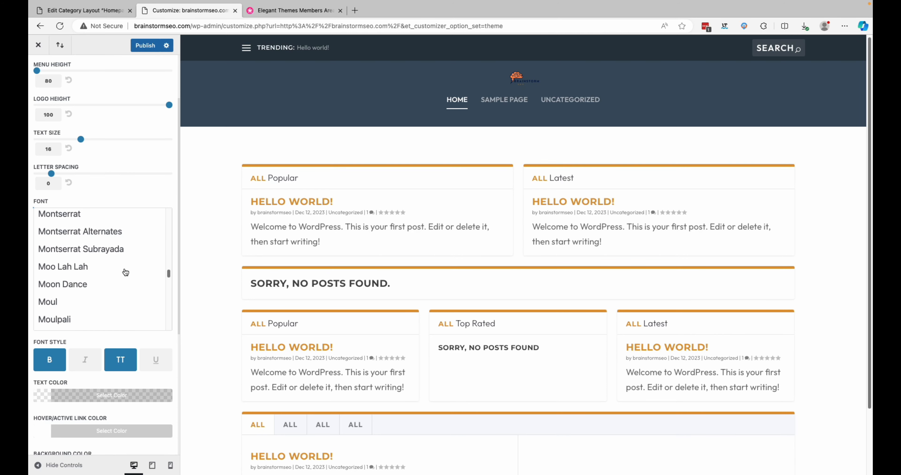
{"action": "left_click", "coordinate": [87, 215]}
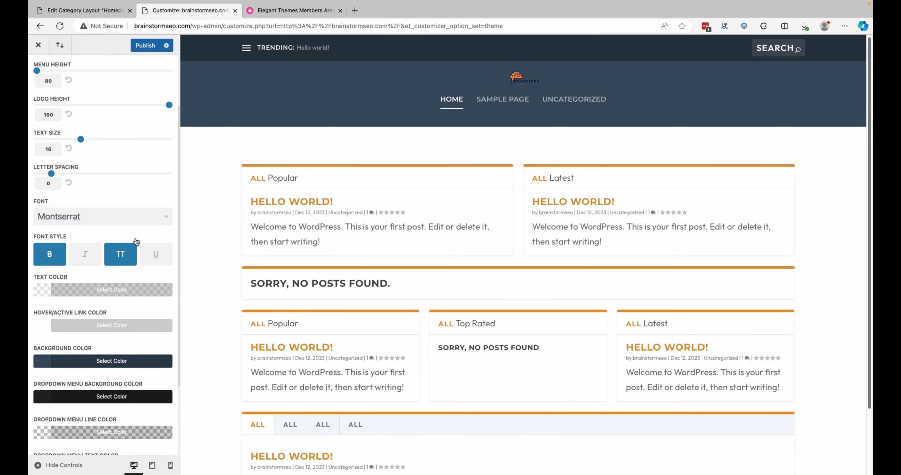
{"action": "left_click", "coordinate": [53, 184]}
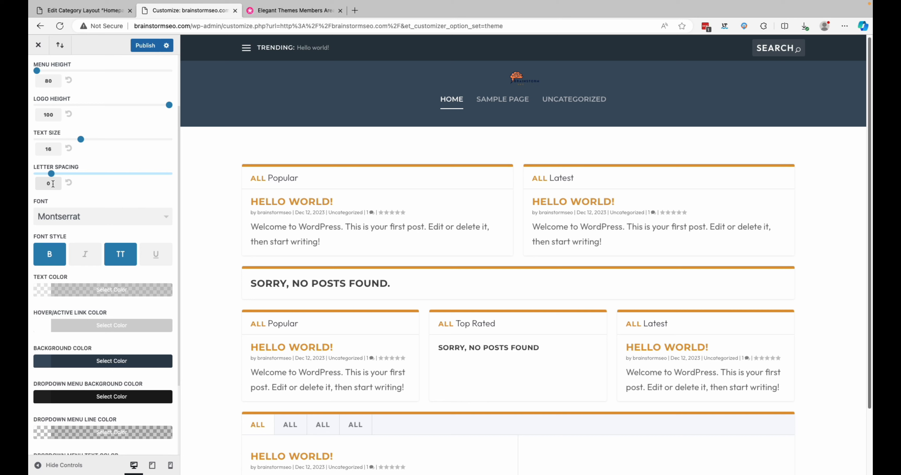
{"action": "key", "text": "Up"}
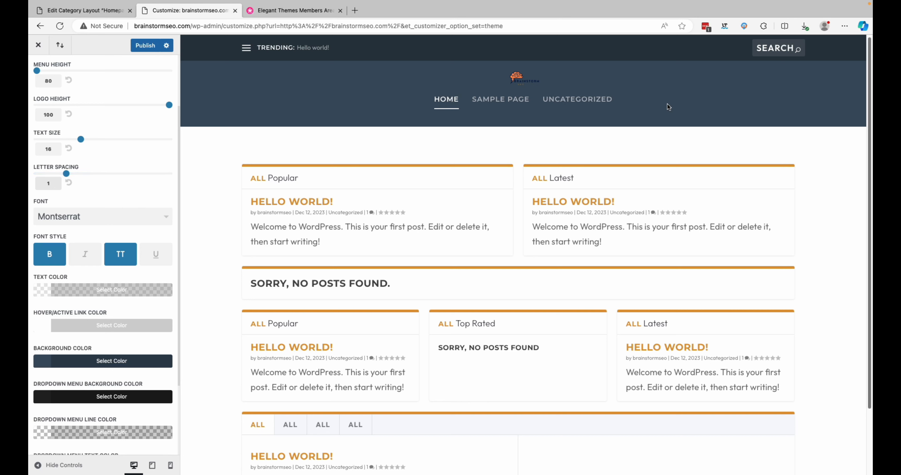
Step: Change the primary menu bar's background color to white (#ffffff)
{"action": "scroll", "coordinate": [88, 280], "scroll_direction": "down", "scroll_amount": 3}
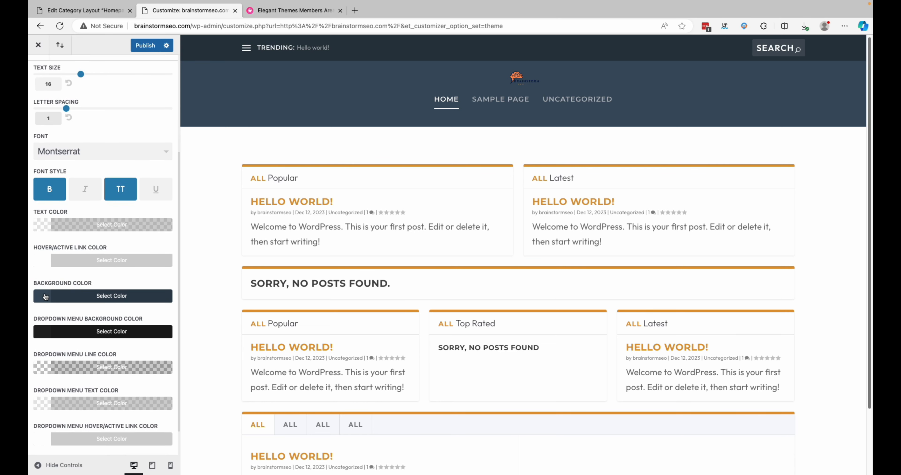
{"action": "left_click", "coordinate": [65, 301]}
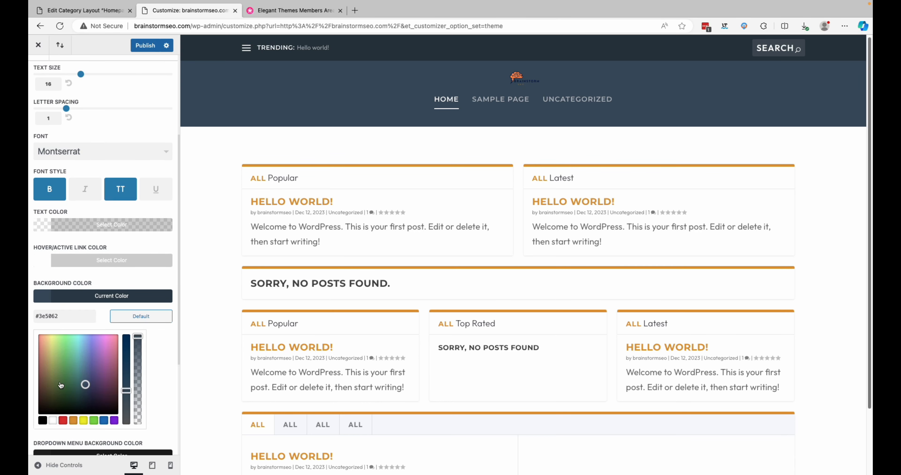
{"action": "left_click", "coordinate": [52, 420]}
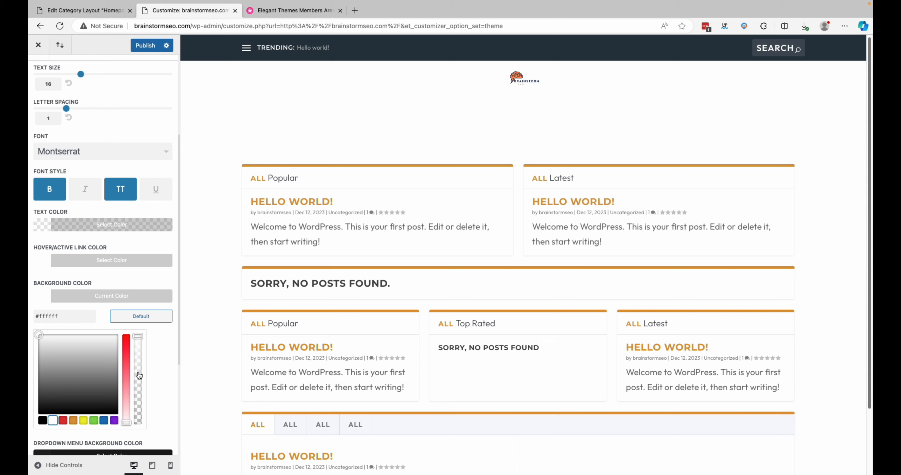
Step: Set the primary menu text color to fully opaque black (#000000)
{"action": "scroll", "coordinate": [153, 364], "scroll_direction": "down", "scroll_amount": 6}
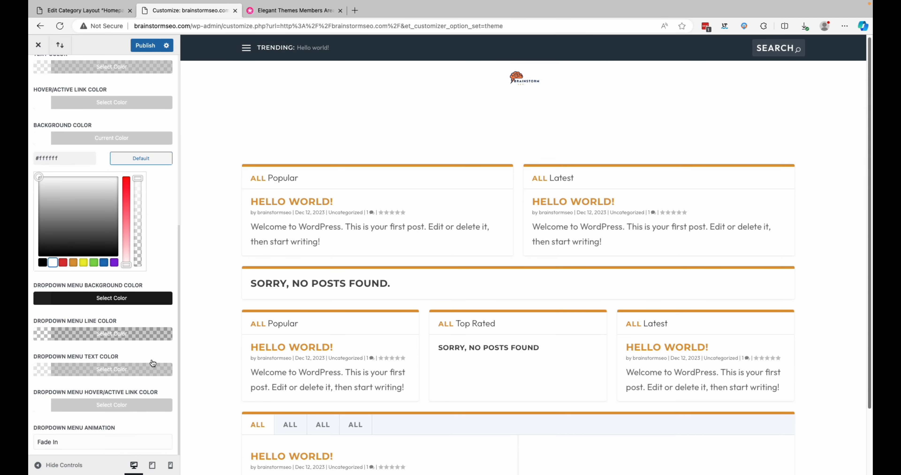
{"action": "scroll", "coordinate": [153, 363], "scroll_direction": "up", "scroll_amount": 5}
{"action": "left_click", "coordinate": [65, 214]}
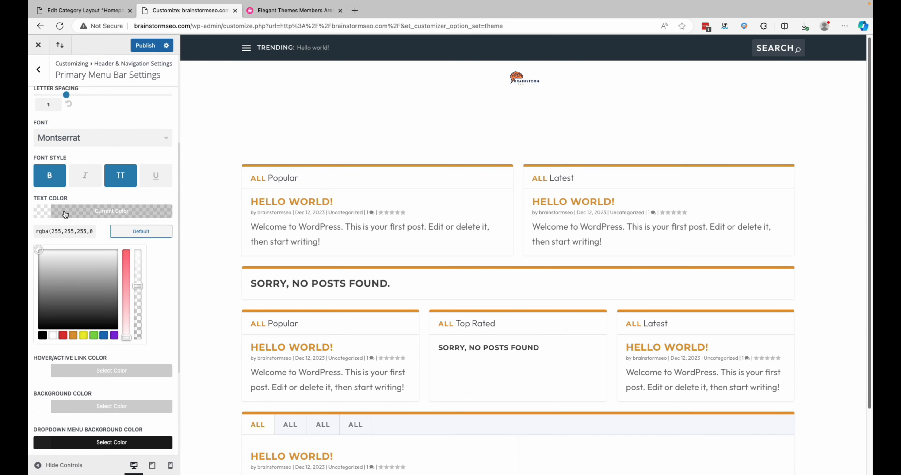
{"action": "left_click", "coordinate": [43, 336]}
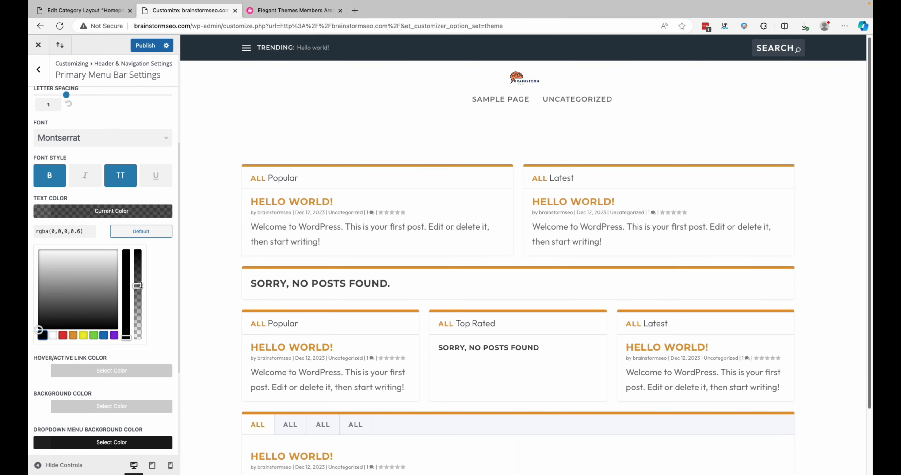
{"action": "left_click_drag", "start_coordinate": [139, 284], "coordinate": [141, 249]}
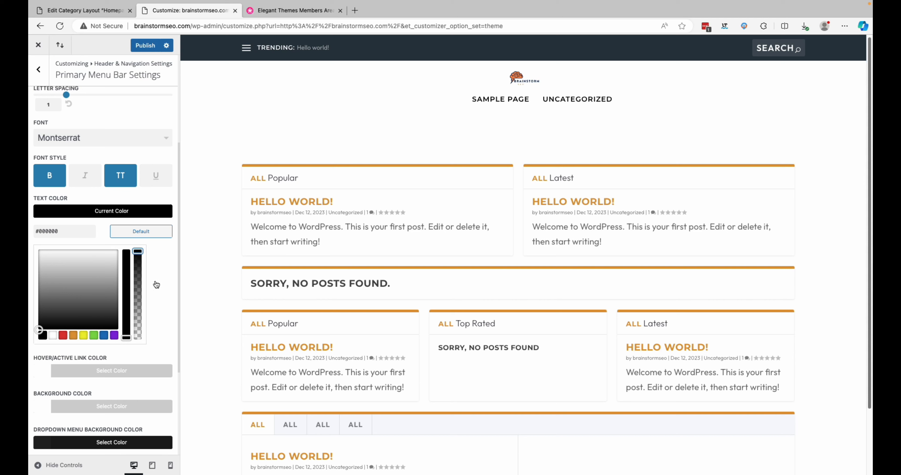
Step: Set the primary menu's hover/active link color to semi-transparent black, rgba(0,0,0,0.56)
{"action": "scroll", "coordinate": [160, 287], "scroll_direction": "down", "scroll_amount": 4}
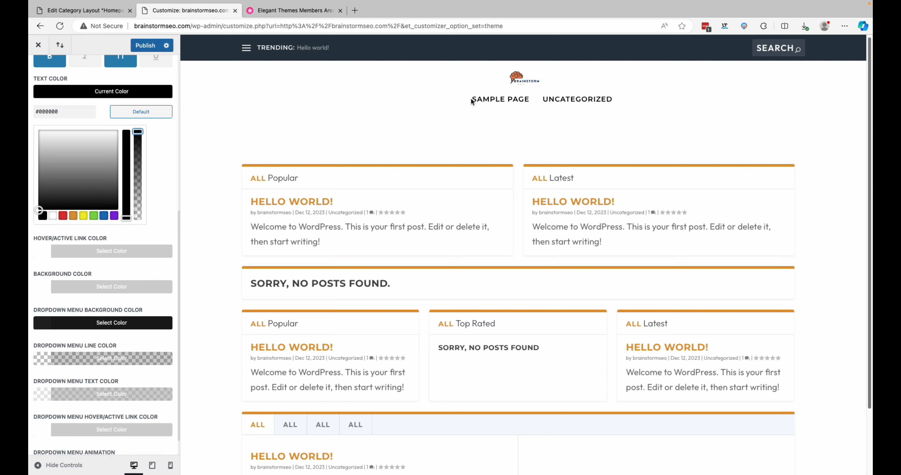
{"action": "left_click", "coordinate": [81, 255]}
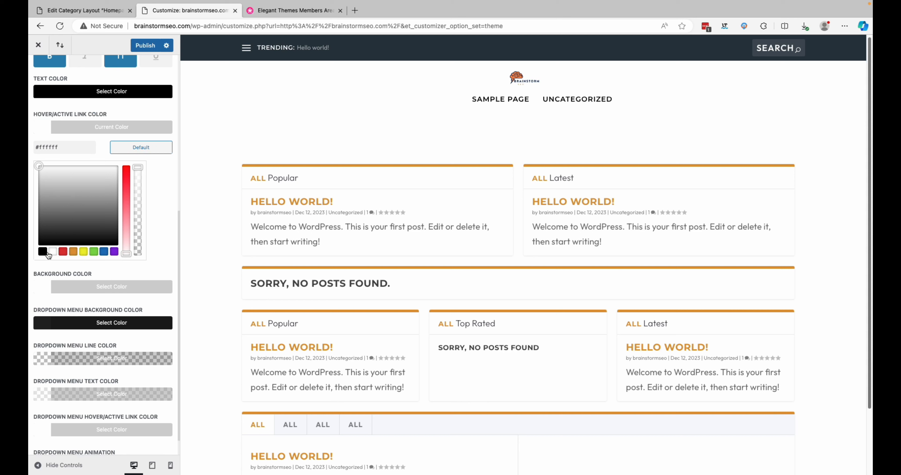
{"action": "left_click", "coordinate": [47, 253]}
{"action": "left_click_drag", "start_coordinate": [140, 169], "coordinate": [137, 207]}
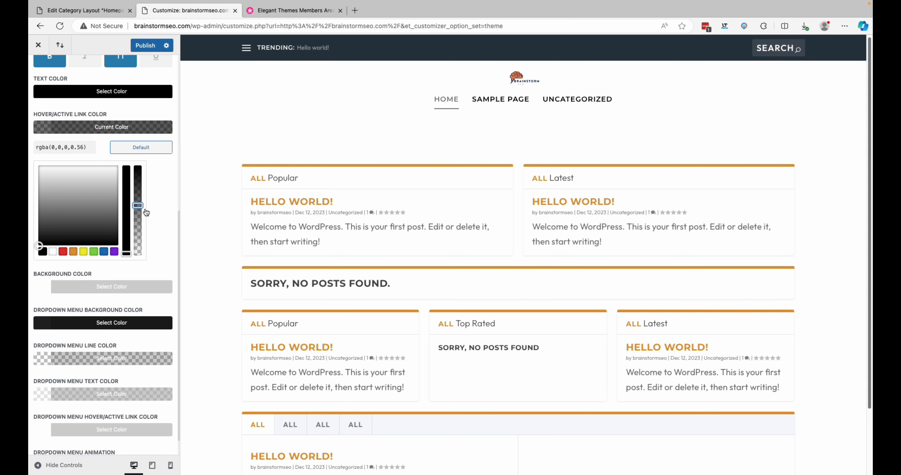
{"action": "scroll", "coordinate": [148, 224], "scroll_direction": "up", "scroll_amount": 10}
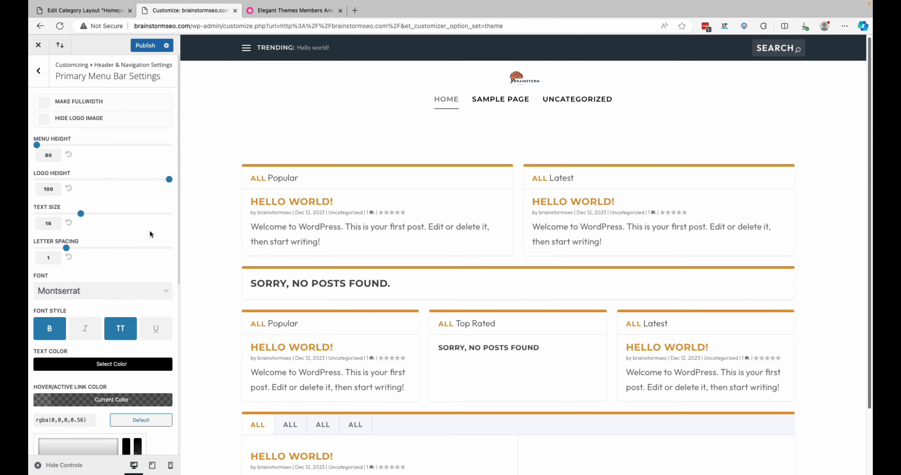
Step: Set the secondary menu bar's dropdown menu background color to white (#ffffff)
{"action": "left_click", "coordinate": [39, 70]}
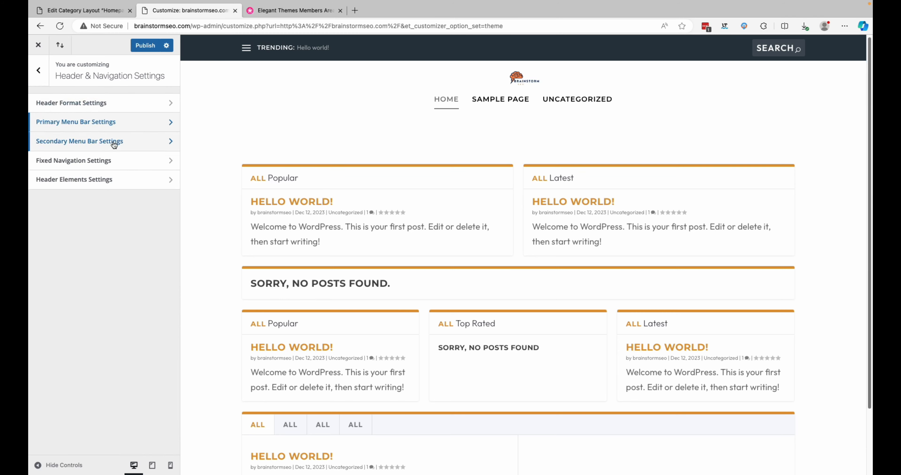
{"action": "left_click", "coordinate": [114, 144]}
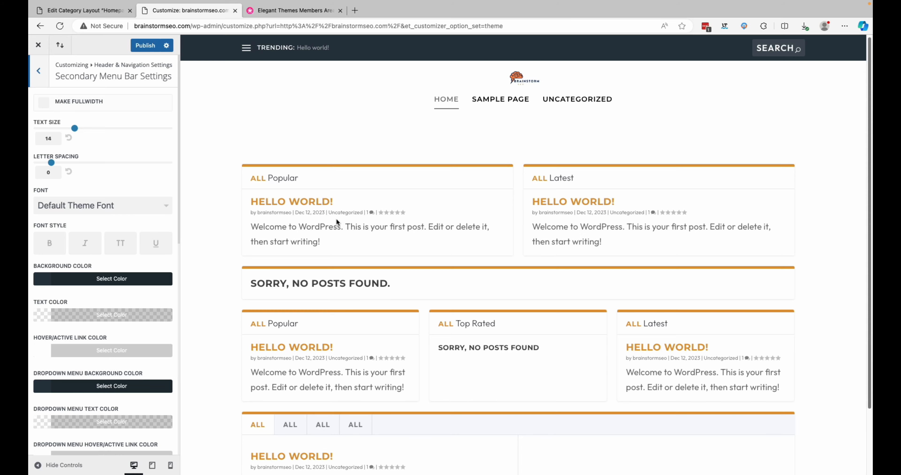
{"action": "scroll", "coordinate": [336, 218], "scroll_direction": "down", "scroll_amount": 1}
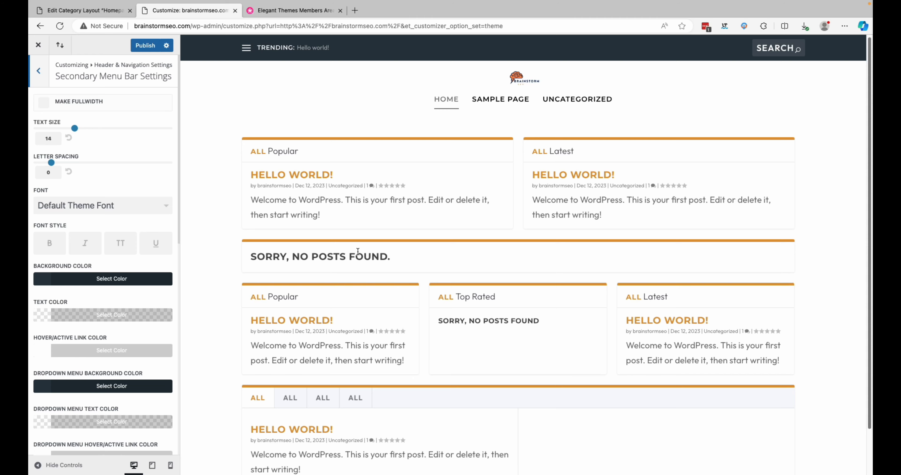
{"action": "scroll", "coordinate": [357, 252], "scroll_direction": "down", "scroll_amount": 2}
{"action": "scroll", "coordinate": [358, 251], "scroll_direction": "up", "scroll_amount": 3}
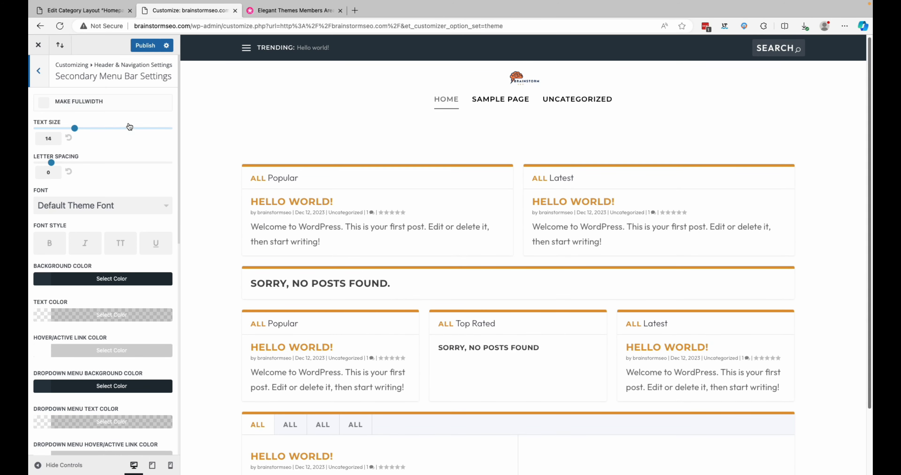
{"action": "scroll", "coordinate": [136, 178], "scroll_direction": "down", "scroll_amount": 7}
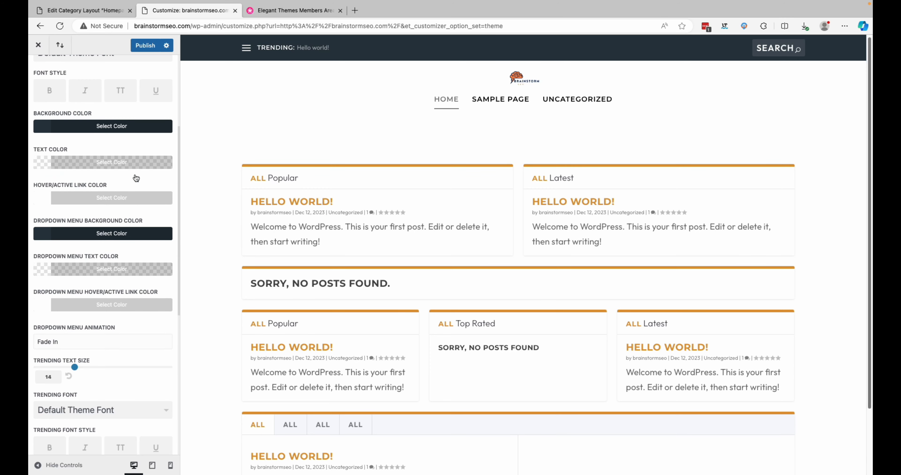
{"action": "scroll", "coordinate": [136, 179], "scroll_direction": "down", "scroll_amount": 4}
{"action": "scroll", "coordinate": [136, 179], "scroll_direction": "up", "scroll_amount": 7}
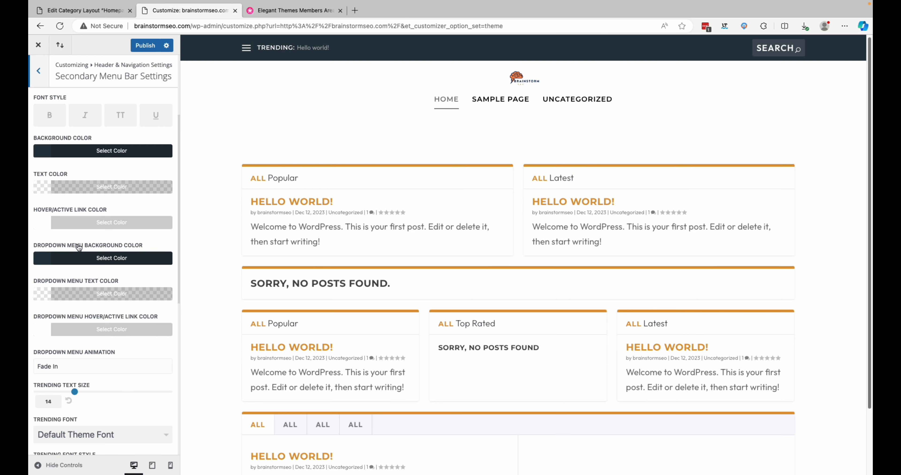
{"action": "left_click", "coordinate": [103, 258]}
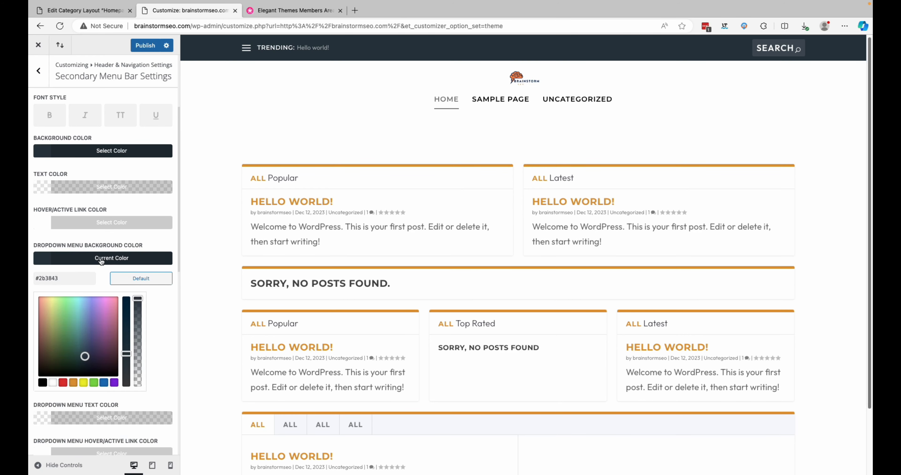
{"action": "left_click", "coordinate": [53, 383]}
{"action": "scroll", "coordinate": [335, 327], "scroll_direction": "down", "scroll_amount": 2}
{"action": "scroll", "coordinate": [335, 327], "scroll_direction": "up", "scroll_amount": 2}
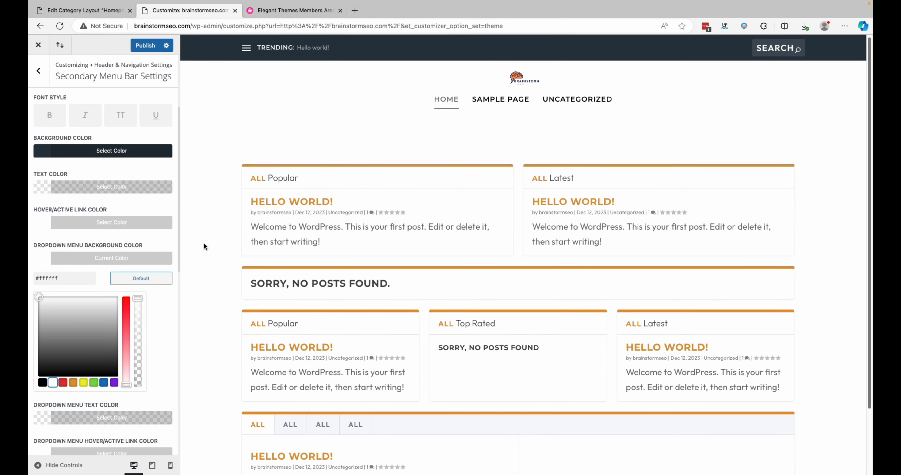
{"action": "left_click", "coordinate": [44, 80]}
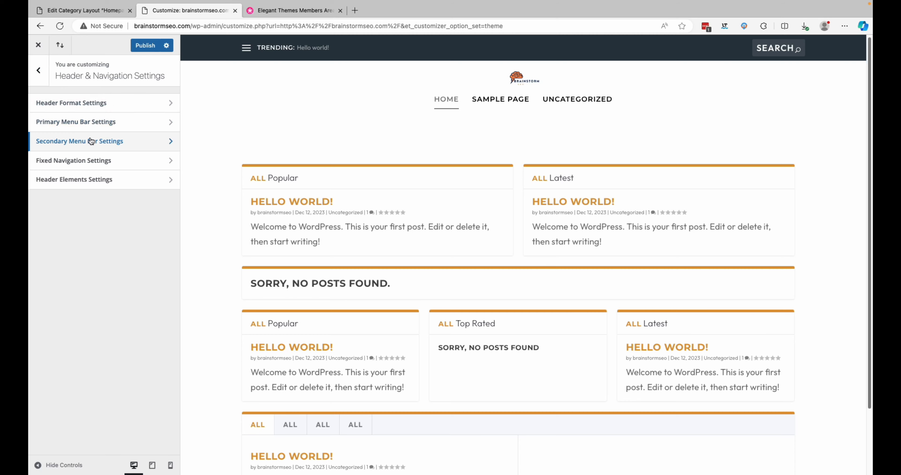
Step: Change the secondary menu bar's background color to green (#81d742)
{"action": "left_click", "coordinate": [106, 142]}
{"action": "left_click", "coordinate": [111, 284]}
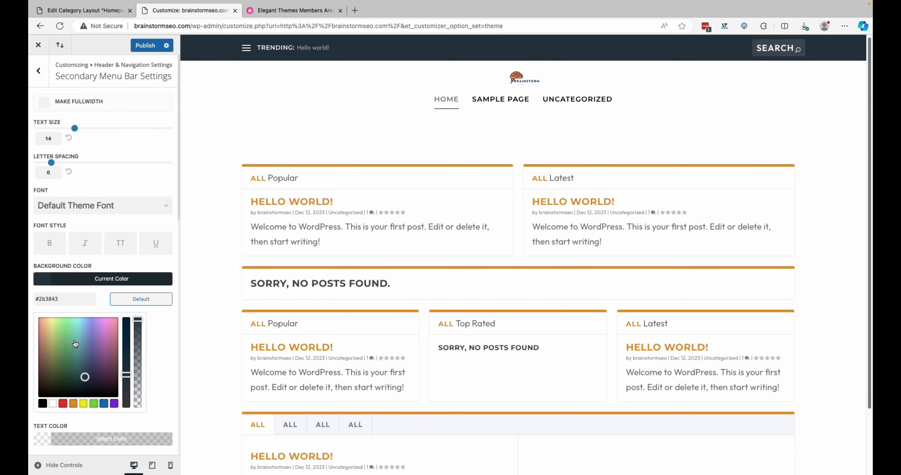
{"action": "left_click", "coordinate": [94, 404]}
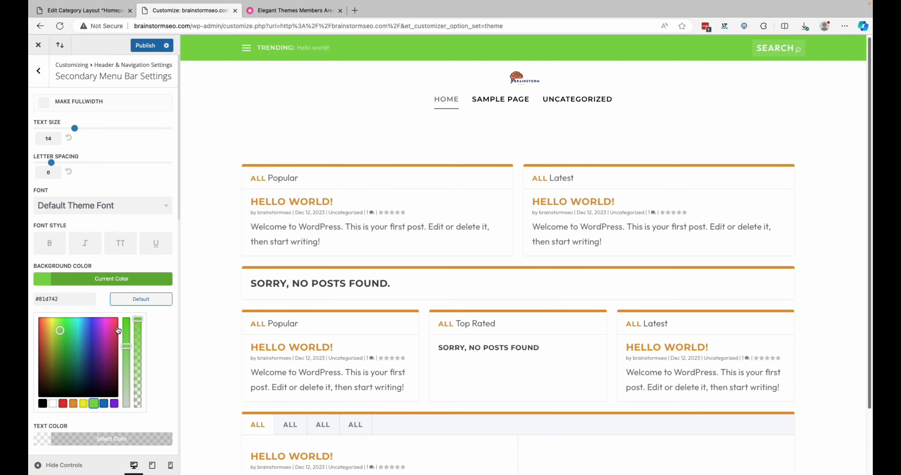
{"action": "scroll", "coordinate": [130, 317], "scroll_direction": "down", "scroll_amount": 10}
{"action": "scroll", "coordinate": [130, 317], "scroll_direction": "down", "scroll_amount": 5}
{"action": "scroll", "coordinate": [131, 317], "scroll_direction": "up", "scroll_amount": 15}
{"action": "left_click", "coordinate": [41, 74]}
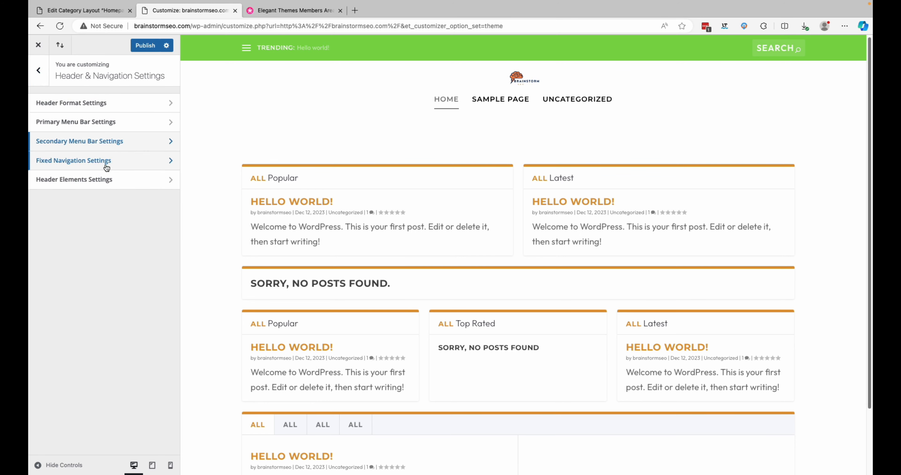
Step: Hide the social icons, search bar and trending bar in the header elements settings
{"action": "left_click", "coordinate": [114, 180]}
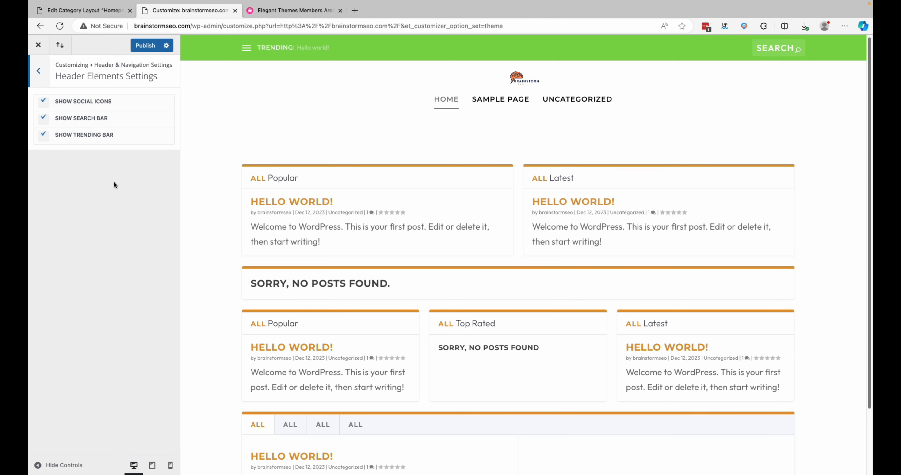
{"action": "left_click", "coordinate": [45, 136]}
{"action": "left_click", "coordinate": [45, 119]}
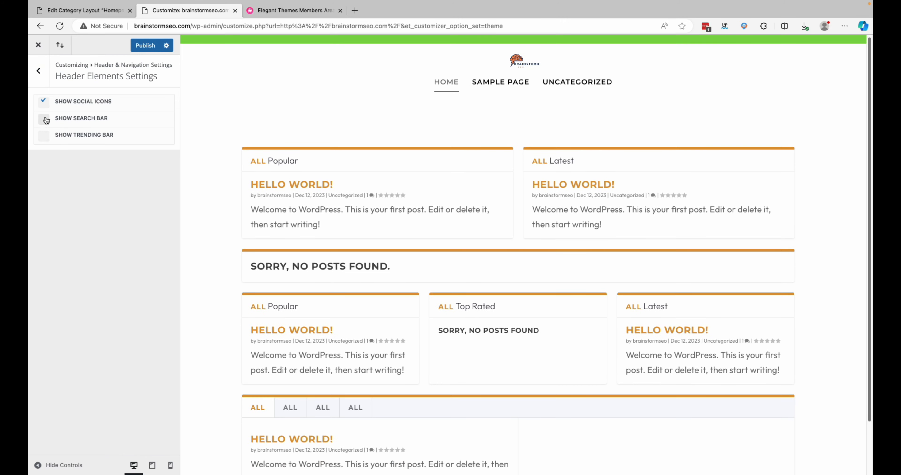
{"action": "left_click", "coordinate": [43, 103]}
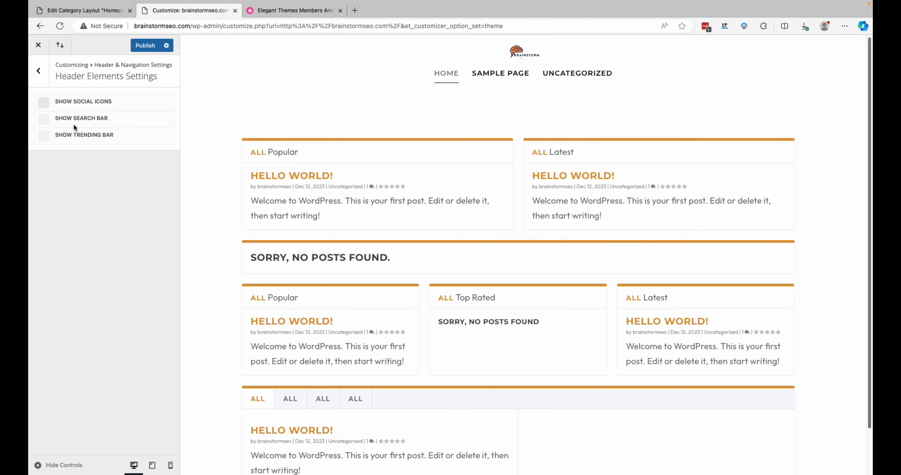
{"action": "left_click", "coordinate": [38, 71]}
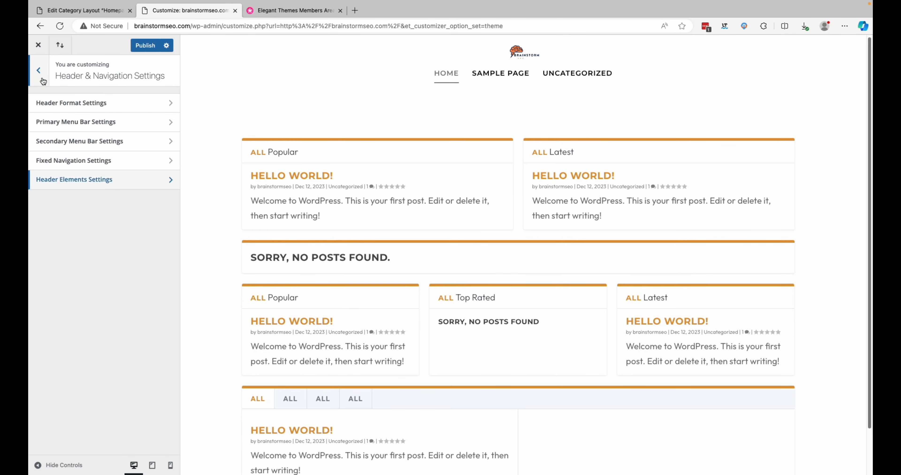
Step: Set the fixed navigation's logo height to 80
{"action": "left_click", "coordinate": [101, 161]}
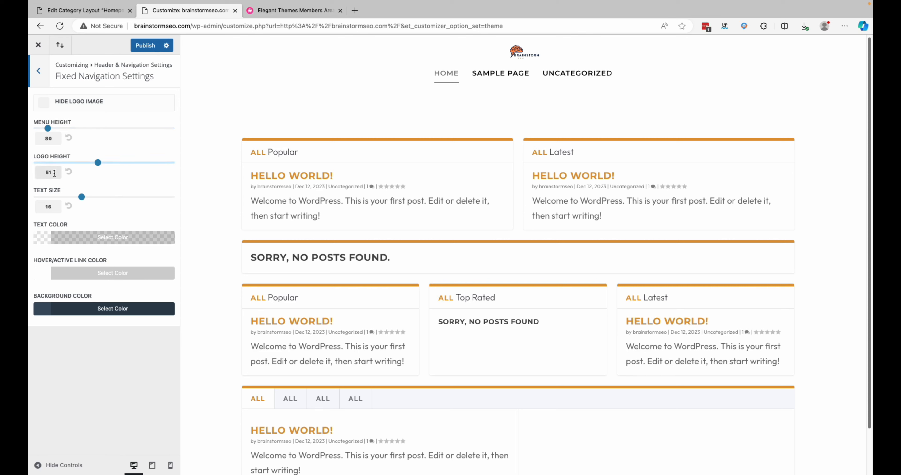
{"action": "left_click_drag", "start_coordinate": [54, 174], "coordinate": [40, 172]}
{"action": "type", "text": "8"}
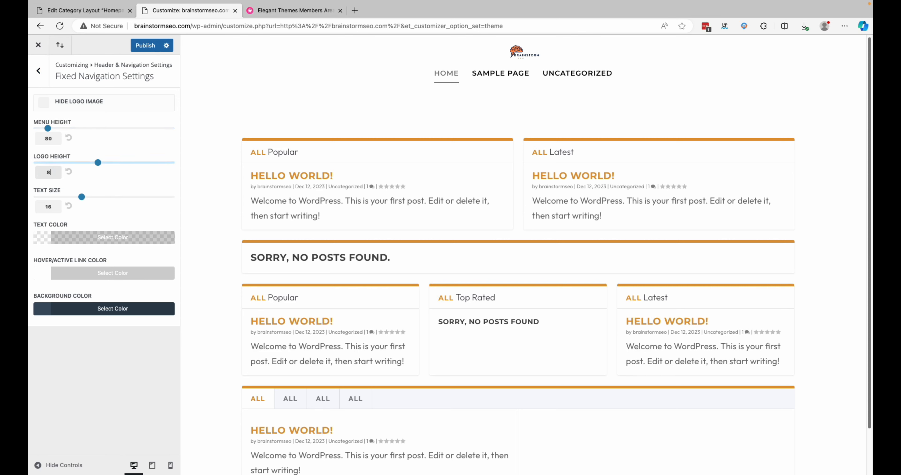
{"action": "type", "text": "0"}
{"action": "scroll", "coordinate": [284, 181], "scroll_direction": "down", "scroll_amount": 2}
{"action": "scroll", "coordinate": [272, 211], "scroll_direction": "down", "scroll_amount": 2}
{"action": "scroll", "coordinate": [290, 219], "scroll_direction": "up", "scroll_amount": 2}
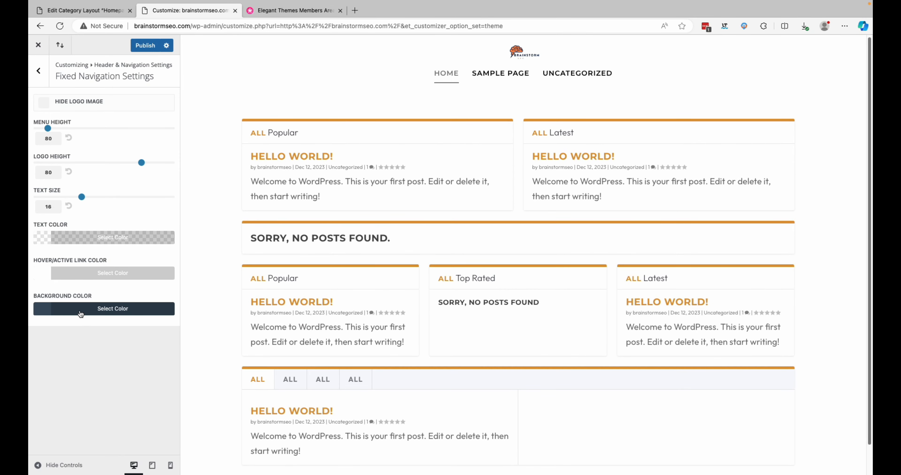
Step: Change the fixed navigation's background color to green (#81d742) and check it on the homepage preview
{"action": "left_click", "coordinate": [83, 312]}
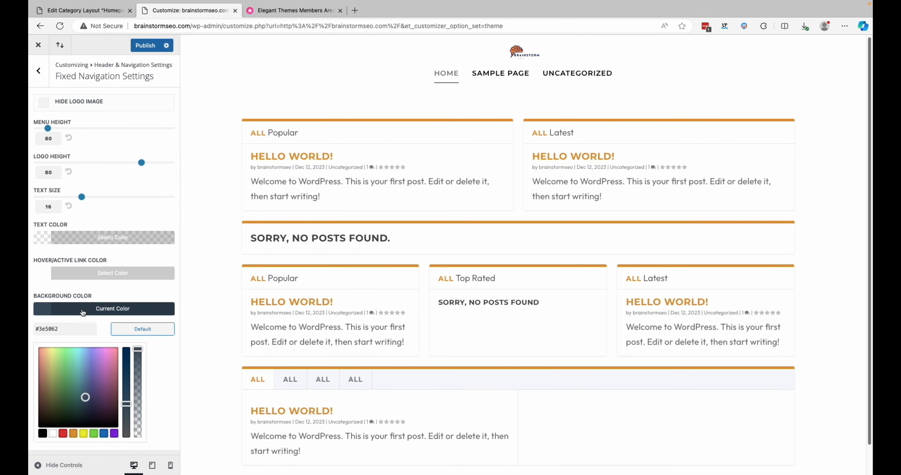
{"action": "left_click", "coordinate": [95, 437]}
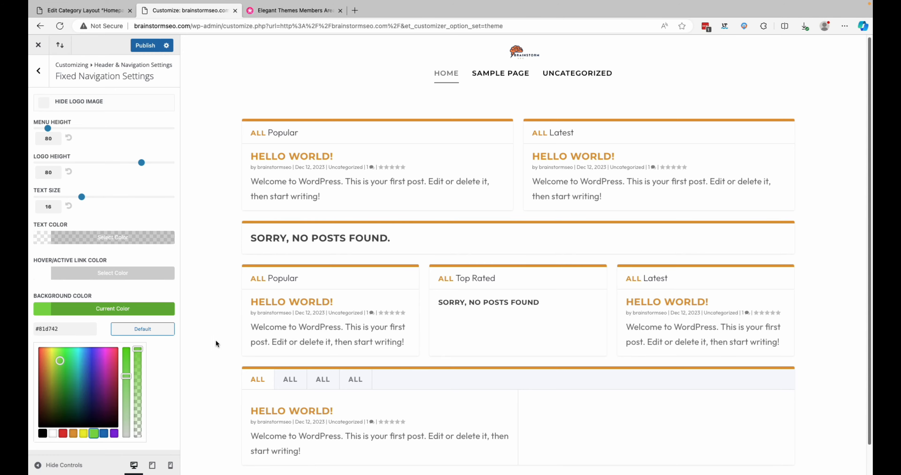
{"action": "scroll", "coordinate": [437, 172], "scroll_direction": "down", "scroll_amount": 2}
{"action": "scroll", "coordinate": [455, 170], "scroll_direction": "up", "scroll_amount": 2}
{"action": "scroll", "coordinate": [472, 167], "scroll_direction": "down", "scroll_amount": 2}
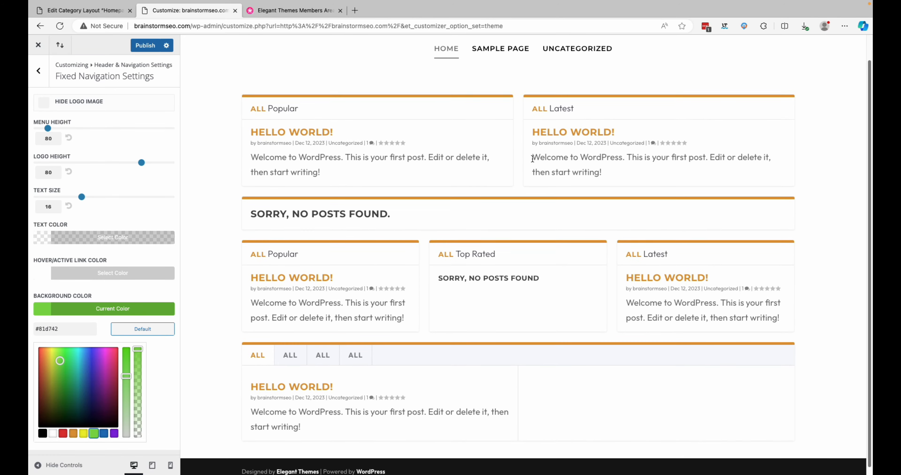
{"action": "scroll", "coordinate": [500, 164], "scroll_direction": "up", "scroll_amount": 2}
{"action": "scroll", "coordinate": [532, 161], "scroll_direction": "down", "scroll_amount": 2}
{"action": "scroll", "coordinate": [533, 161], "scroll_direction": "up", "scroll_amount": 2}
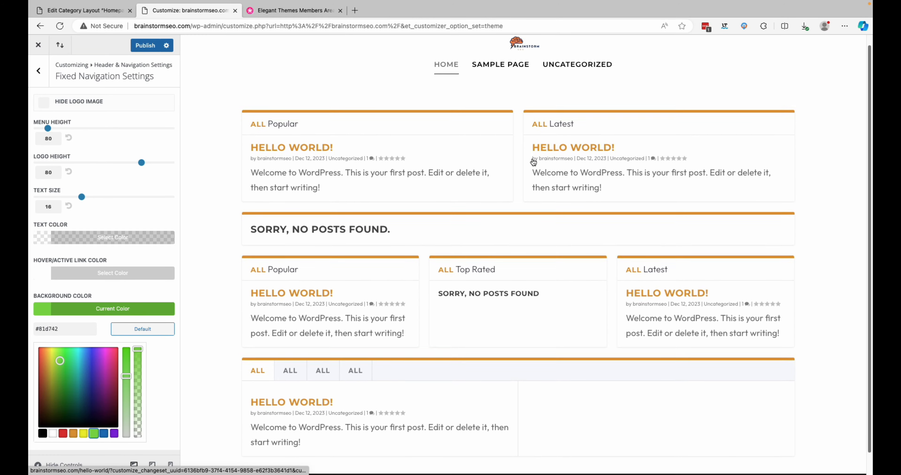
{"action": "scroll", "coordinate": [533, 162], "scroll_direction": "down", "scroll_amount": 2}
Step: Open the Hello World post in the preview and examine how the fixed navigation behaves along the page
{"action": "left_click", "coordinate": [300, 140]}
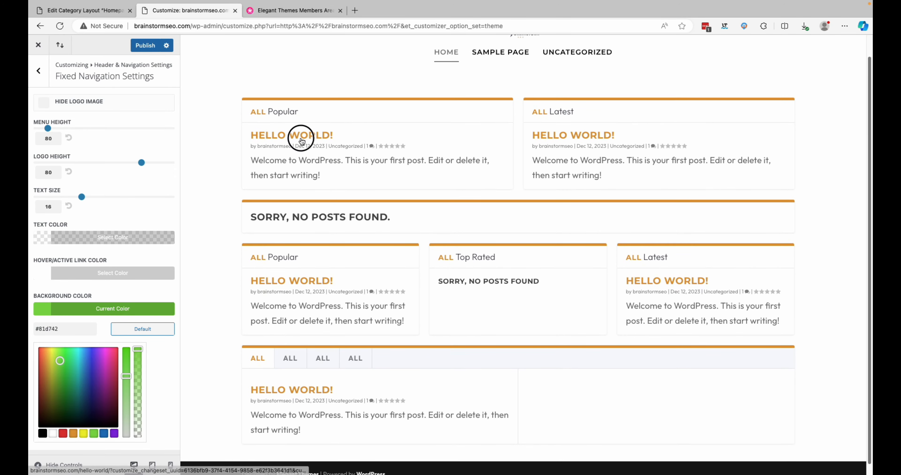
{"action": "scroll", "coordinate": [496, 152], "scroll_direction": "down", "scroll_amount": 10}
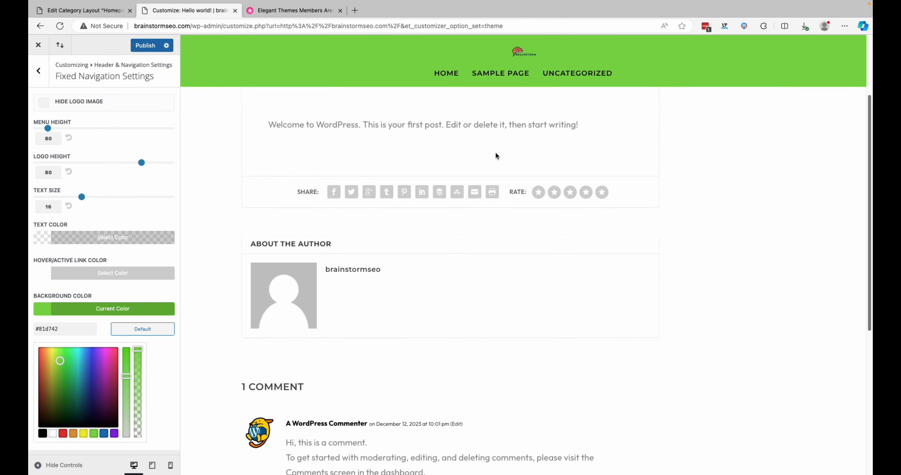
{"action": "scroll", "coordinate": [494, 153], "scroll_direction": "up", "scroll_amount": 5}
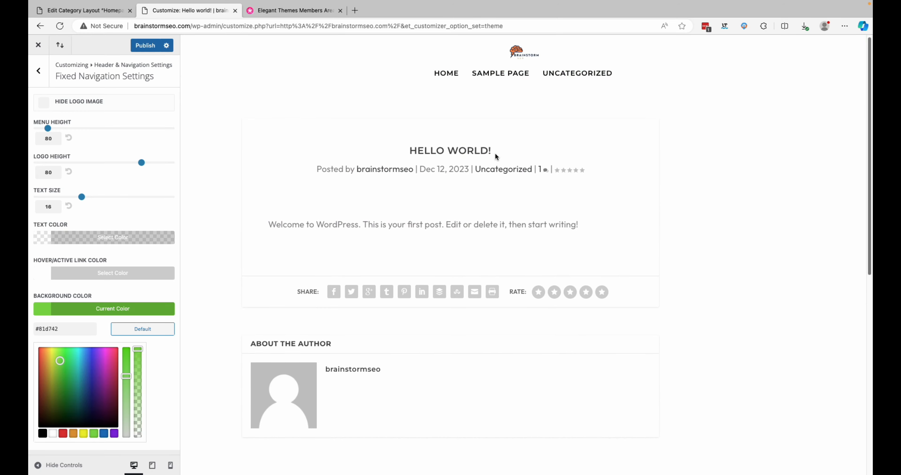
{"action": "scroll", "coordinate": [495, 153], "scroll_direction": "down", "scroll_amount": 3}
{"action": "scroll", "coordinate": [494, 153], "scroll_direction": "up", "scroll_amount": 3}
{"action": "scroll", "coordinate": [496, 156], "scroll_direction": "down", "scroll_amount": 5}
{"action": "scroll", "coordinate": [496, 156], "scroll_direction": "up", "scroll_amount": 5}
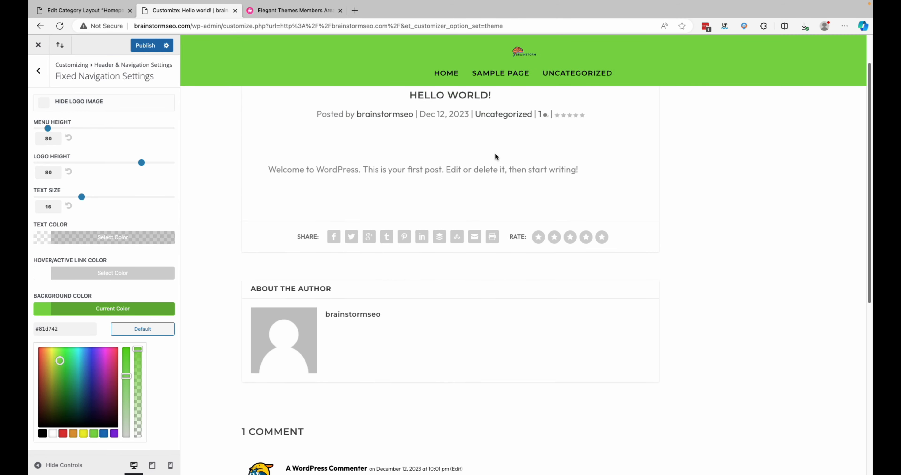
{"action": "scroll", "coordinate": [495, 156], "scroll_direction": "down", "scroll_amount": 5}
{"action": "scroll", "coordinate": [494, 157], "scroll_direction": "up", "scroll_amount": 5}
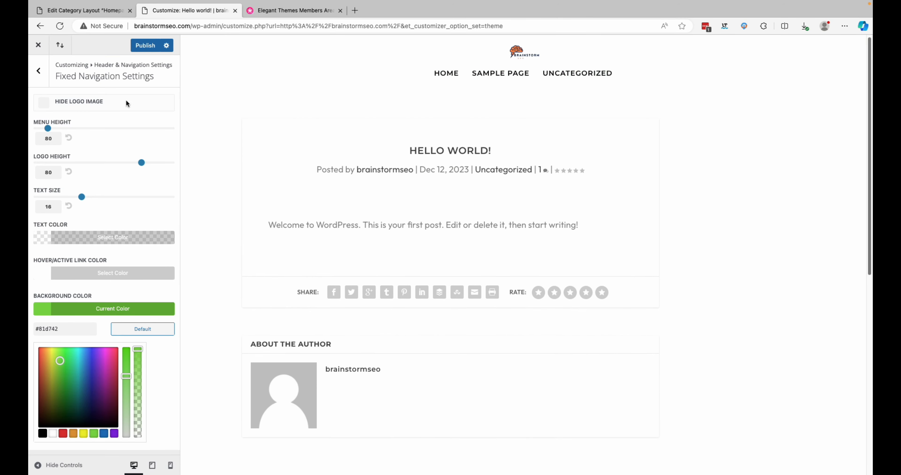
Step: Leave the fixed navigation settings and publish the customizer changes
{"action": "left_click", "coordinate": [38, 71]}
{"action": "left_click", "coordinate": [152, 45]}
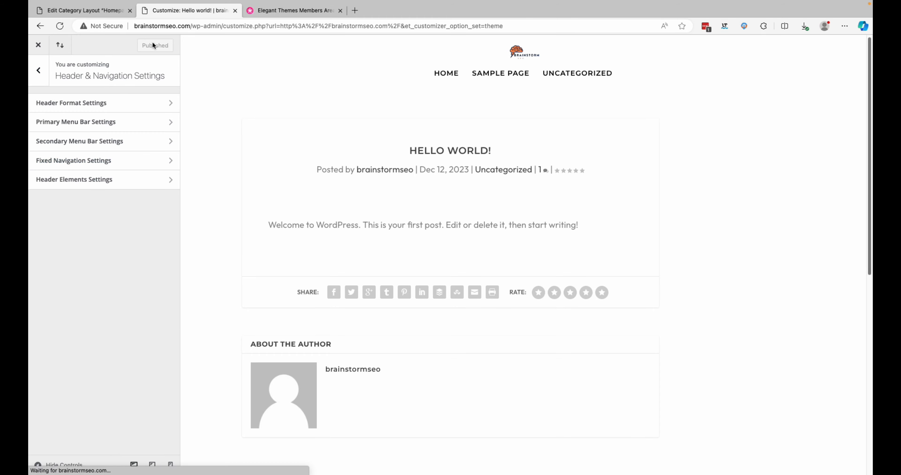
Step: Disable the Fixed Navigation Bar in the Extra theme options, save the changes, and return to the Theme Customizer
{"action": "left_click", "coordinate": [71, 12]}
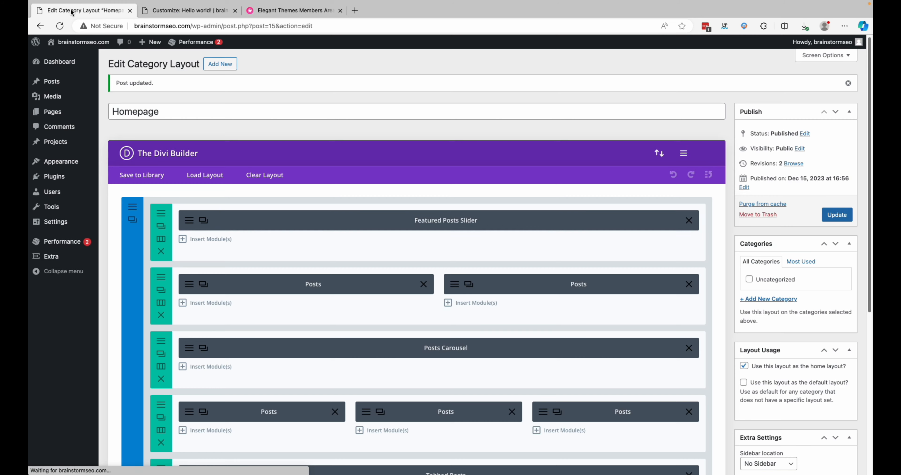
{"action": "mouse_move", "coordinate": [56, 257]}
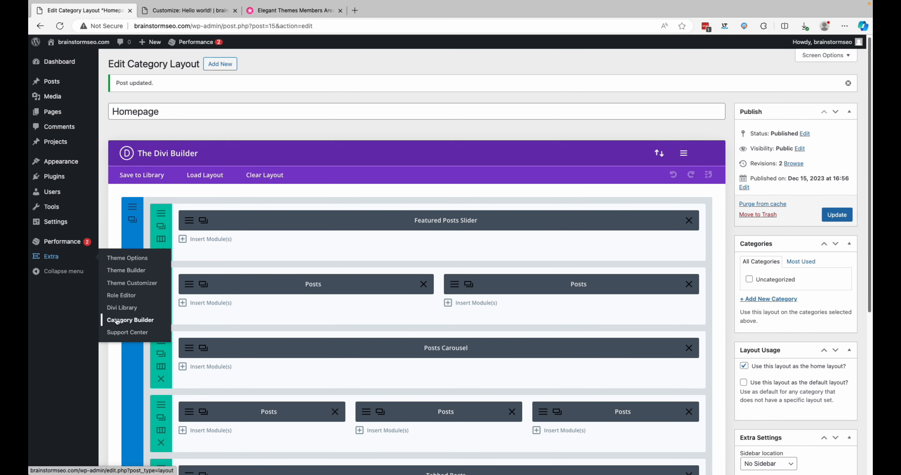
{"action": "left_click", "coordinate": [130, 259]}
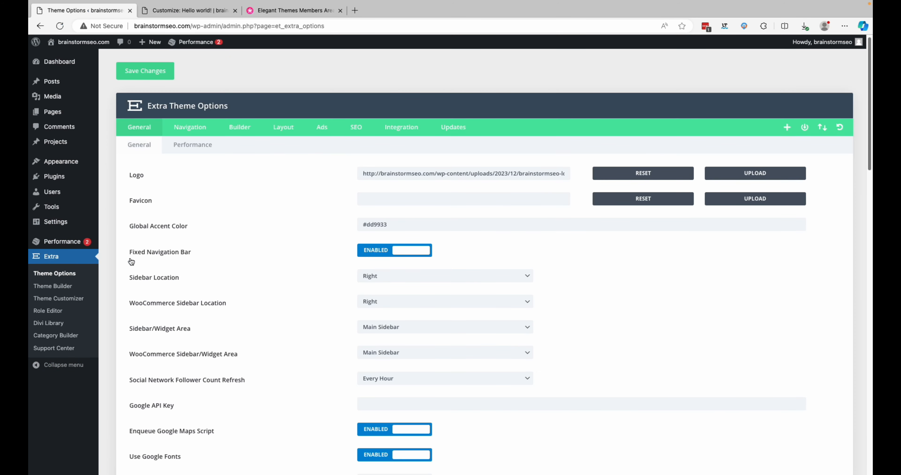
{"action": "left_click", "coordinate": [385, 251]}
{"action": "scroll", "coordinate": [389, 284], "scroll_direction": "down", "scroll_amount": 15}
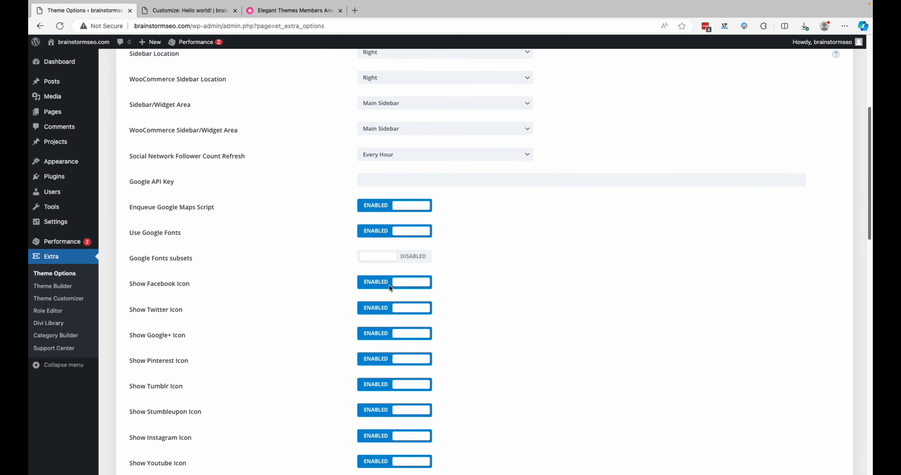
{"action": "left_click", "coordinate": [145, 437]}
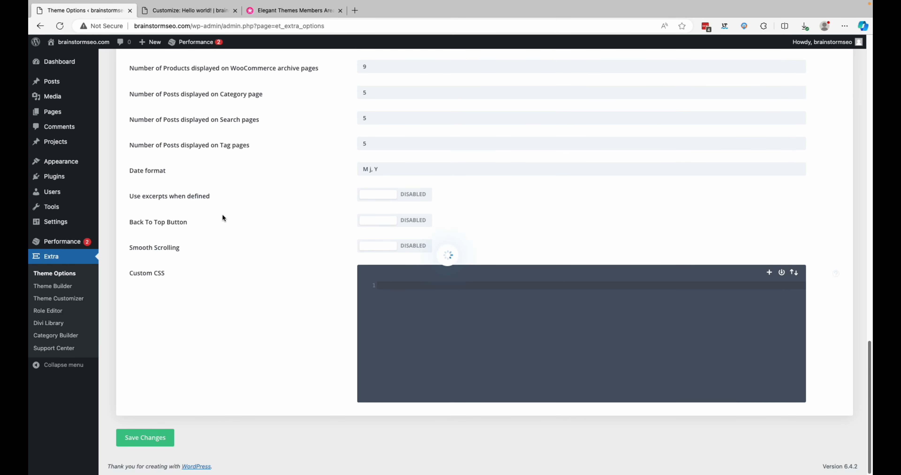
{"action": "left_click", "coordinate": [205, 10]}
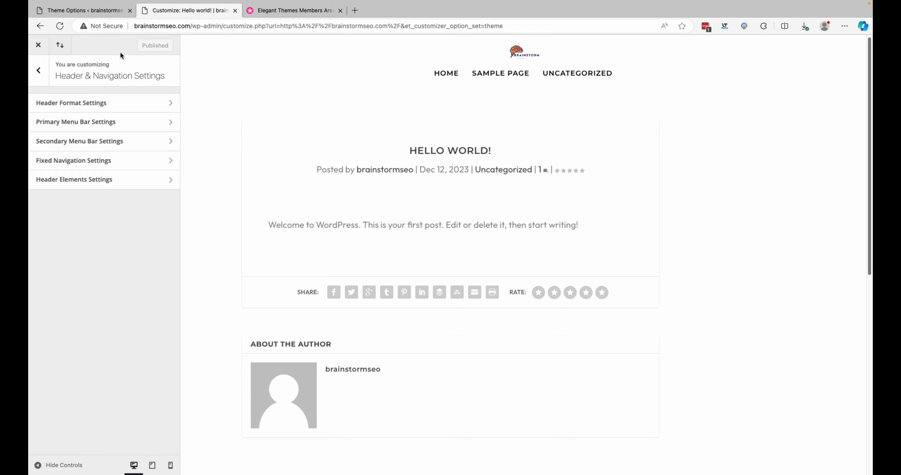
Step: Check the fixed navigation on the Hello World post in the customizer preview, and leave the Theme Customizer
{"action": "left_click", "coordinate": [85, 11]}
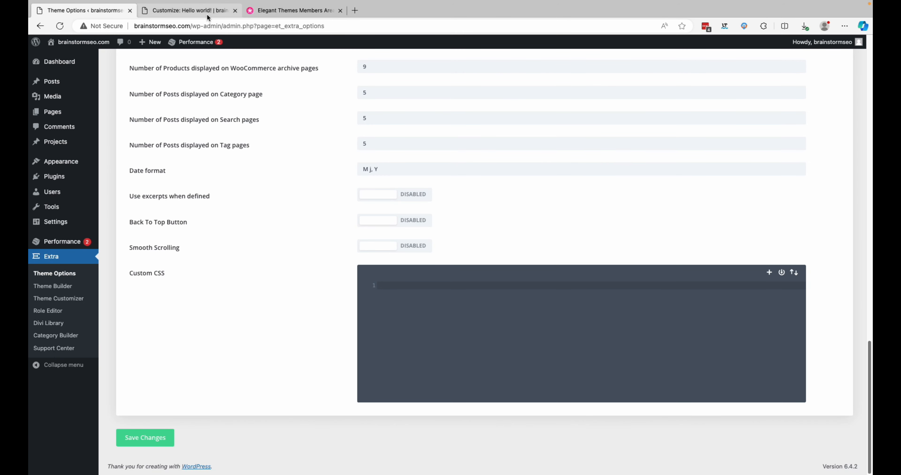
{"action": "left_click", "coordinate": [207, 11]}
{"action": "scroll", "coordinate": [290, 105], "scroll_direction": "down", "scroll_amount": 3}
{"action": "scroll", "coordinate": [301, 123], "scroll_direction": "up", "scroll_amount": 1}
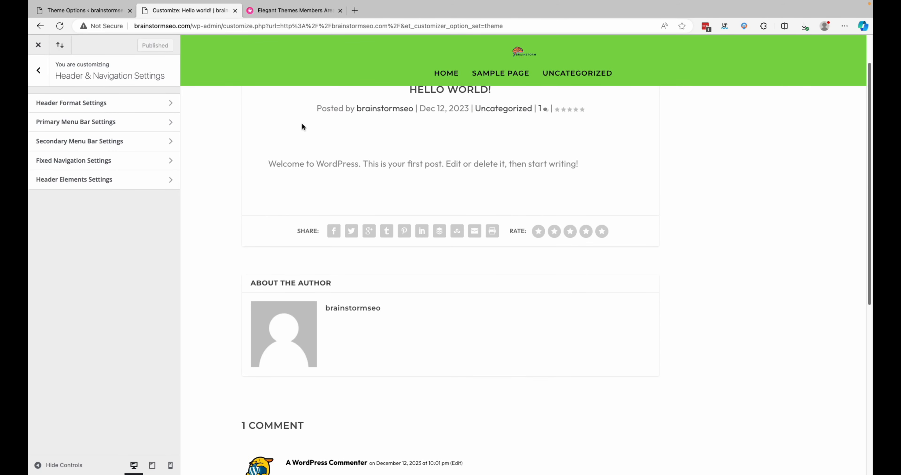
{"action": "left_click", "coordinate": [40, 48]}
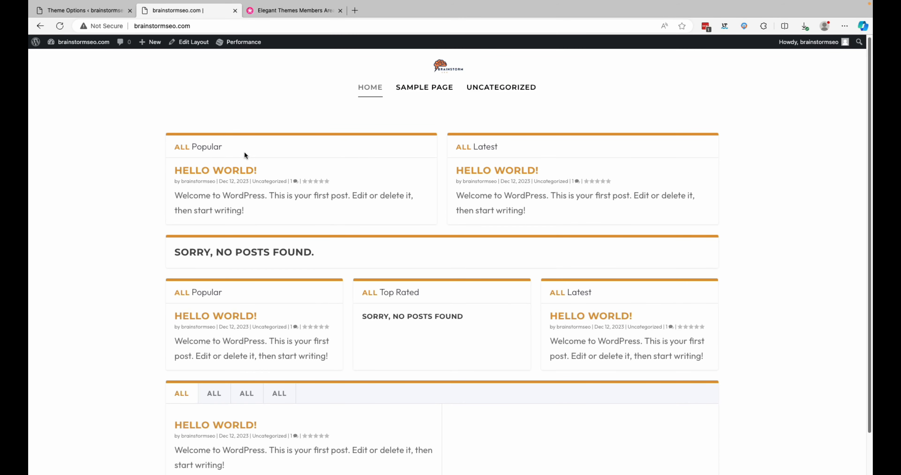
Step: Examine how the header behaves along the live Hello World post and the live homepage
{"action": "left_click", "coordinate": [239, 170]}
{"action": "scroll", "coordinate": [414, 213], "scroll_direction": "down", "scroll_amount": 5}
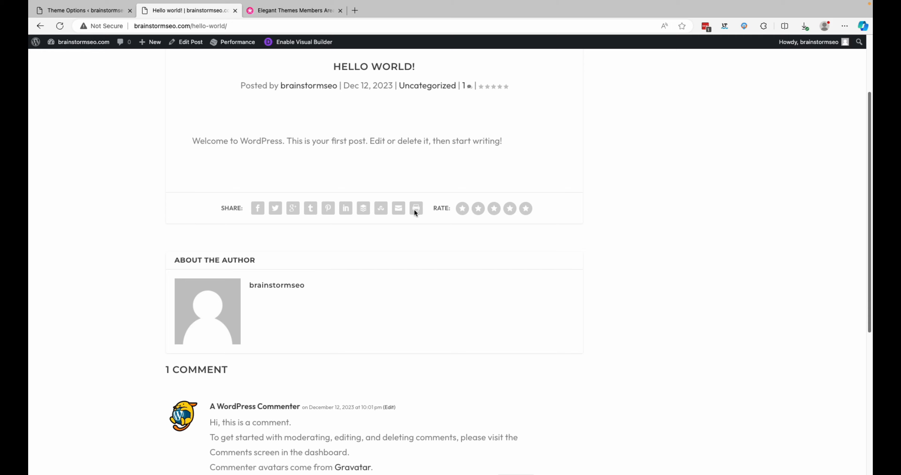
{"action": "scroll", "coordinate": [414, 213], "scroll_direction": "up", "scroll_amount": 5}
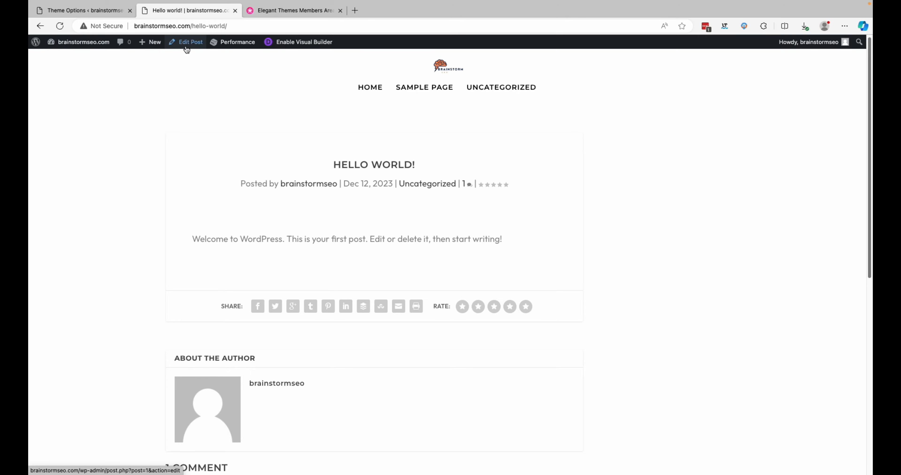
{"action": "left_click", "coordinate": [436, 72]}
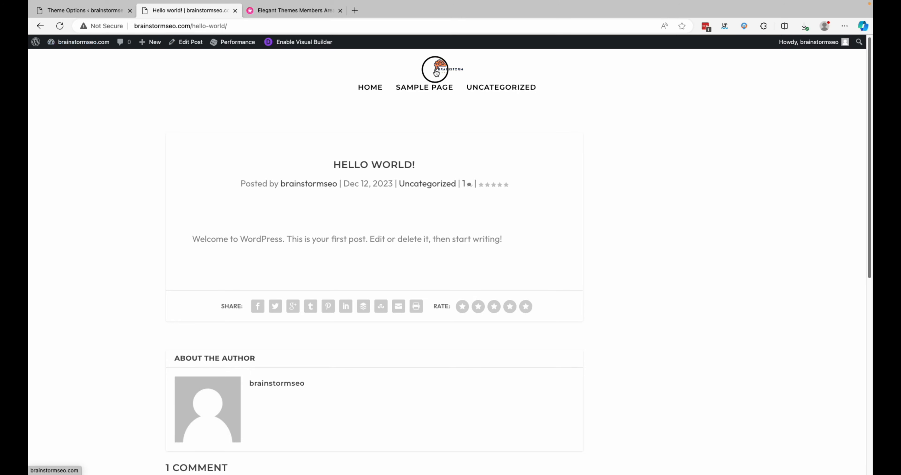
{"action": "scroll", "coordinate": [522, 143], "scroll_direction": "down", "scroll_amount": 2}
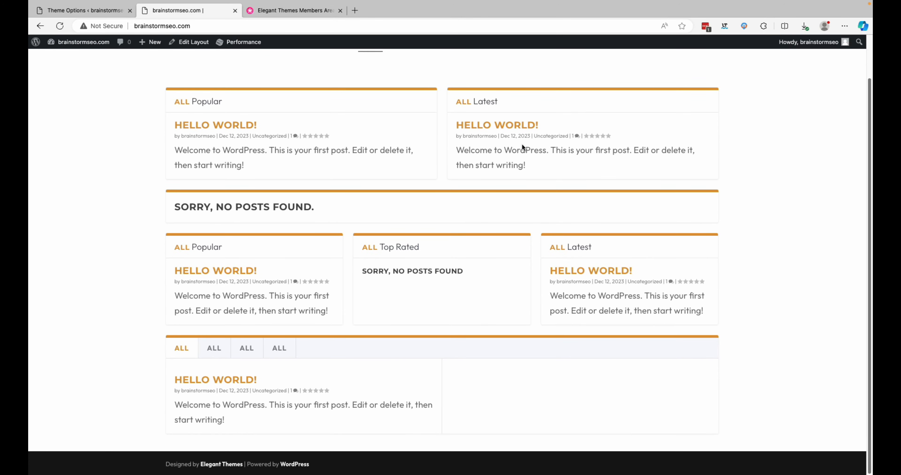
{"action": "scroll", "coordinate": [522, 143], "scroll_direction": "up", "scroll_amount": 2}
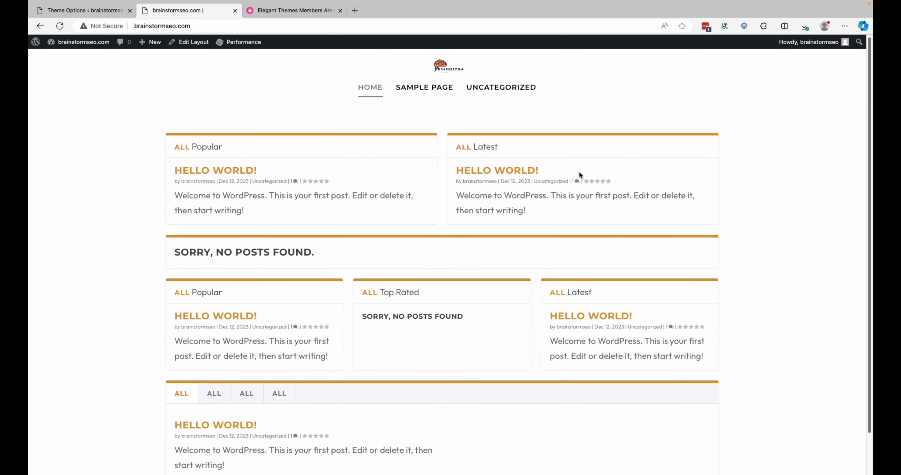
{"action": "scroll", "coordinate": [466, 185], "scroll_direction": "down", "scroll_amount": 2}
{"action": "scroll", "coordinate": [463, 185], "scroll_direction": "up", "scroll_amount": 2}
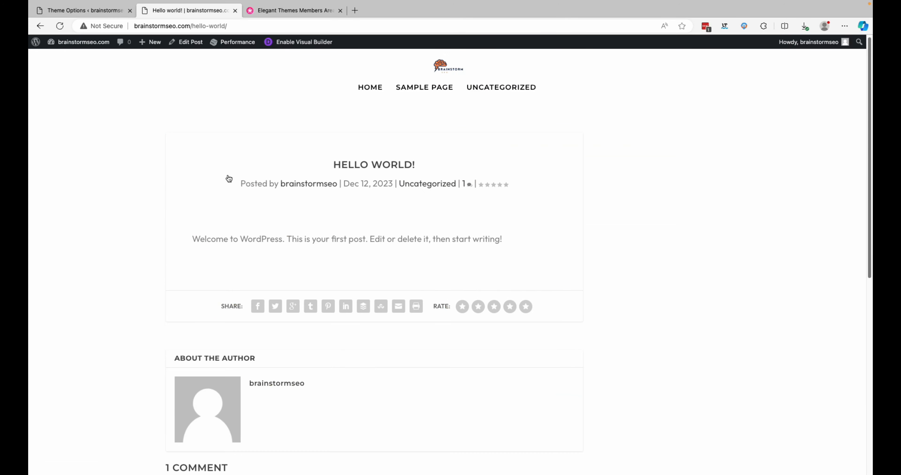
{"action": "scroll", "coordinate": [462, 235], "scroll_direction": "down", "scroll_amount": 5}
{"action": "scroll", "coordinate": [463, 235], "scroll_direction": "up", "scroll_amount": 5}
Step: Reopen the Theme Customizer from the live homepage and go to the footer settings
{"action": "mouse_move", "coordinate": [80, 44]}
{"action": "left_click", "coordinate": [69, 59]}
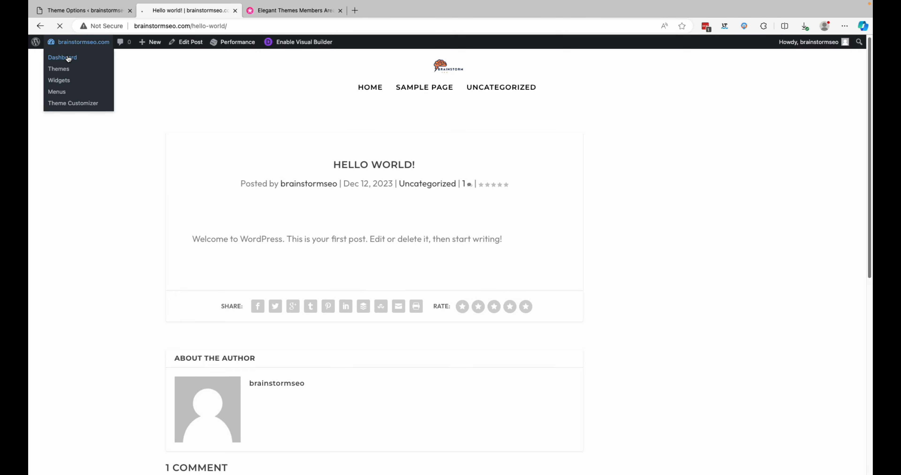
{"action": "left_click", "coordinate": [76, 58]}
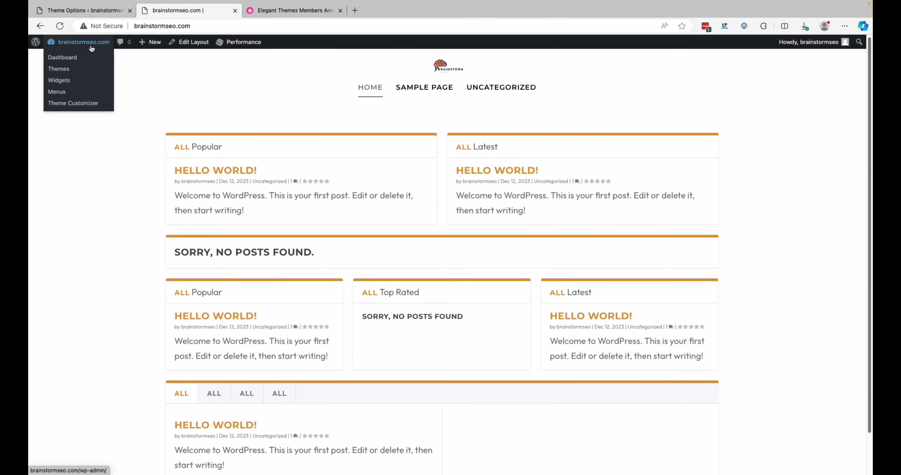
{"action": "left_click", "coordinate": [87, 104]}
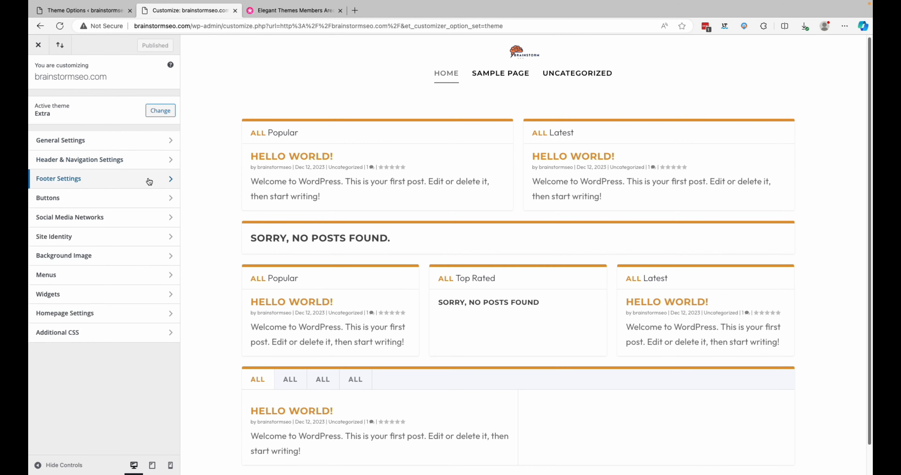
{"action": "left_click", "coordinate": [147, 178]}
{"action": "scroll", "coordinate": [346, 186], "scroll_direction": "down", "scroll_amount": 2}
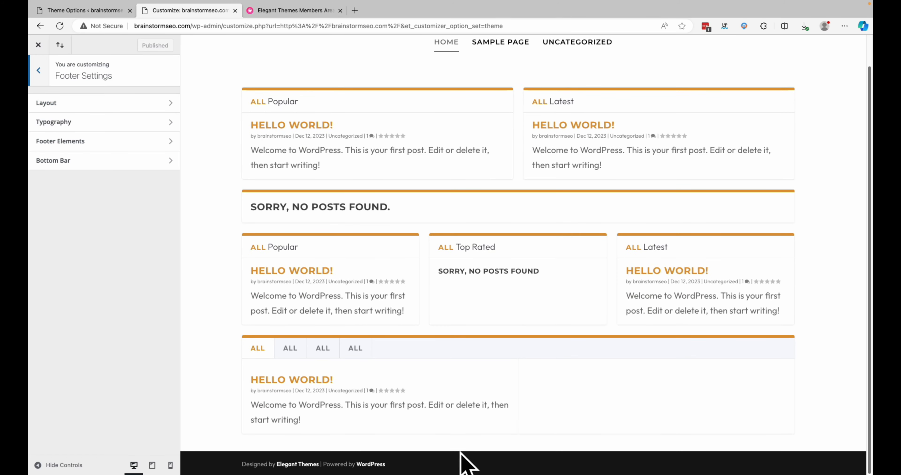
Step: Try the two-column footer layout, and set the footer's column layout to a single full-width column
{"action": "left_click", "coordinate": [150, 102]}
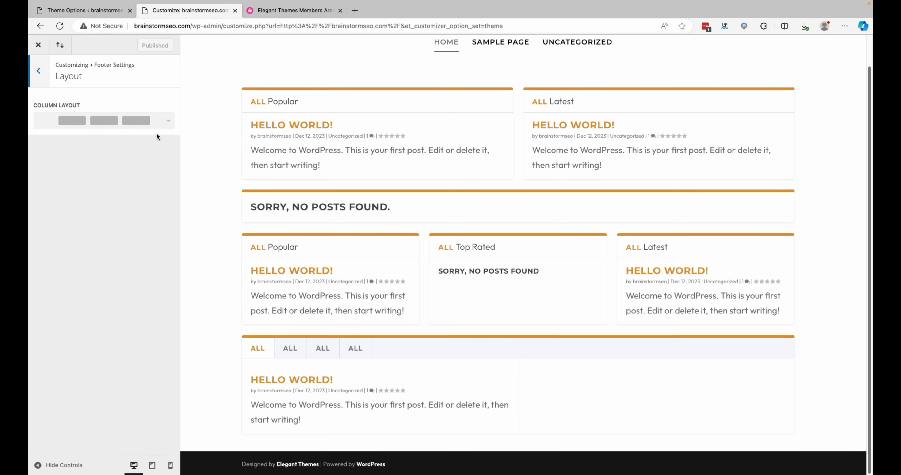
{"action": "left_click", "coordinate": [166, 120]}
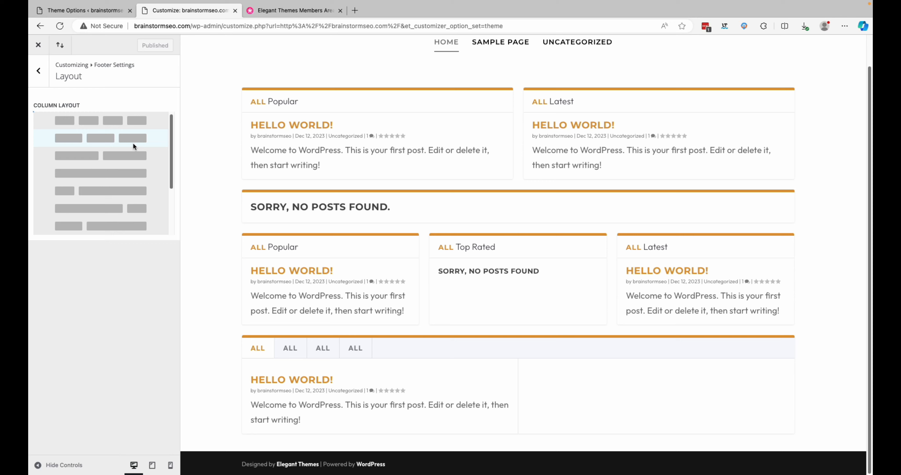
{"action": "left_click", "coordinate": [129, 159]}
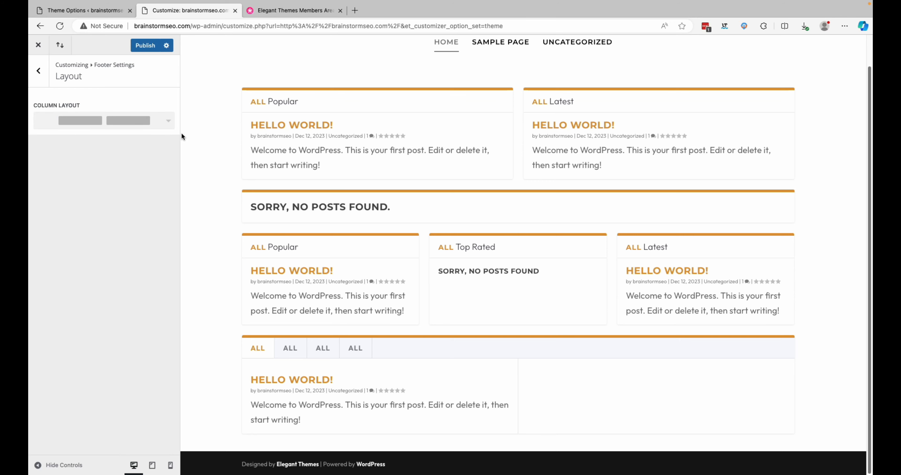
{"action": "left_click", "coordinate": [167, 122]}
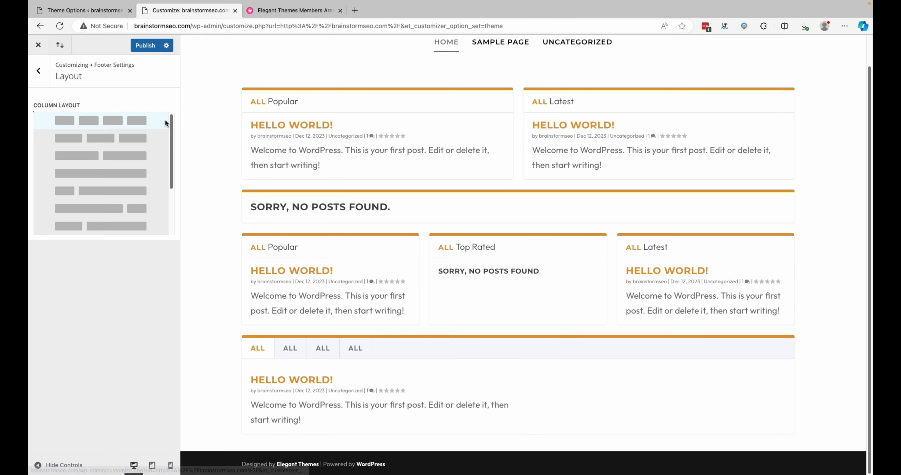
{"action": "left_click", "coordinate": [136, 174]}
{"action": "left_click", "coordinate": [39, 72]}
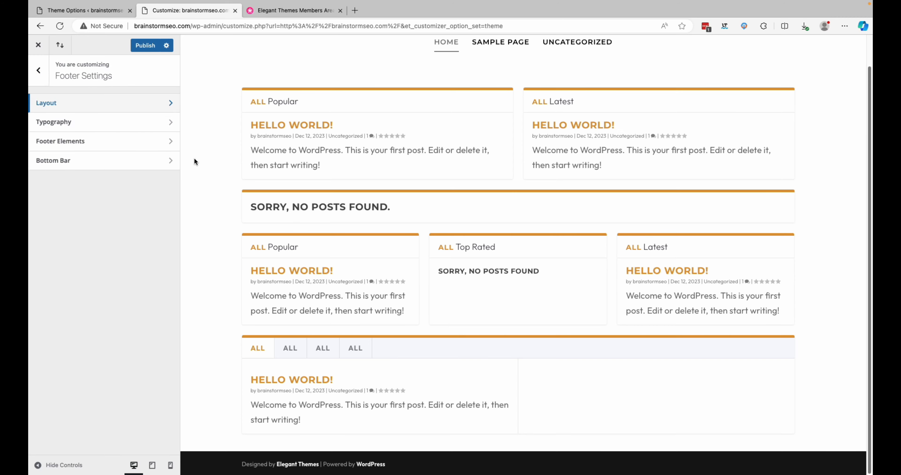
Step: Review the footer's typography settings and its social icons option
{"action": "left_click", "coordinate": [149, 121]}
{"action": "left_click", "coordinate": [39, 71]}
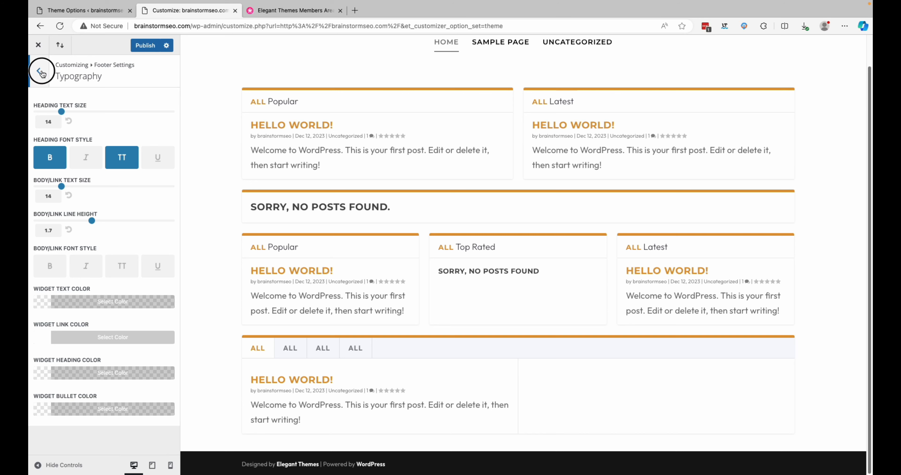
{"action": "left_click", "coordinate": [152, 142]}
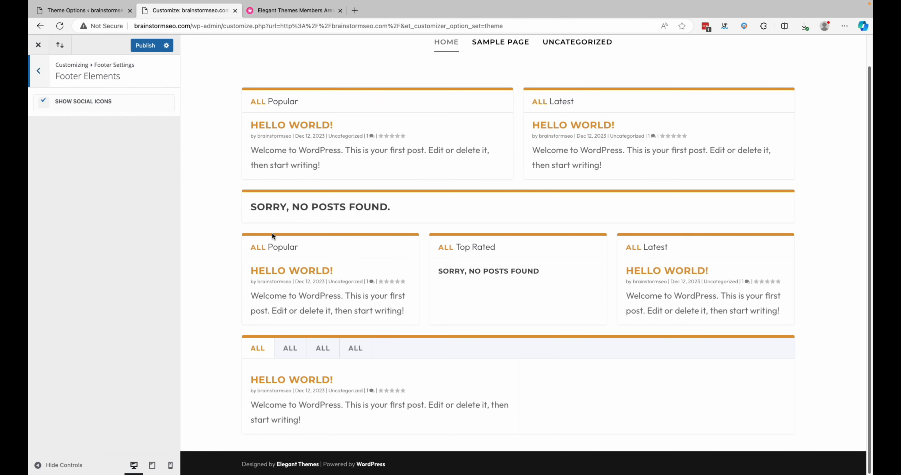
{"action": "left_click", "coordinate": [44, 81]}
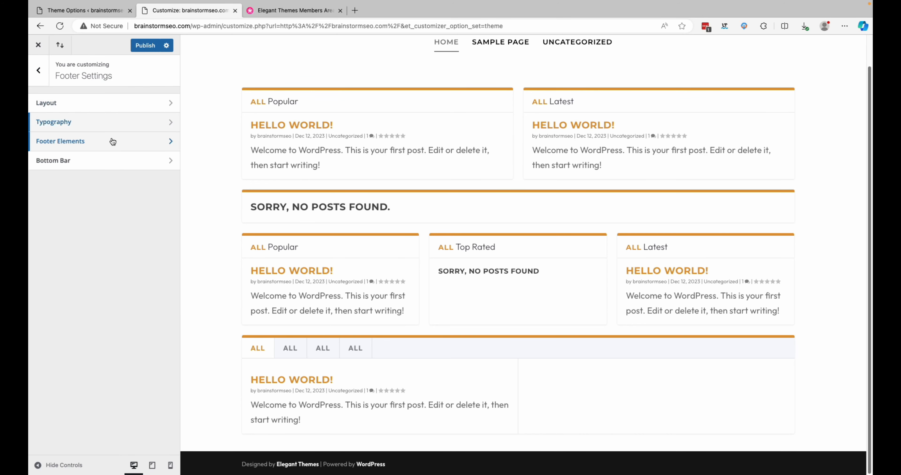
Step: Try a green background on the footer's bottom bar, and set its background color to the orange preset
{"action": "left_click", "coordinate": [139, 164]}
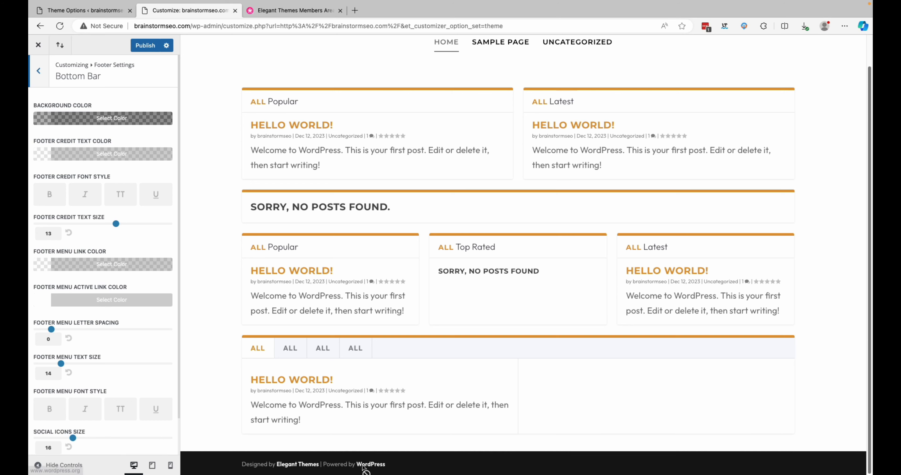
{"action": "left_click", "coordinate": [109, 121]}
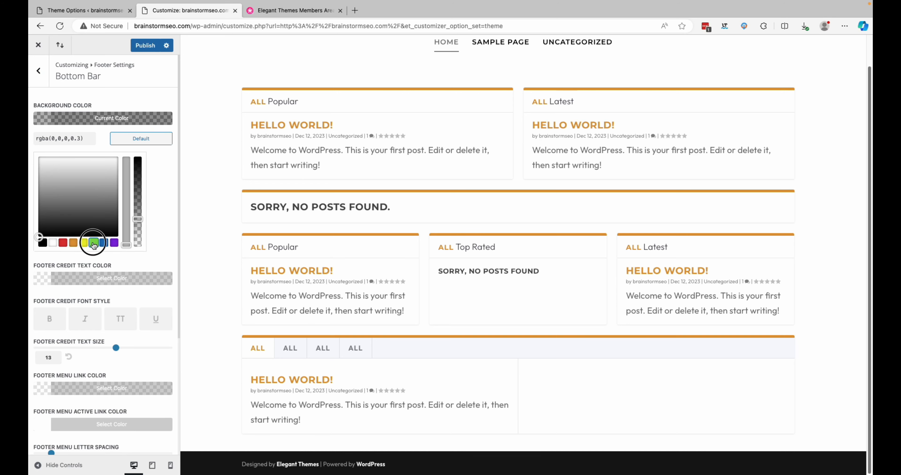
{"action": "left_click", "coordinate": [94, 243]}
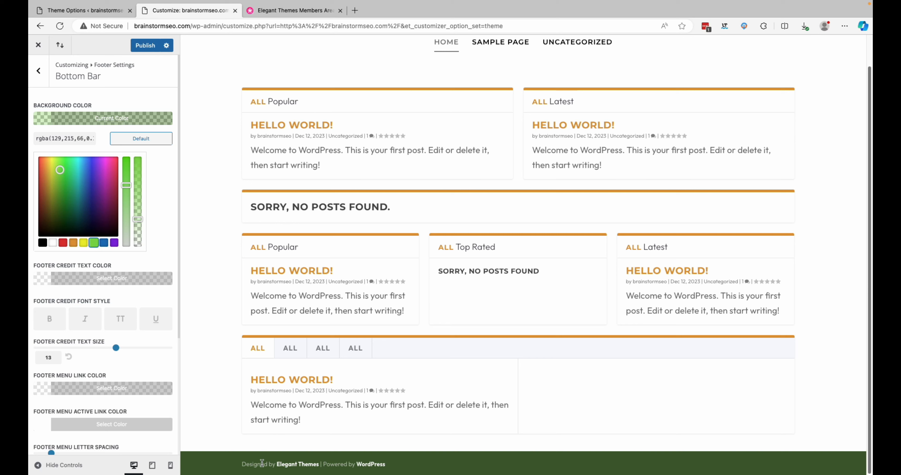
{"action": "left_click", "coordinate": [74, 245]}
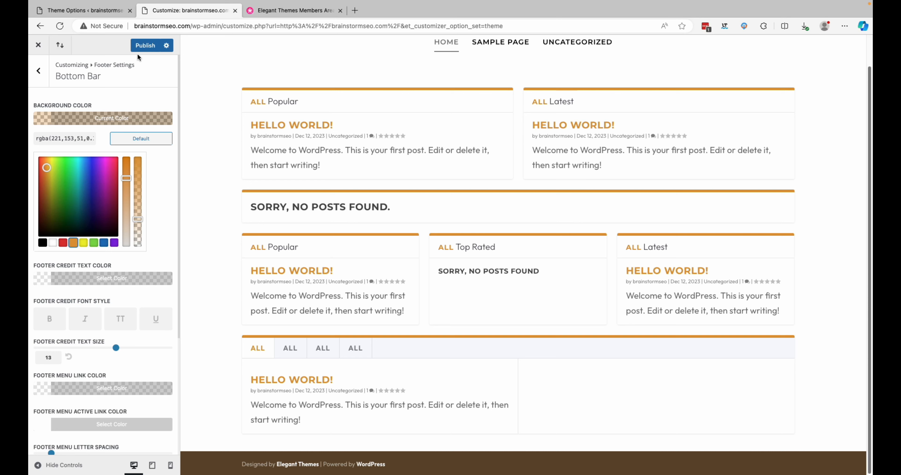
{"action": "left_click", "coordinate": [42, 73]}
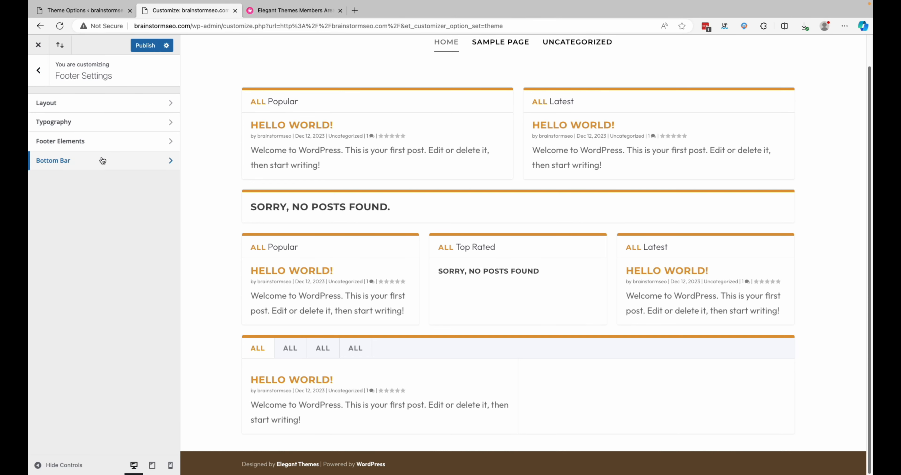
Step: Add the commented CSS rule "#footer-info {display: none;}" to Additional CSS to hide the WordPress and Elegant Themes footer links
{"action": "left_click", "coordinate": [42, 73]}
{"action": "left_click", "coordinate": [145, 334]}
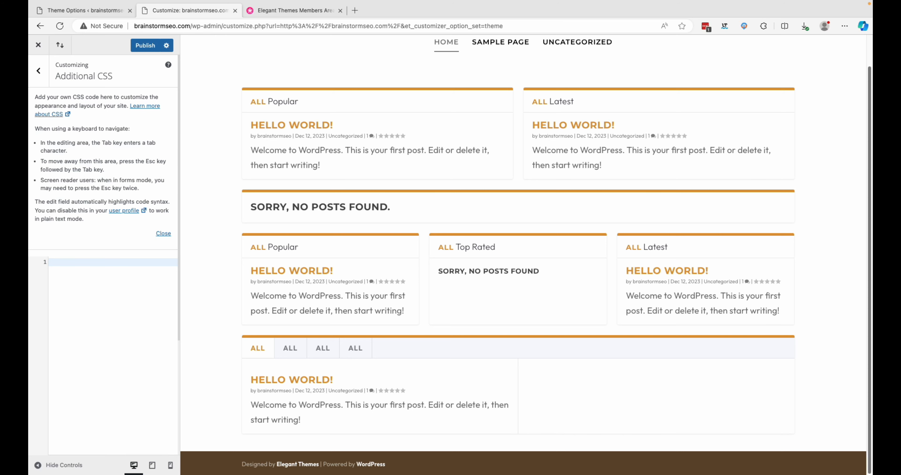
{"action": "left_click", "coordinate": [81, 263]}
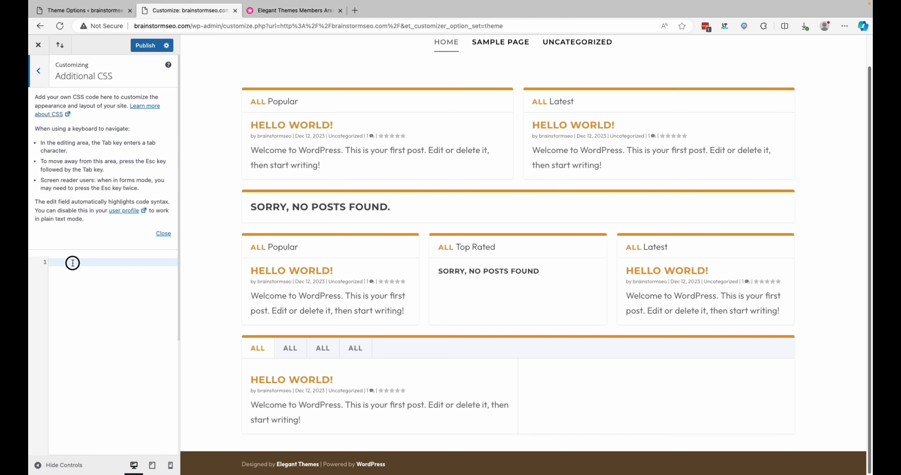
{"action": "type", "text": "/* Below gets rid of wordpress and elegant themes link on footer */ #footer-info {display: none;}"}
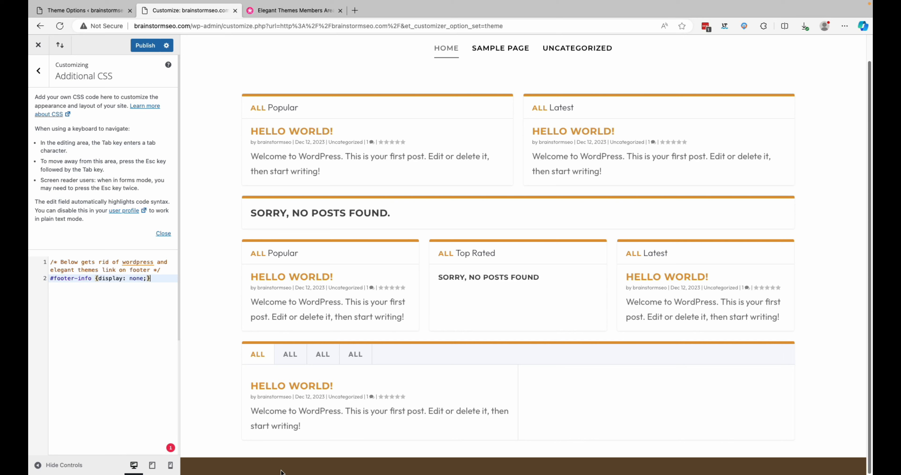
{"action": "left_click", "coordinate": [38, 71]}
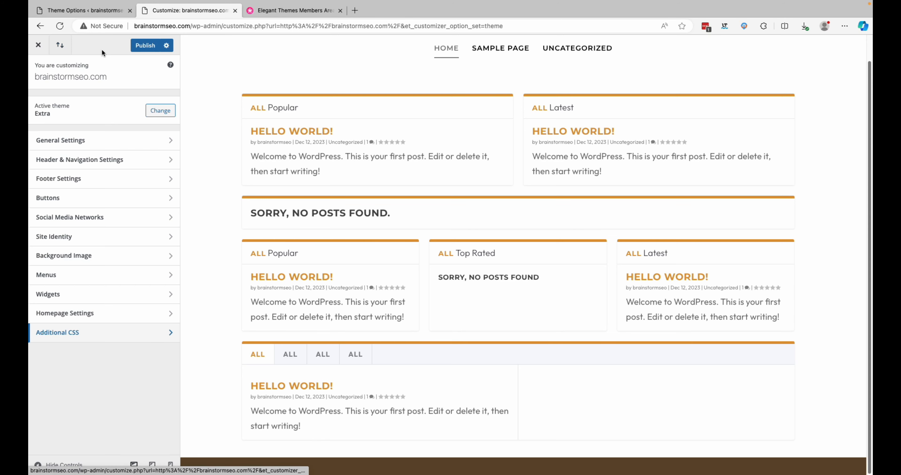
Step: Look through the footer's typography settings, and switch the footer's social icons off and on again
{"action": "left_click", "coordinate": [109, 176]}
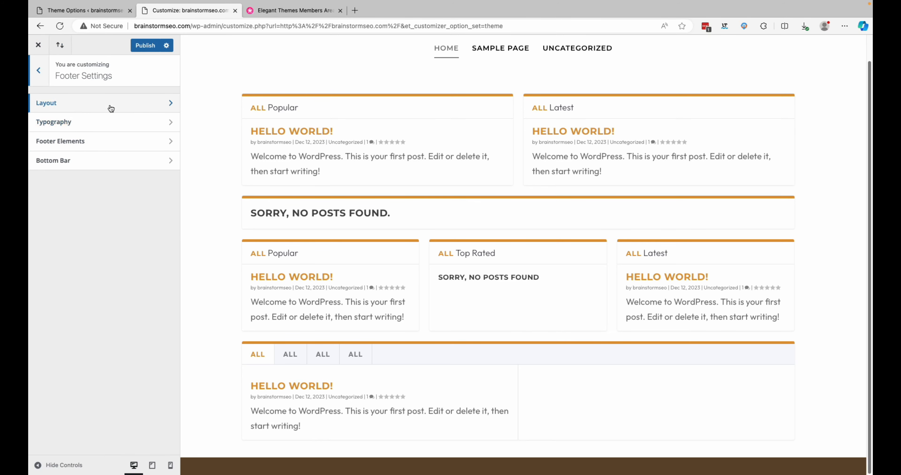
{"action": "left_click", "coordinate": [109, 121]}
{"action": "left_click", "coordinate": [40, 72]}
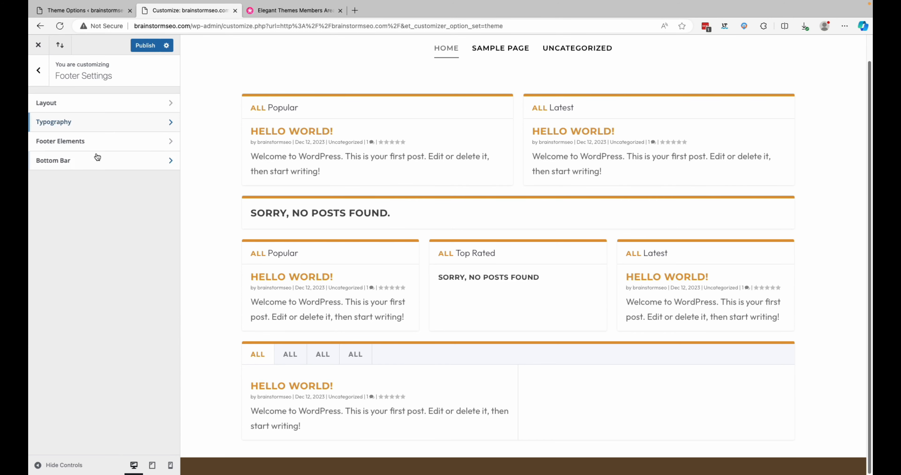
{"action": "left_click", "coordinate": [101, 138]}
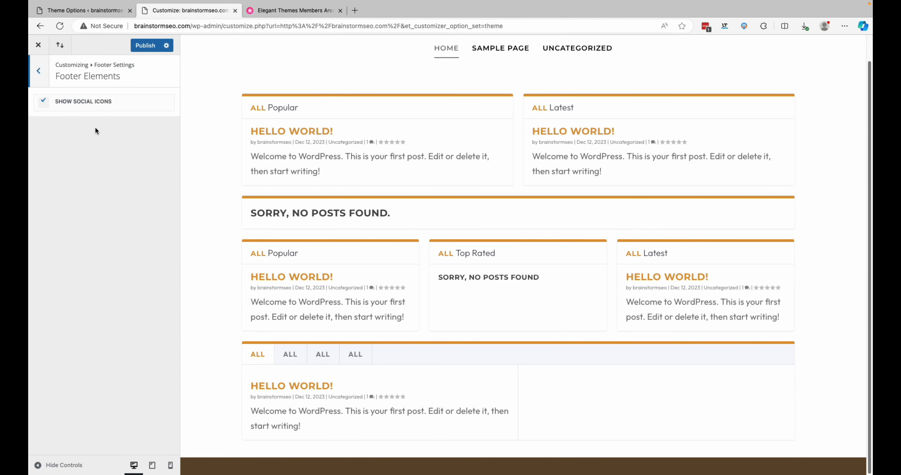
{"action": "left_click", "coordinate": [44, 102]}
{"action": "left_click", "coordinate": [44, 102]}
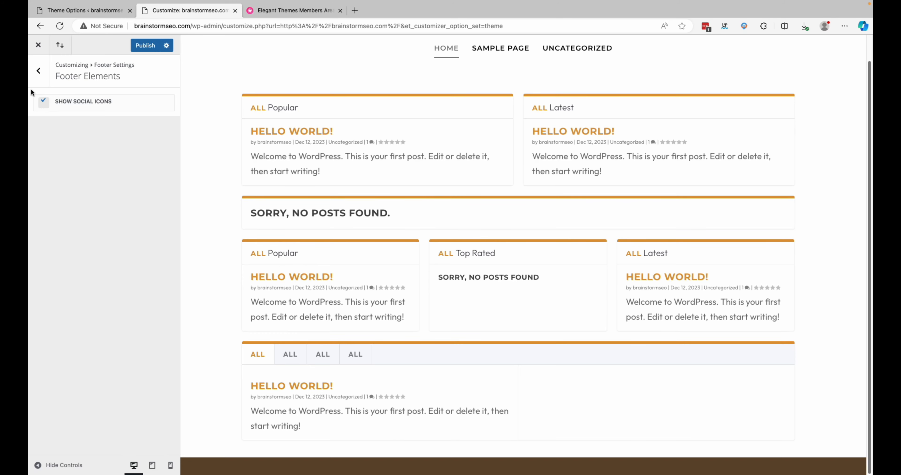
{"action": "left_click", "coordinate": [41, 72]}
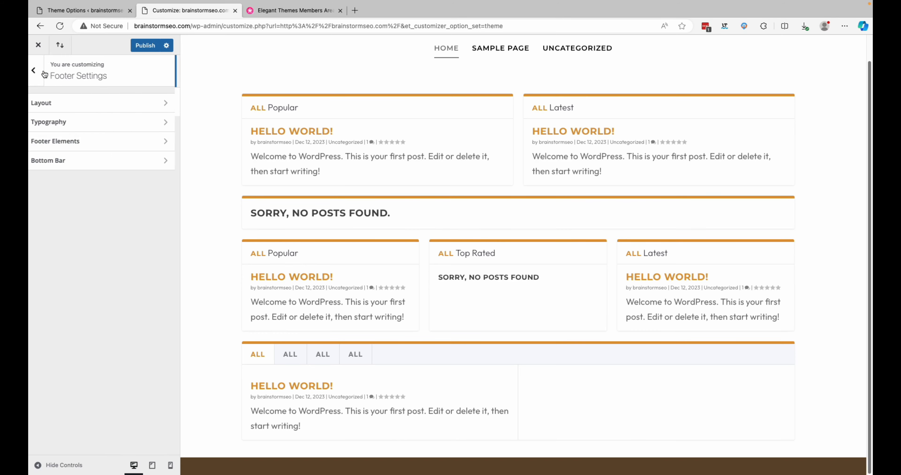
Step: Look over the footer's bottom bar settings and publish the customizer changes
{"action": "left_click", "coordinate": [112, 166]}
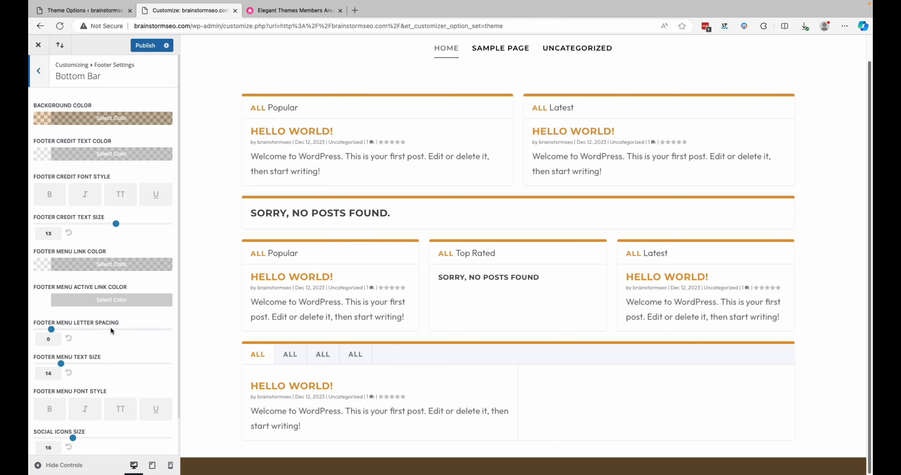
{"action": "scroll", "coordinate": [110, 330], "scroll_direction": "down", "scroll_amount": 2}
{"action": "scroll", "coordinate": [111, 331], "scroll_direction": "up", "scroll_amount": 2}
{"action": "left_click", "coordinate": [39, 71]}
{"action": "left_click", "coordinate": [39, 72]}
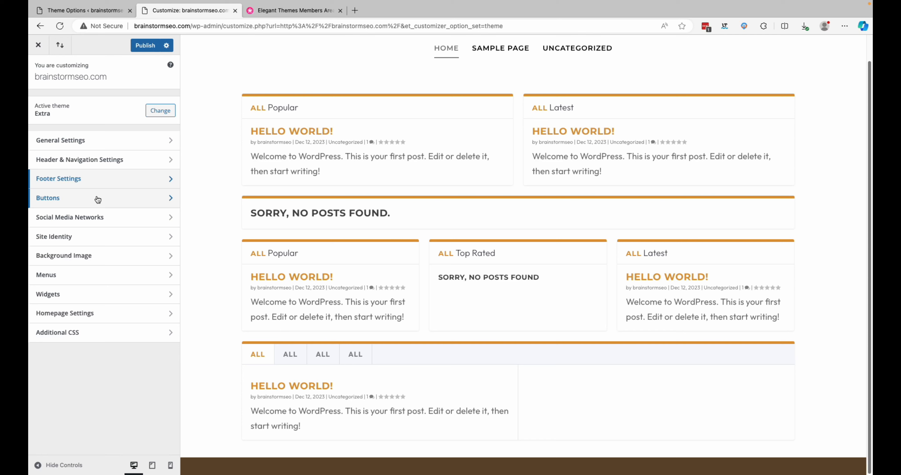
{"action": "left_click", "coordinate": [149, 45]}
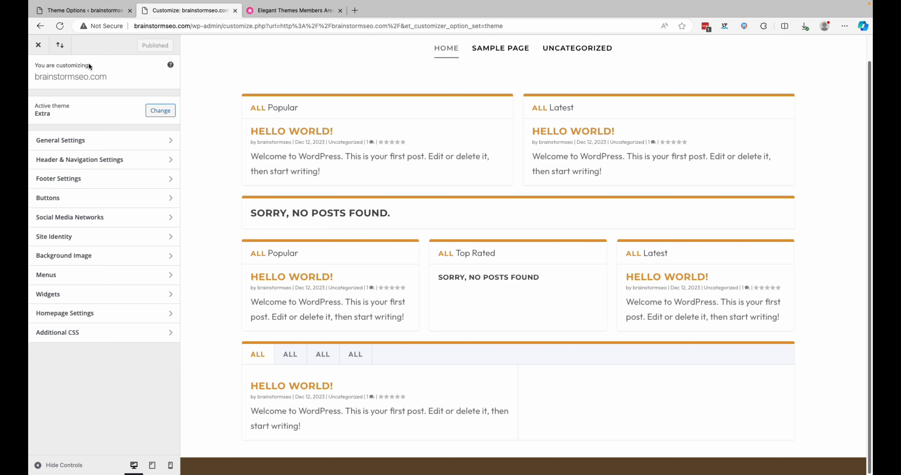
Step: Start building a new template in the Theme Builder, assigning it to All Pages and the Homepage
{"action": "left_click", "coordinate": [84, 10]}
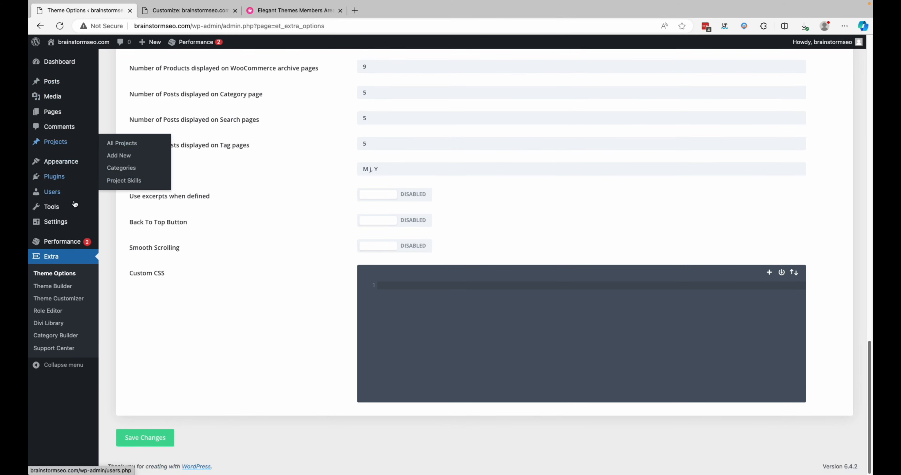
{"action": "left_click", "coordinate": [60, 288]}
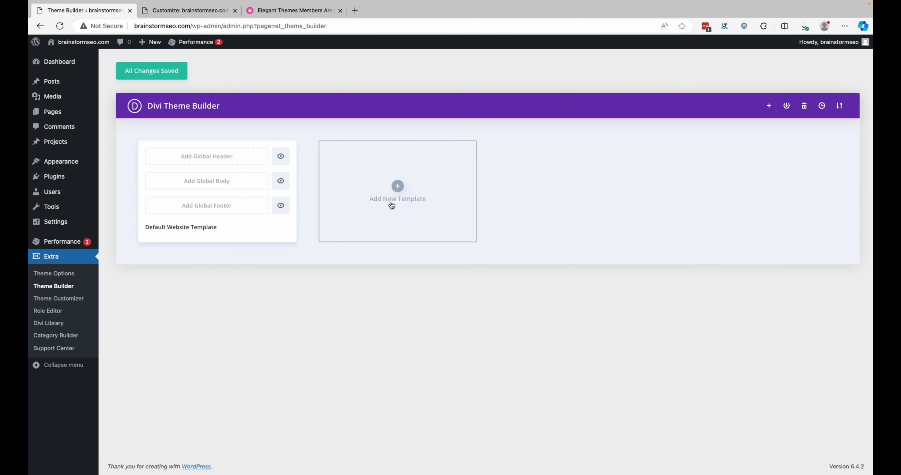
{"action": "left_click", "coordinate": [395, 195]}
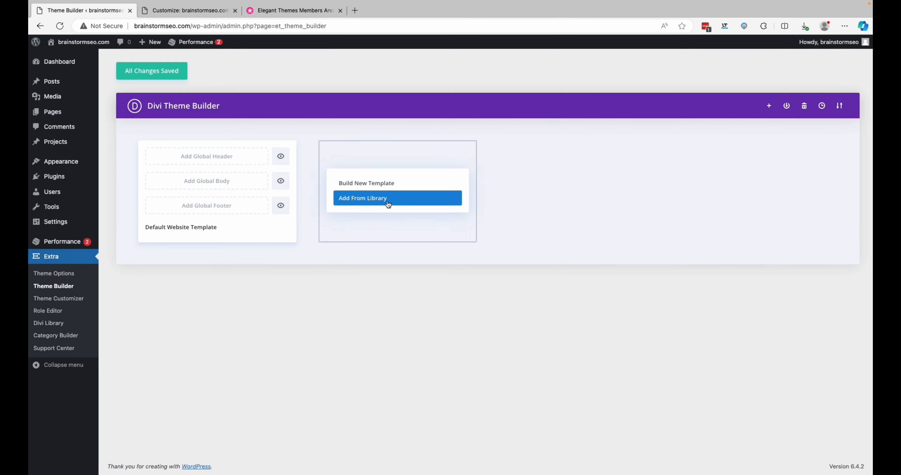
{"action": "left_click", "coordinate": [383, 184]}
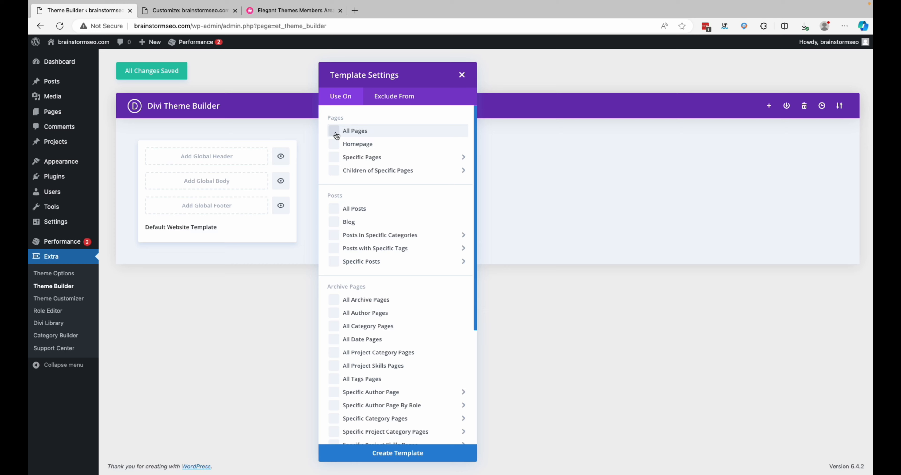
{"action": "left_click", "coordinate": [335, 133]}
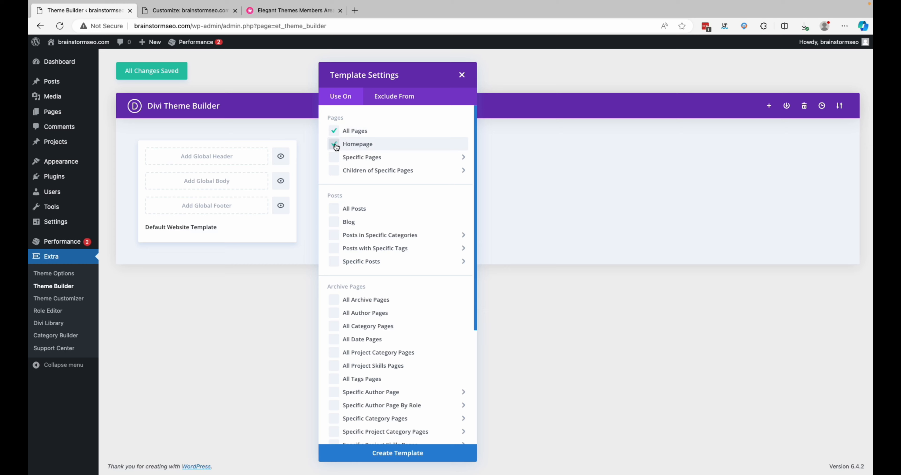
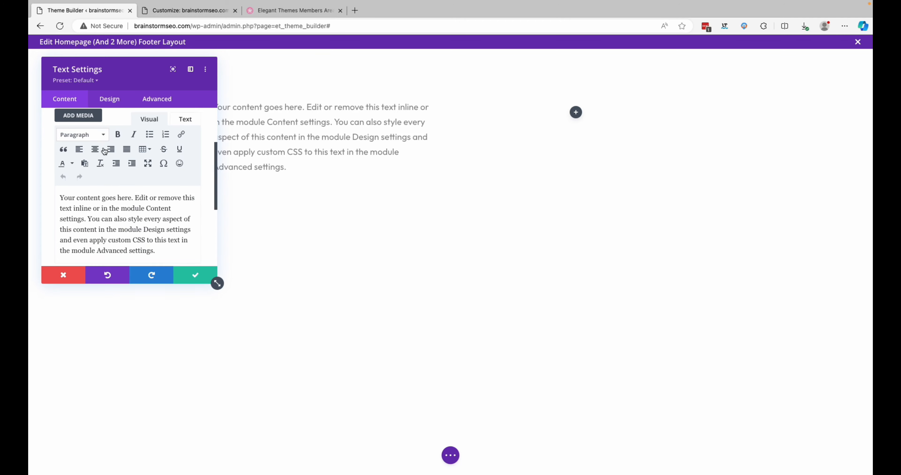
Step: Keep the first text module's placeholder content and add a Text module with default content to the footer row's second column
{"action": "left_click", "coordinate": [191, 278]}
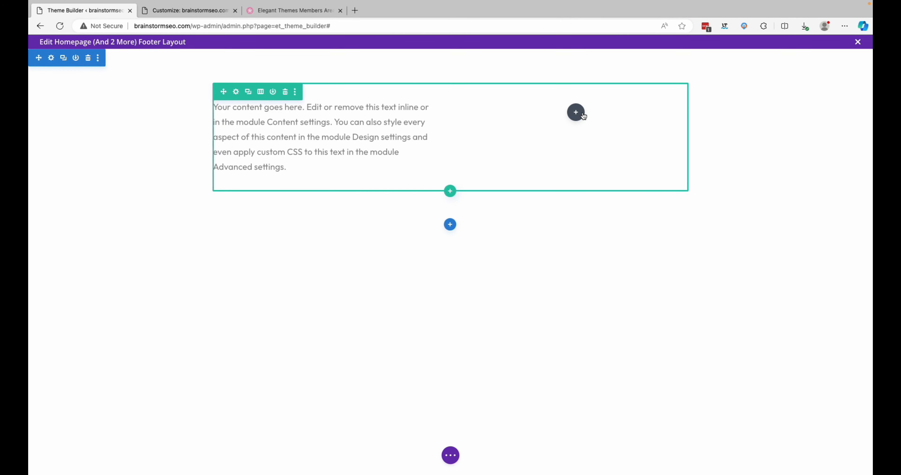
{"action": "left_click", "coordinate": [577, 114]}
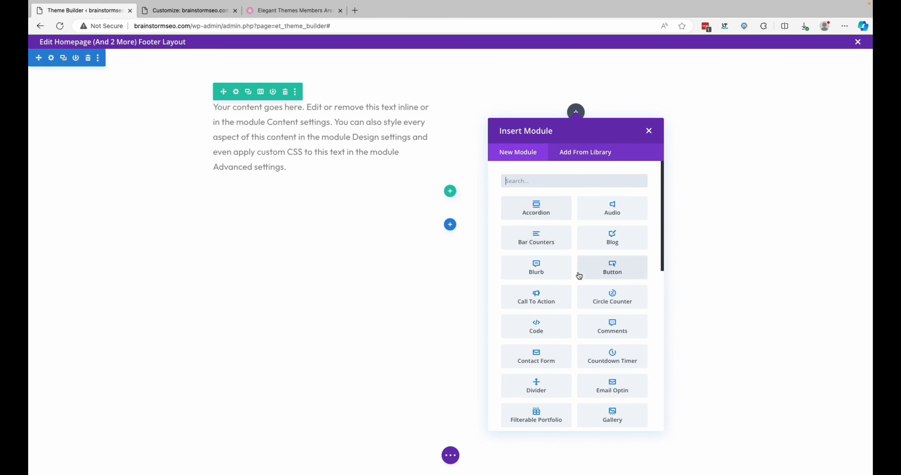
{"action": "scroll", "coordinate": [577, 276], "scroll_direction": "down", "scroll_amount": 6}
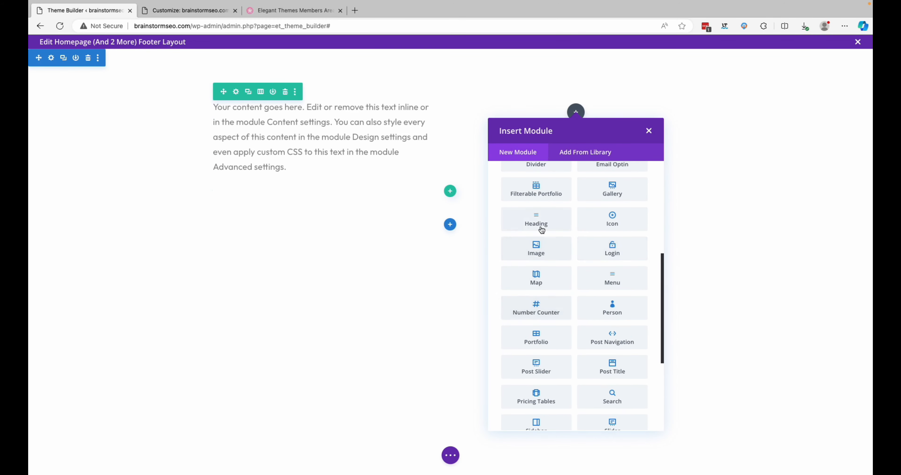
{"action": "scroll", "coordinate": [602, 274], "scroll_direction": "down", "scroll_amount": 5}
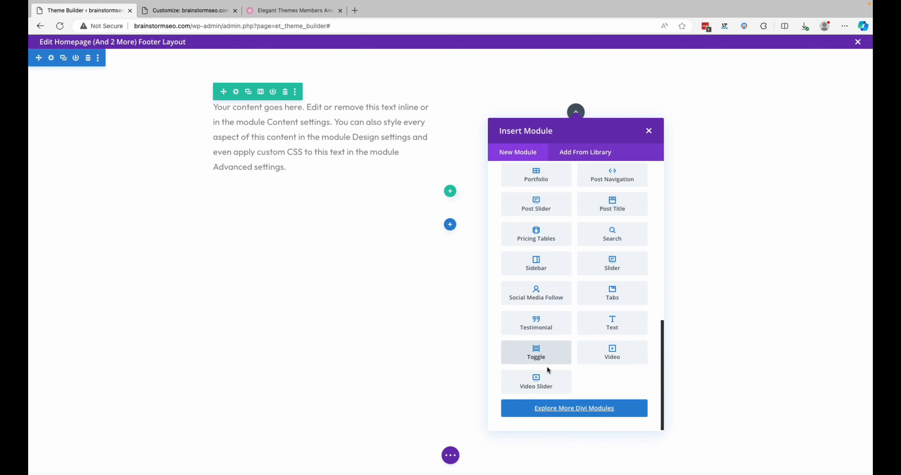
{"action": "scroll", "coordinate": [576, 334], "scroll_direction": "up", "scroll_amount": 4}
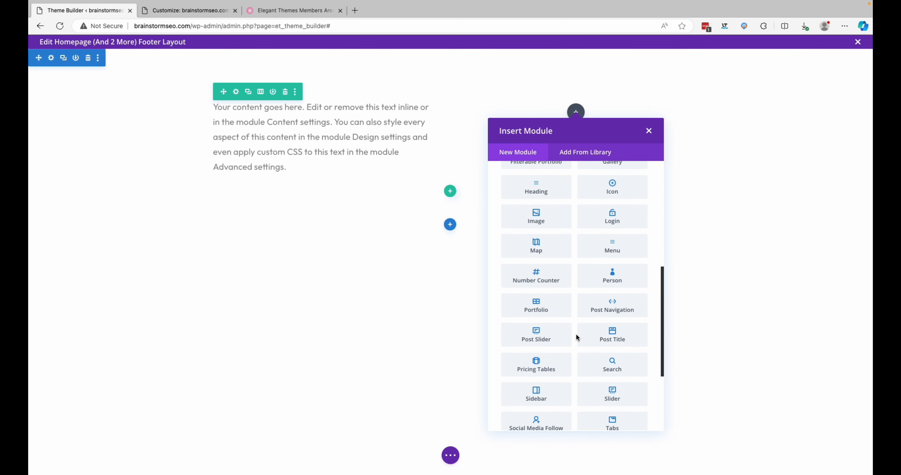
{"action": "scroll", "coordinate": [575, 335], "scroll_direction": "down", "scroll_amount": 2}
{"action": "left_click", "coordinate": [607, 378]}
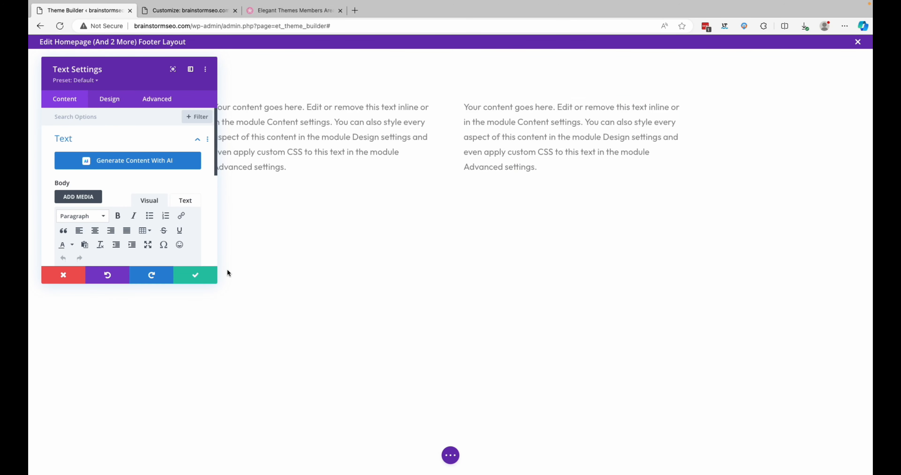
{"action": "left_click", "coordinate": [201, 275]}
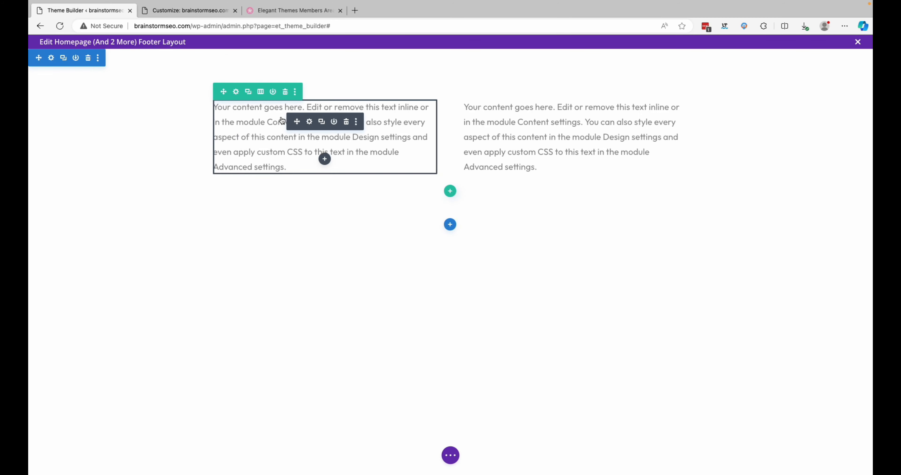
Step: Look through the footer section's design settings, including its Layout options
{"action": "left_click", "coordinate": [51, 59]}
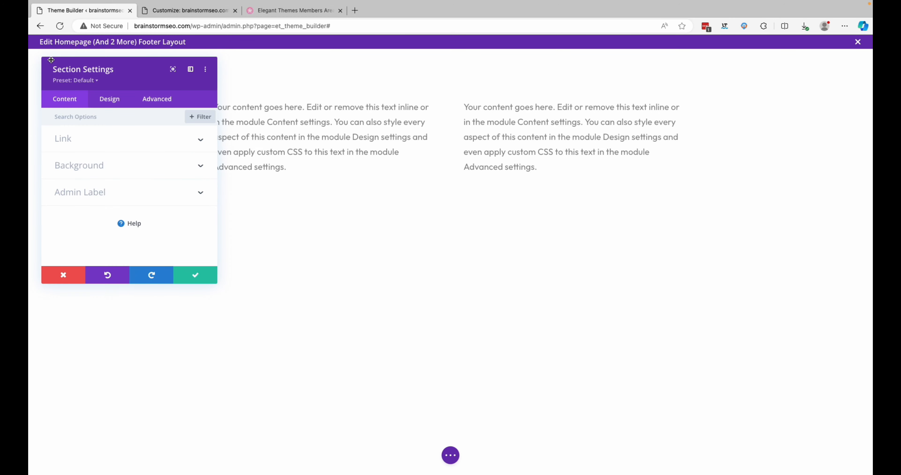
{"action": "left_click", "coordinate": [108, 101]}
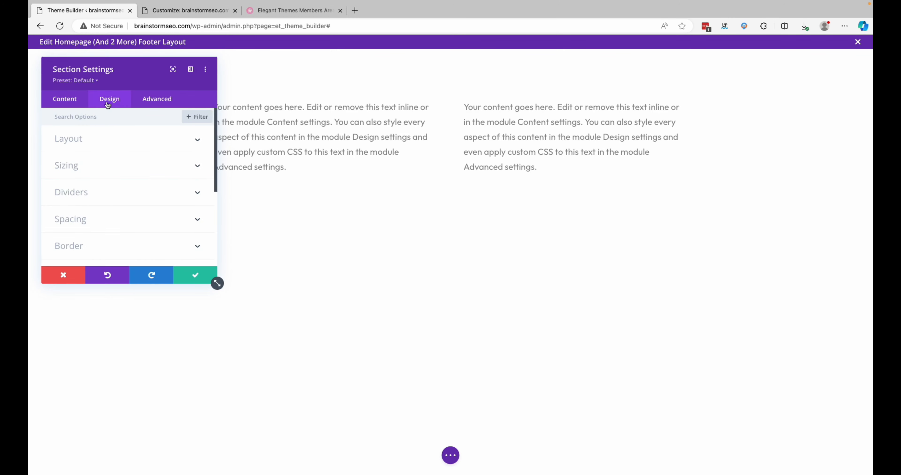
{"action": "left_click", "coordinate": [195, 144]}
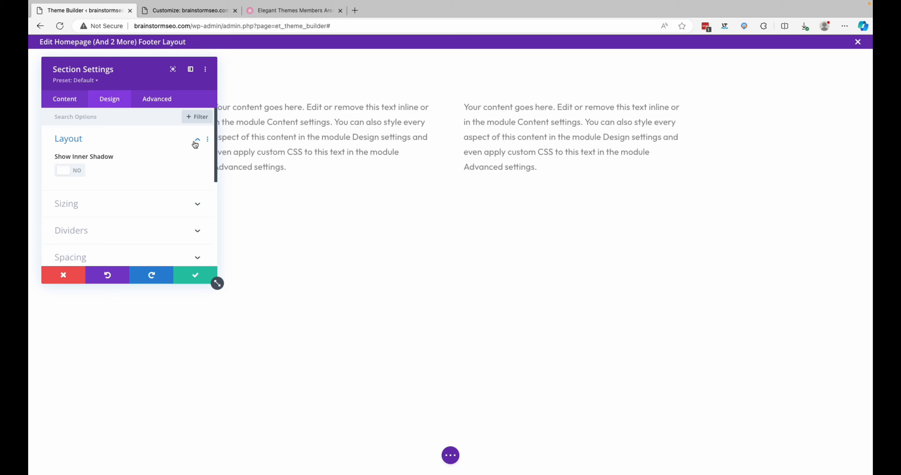
{"action": "left_click", "coordinate": [196, 143]}
{"action": "scroll", "coordinate": [181, 195], "scroll_direction": "down", "scroll_amount": 5}
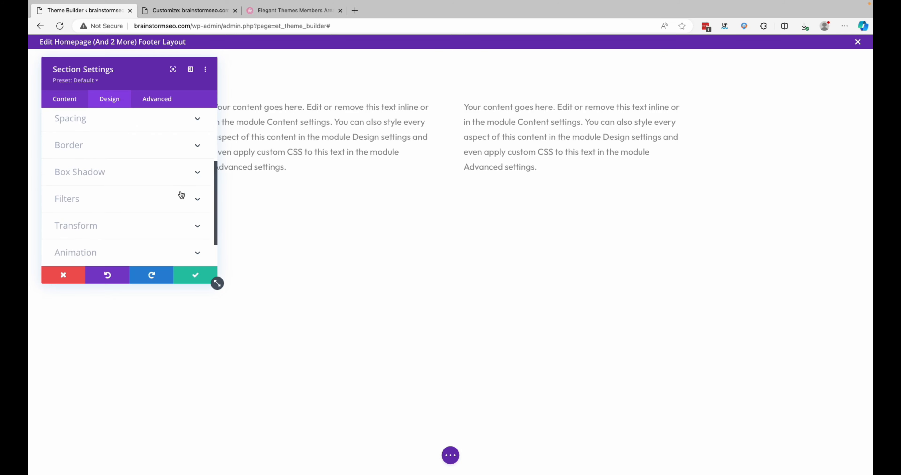
{"action": "scroll", "coordinate": [181, 195], "scroll_direction": "up", "scroll_amount": 5}
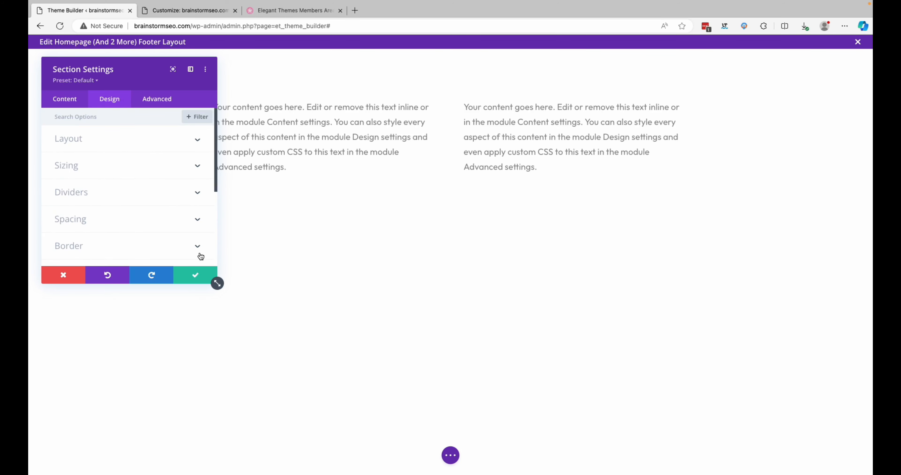
{"action": "left_click", "coordinate": [195, 276]}
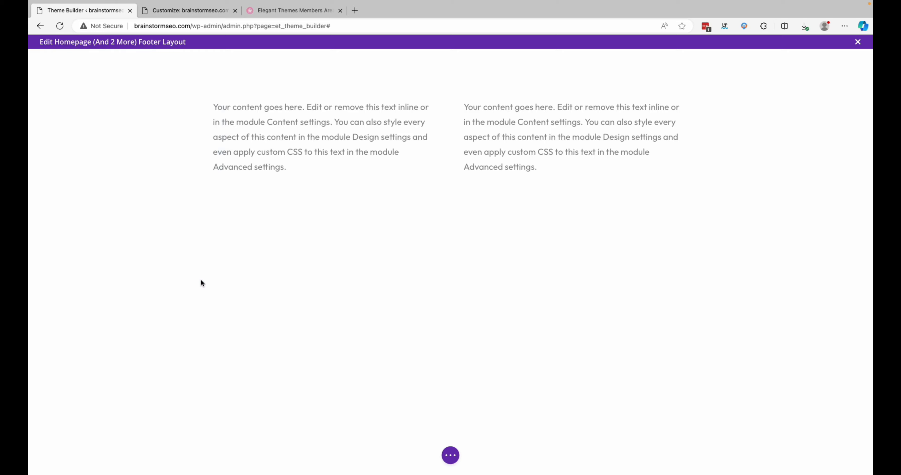
Step: Save the footer layout, and reload the customizer preview to check the footer before closing the customizer
{"action": "left_click", "coordinate": [450, 455]}
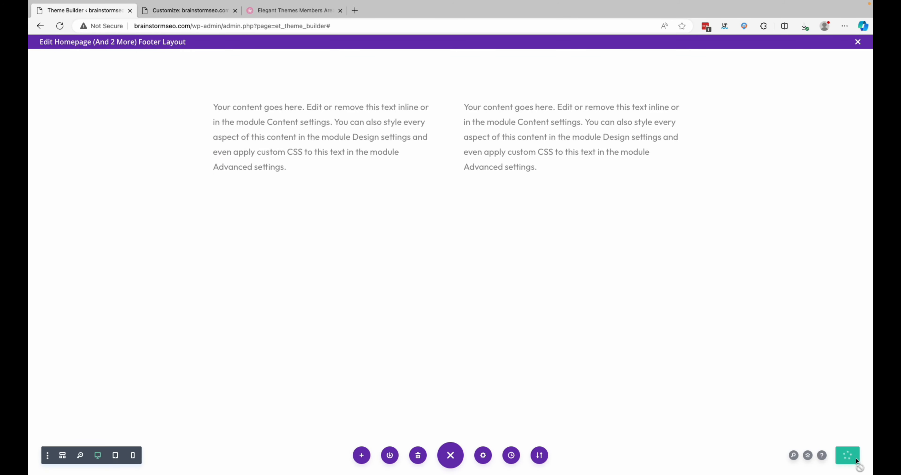
{"action": "left_click", "coordinate": [216, 13]}
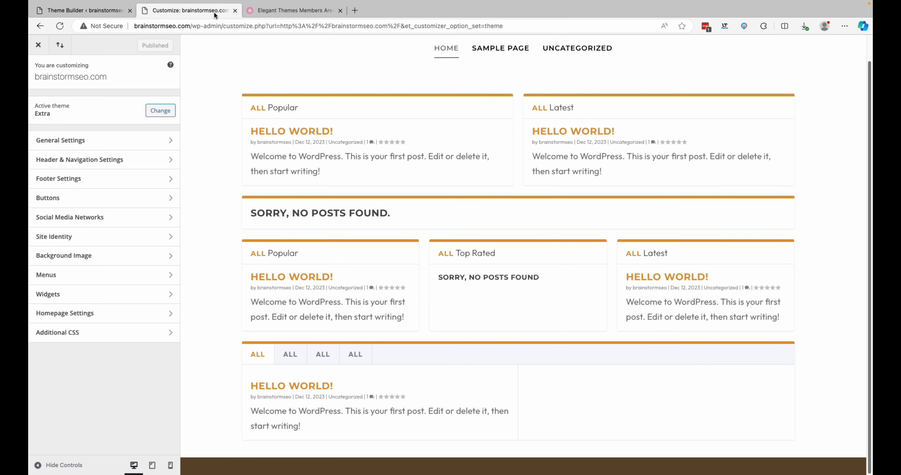
{"action": "left_click", "coordinate": [59, 27]}
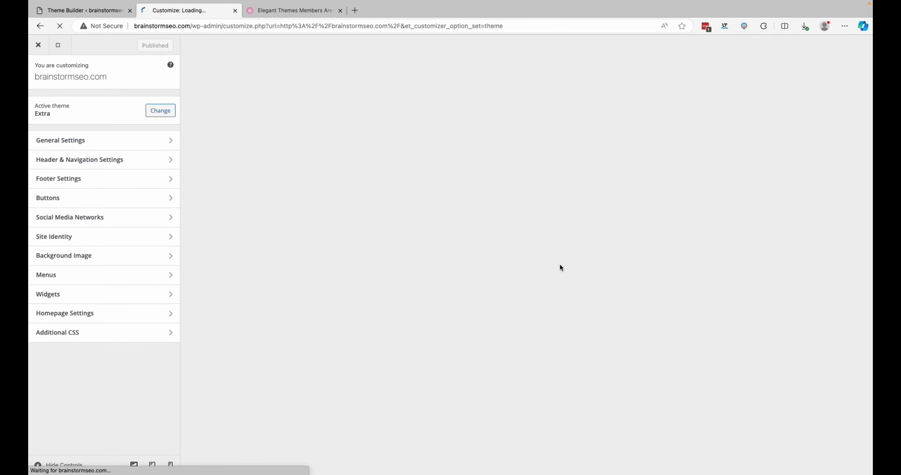
{"action": "scroll", "coordinate": [560, 265], "scroll_direction": "down", "scroll_amount": 2}
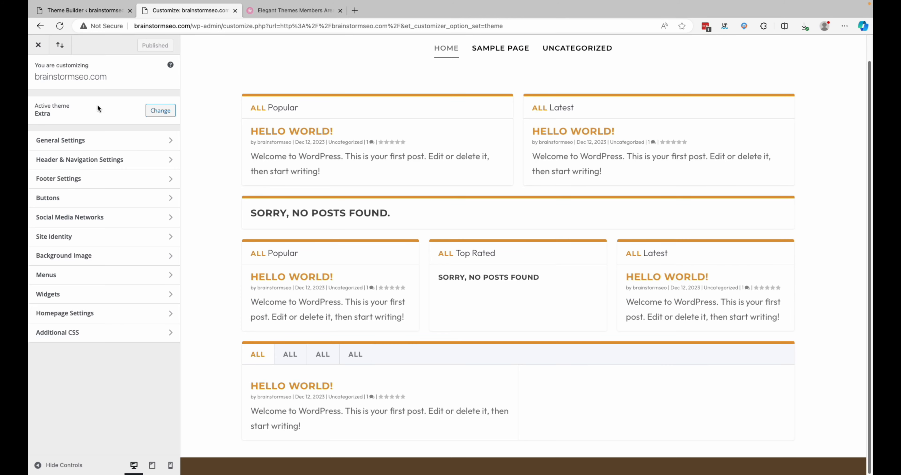
{"action": "left_click", "coordinate": [38, 47]}
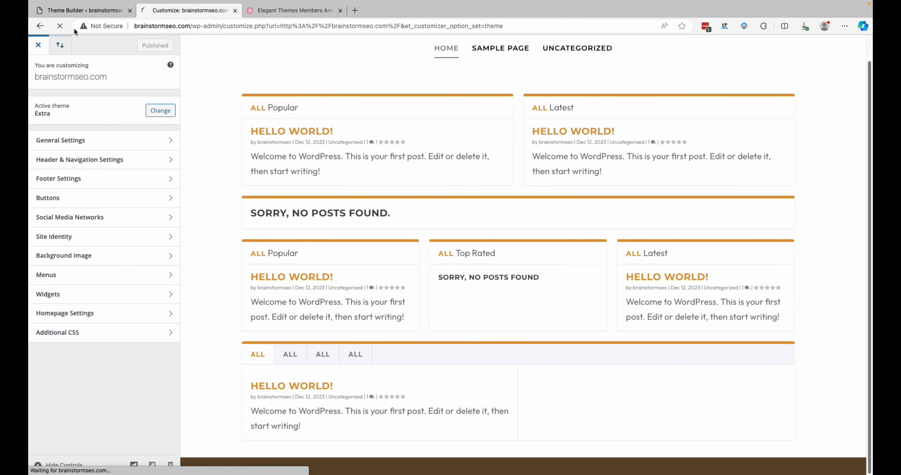
Step: Save the footer layout again, close its editor and save the Theme Builder changes
{"action": "left_click", "coordinate": [88, 10]}
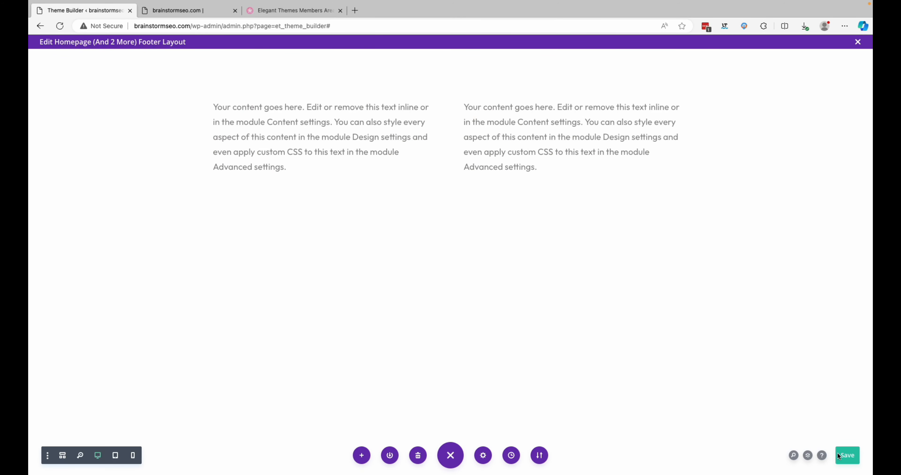
{"action": "left_click", "coordinate": [846, 455]}
{"action": "left_click", "coordinate": [450, 456]}
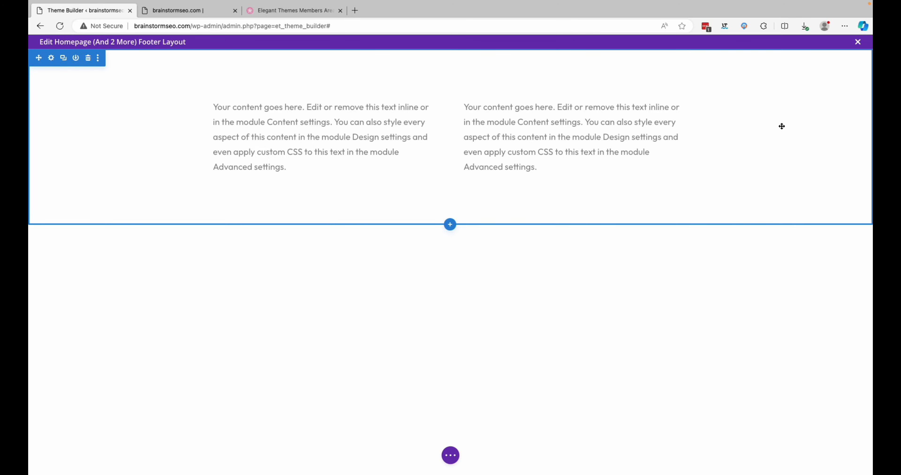
{"action": "left_click", "coordinate": [857, 42]}
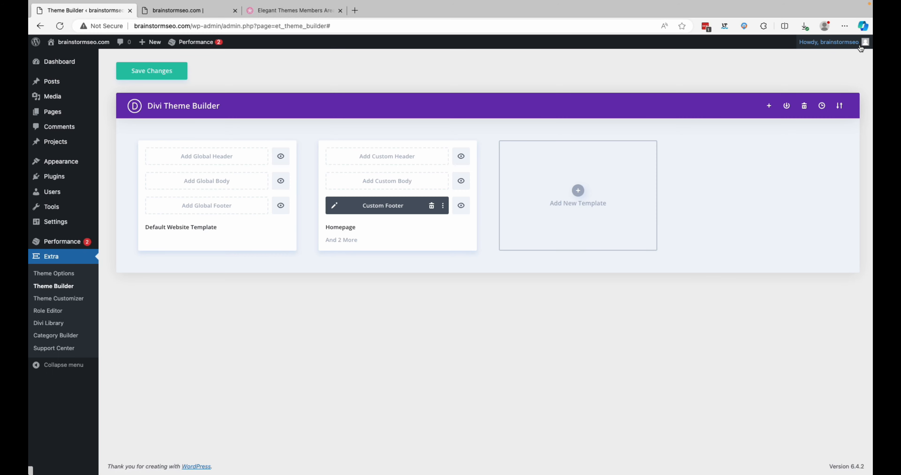
{"action": "left_click", "coordinate": [158, 74]}
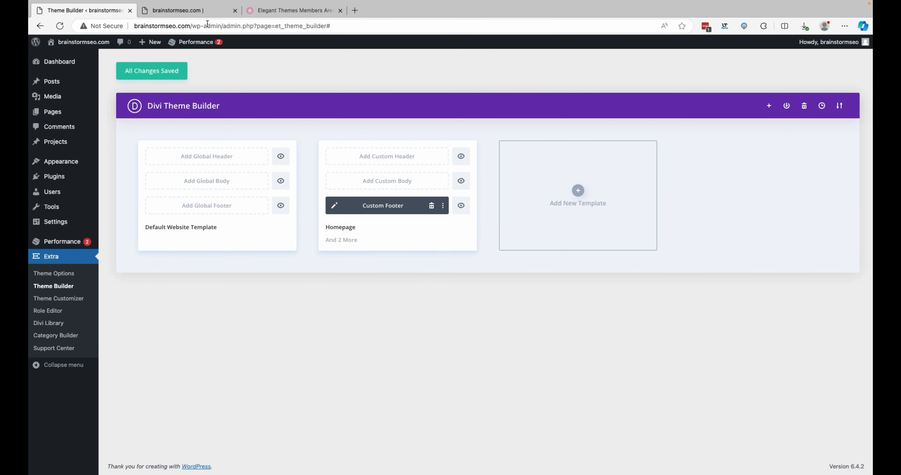
Step: Examine the custom footer on the live Hello World post and on the homepage
{"action": "left_click", "coordinate": [206, 11]}
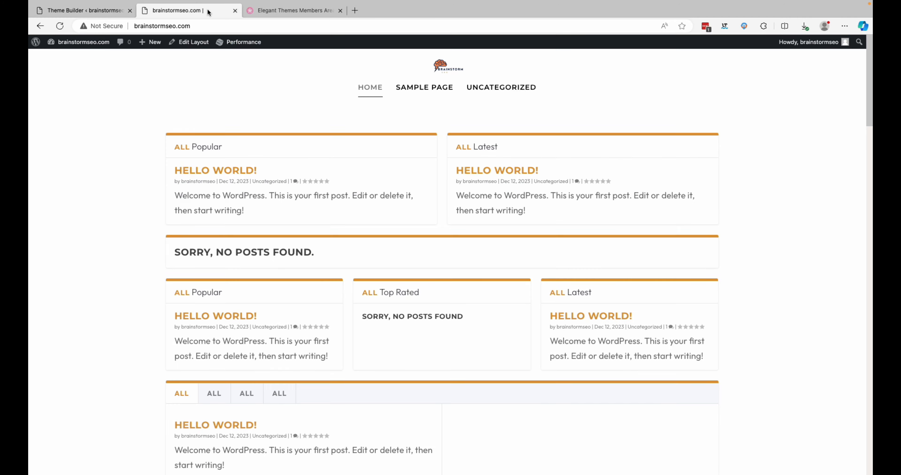
{"action": "left_click", "coordinate": [236, 171]}
{"action": "scroll", "coordinate": [458, 216], "scroll_direction": "down", "scroll_amount": 7}
{"action": "scroll", "coordinate": [458, 219], "scroll_direction": "down", "scroll_amount": 5}
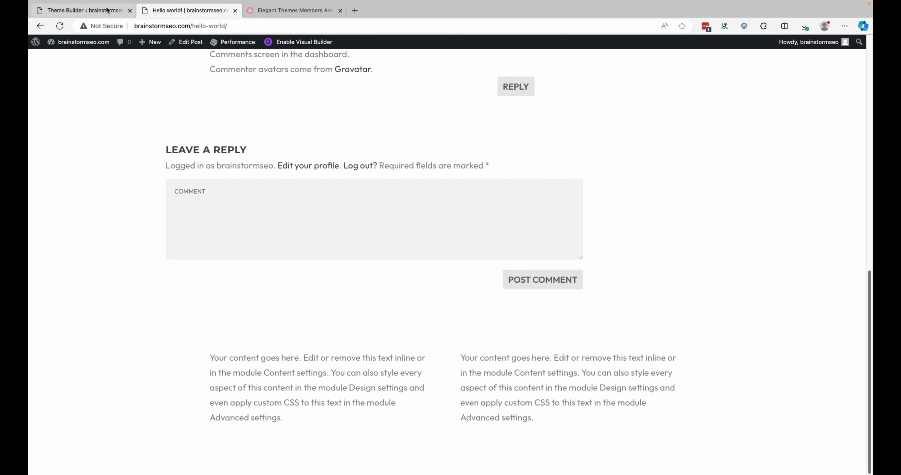
{"action": "scroll", "coordinate": [280, 100], "scroll_direction": "up", "scroll_amount": 12}
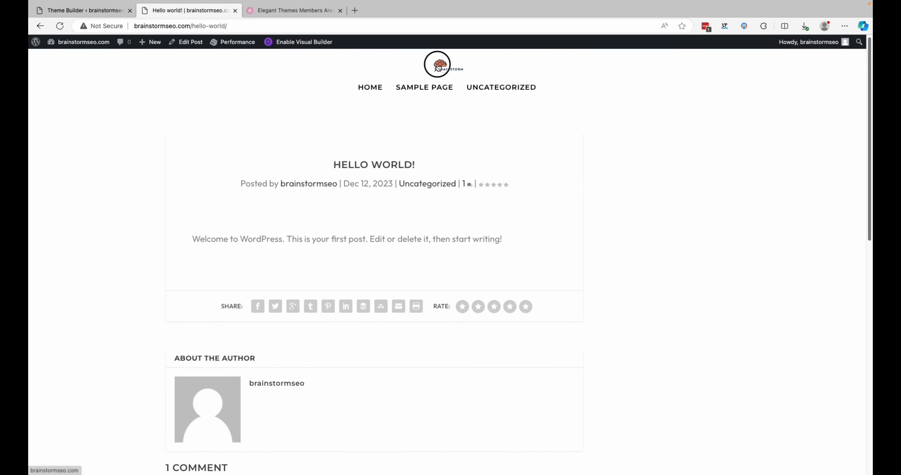
{"action": "left_click", "coordinate": [438, 67]}
{"action": "scroll", "coordinate": [515, 200], "scroll_direction": "down", "scroll_amount": 4}
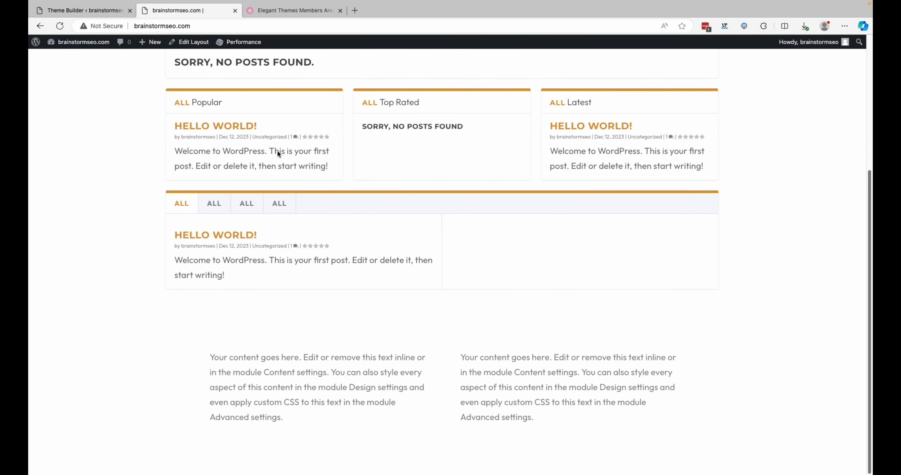
Step: Return to the Theme Builder and open the Homepage template's custom footer for editing
{"action": "mouse_move", "coordinate": [110, 3]}
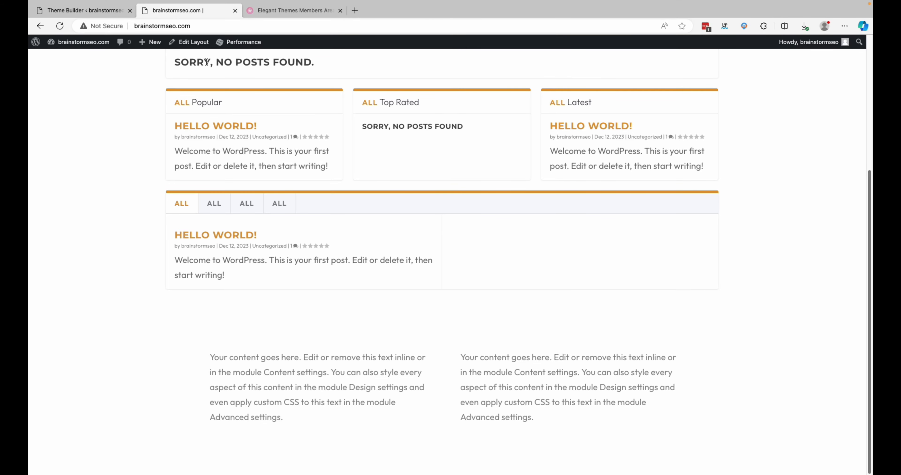
{"action": "left_click", "coordinate": [105, 10]}
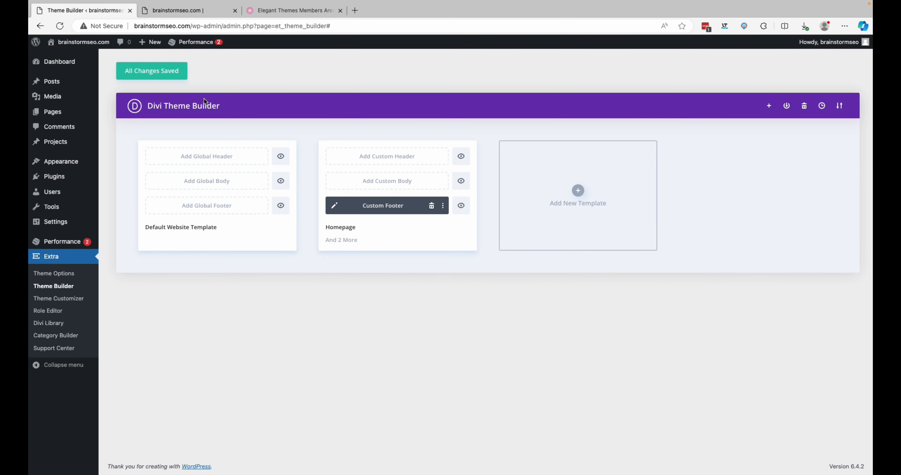
{"action": "left_click", "coordinate": [335, 207]}
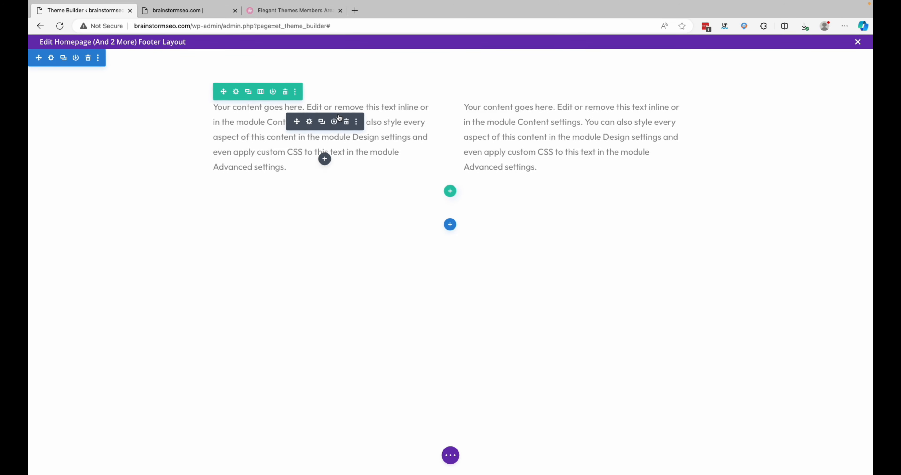
Step: Look through the footer row's design settings, including its Sizing options
{"action": "left_click", "coordinate": [236, 92]}
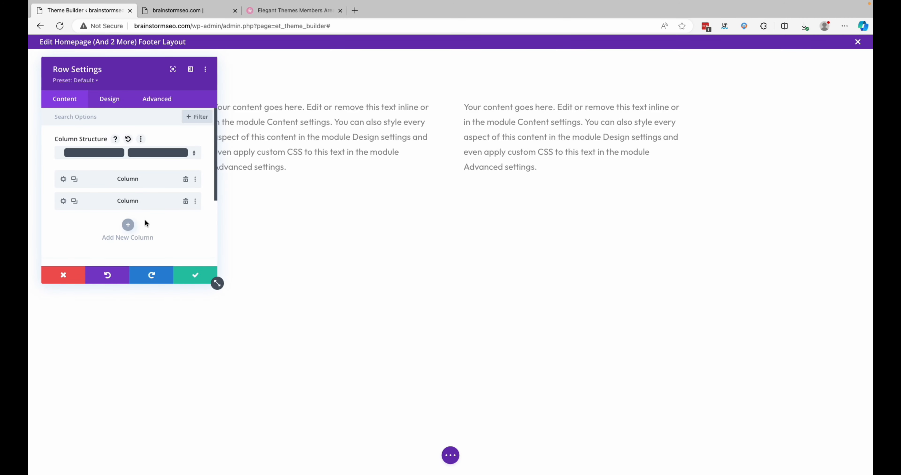
{"action": "left_click", "coordinate": [118, 104]}
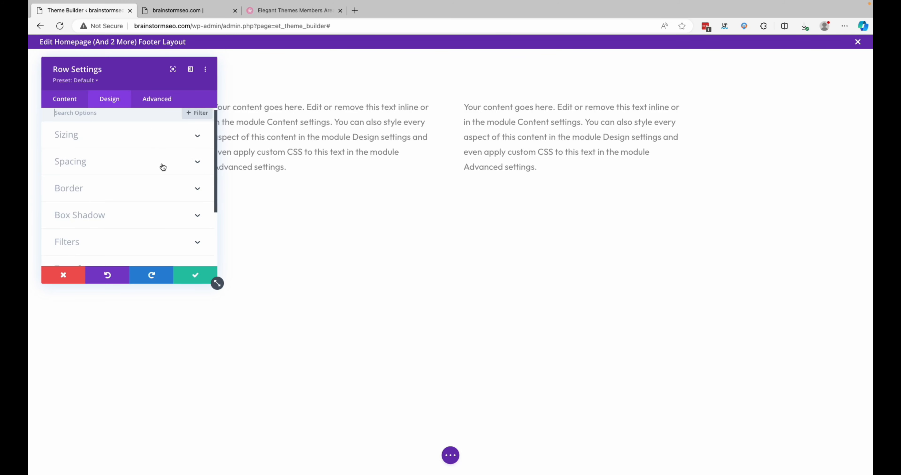
{"action": "scroll", "coordinate": [160, 167], "scroll_direction": "down", "scroll_amount": 3}
{"action": "scroll", "coordinate": [161, 166], "scroll_direction": "up", "scroll_amount": 3}
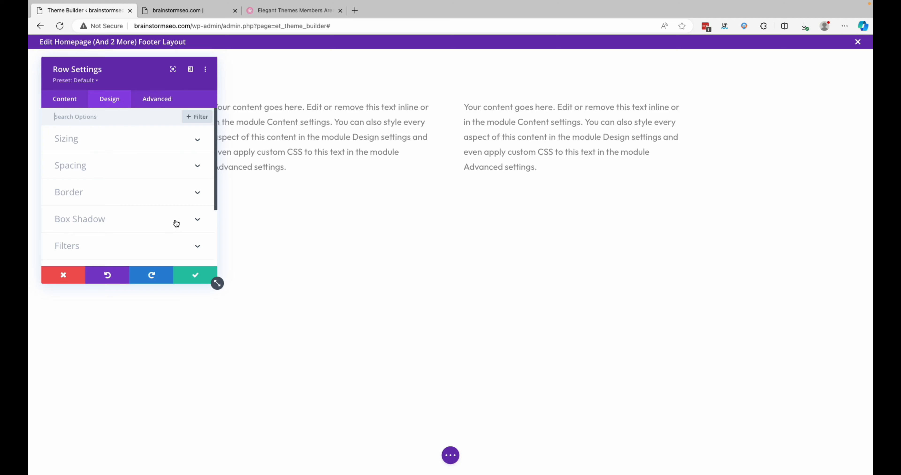
{"action": "scroll", "coordinate": [175, 223], "scroll_direction": "down", "scroll_amount": 3}
{"action": "scroll", "coordinate": [177, 222], "scroll_direction": "up", "scroll_amount": 1}
{"action": "scroll", "coordinate": [178, 222], "scroll_direction": "up", "scroll_amount": 2}
{"action": "left_click", "coordinate": [198, 141]}
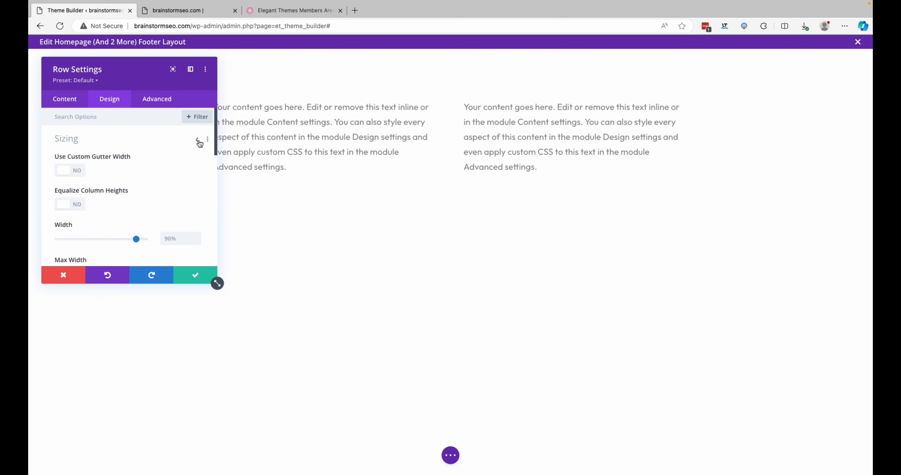
{"action": "left_click", "coordinate": [197, 140]}
{"action": "left_click", "coordinate": [201, 277]}
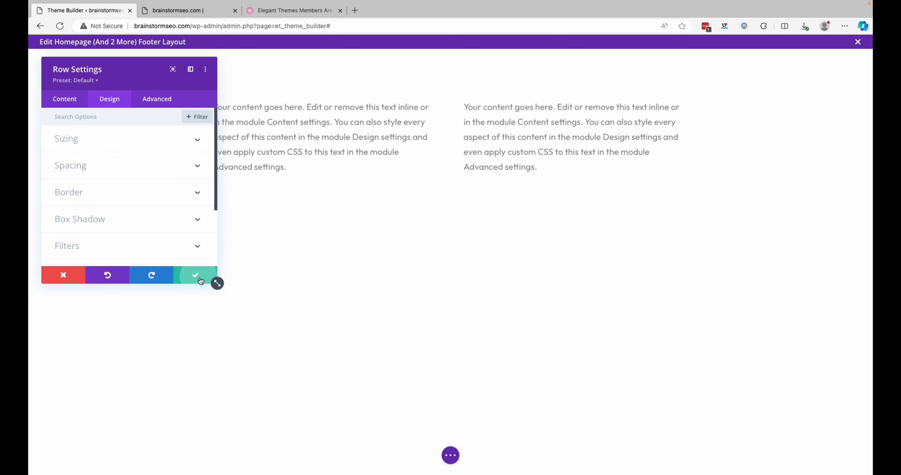
Step: Open the footer section's background color options
{"action": "left_click", "coordinate": [52, 58]}
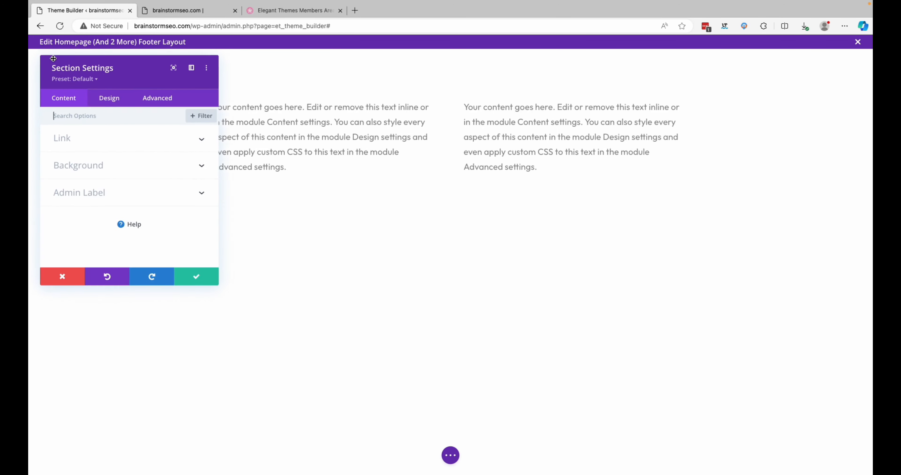
{"action": "left_click", "coordinate": [197, 168]}
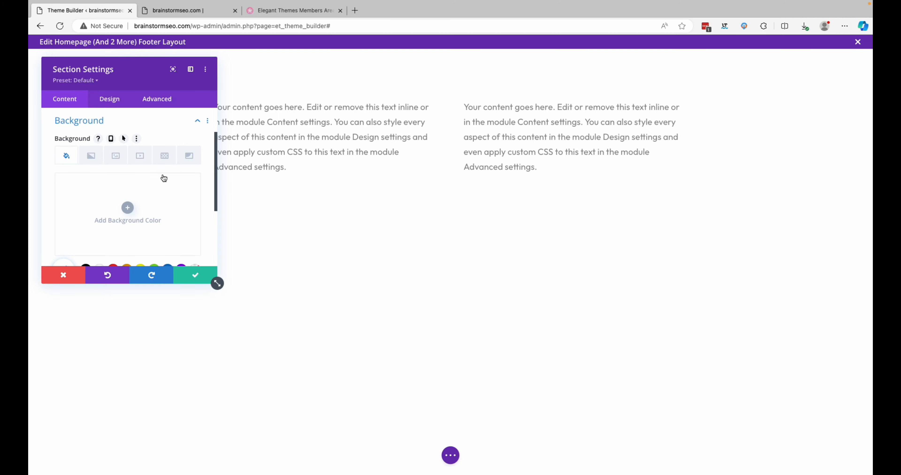
{"action": "scroll", "coordinate": [161, 177], "scroll_direction": "down", "scroll_amount": 3}
{"action": "scroll", "coordinate": [164, 178], "scroll_direction": "up", "scroll_amount": 5}
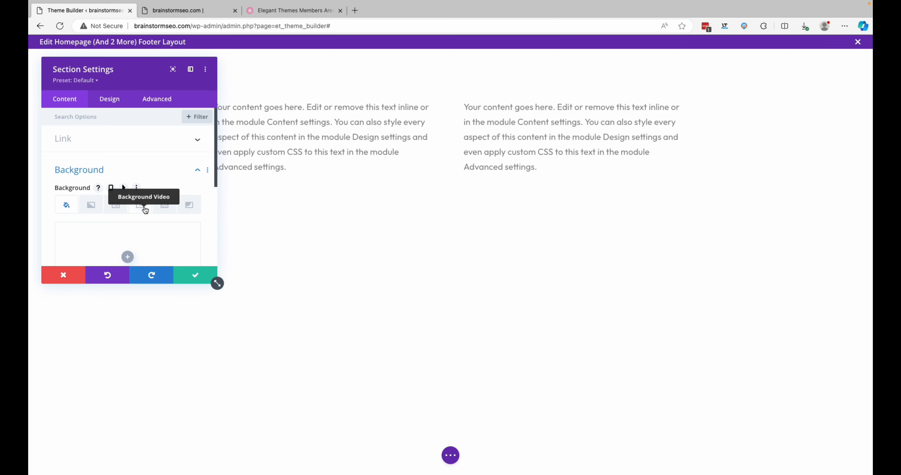
{"action": "scroll", "coordinate": [91, 201], "scroll_direction": "down", "scroll_amount": 3}
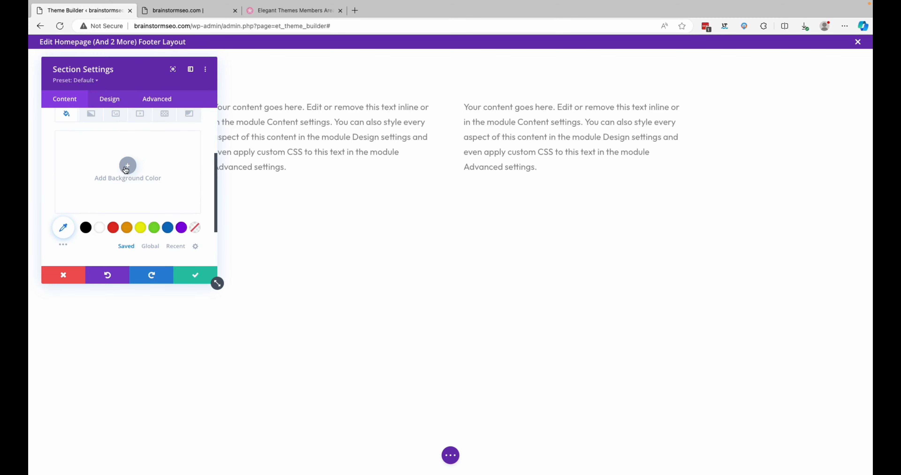
Step: Try black and a grey of #999999 as the footer section's background color
{"action": "left_click", "coordinate": [86, 228]}
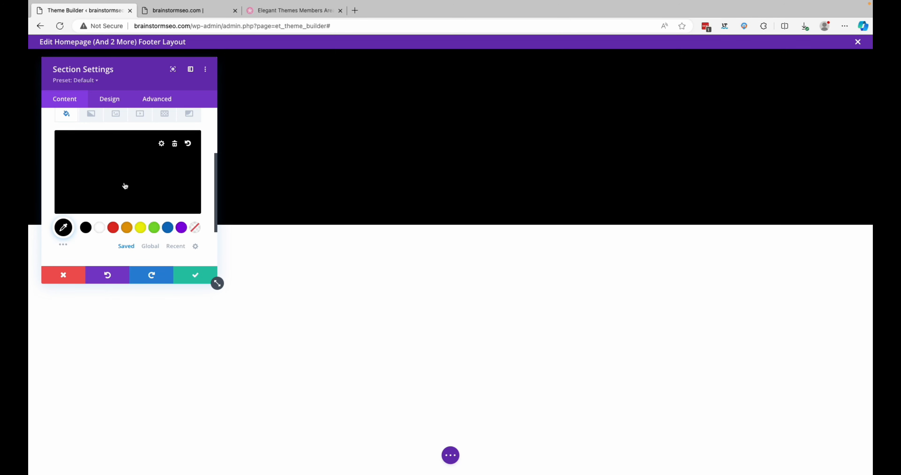
{"action": "left_click", "coordinate": [97, 204]}
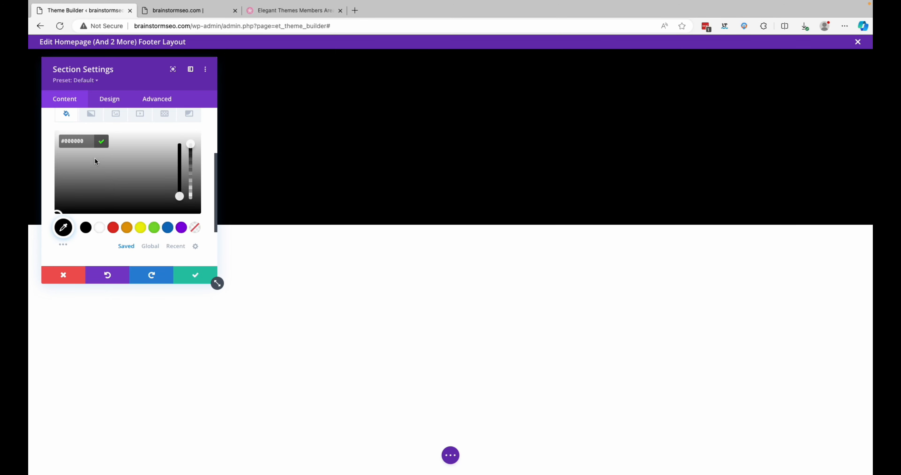
{"action": "mouse_move", "coordinate": [95, 161]}
{"action": "left_mouse_down"}
{"action": "mouse_move", "coordinate": [115, 171]}
{"action": "mouse_move", "coordinate": [100, 167]}
{"action": "left_mouse_up"}
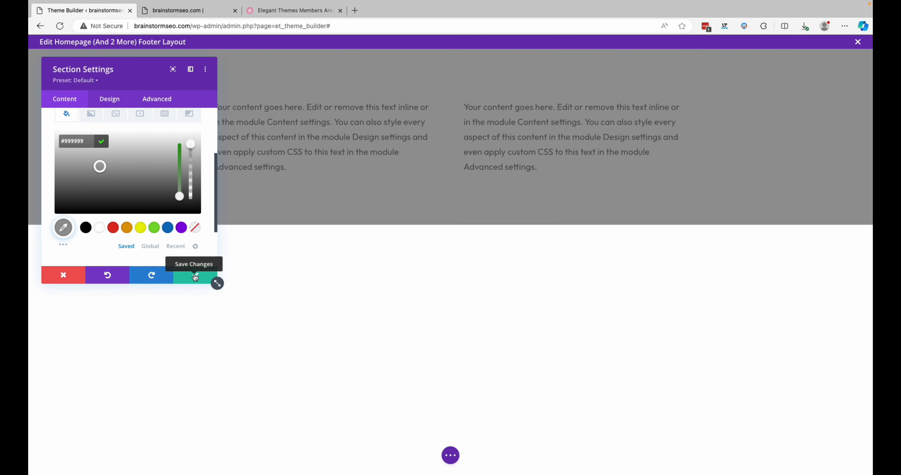
Step: Set the footer section's background to orange at 70% opacity, rgba(224,153,0,0.7), and apply the section settings
{"action": "left_click", "coordinate": [127, 228]}
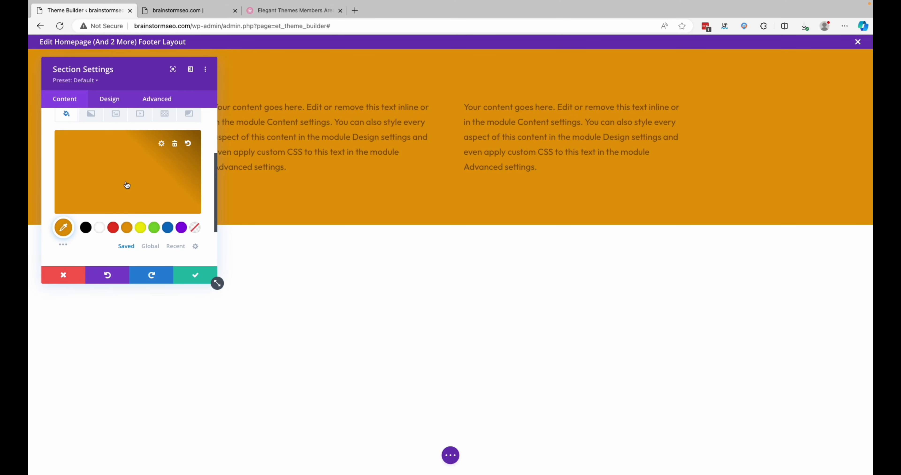
{"action": "left_click", "coordinate": [107, 165]}
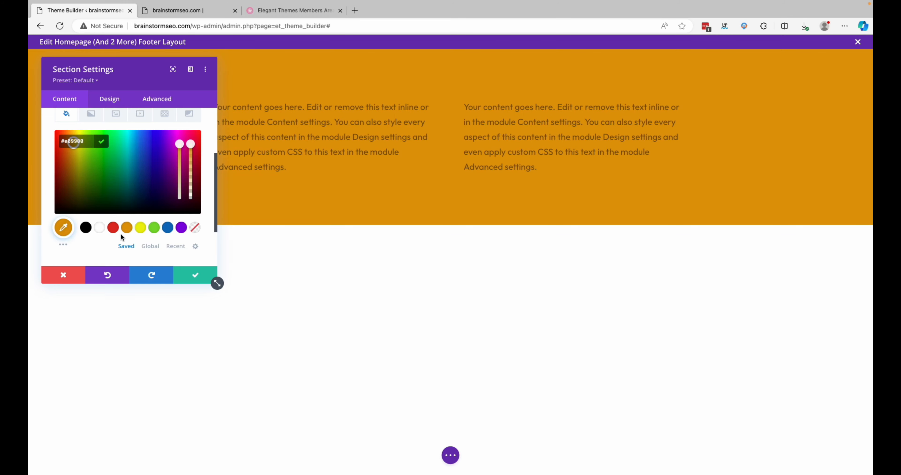
{"action": "left_click", "coordinate": [126, 228]}
{"action": "left_click", "coordinate": [97, 156]}
{"action": "left_click_drag", "start_coordinate": [180, 144], "coordinate": [191, 169]}
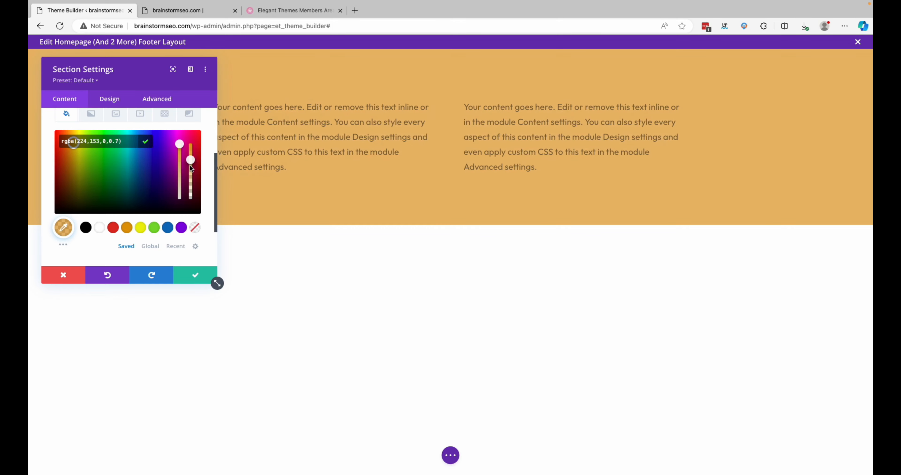
{"action": "left_click", "coordinate": [202, 276]}
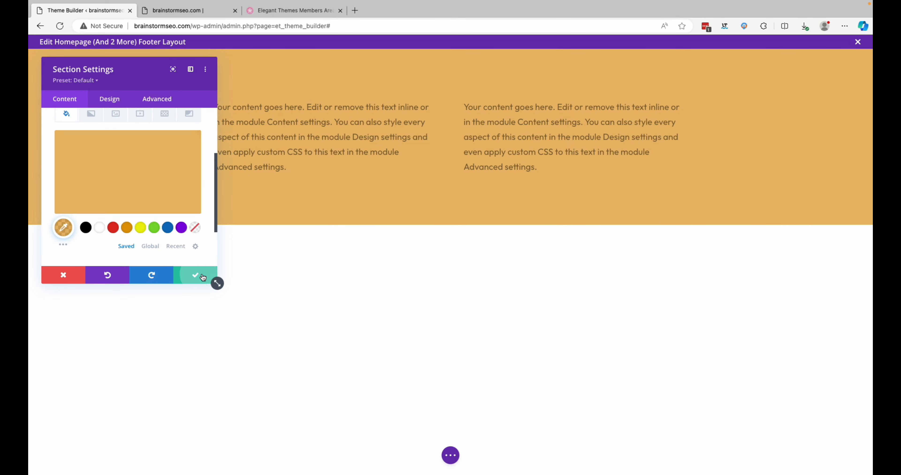
Step: Save the recolored footer layout, close its editor and make sure the Theme Builder changes are saved
{"action": "left_click", "coordinate": [453, 456]}
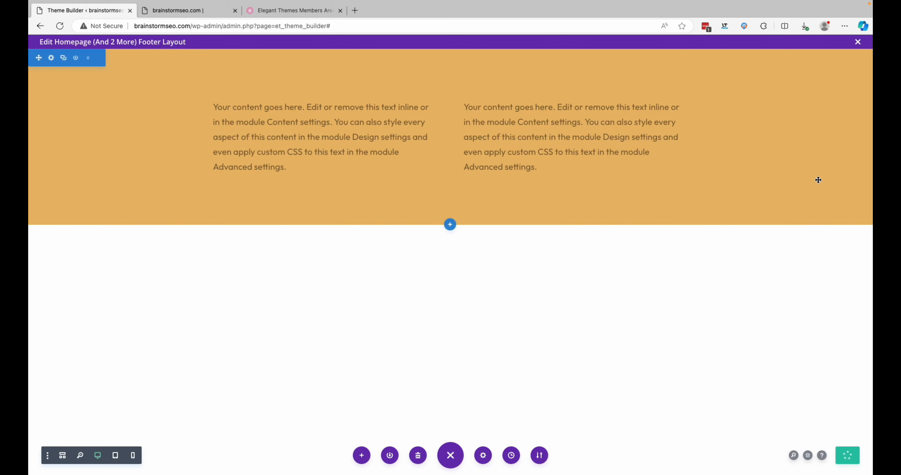
{"action": "left_click", "coordinate": [858, 42]}
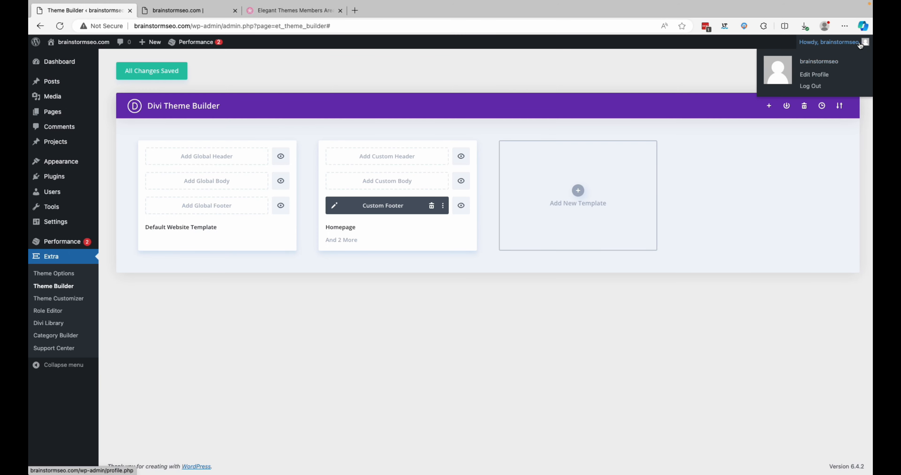
{"action": "left_click", "coordinate": [168, 72]}
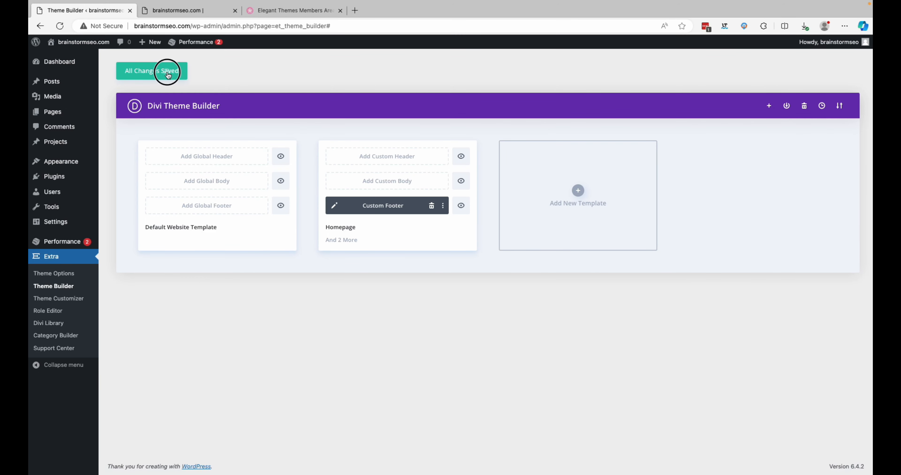
Step: Check the footer's background color on the live homepage
{"action": "left_click", "coordinate": [186, 11]}
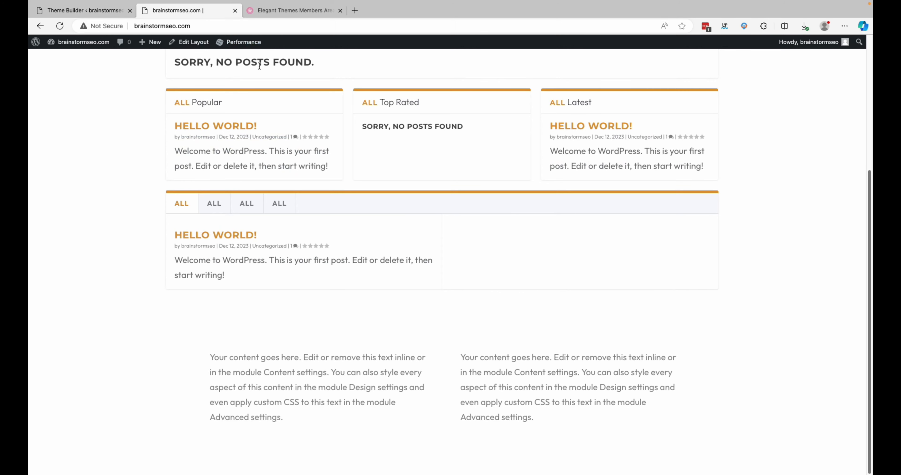
Step: Reload the live homepage and examine its layout from the header down to the footer
{"action": "left_click", "coordinate": [59, 26]}
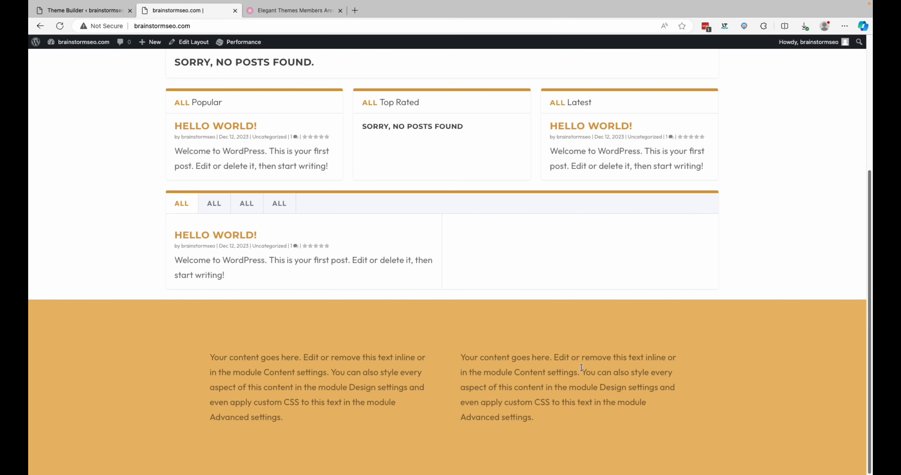
{"action": "scroll", "coordinate": [551, 377], "scroll_direction": "up", "scroll_amount": 5}
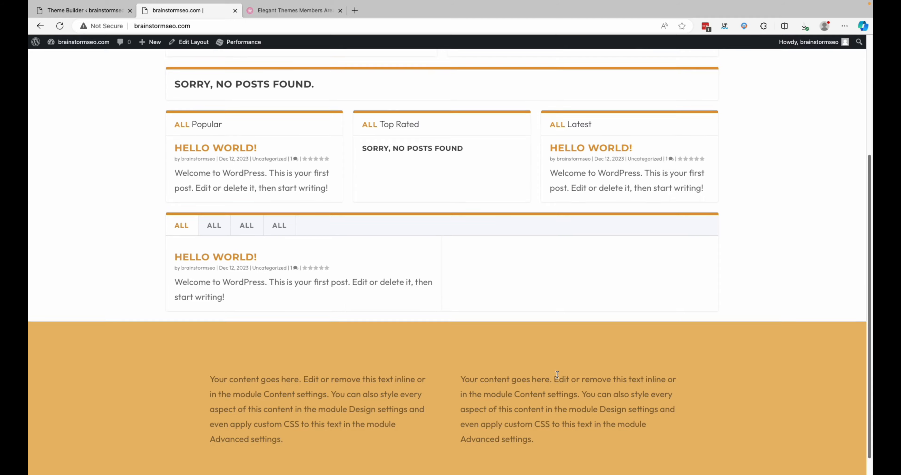
{"action": "scroll", "coordinate": [505, 364], "scroll_direction": "down", "scroll_amount": 5}
{"action": "scroll", "coordinate": [506, 364], "scroll_direction": "up", "scroll_amount": 5}
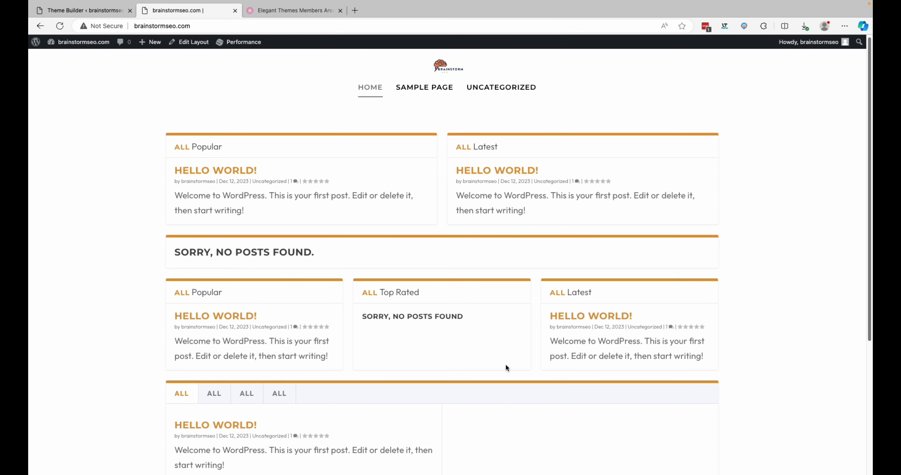
{"action": "scroll", "coordinate": [505, 363], "scroll_direction": "down", "scroll_amount": 4}
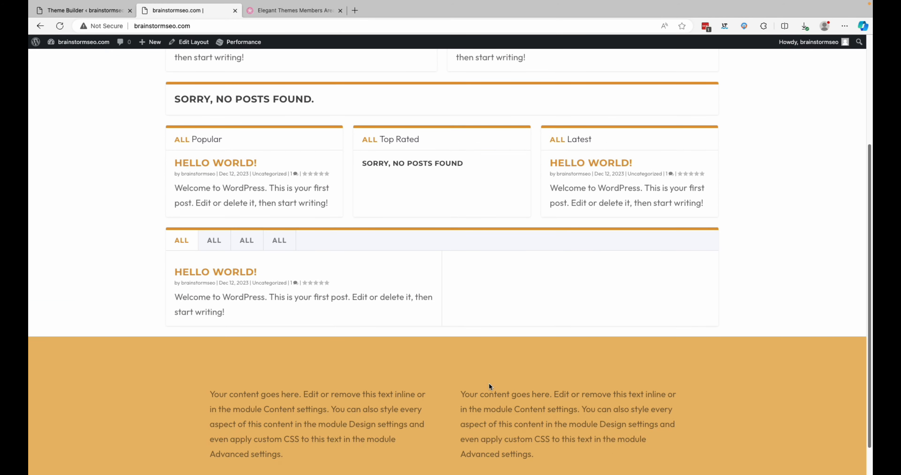
{"action": "scroll", "coordinate": [489, 386], "scroll_direction": "up", "scroll_amount": 4}
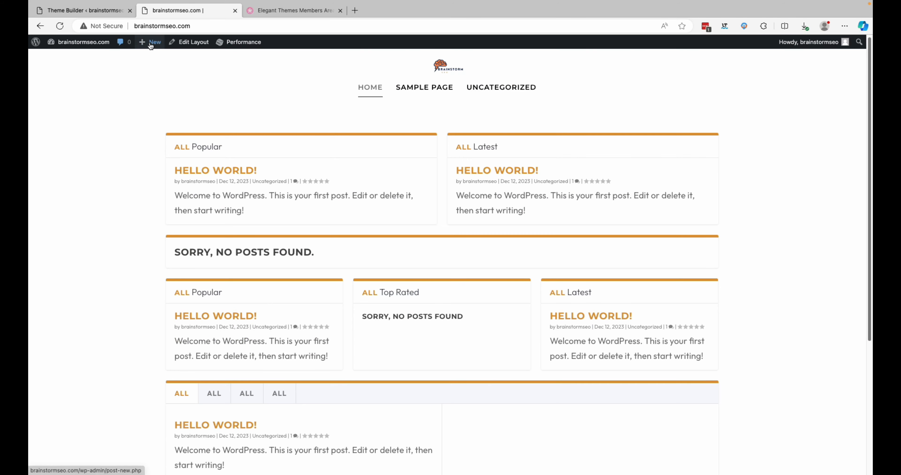
Step: Open the Theme Customizer for the site and check the Buttons settings
{"action": "mouse_move", "coordinate": [101, 41]}
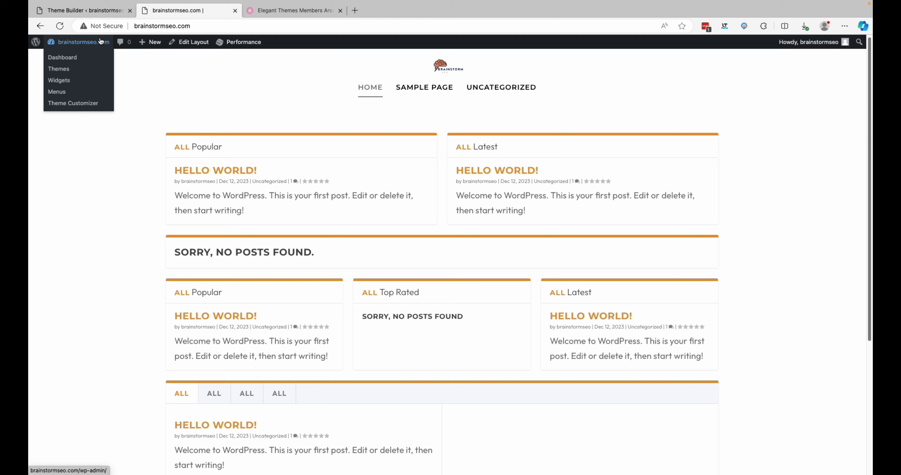
{"action": "left_click", "coordinate": [89, 105]}
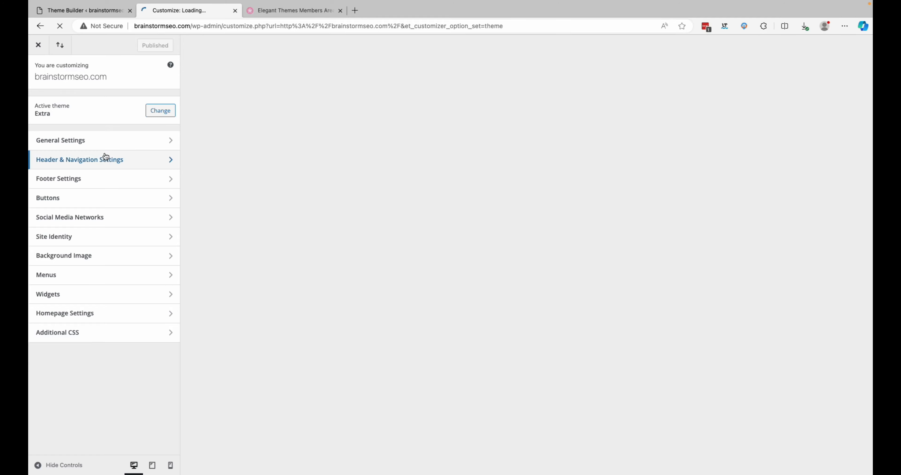
{"action": "left_click", "coordinate": [127, 198]}
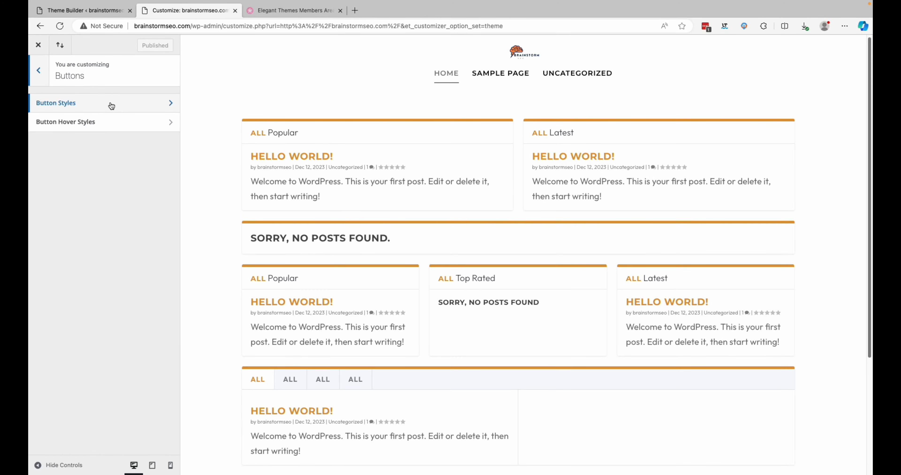
{"action": "left_click", "coordinate": [39, 70]}
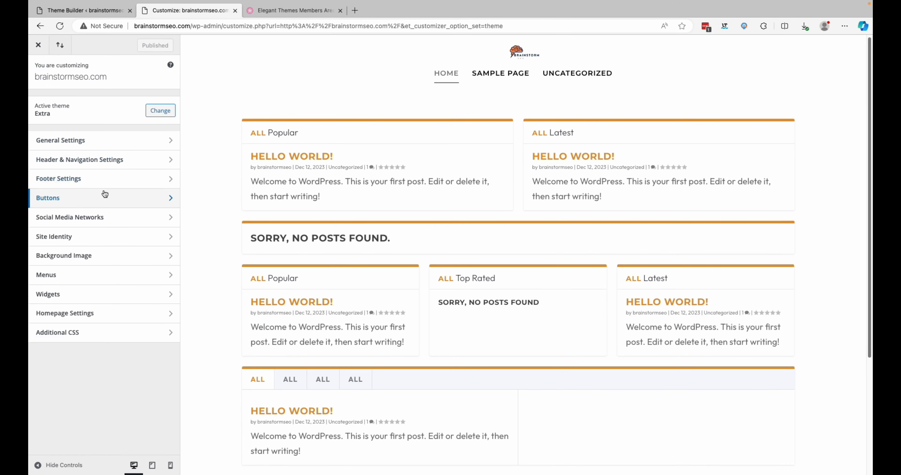
Step: Change the site title in the Site Identity settings to "Brainstorm SEO"
{"action": "left_click", "coordinate": [116, 239]}
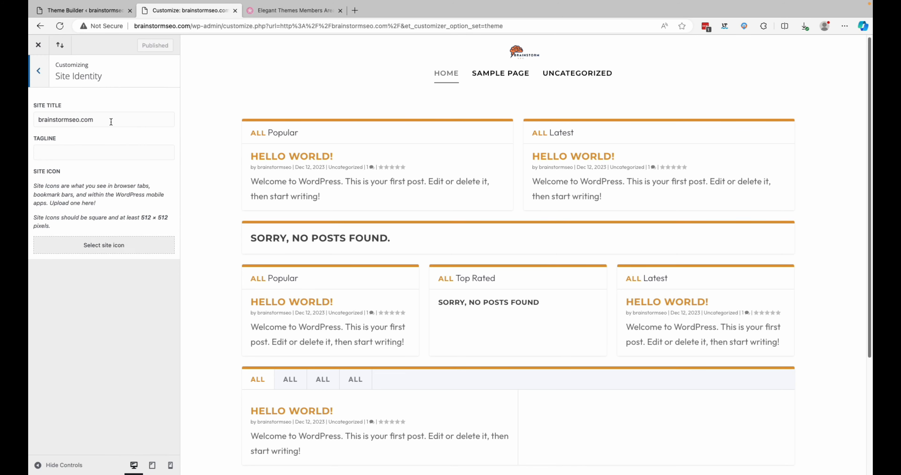
{"action": "left_click", "coordinate": [111, 121]}
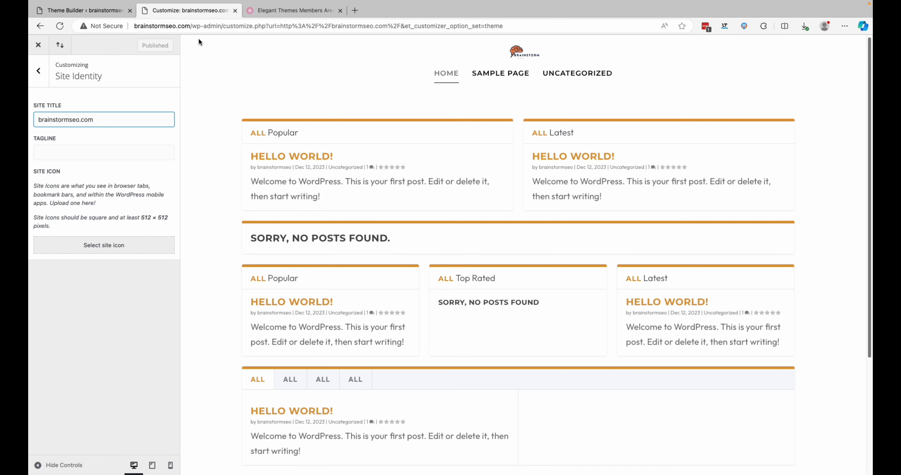
{"action": "left_click_drag", "start_coordinate": [100, 122], "coordinate": [29, 119]}
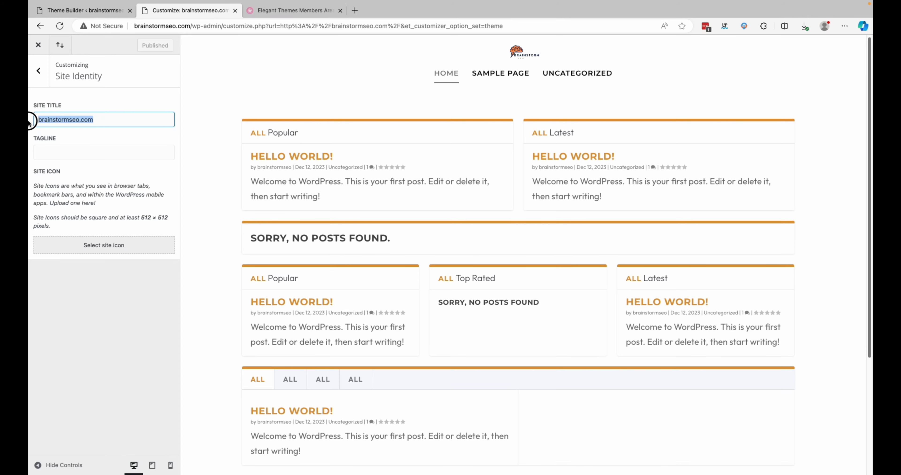
{"action": "type", "text": "Brain"}
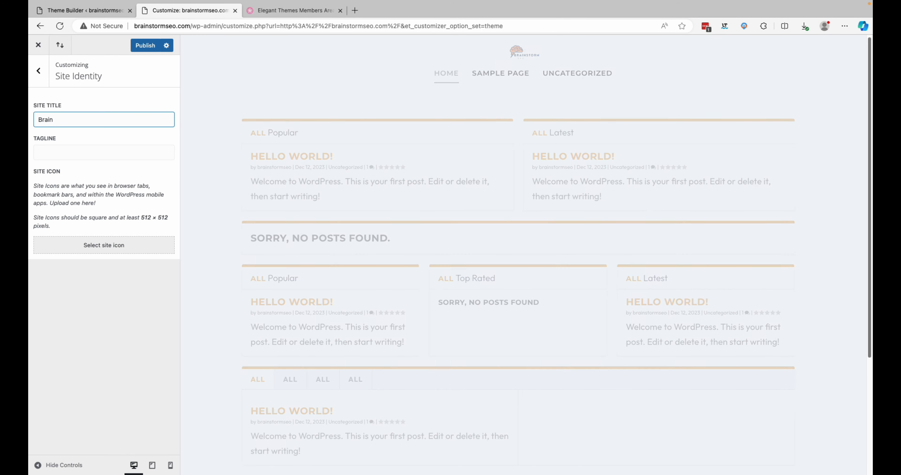
{"action": "type", "text": "storm SEO"}
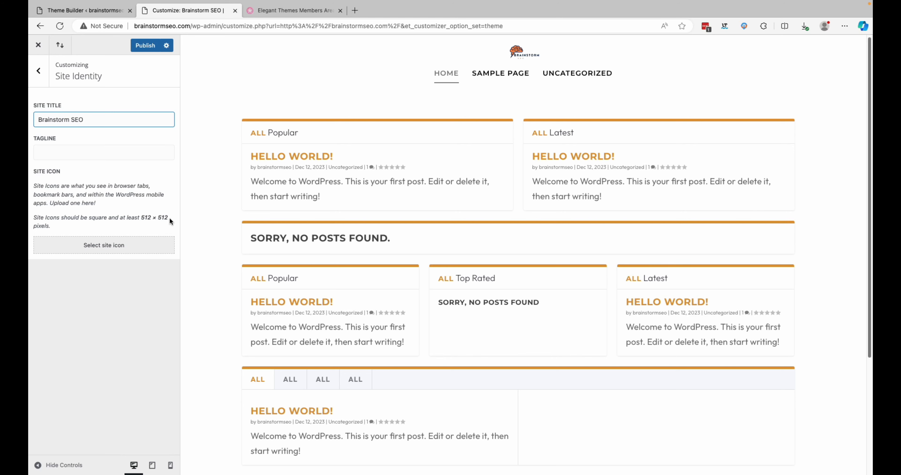
Step: Upload brainstormseo-favicon.png and set it as the site icon
{"action": "left_click", "coordinate": [130, 249]}
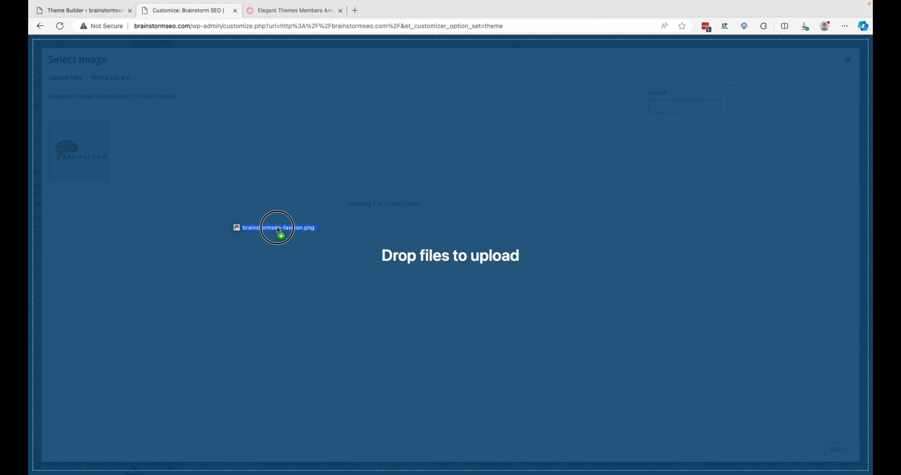
{"action": "left_click_drag", "start_coordinate": [277, 229], "coordinate": [332, 225]}
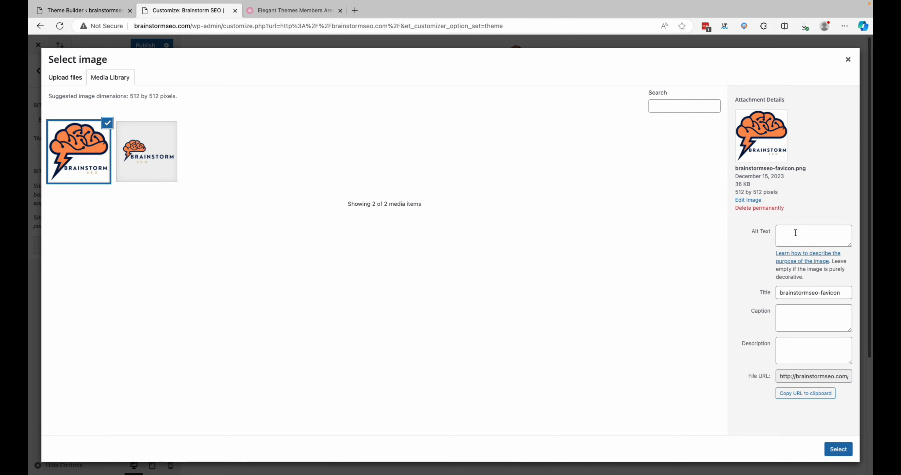
{"action": "left_click", "coordinate": [839, 451]}
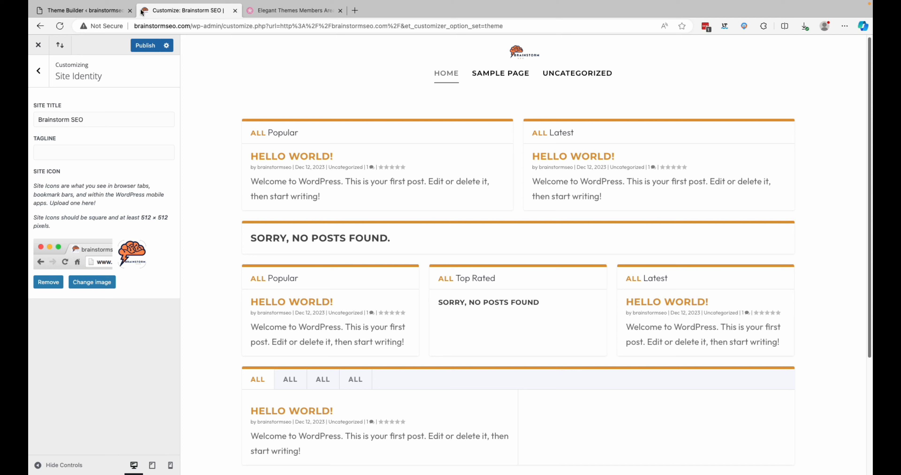
{"action": "left_click", "coordinate": [40, 72]}
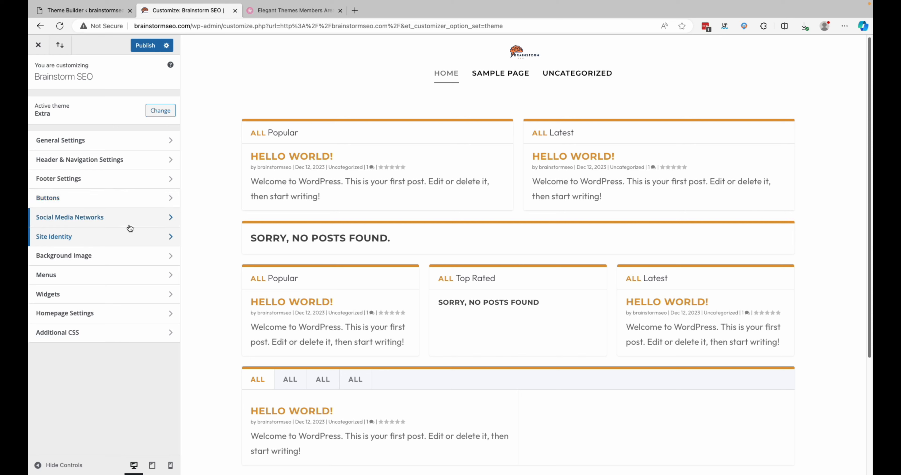
Step: Review the Background Image, Menus and Widgets settings of the theme
{"action": "left_click", "coordinate": [128, 258]}
{"action": "left_click", "coordinate": [36, 71]}
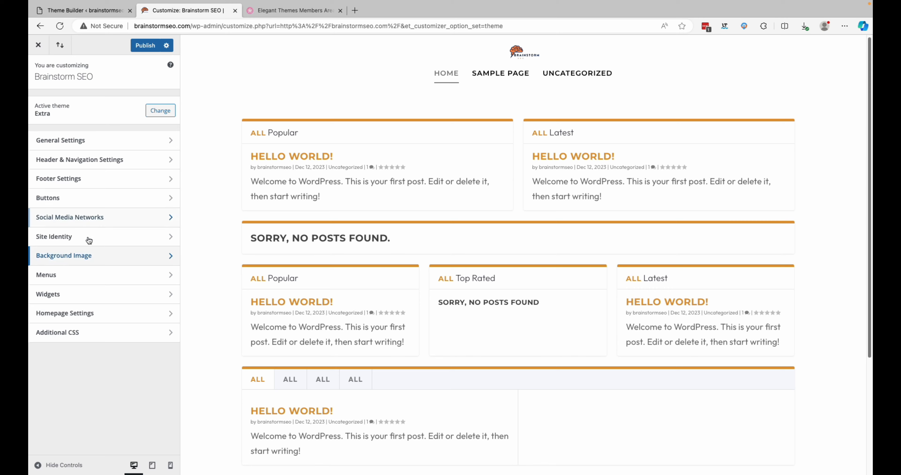
{"action": "left_click", "coordinate": [112, 271]}
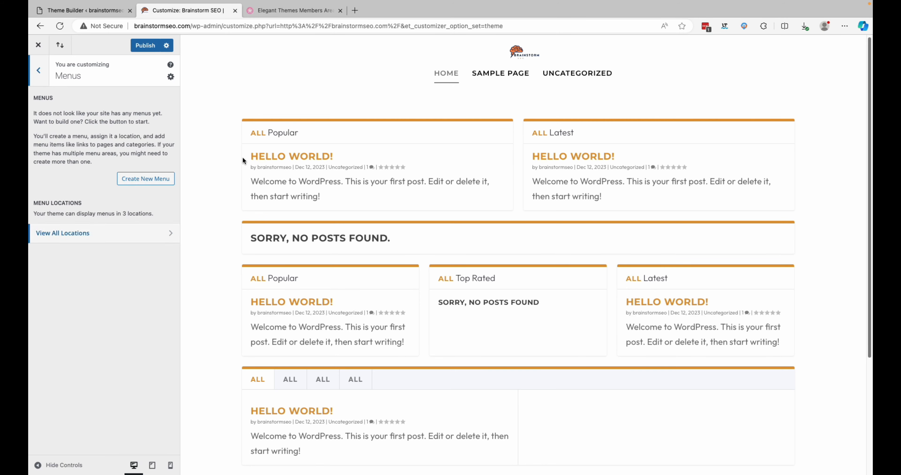
{"action": "left_click", "coordinate": [38, 73]}
{"action": "left_click", "coordinate": [118, 295]}
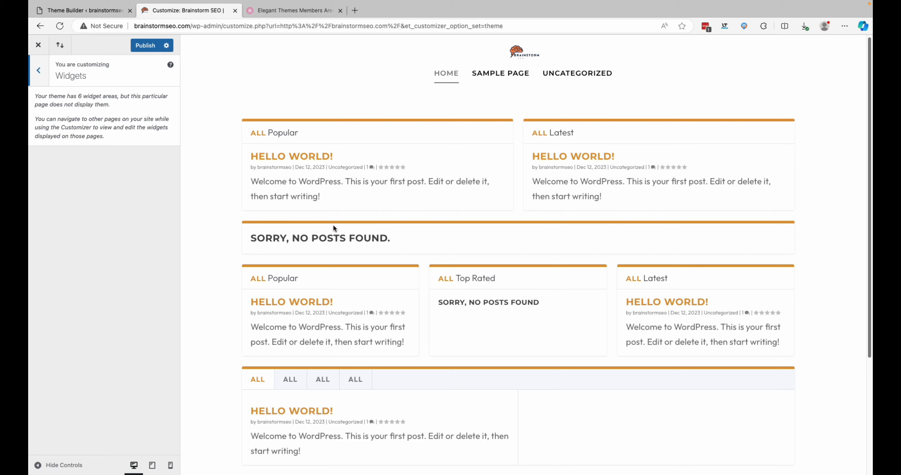
Step: Open the Hello World post in the customizer preview and examine its share bar, author box, comments and footer
{"action": "scroll", "coordinate": [448, 261], "scroll_direction": "down", "scroll_amount": 5}
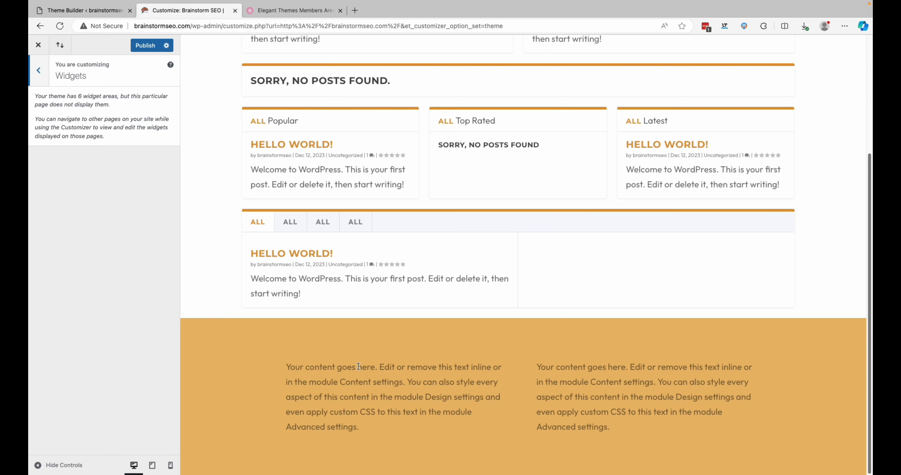
{"action": "scroll", "coordinate": [510, 376], "scroll_direction": "up", "scroll_amount": 3}
{"action": "scroll", "coordinate": [510, 376], "scroll_direction": "down", "scroll_amount": 3}
{"action": "left_click", "coordinate": [320, 145]}
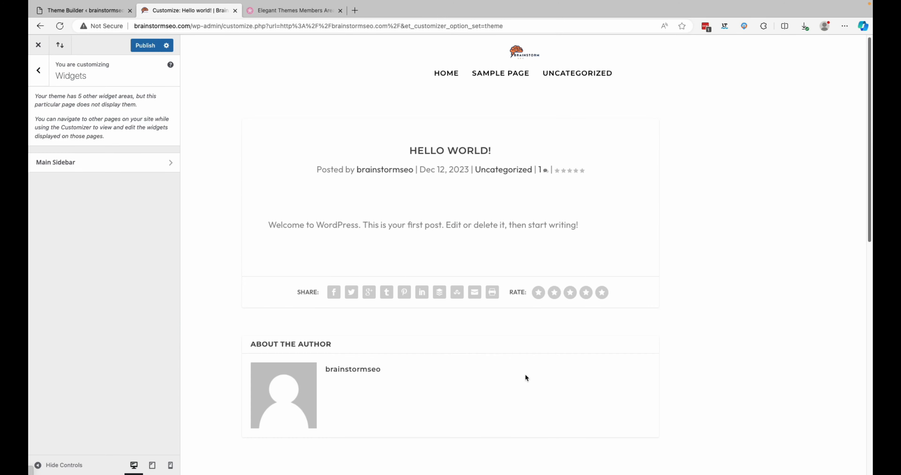
{"action": "scroll", "coordinate": [492, 353], "scroll_direction": "down", "scroll_amount": 10}
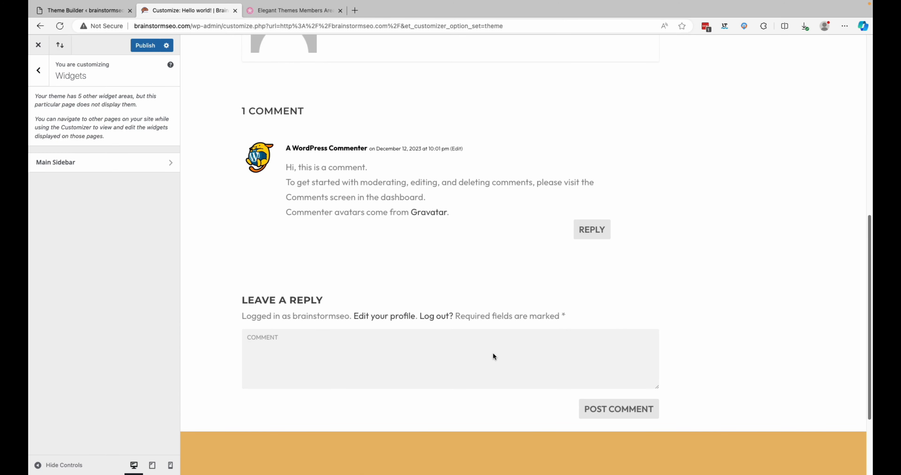
{"action": "scroll", "coordinate": [492, 353], "scroll_direction": "up", "scroll_amount": 10}
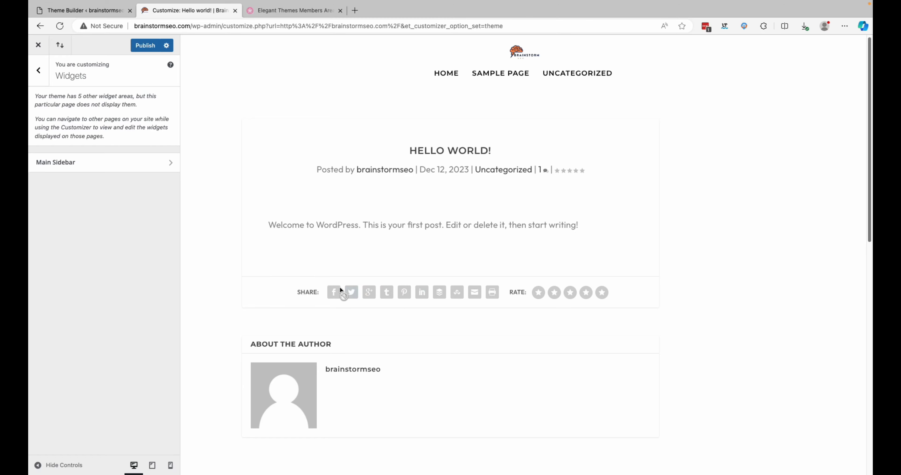
{"action": "scroll", "coordinate": [588, 303], "scroll_direction": "down", "scroll_amount": 5}
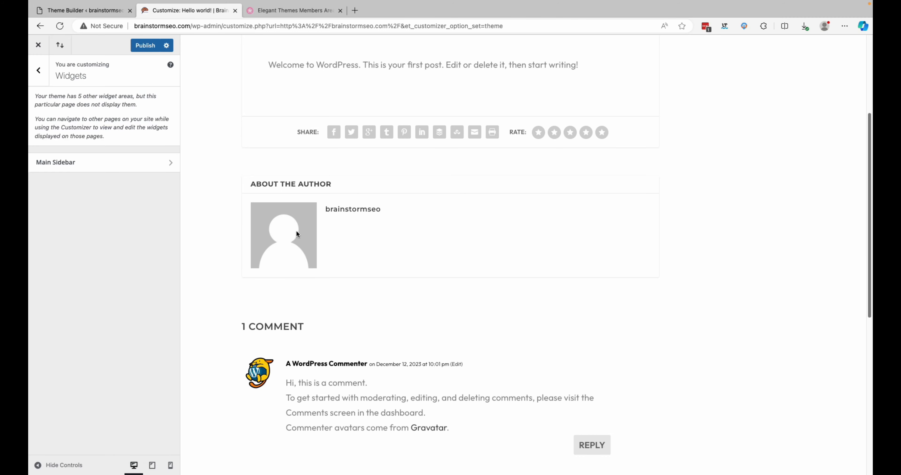
{"action": "scroll", "coordinate": [489, 340], "scroll_direction": "down", "scroll_amount": 5}
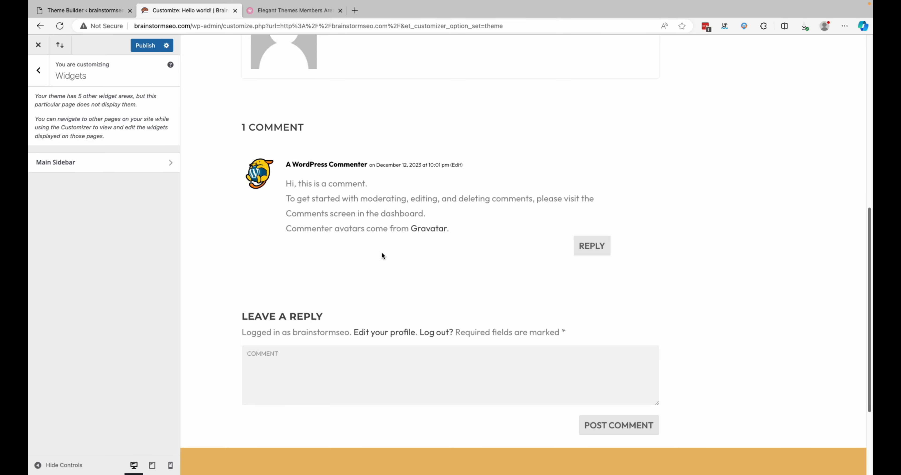
{"action": "scroll", "coordinate": [488, 262], "scroll_direction": "up", "scroll_amount": 1}
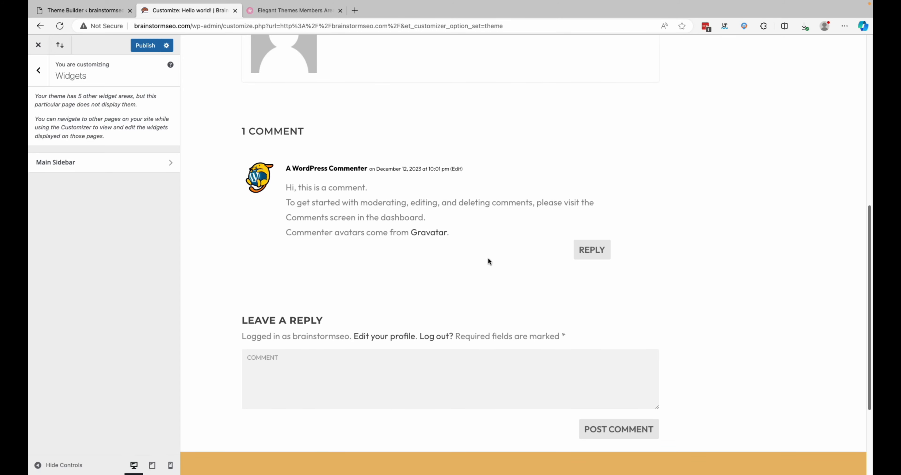
{"action": "scroll", "coordinate": [488, 261], "scroll_direction": "down", "scroll_amount": 3}
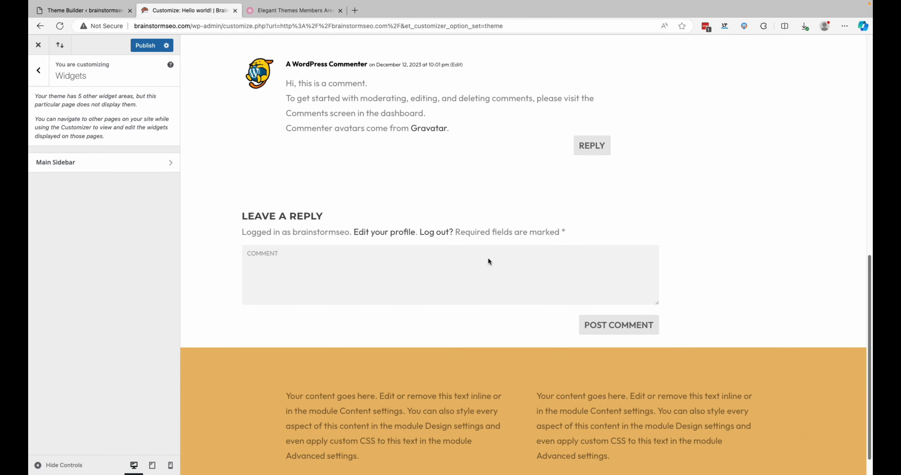
{"action": "scroll", "coordinate": [488, 261], "scroll_direction": "up", "scroll_amount": 5}
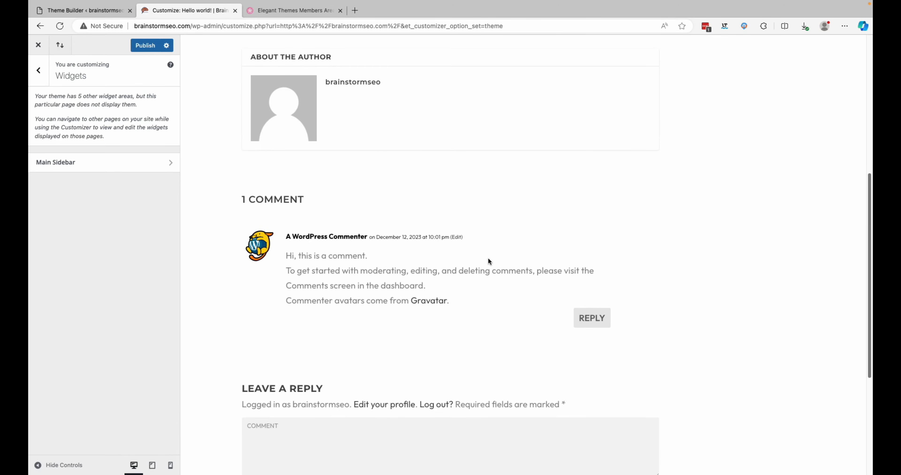
{"action": "scroll", "coordinate": [488, 259], "scroll_direction": "up", "scroll_amount": 8}
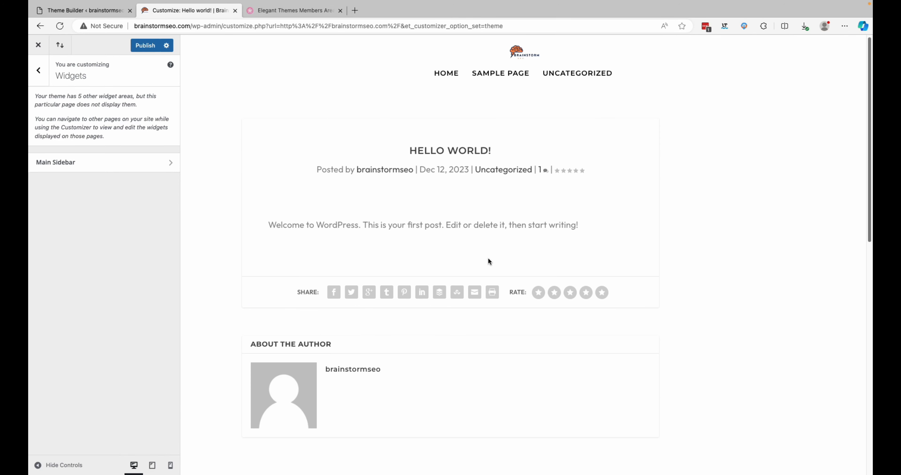
Step: Check the Homepage Settings and publish the customizer changes
{"action": "left_click", "coordinate": [42, 72]}
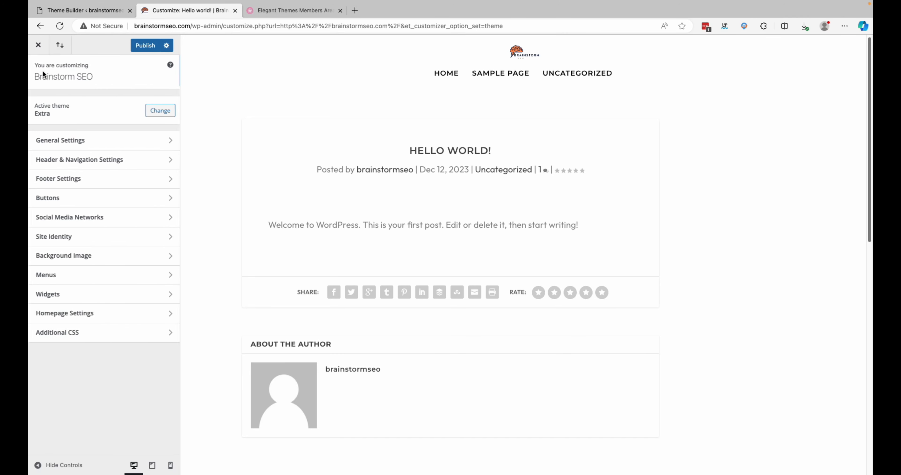
{"action": "left_click", "coordinate": [126, 314]}
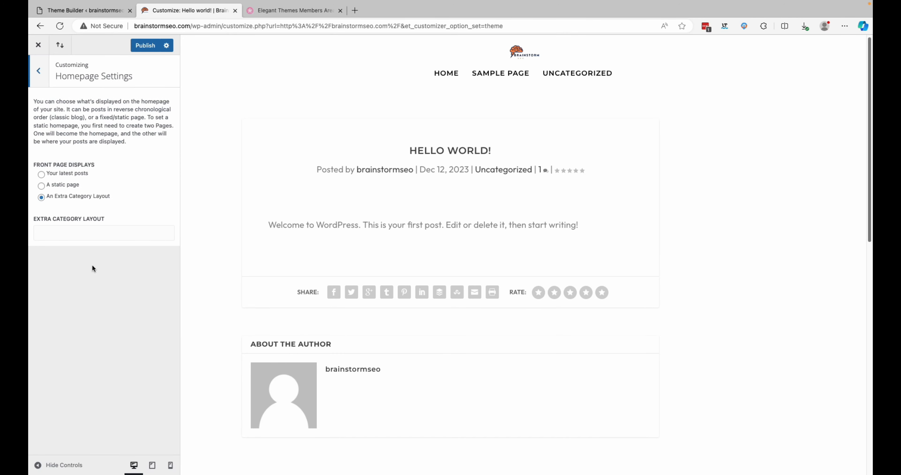
{"action": "left_click", "coordinate": [39, 71]}
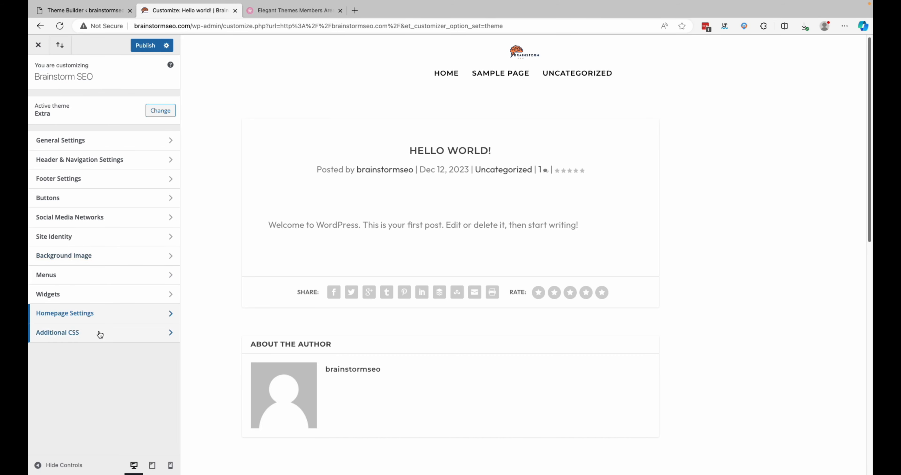
{"action": "left_click", "coordinate": [148, 46]}
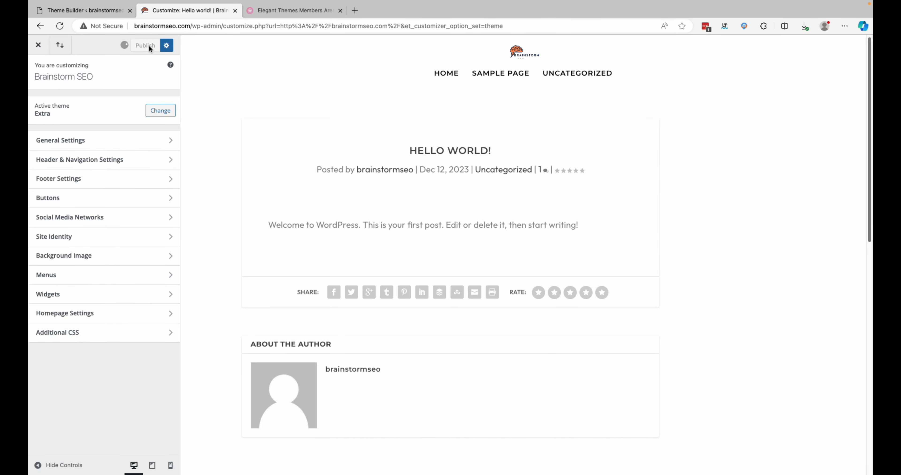
Step: Return the customizer preview to the homepage and open the Extra theme's Theme Options in the WordPress dashboard
{"action": "left_click", "coordinate": [515, 51]}
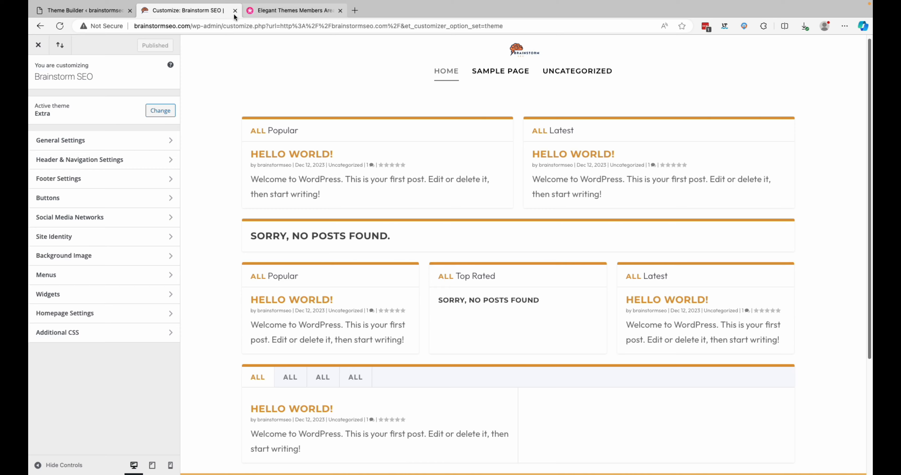
{"action": "left_click", "coordinate": [96, 10]}
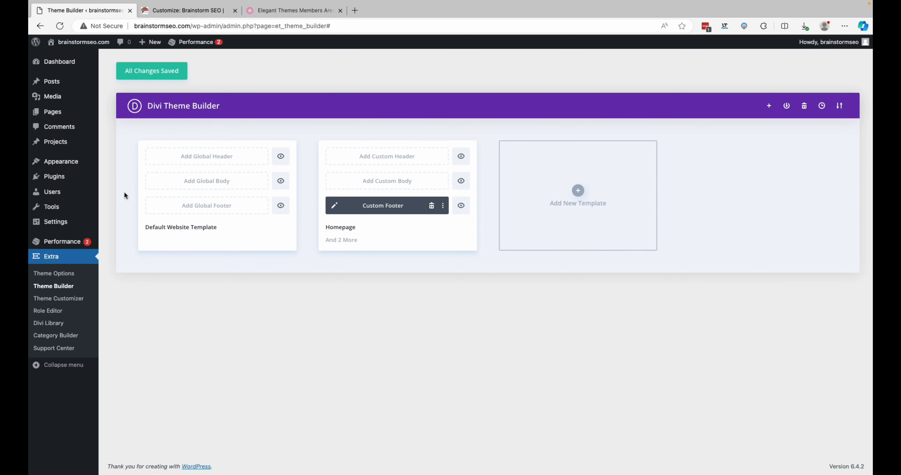
{"action": "left_click", "coordinate": [61, 302]}
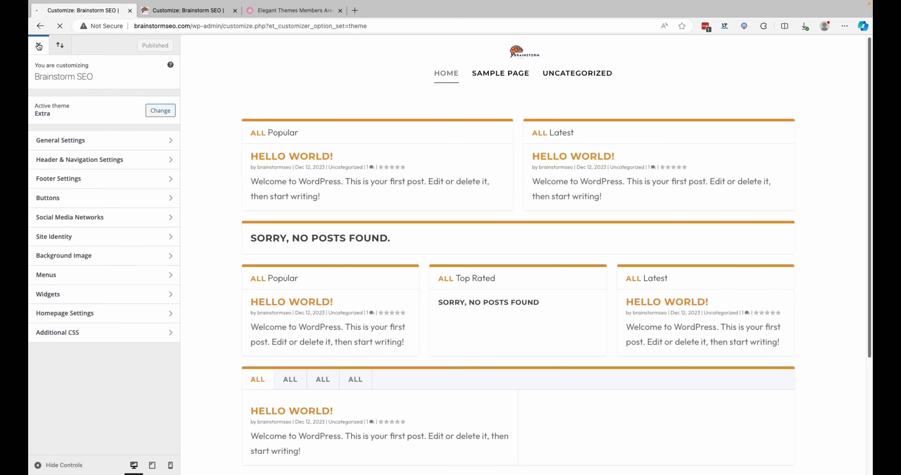
{"action": "left_click", "coordinate": [39, 50]}
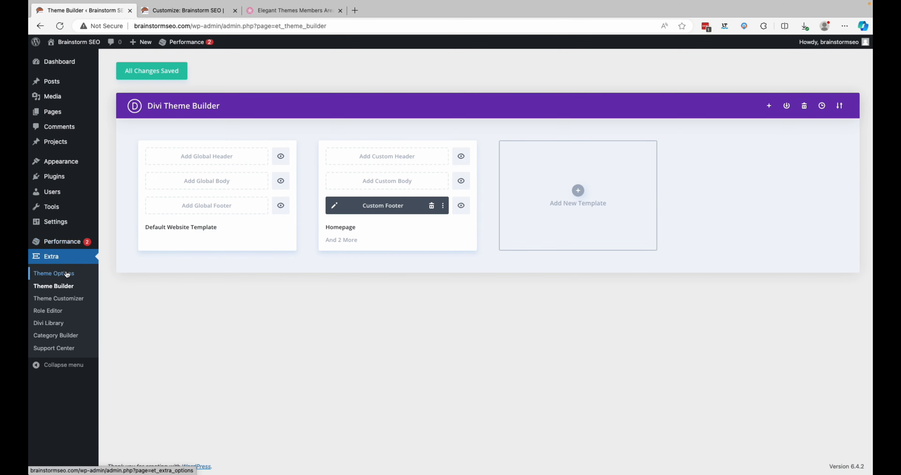
{"action": "left_click", "coordinate": [67, 275]}
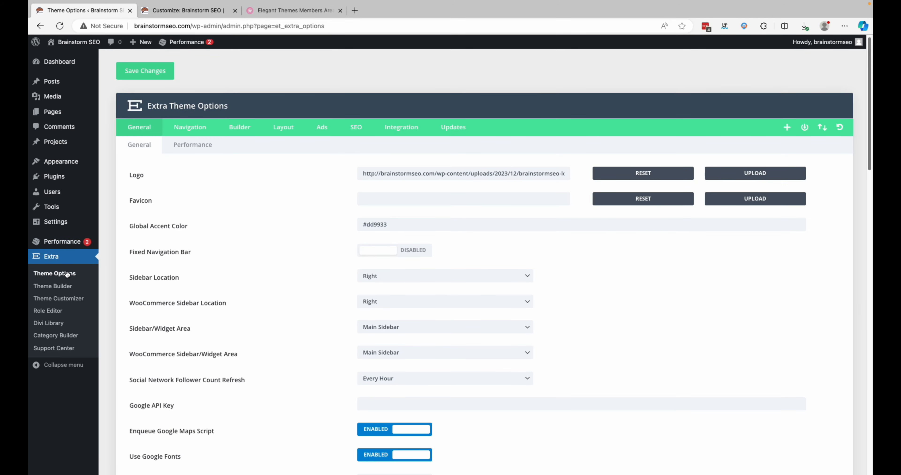
Step: Review the General settings of the Extra Theme Options, including the custom CSS, and the Performance settings
{"action": "scroll", "coordinate": [302, 256], "scroll_direction": "down", "scroll_amount": 20}
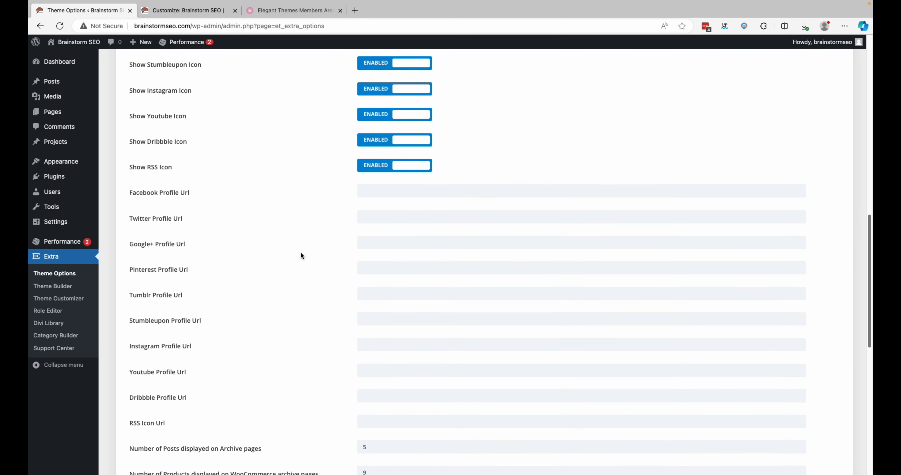
{"action": "scroll", "coordinate": [301, 255], "scroll_direction": "down", "scroll_amount": 10}
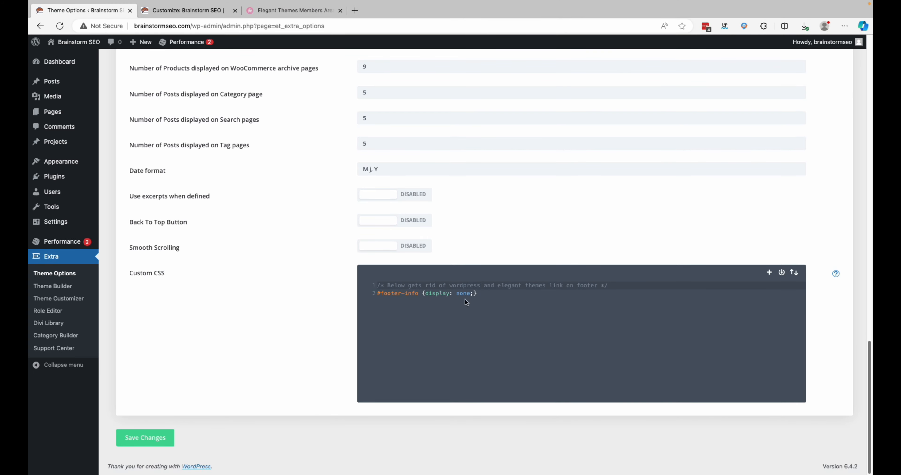
{"action": "scroll", "coordinate": [292, 184], "scroll_direction": "up", "scroll_amount": 20}
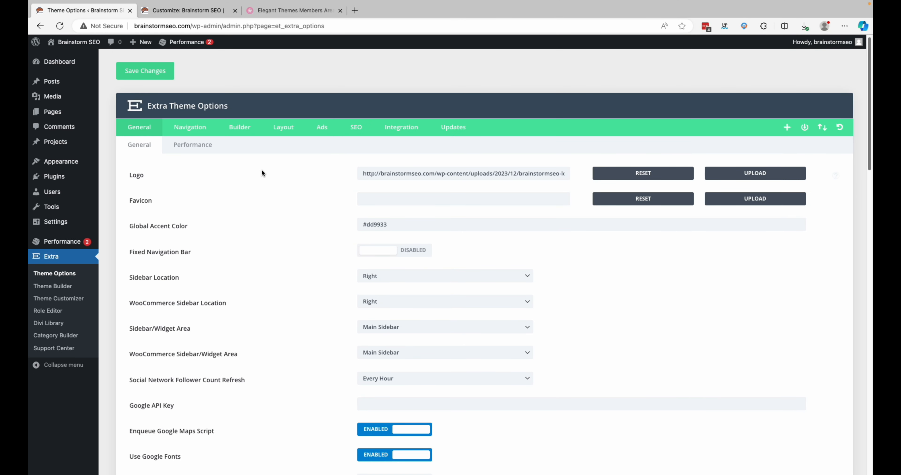
{"action": "left_click", "coordinate": [204, 150]}
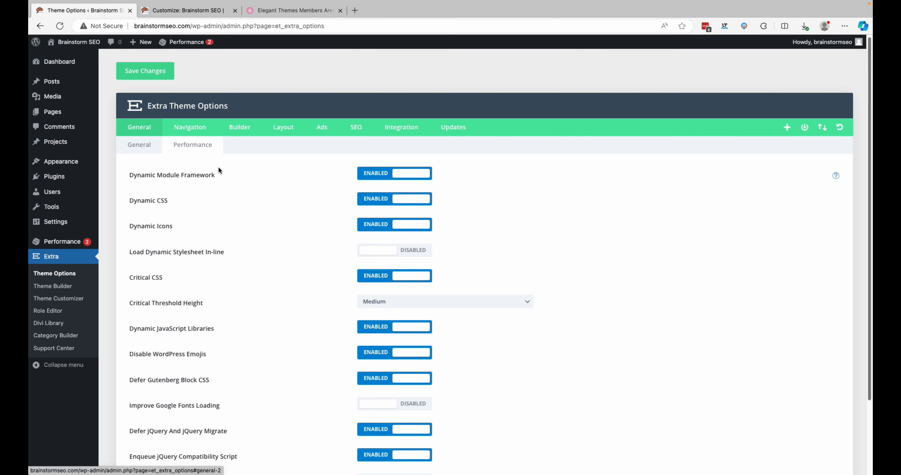
{"action": "scroll", "coordinate": [225, 187], "scroll_direction": "down", "scroll_amount": 3}
{"action": "scroll", "coordinate": [215, 352], "scroll_direction": "up", "scroll_amount": 3}
Step: Exclude Sample Page from the navigation bar in the Navigation page options and save the changes
{"action": "left_click", "coordinate": [189, 133]}
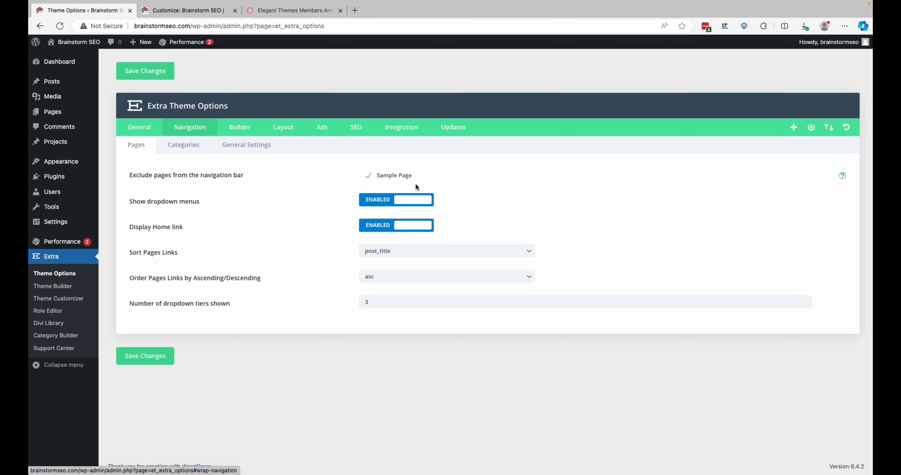
{"action": "left_click", "coordinate": [205, 14]}
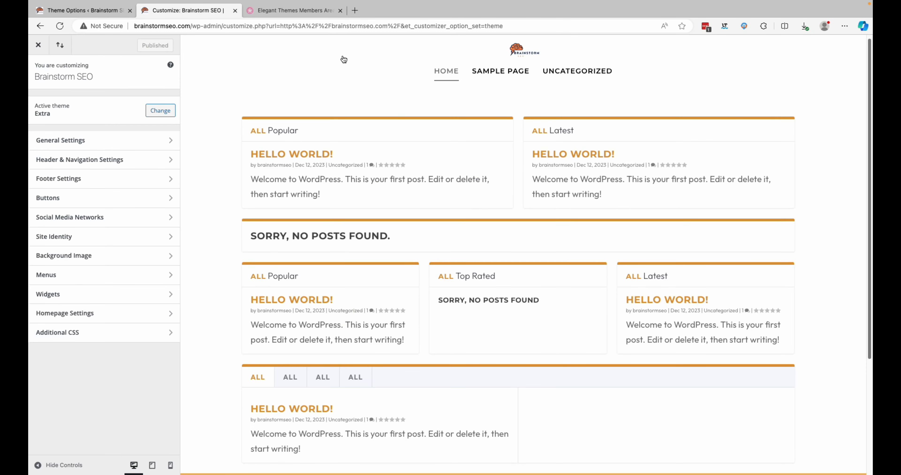
{"action": "left_click", "coordinate": [94, 14]}
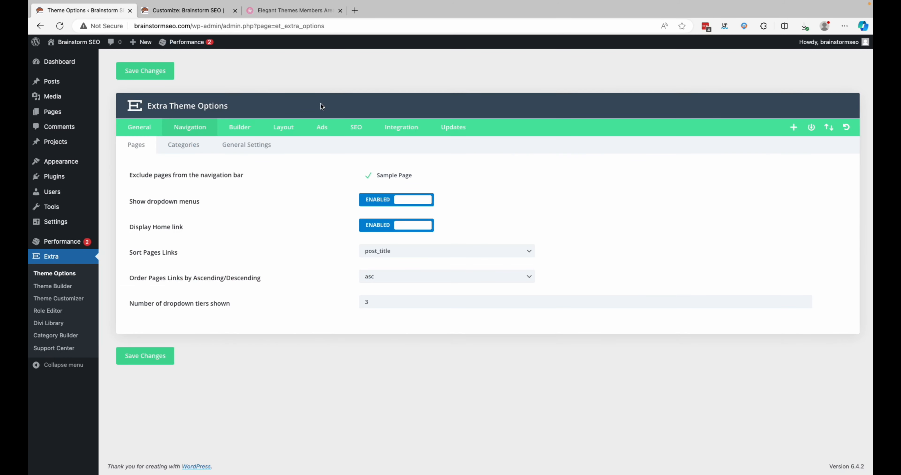
{"action": "left_click", "coordinate": [368, 176]}
{"action": "left_click", "coordinate": [150, 363]}
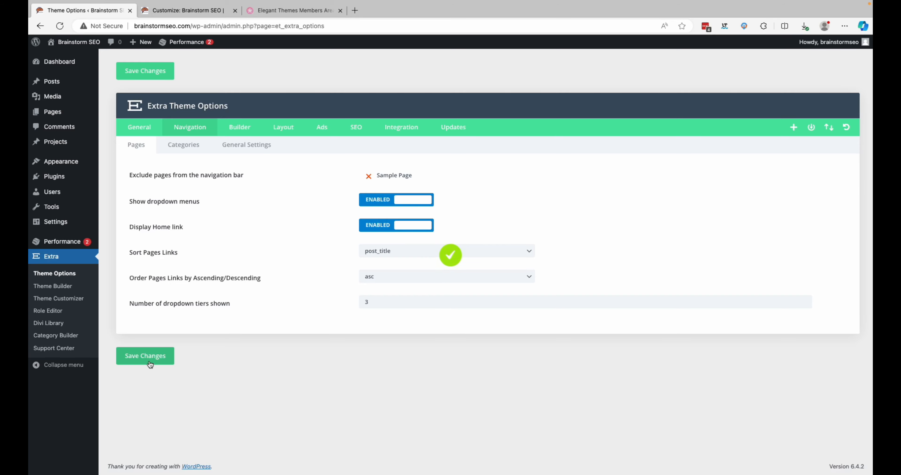
Step: Close the customizer and check the navigation menu on the live homepage against the Navigation options
{"action": "left_click", "coordinate": [187, 12]}
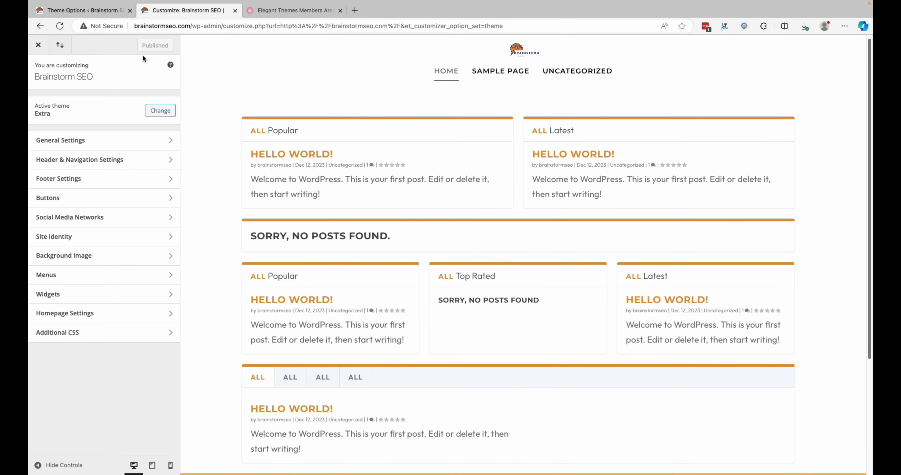
{"action": "left_click", "coordinate": [54, 28]}
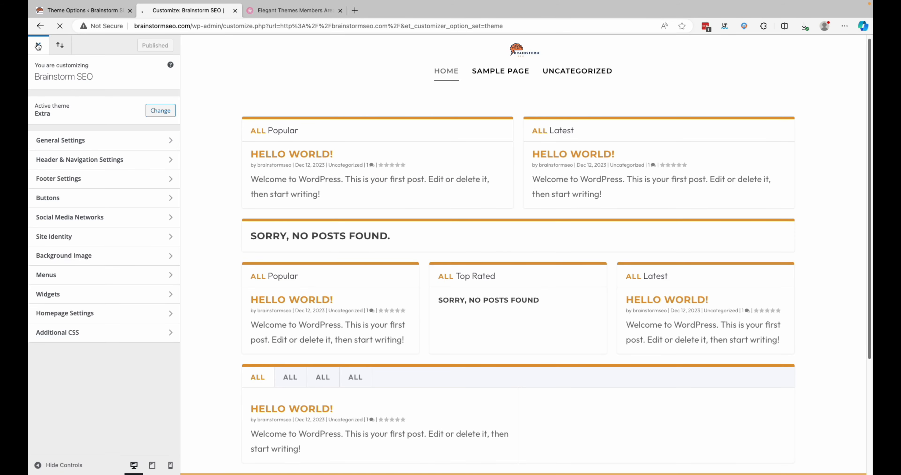
{"action": "left_click", "coordinate": [38, 47]}
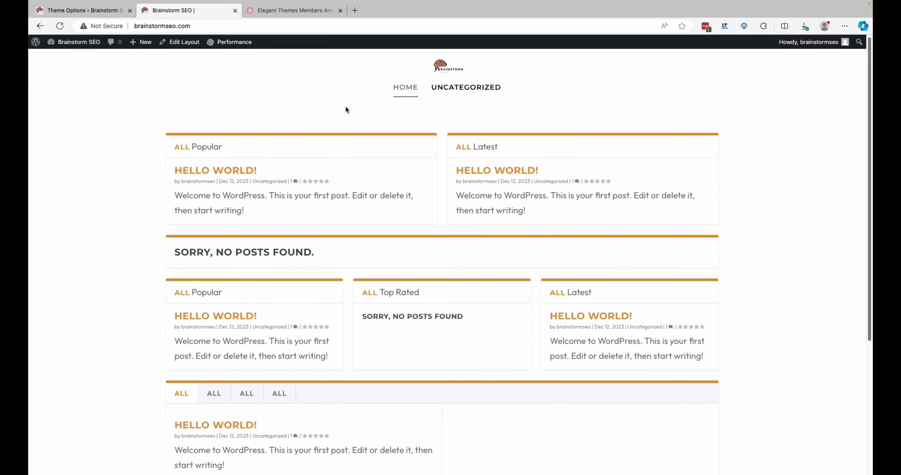
{"action": "left_click", "coordinate": [100, 10]}
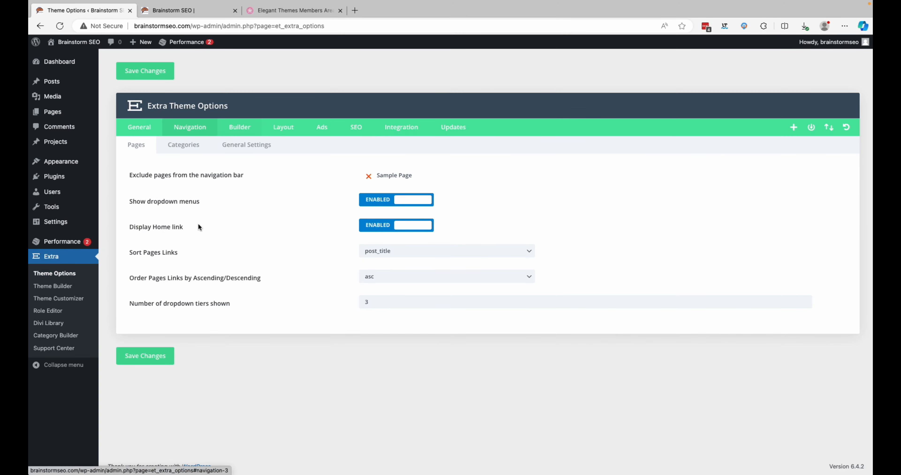
{"action": "left_click", "coordinate": [197, 11]}
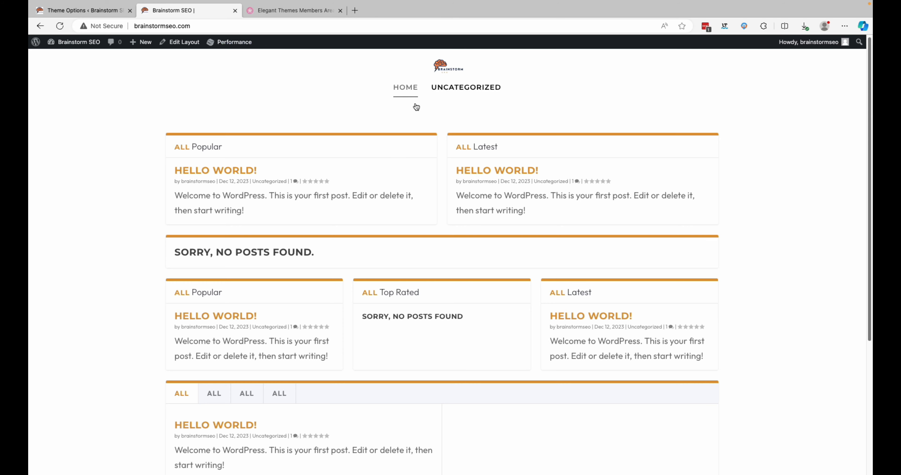
{"action": "left_click", "coordinate": [405, 90]}
{"action": "left_click", "coordinate": [448, 70]}
Step: Disable the Display Home link option, save the changes and reload the live homepage to check its menu
{"action": "left_click", "coordinate": [92, 10]}
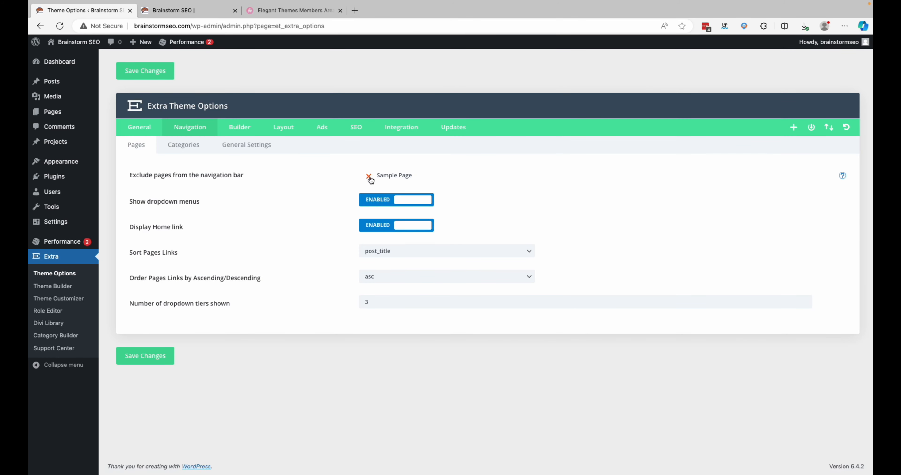
{"action": "left_click", "coordinate": [381, 230]}
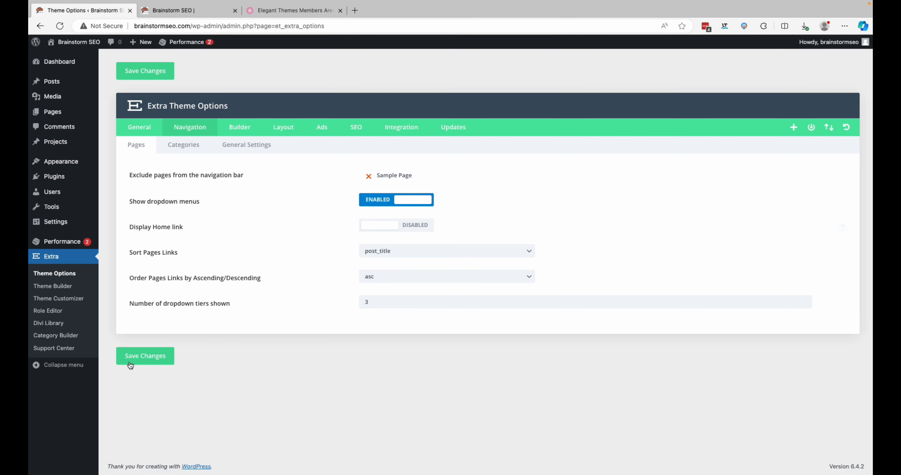
{"action": "left_click", "coordinate": [148, 359]}
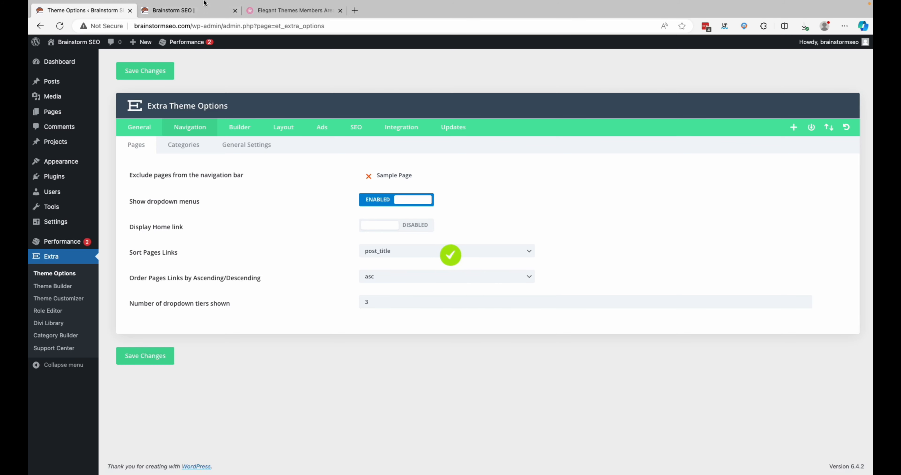
{"action": "left_click", "coordinate": [204, 27]}
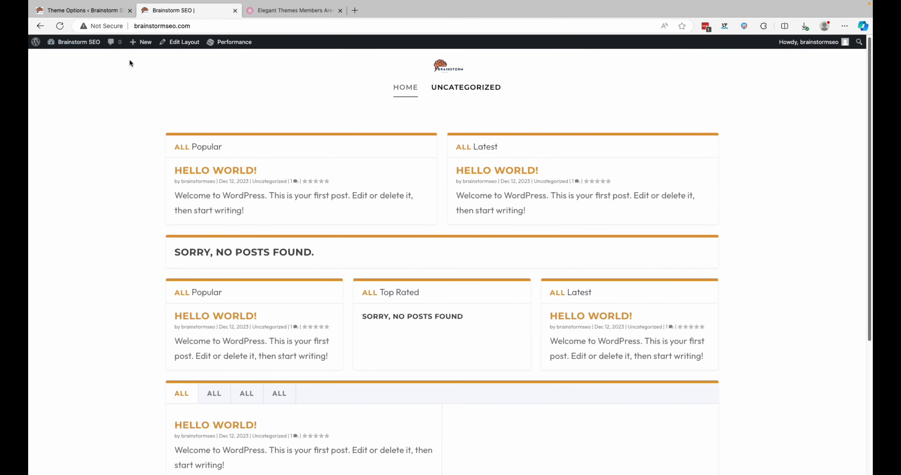
{"action": "left_click", "coordinate": [64, 27]}
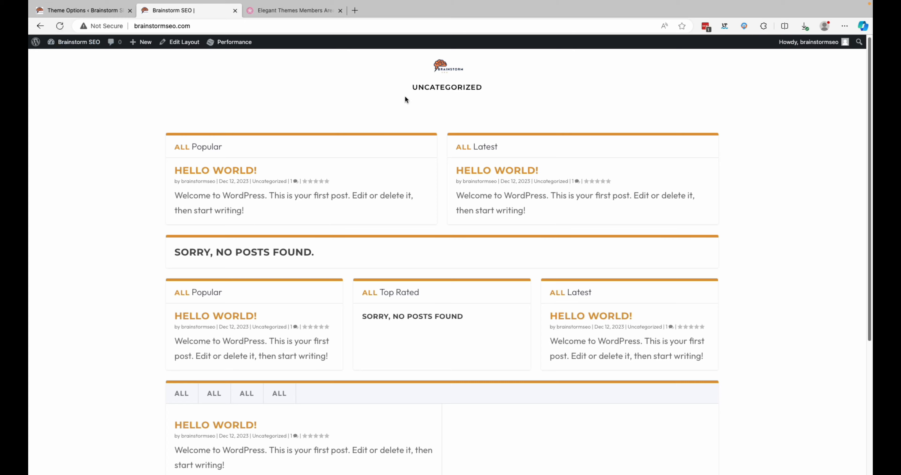
Step: Re-enable the Display Home link option for the navigation bar and save the changes
{"action": "left_click", "coordinate": [91, 10]}
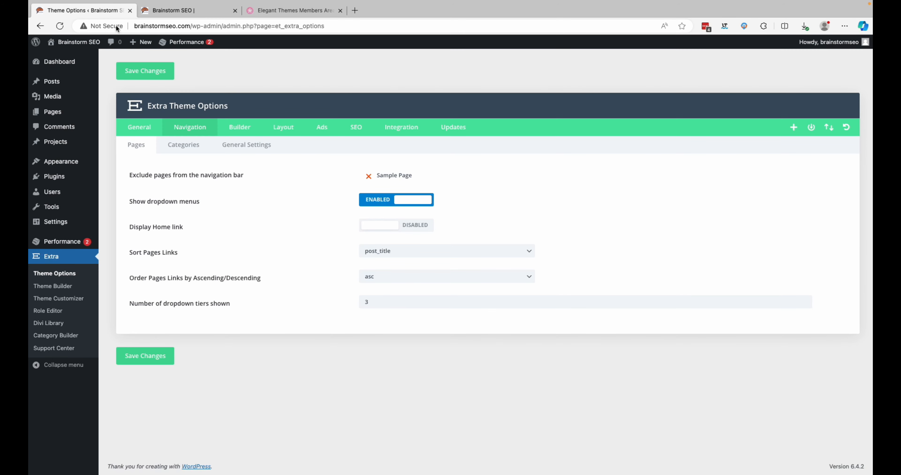
{"action": "mouse_move", "coordinate": [140, 42]}
{"action": "left_click", "coordinate": [370, 227]}
{"action": "left_click", "coordinate": [158, 358]}
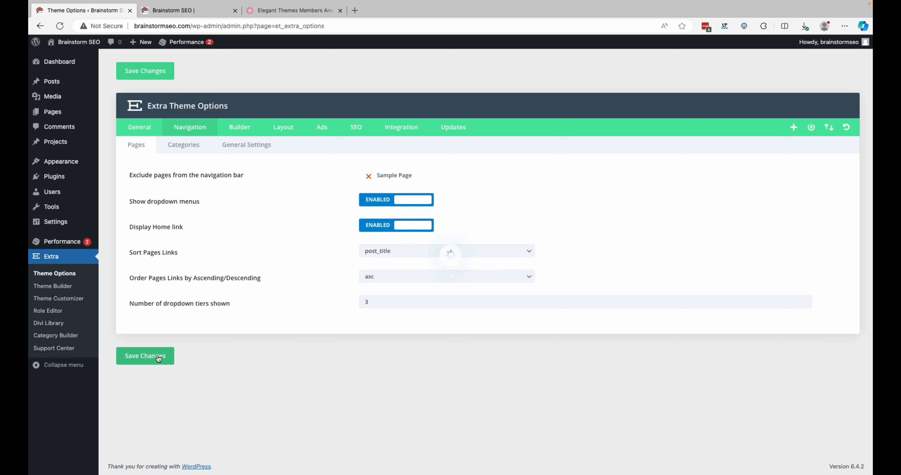
Step: Review the Categories and General Settings of the Navigation options and the Builder's Post Type Integration settings
{"action": "left_click", "coordinate": [189, 147]}
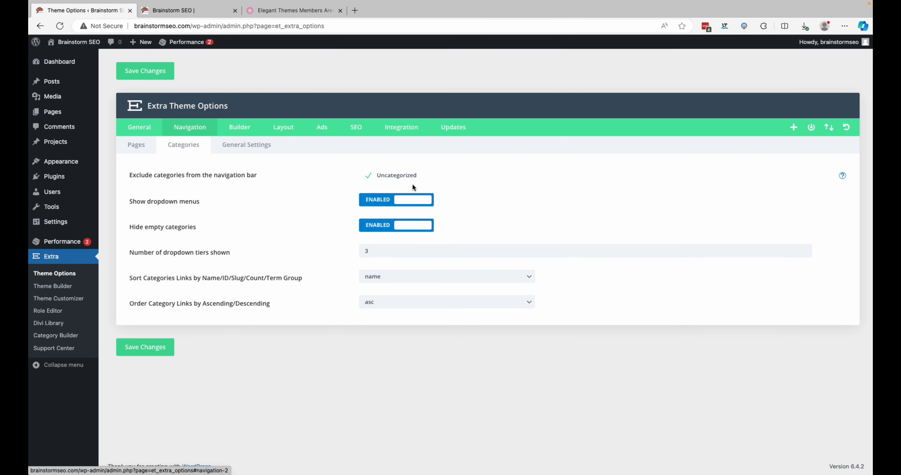
{"action": "left_click", "coordinate": [252, 150]}
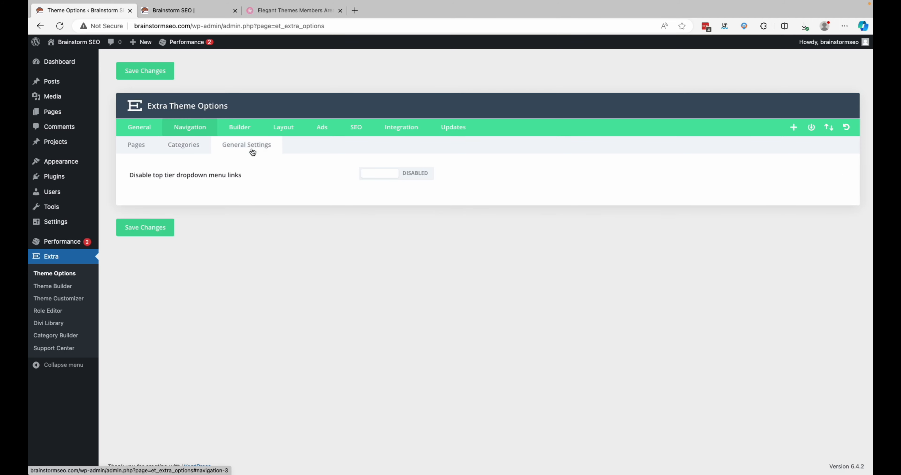
{"action": "left_click", "coordinate": [238, 130]}
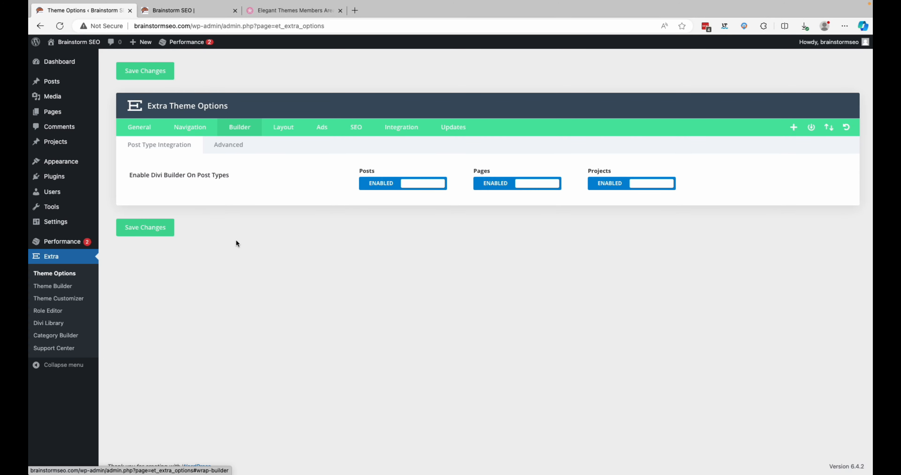
Step: Open the Hello World post in the block editor, dismiss the welcome guide, examine the Divi Builder option and return to Theme Options
{"action": "left_click", "coordinate": [210, 12]}
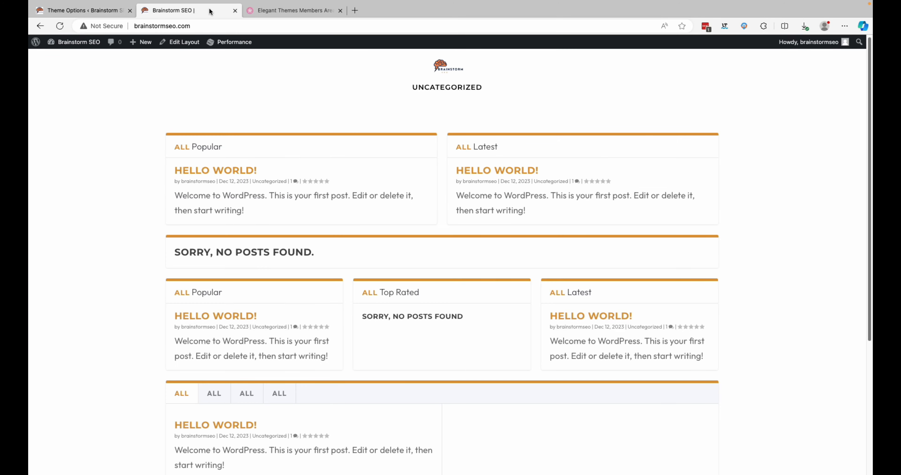
{"action": "left_click", "coordinate": [214, 171]}
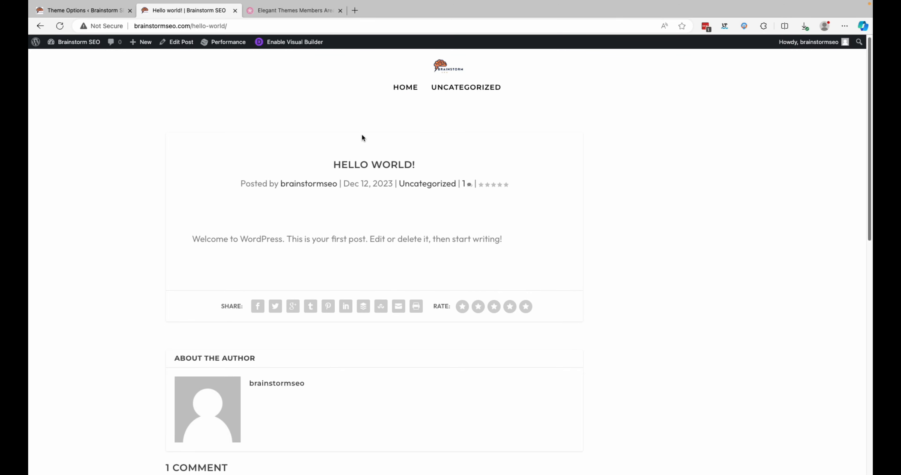
{"action": "left_click", "coordinate": [184, 48]}
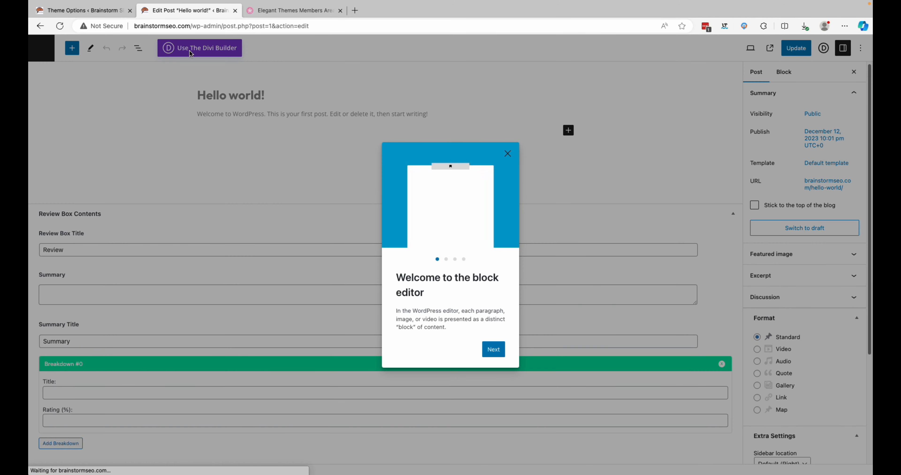
{"action": "left_click", "coordinate": [493, 350]}
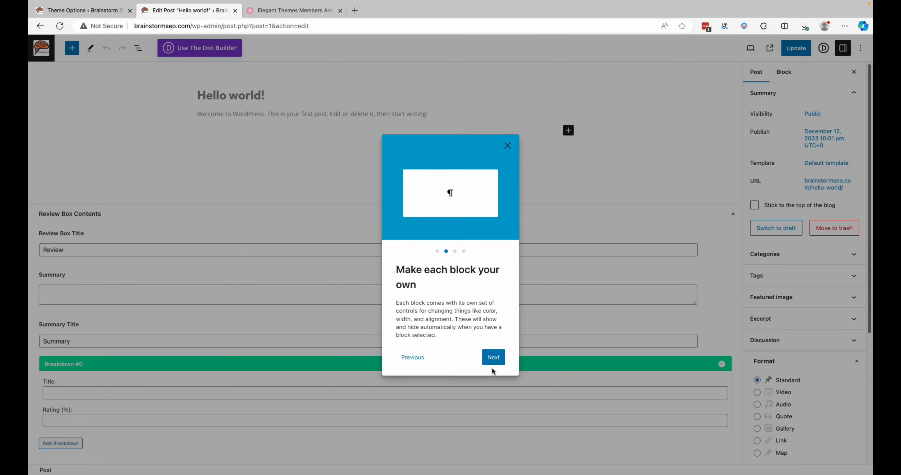
{"action": "left_click", "coordinate": [493, 360]}
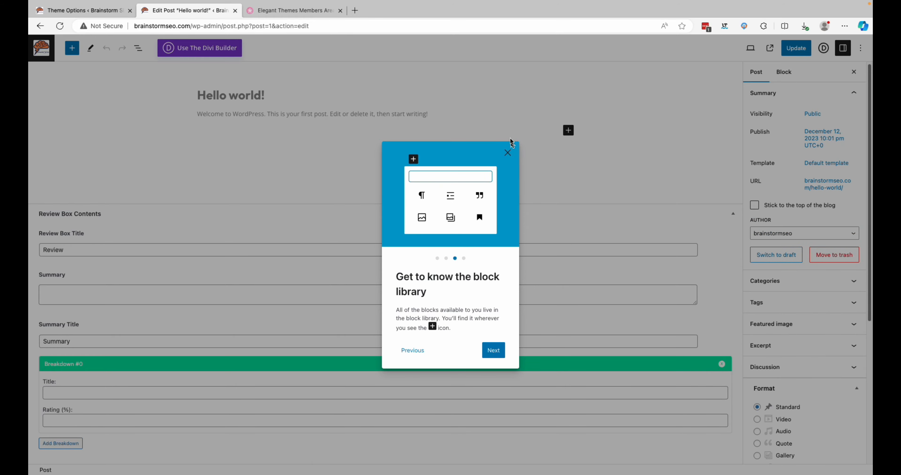
{"action": "left_click", "coordinate": [507, 153]}
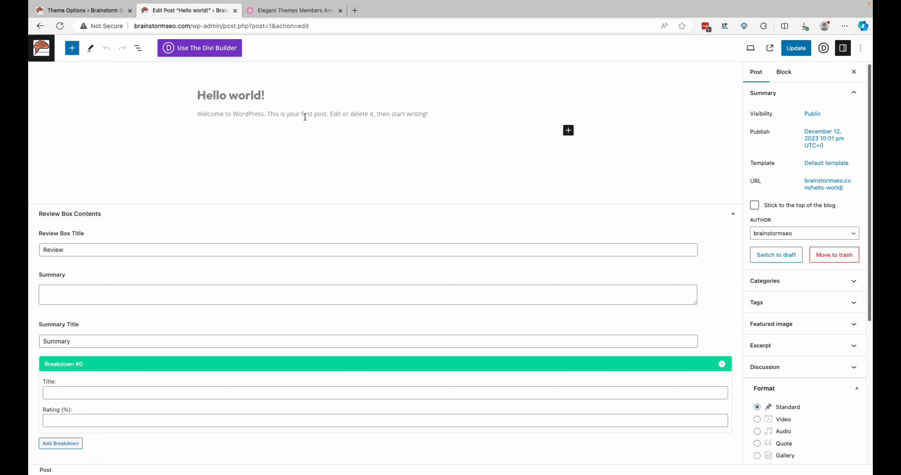
{"action": "left_click", "coordinate": [100, 13]}
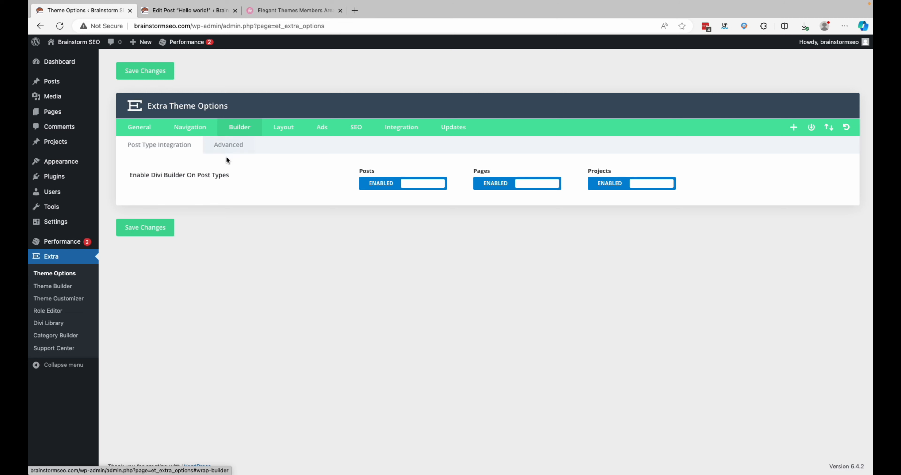
Step: Recheck the Hello World post's editor, then review the Advanced settings of the Theme Options Builder section
{"action": "left_click", "coordinate": [201, 12]}
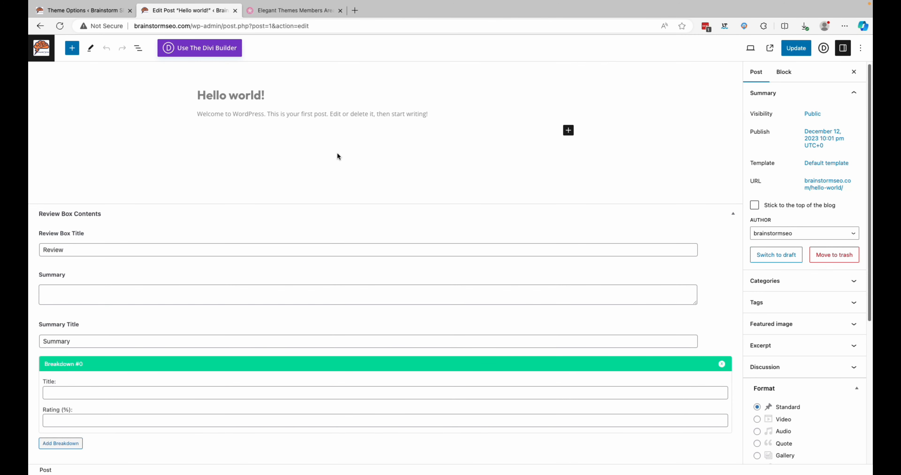
{"action": "left_click", "coordinate": [80, 14]}
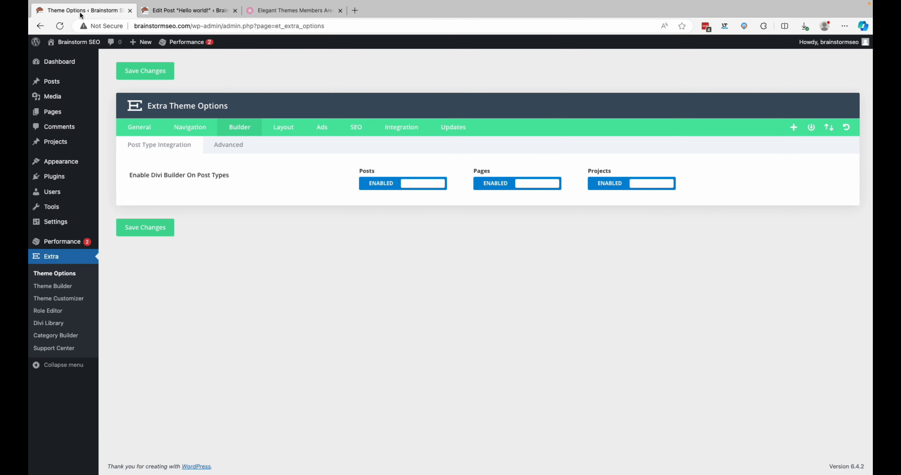
{"action": "left_click", "coordinate": [228, 144]}
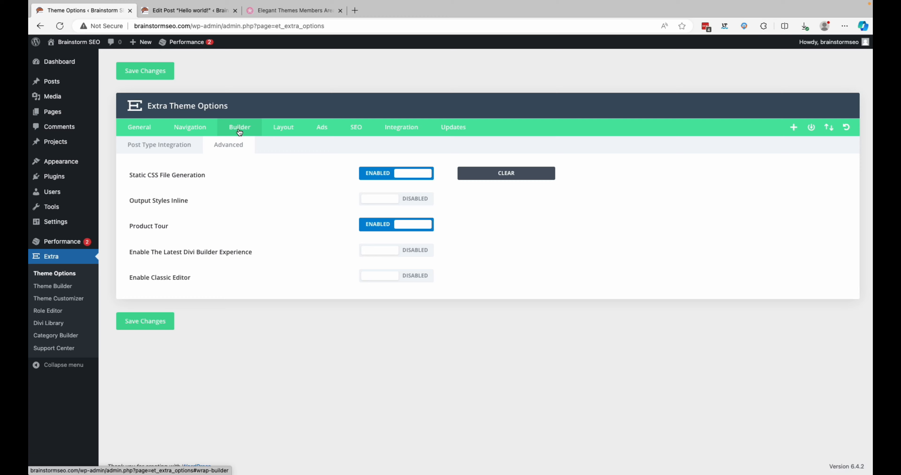
Step: In the Single Post Layout settings, hide Comments and Ratings from the postinfo section, disable Show comments on posts and save the changes
{"action": "left_click", "coordinate": [278, 129]}
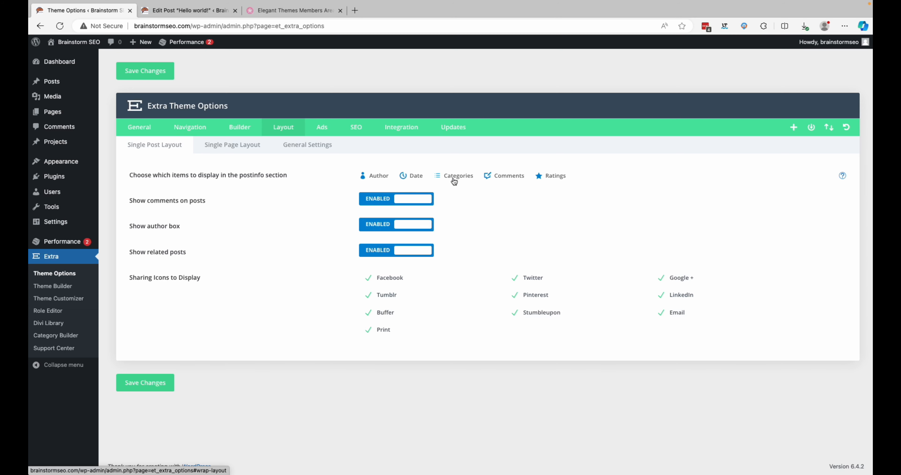
{"action": "left_click", "coordinate": [500, 176]}
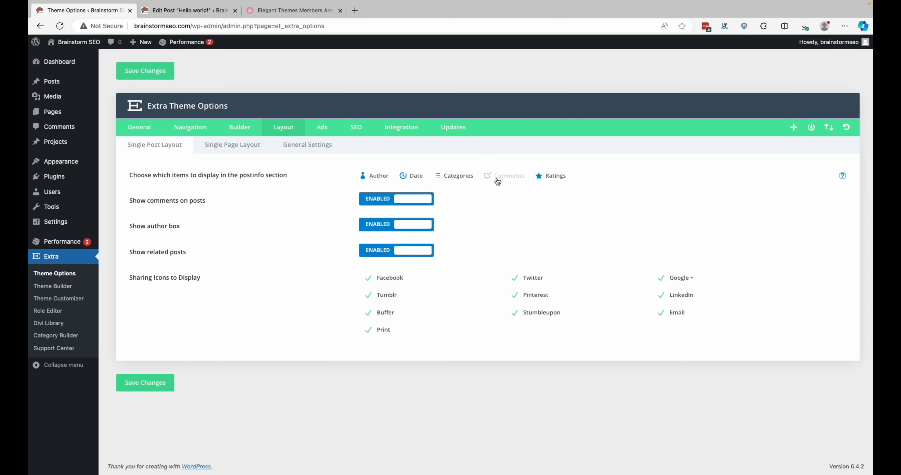
{"action": "left_click", "coordinate": [544, 179]}
{"action": "left_click", "coordinate": [396, 205]}
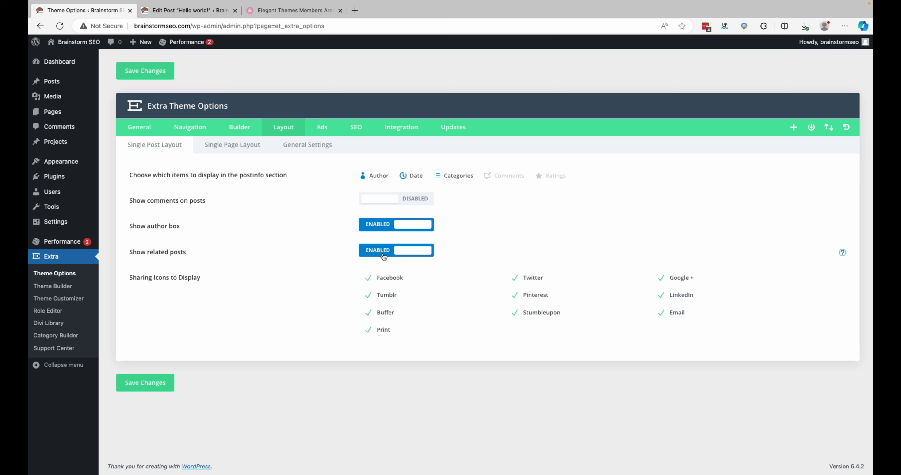
{"action": "left_click", "coordinate": [144, 382]}
Step: Open the live Hello World post from its permalink and examine its post info, sharing icons, author box and comments area
{"action": "left_click", "coordinate": [194, 11]}
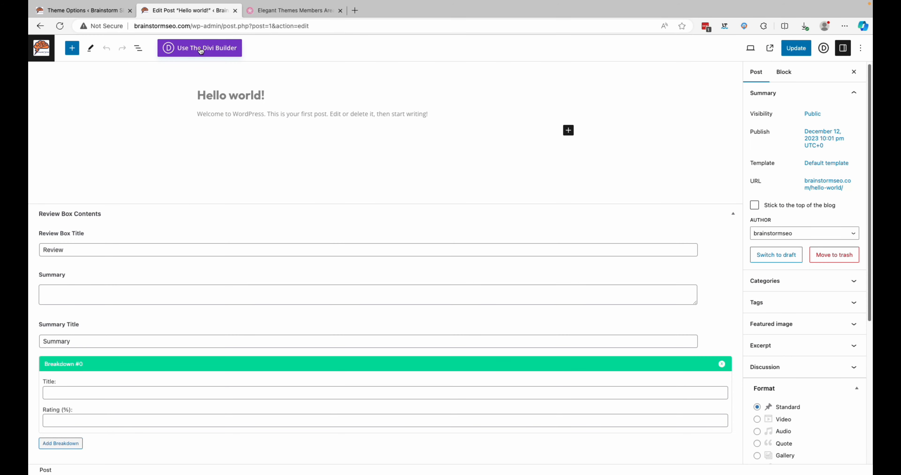
{"action": "left_click", "coordinate": [47, 49]}
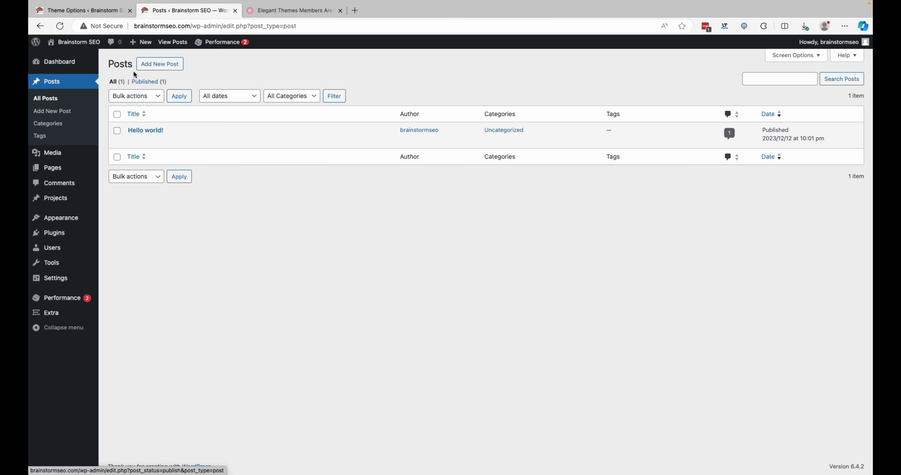
{"action": "left_click", "coordinate": [151, 131]}
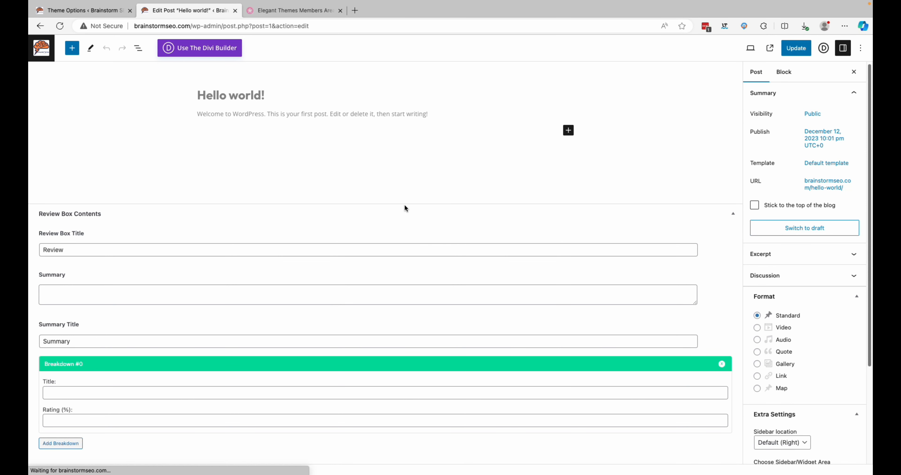
{"action": "left_click", "coordinate": [838, 184]}
{"action": "left_click", "coordinate": [792, 279]}
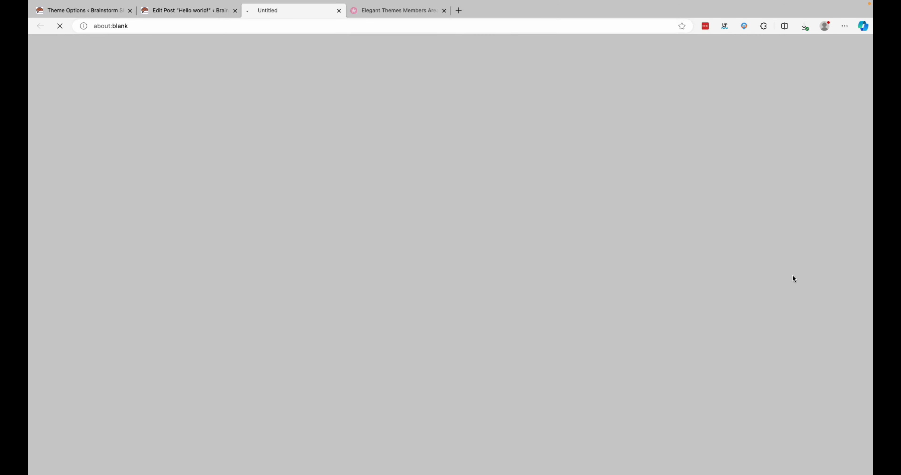
{"action": "scroll", "coordinate": [434, 172], "scroll_direction": "down", "scroll_amount": 4}
{"action": "scroll", "coordinate": [434, 169], "scroll_direction": "up", "scroll_amount": 4}
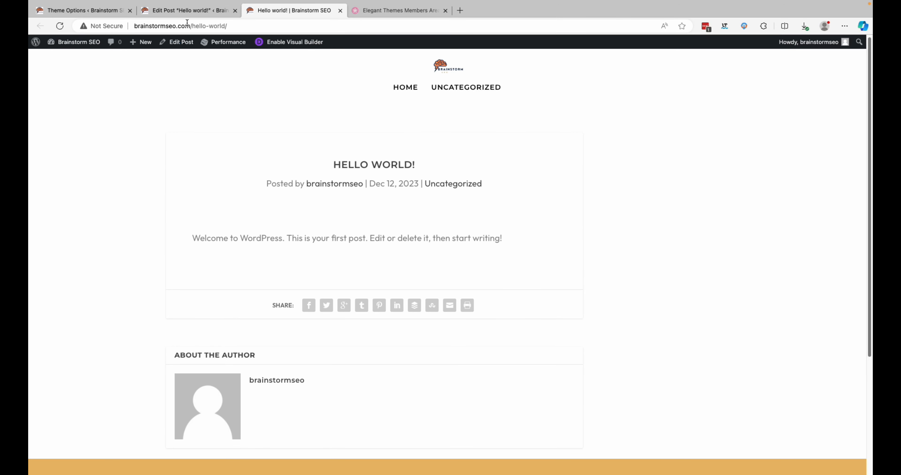
{"action": "left_click", "coordinate": [401, 10]}
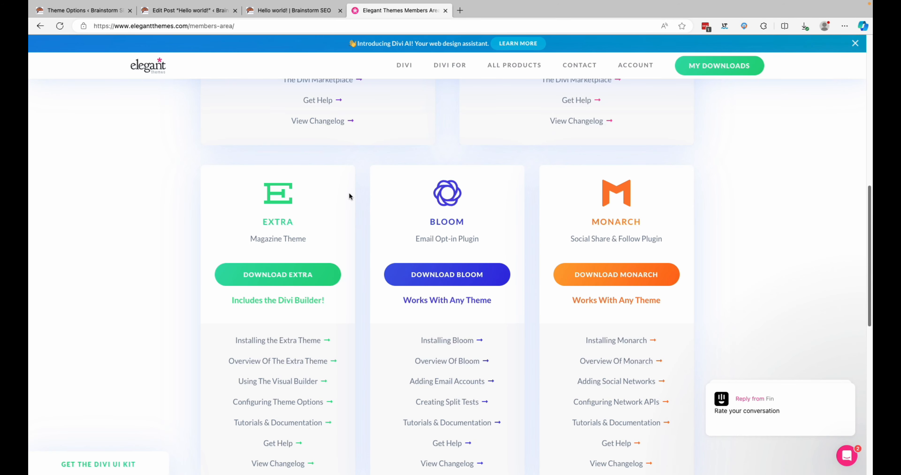
{"action": "left_click", "coordinate": [189, 10]}
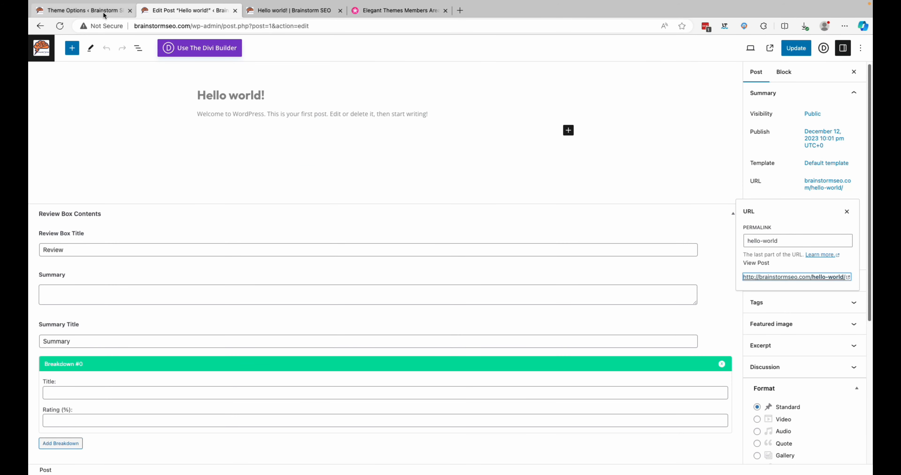
Step: Back in Theme Options, review the Single Page Layout, hide Ratings in the layout General Settings' post info section and save the changes
{"action": "left_click", "coordinate": [111, 12]}
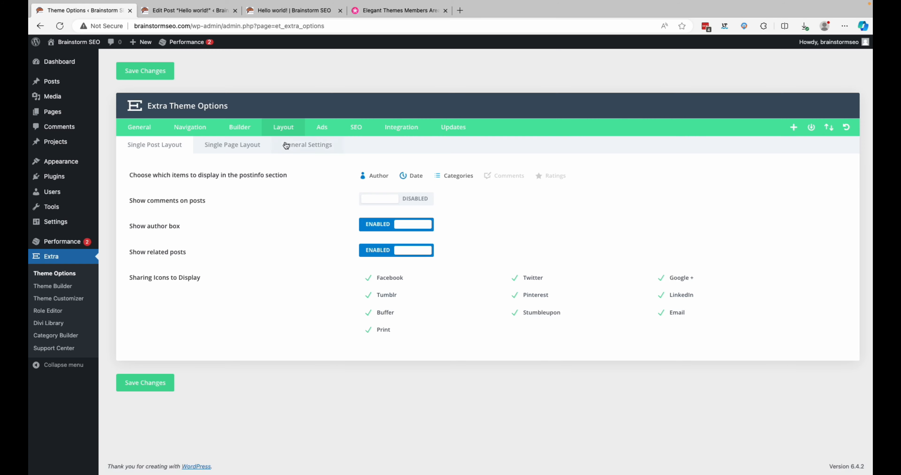
{"action": "left_click", "coordinate": [233, 146]}
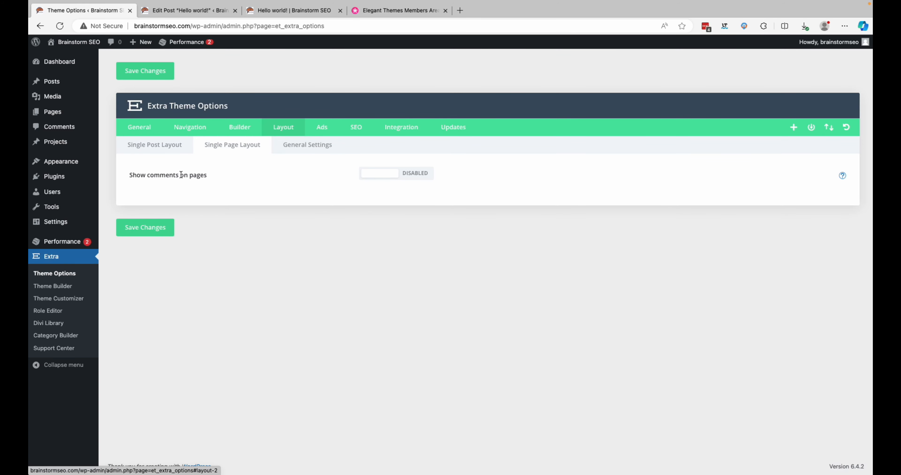
{"action": "left_click", "coordinate": [299, 147]}
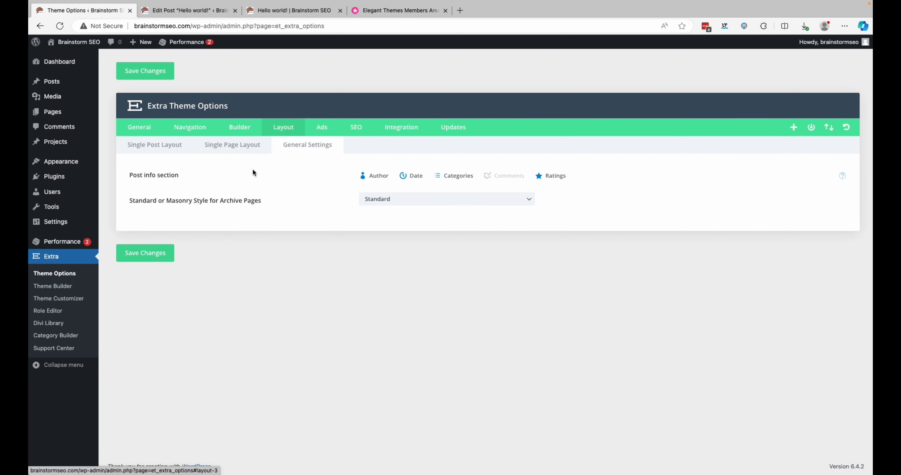
{"action": "left_click", "coordinate": [553, 179]}
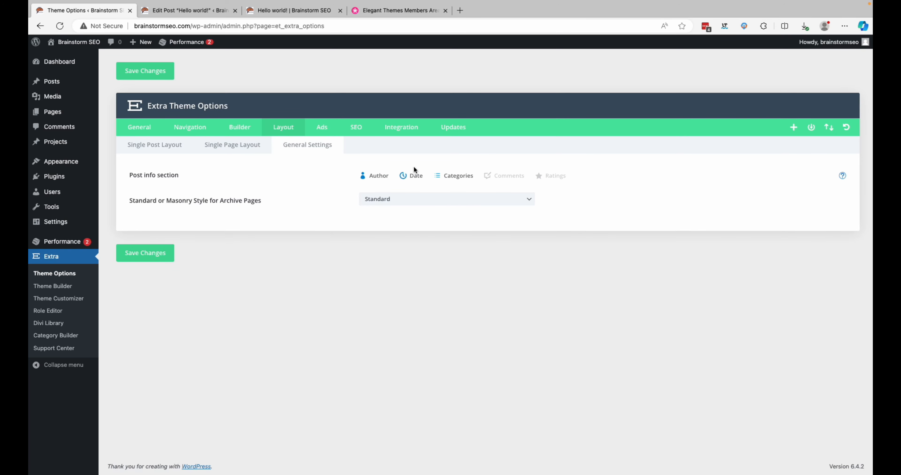
{"action": "left_click", "coordinate": [139, 256]}
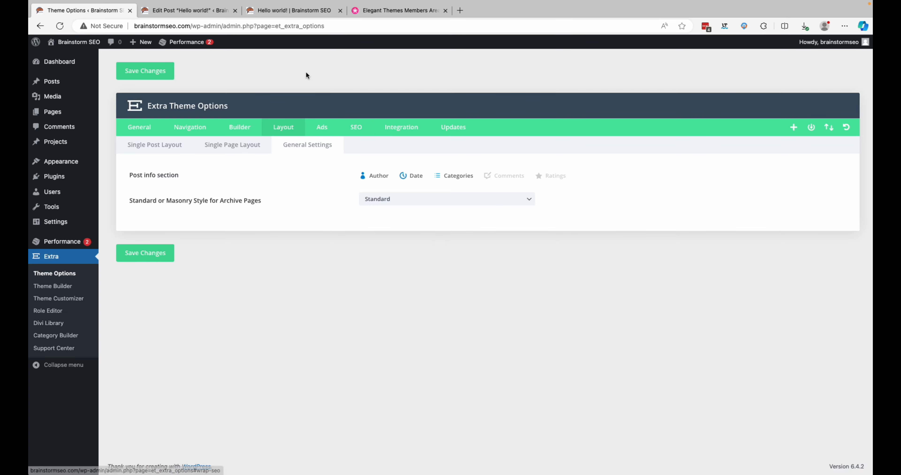
Step: Visit the live homepage and examine its menu, post modules and footer content
{"action": "left_click", "coordinate": [186, 13]}
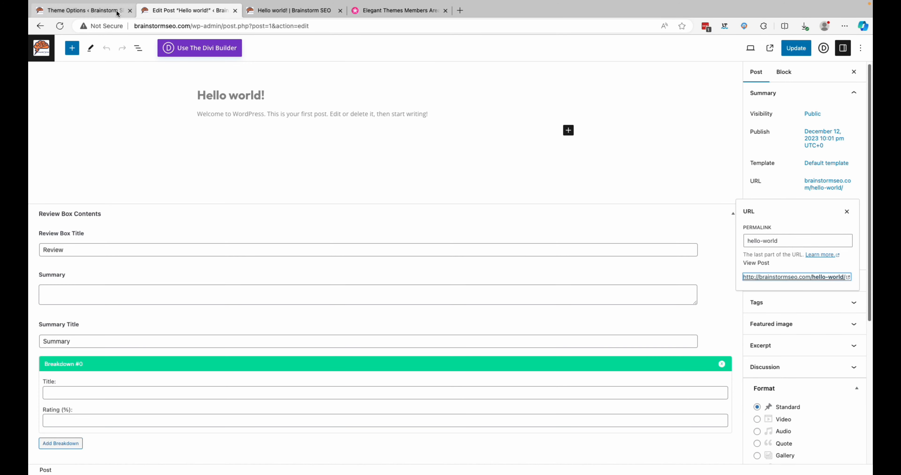
{"action": "left_click", "coordinate": [45, 52]}
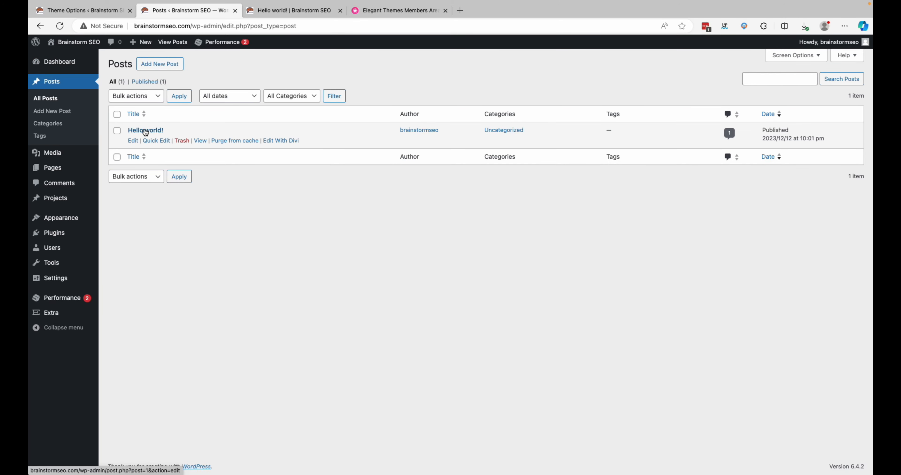
{"action": "left_click", "coordinate": [70, 59]}
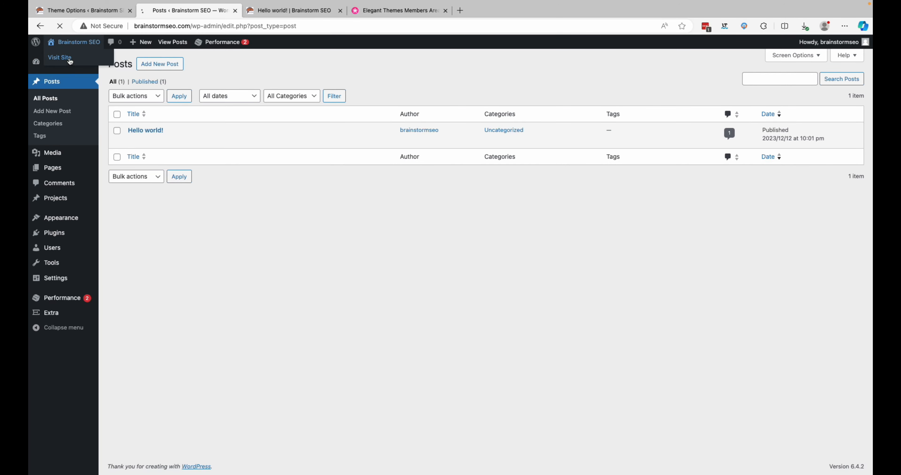
{"action": "scroll", "coordinate": [414, 157], "scroll_direction": "down", "scroll_amount": 5}
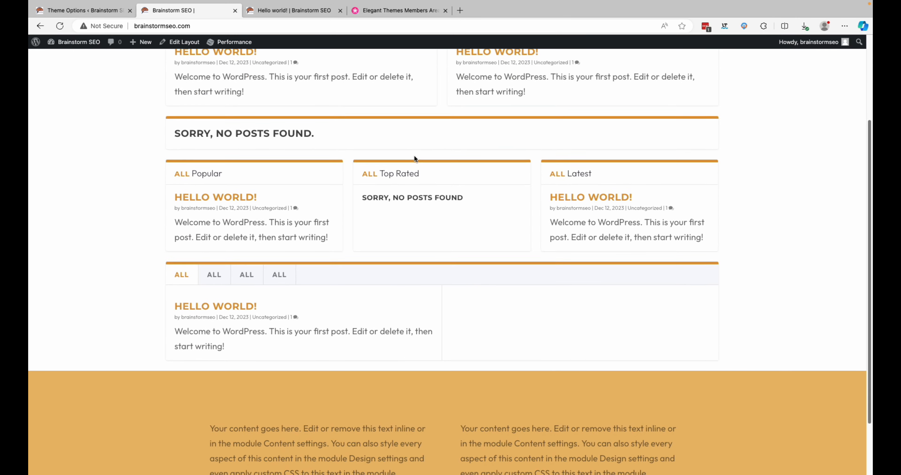
{"action": "scroll", "coordinate": [414, 156], "scroll_direction": "up", "scroll_amount": 5}
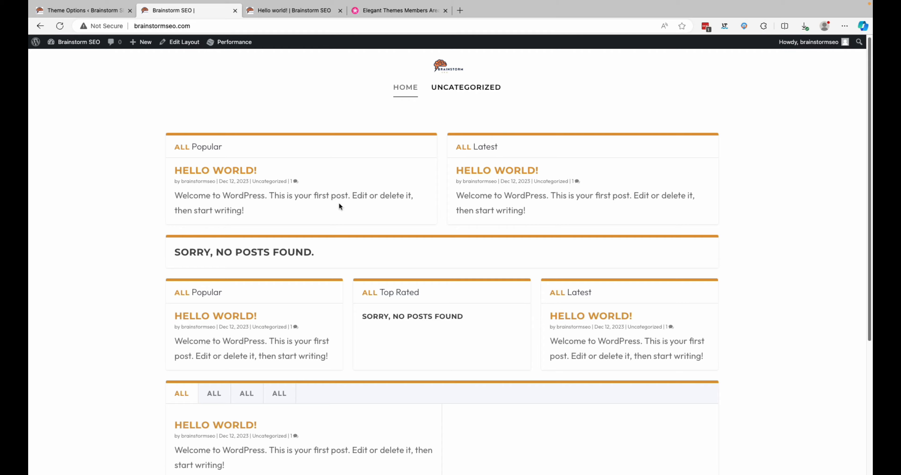
{"action": "scroll", "coordinate": [452, 282], "scroll_direction": "down", "scroll_amount": 6}
{"action": "scroll", "coordinate": [451, 282], "scroll_direction": "up", "scroll_amount": 6}
{"action": "scroll", "coordinate": [532, 315], "scroll_direction": "down", "scroll_amount": 5}
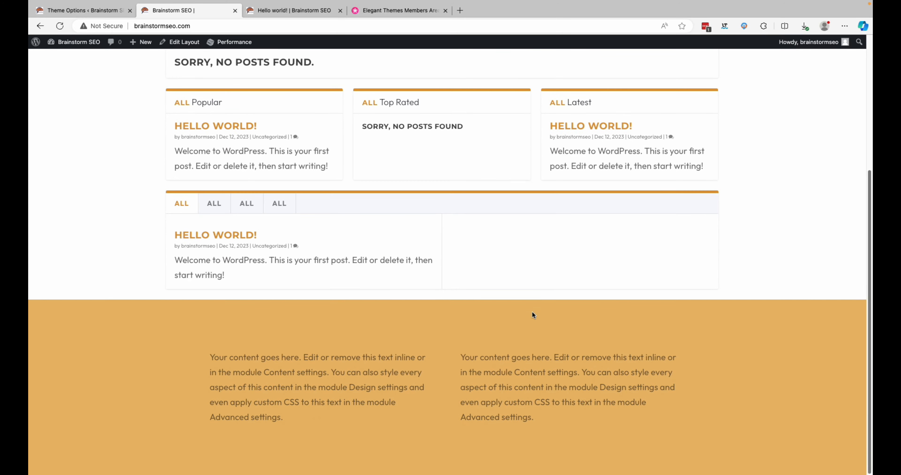
{"action": "scroll", "coordinate": [532, 315], "scroll_direction": "up", "scroll_amount": 5}
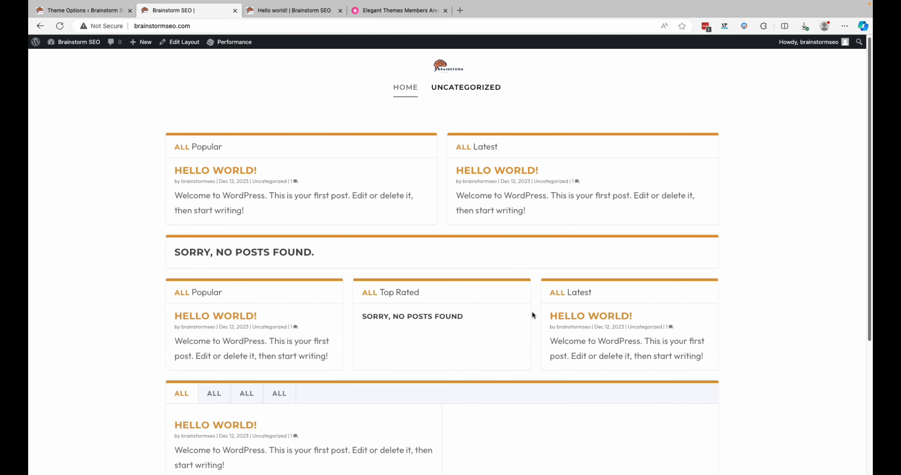
{"action": "scroll", "coordinate": [472, 262], "scroll_direction": "down", "scroll_amount": 5}
{"action": "scroll", "coordinate": [473, 262], "scroll_direction": "up", "scroll_amount": 5}
Step: Return to the site's dashboard, open the list of all pages and start a new page
{"action": "mouse_move", "coordinate": [75, 42]}
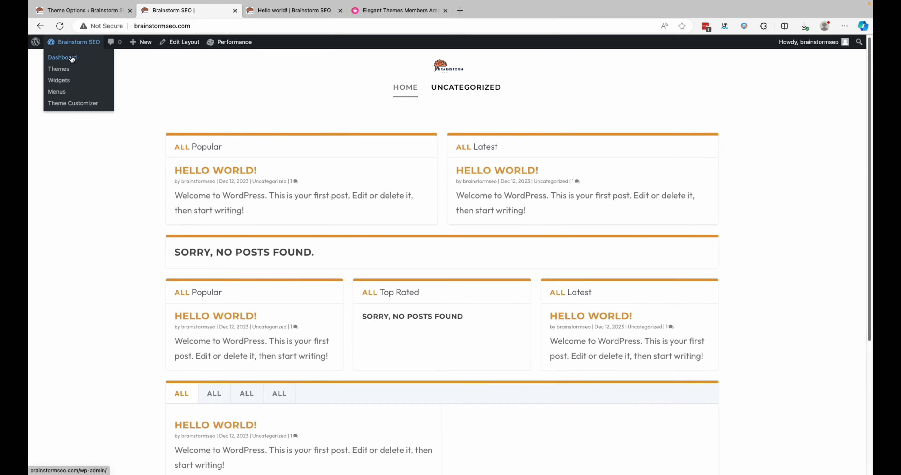
{"action": "left_click", "coordinate": [62, 57]}
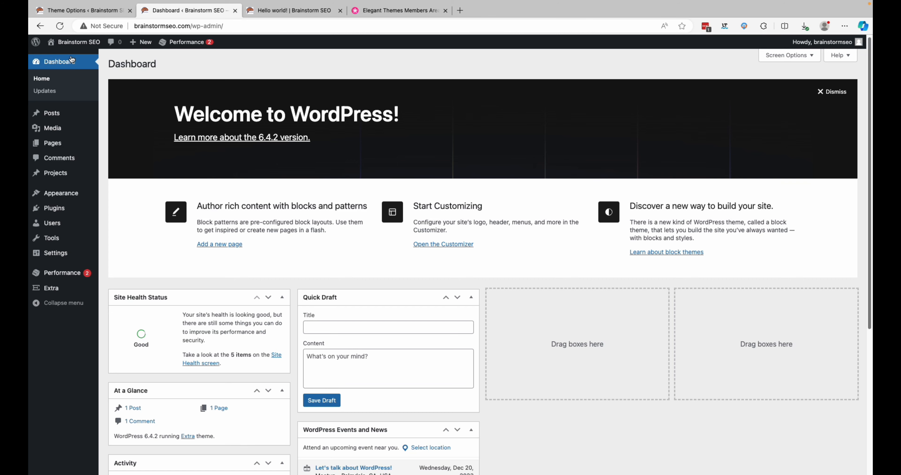
{"action": "mouse_move", "coordinate": [56, 115]}
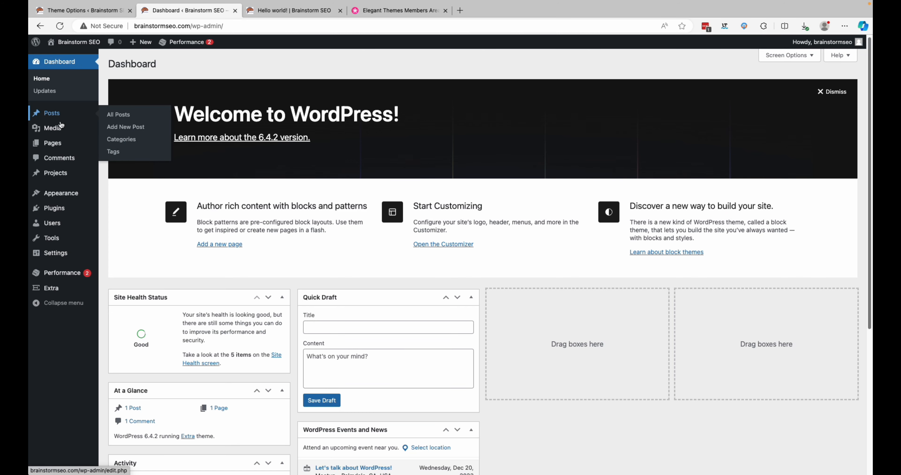
{"action": "mouse_move", "coordinate": [63, 143]}
{"action": "left_click", "coordinate": [114, 145]}
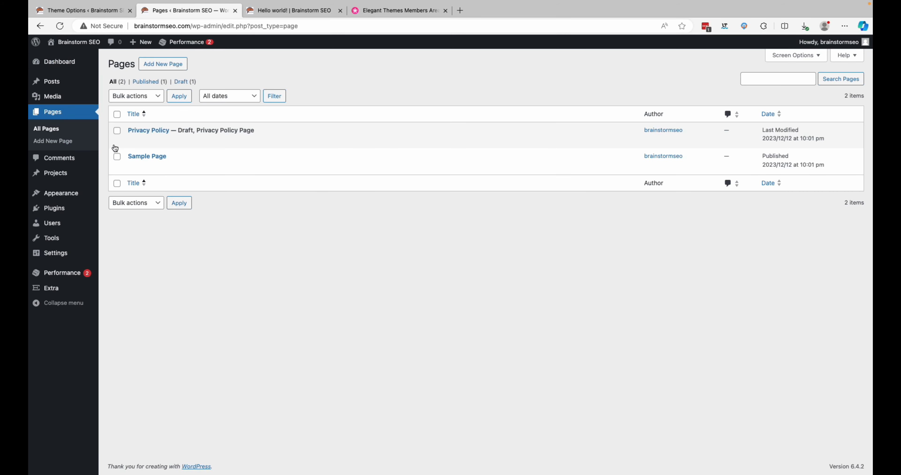
{"action": "left_click", "coordinate": [173, 67]}
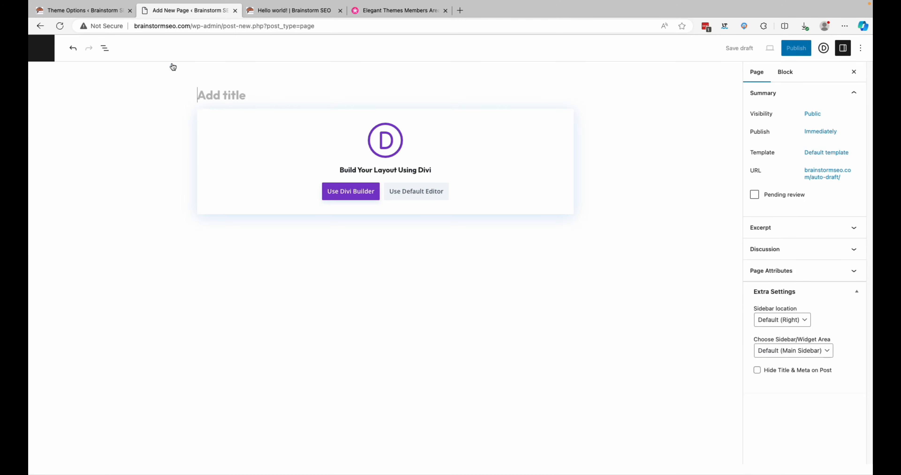
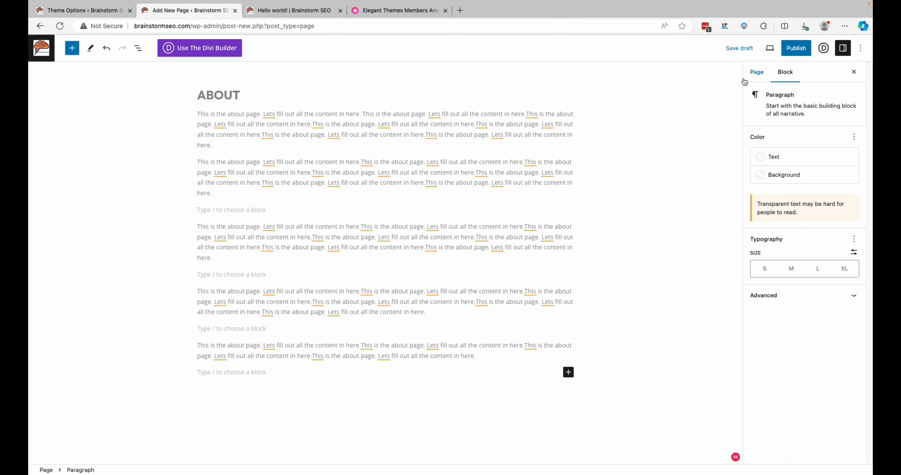
Step: Show the page-level settings of the ABOUT page, save it as a draft and publish it
{"action": "left_click", "coordinate": [755, 73]}
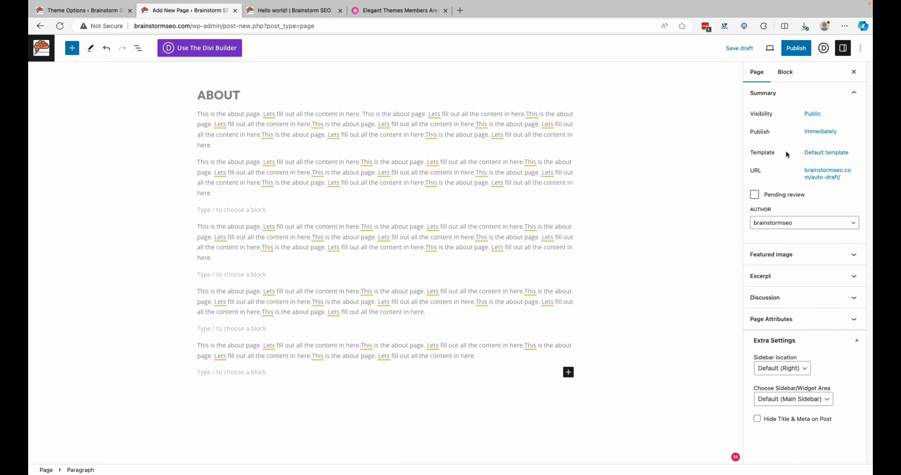
{"action": "left_click", "coordinate": [740, 48]}
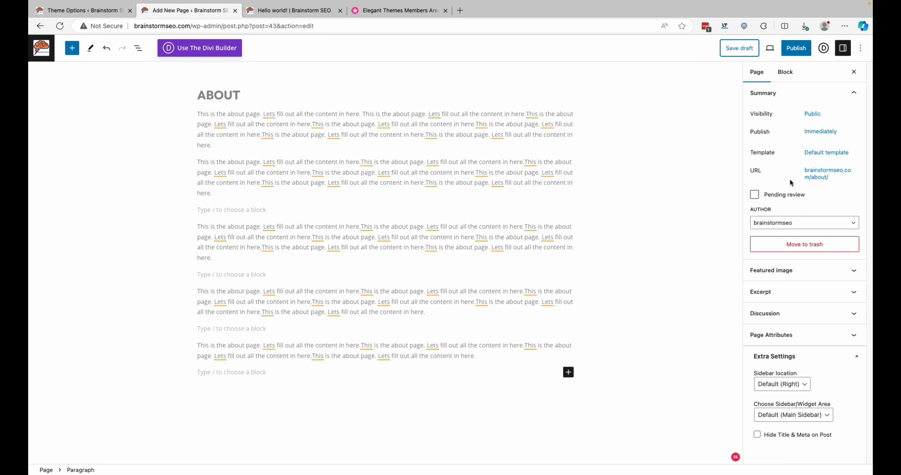
{"action": "left_click", "coordinate": [796, 49]}
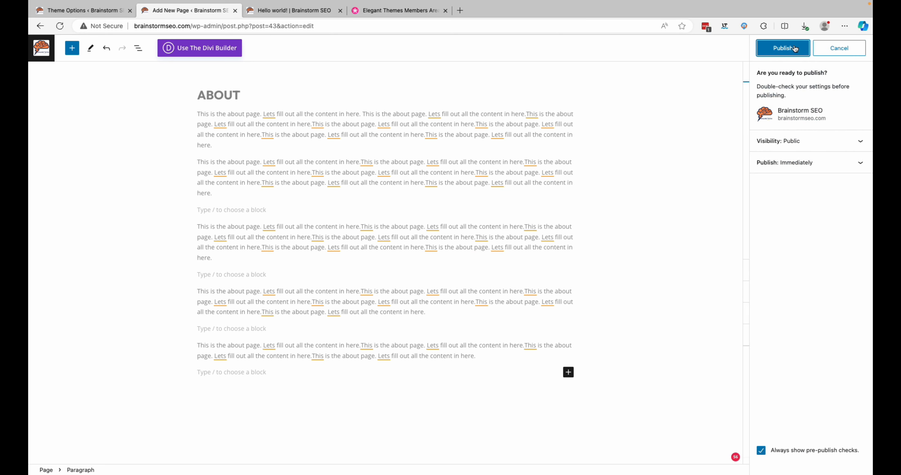
{"action": "left_click", "coordinate": [791, 49]}
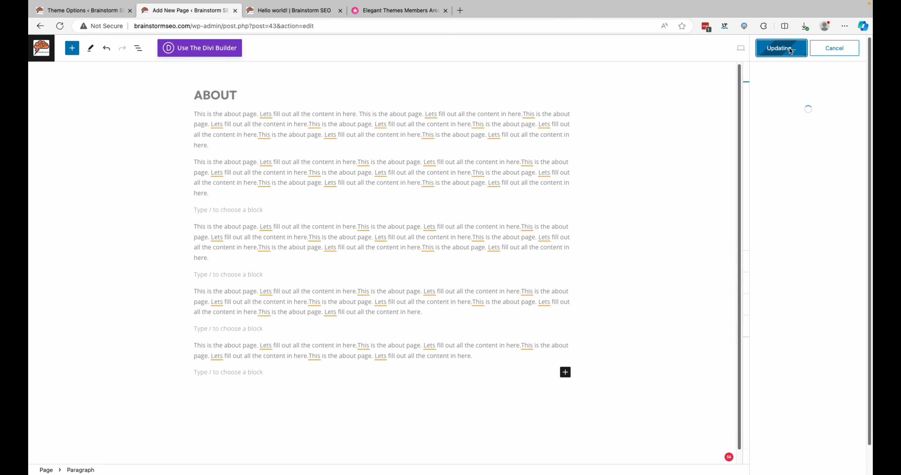
Step: View the published ABOUT page down to its footer and return to the site's homepage
{"action": "left_click", "coordinate": [795, 146]}
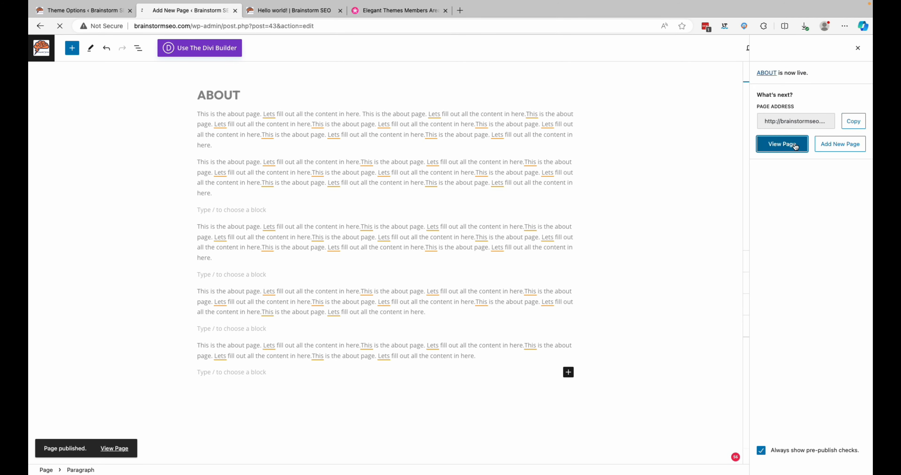
{"action": "scroll", "coordinate": [471, 188], "scroll_direction": "down", "scroll_amount": 10}
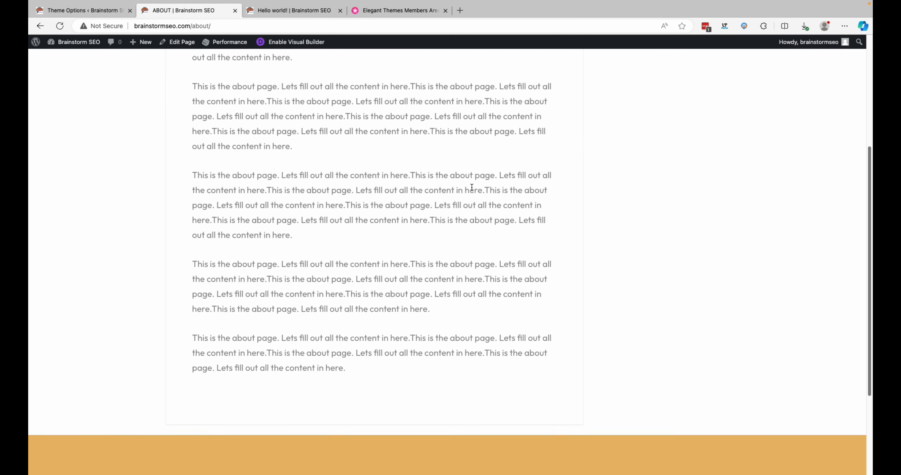
{"action": "scroll", "coordinate": [462, 189], "scroll_direction": "up", "scroll_amount": 10}
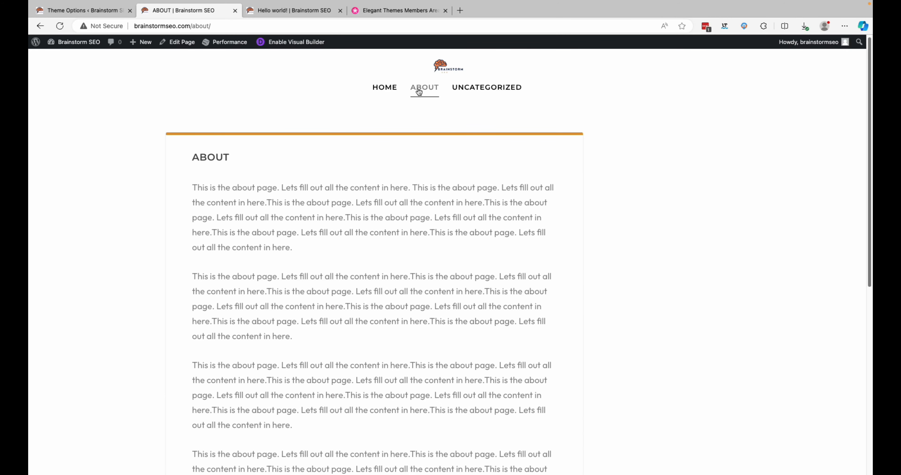
{"action": "scroll", "coordinate": [438, 219], "scroll_direction": "down", "scroll_amount": 10}
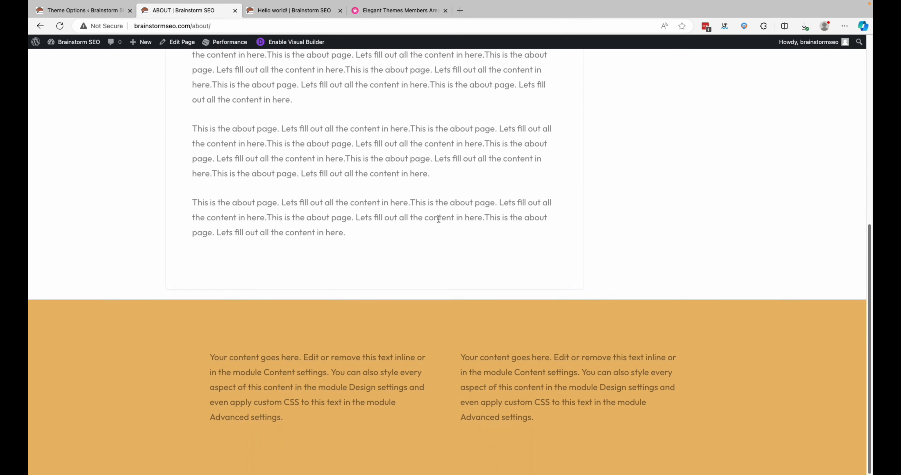
{"action": "scroll", "coordinate": [439, 219], "scroll_direction": "up", "scroll_amount": 10}
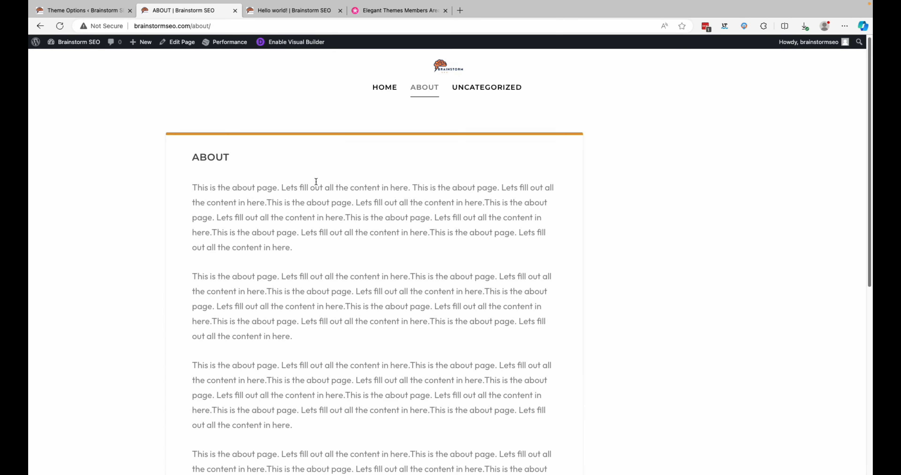
{"action": "left_click", "coordinate": [449, 68]}
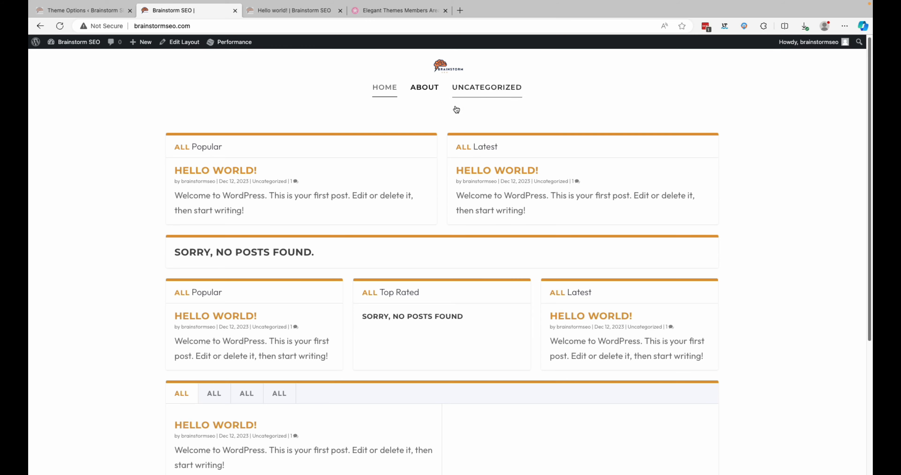
Step: Go to the dashboard's list of all posts and start a new post in the default editor
{"action": "mouse_move", "coordinate": [74, 42]}
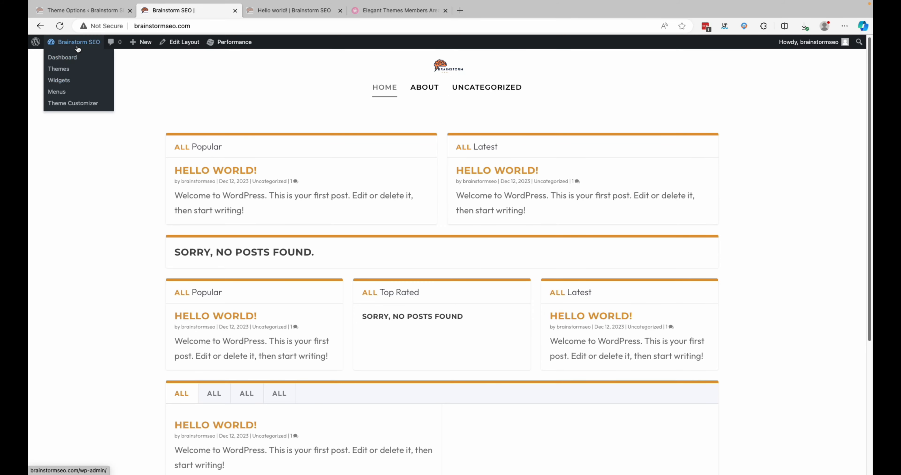
{"action": "left_click", "coordinate": [71, 60]}
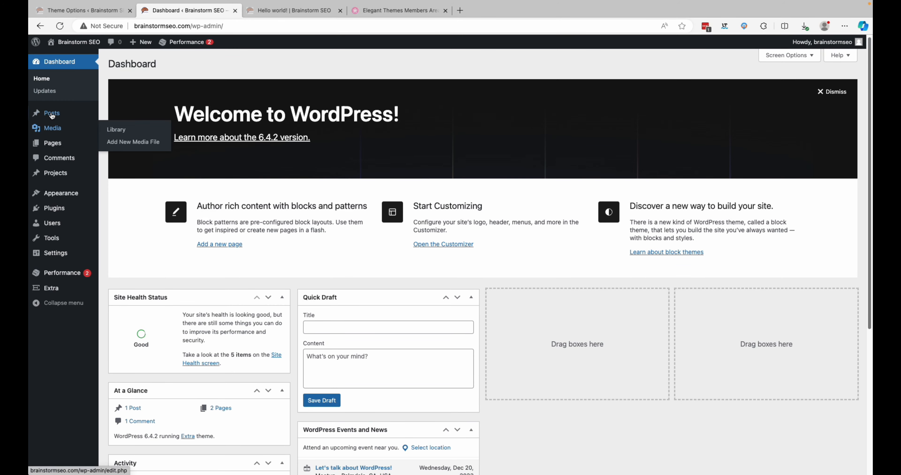
{"action": "mouse_move", "coordinate": [52, 116]}
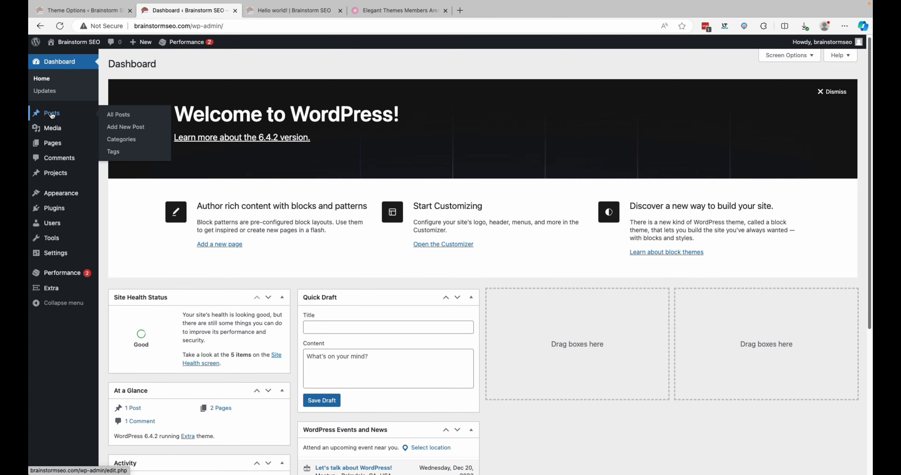
{"action": "left_click", "coordinate": [124, 116]}
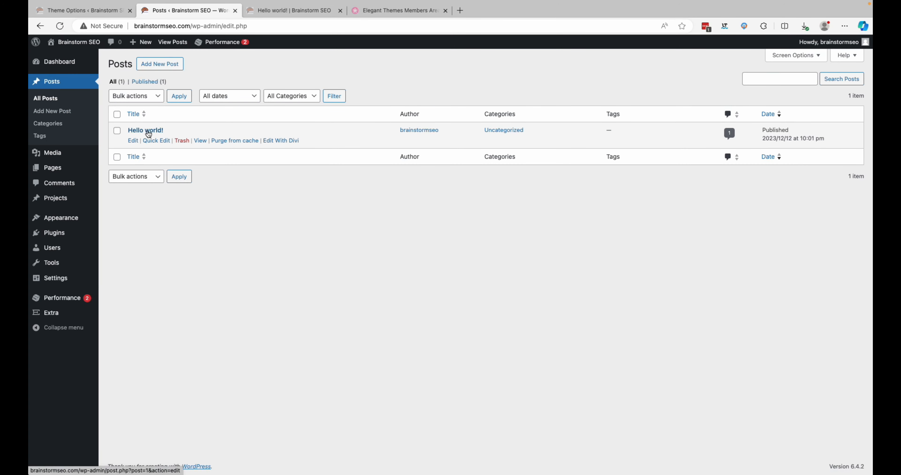
{"action": "left_click", "coordinate": [169, 66]}
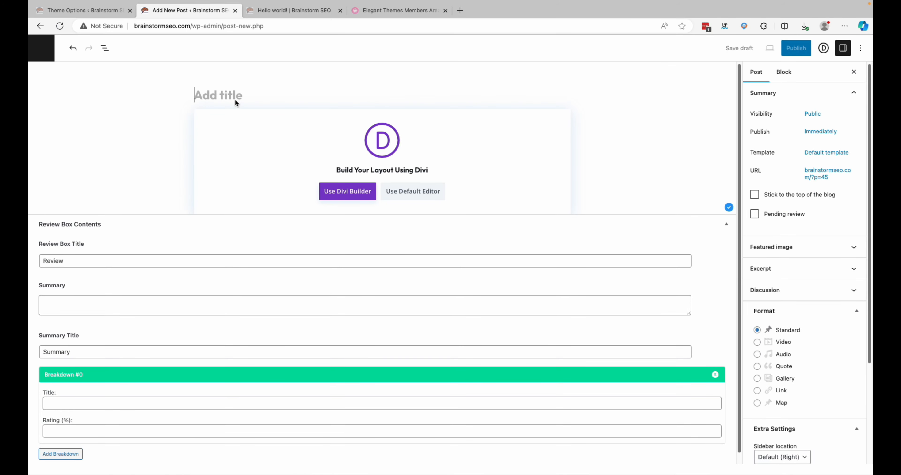
{"action": "left_click", "coordinate": [419, 192]}
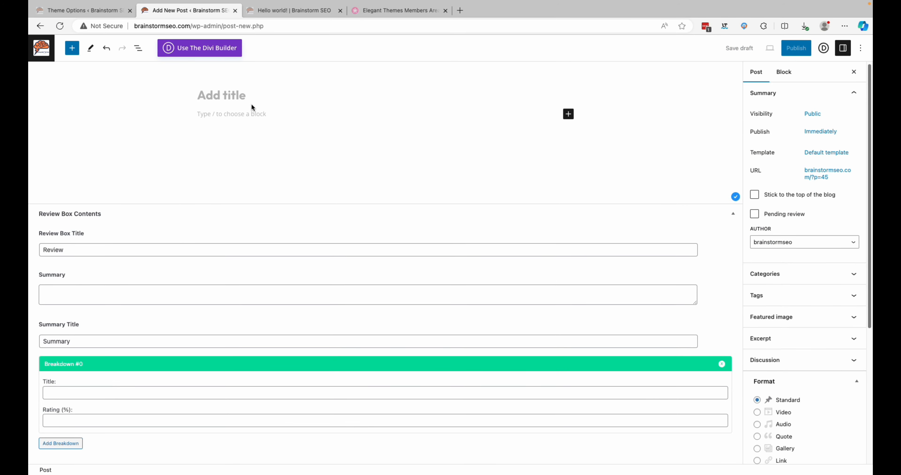
Step: Title the post "This is a test post. Cool right?" and enter the same text as its first body paragraph
{"action": "left_click", "coordinate": [249, 96]}
{"action": "type", "text": "This is"}
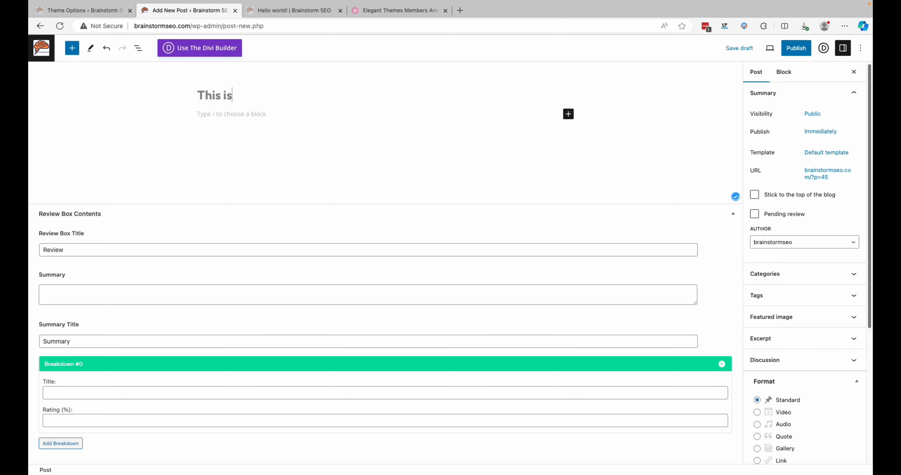
{"action": "type", "text": " a test post"}
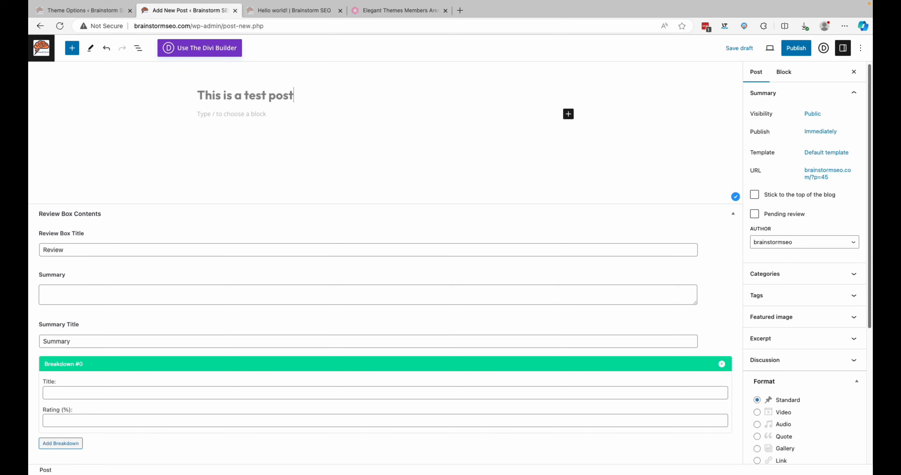
{"action": "type", "text": ". Cool right?"}
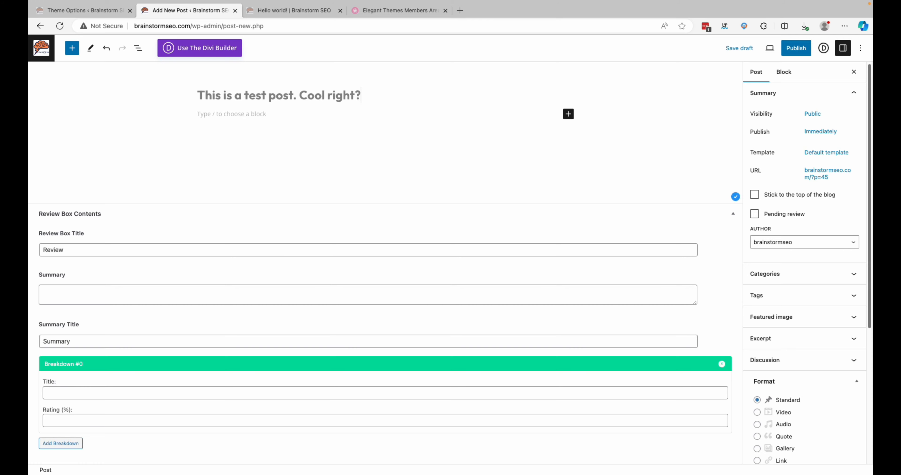
{"action": "left_click", "coordinate": [223, 115]}
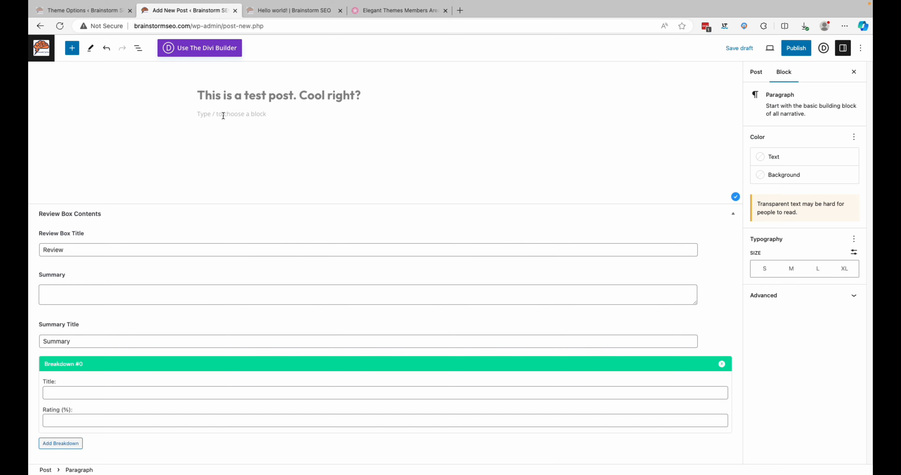
{"action": "type", "text": "This is a test post. Cool right?"}
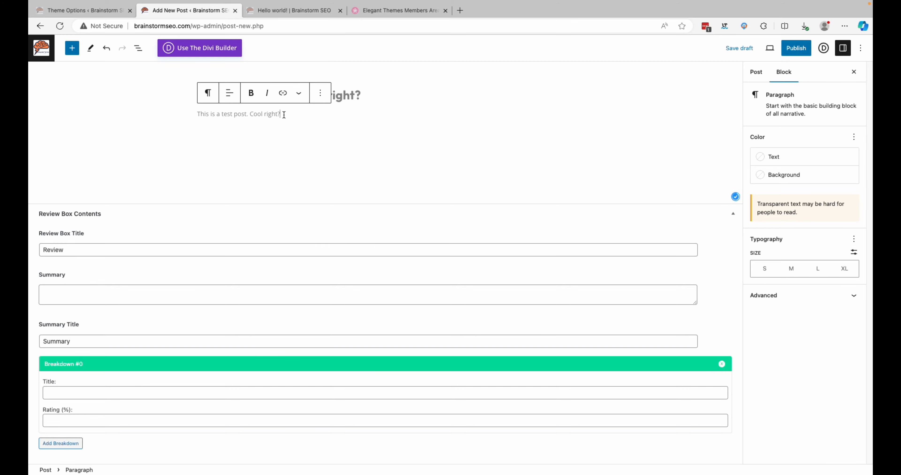
Step: Copy the body sentence and repeat it until the first paragraph runs to about three lines
{"action": "left_click_drag", "start_coordinate": [281, 114], "coordinate": [193, 113]}
{"action": "key", "text": "super+c"}
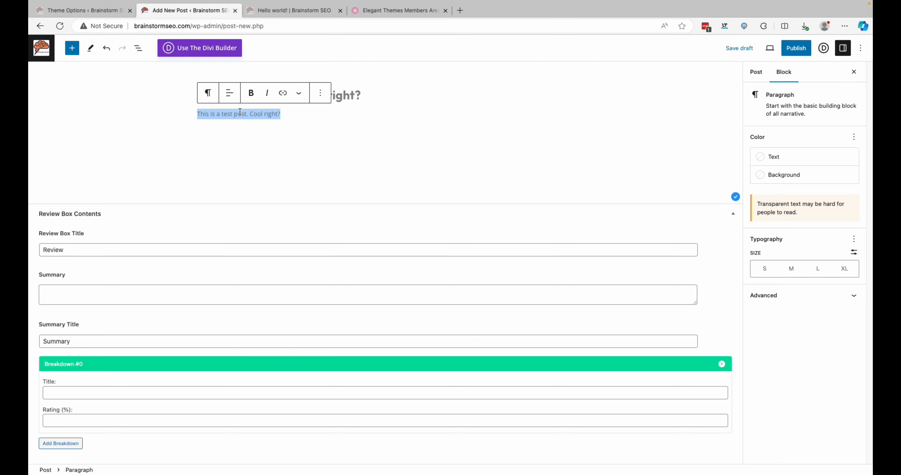
{"action": "left_click", "coordinate": [293, 115]}
{"action": "key", "text": "super+v"}
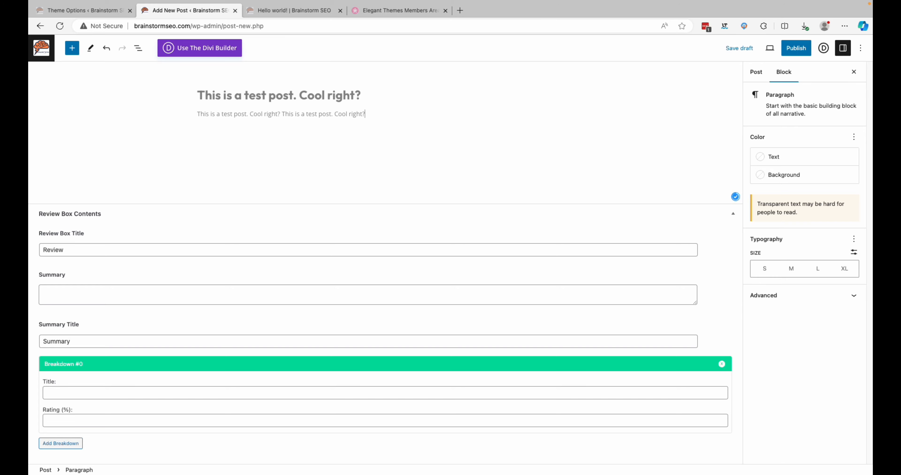
{"action": "key", "text": "super+v"}
{"action": "key", "text": "super+v"}
{"action": "key", "text": "super+v"}
{"action": "key", "text": "super+v"}
{"action": "key", "text": "super+v"}
{"action": "key", "text": "super+v"}
{"action": "key", "text": "super+v"}
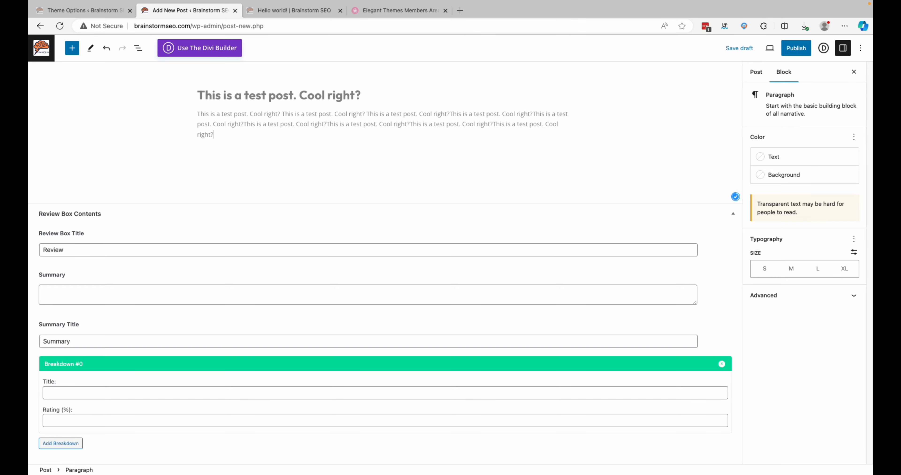
Step: Add five more paragraphs below the first, each filled with repeated copies of the copied sentence
{"action": "key", "text": "Return"}
{"action": "key", "text": "super+v"}
{"action": "key", "text": "super+v"}
{"action": "key", "text": "super+v"}
{"action": "key", "text": "super+v"}
{"action": "key", "text": "super+v"}
{"action": "key", "text": "super+v"}
{"action": "key", "text": "super+v"}
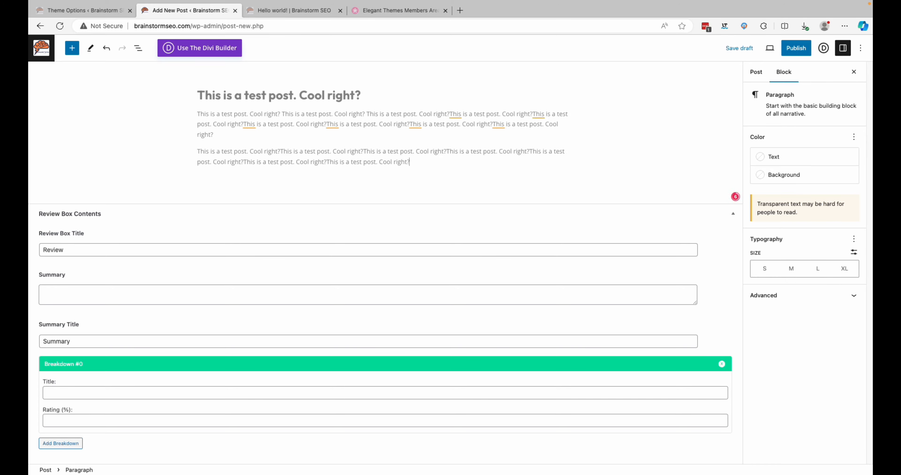
{"action": "key", "text": "Return"}
{"action": "key", "text": "super+v"}
{"action": "key", "text": "super+v"}
{"action": "key", "text": "super+v"}
{"action": "key", "text": "super+v"}
{"action": "key", "text": "super+v"}
{"action": "key", "text": "super+v"}
{"action": "key", "text": "super+v"}
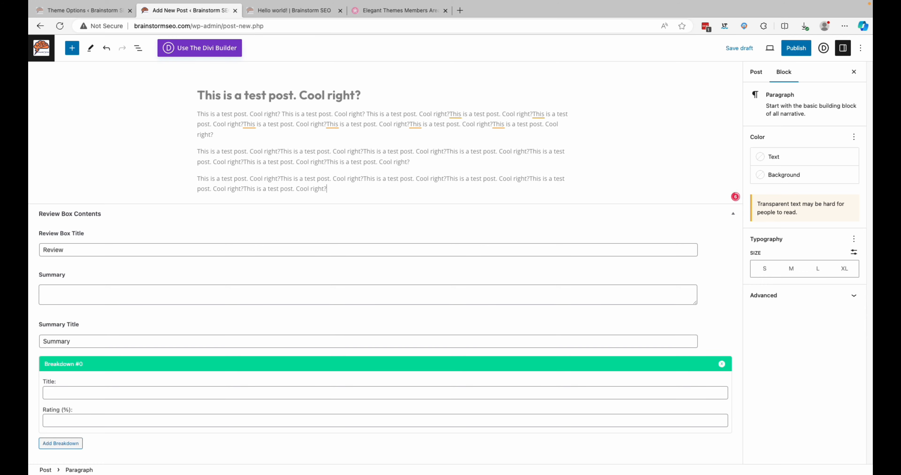
{"action": "key", "text": "Return"}
{"action": "key", "text": "super+v"}
{"action": "key", "text": "super+v"}
{"action": "key", "text": "super+v"}
{"action": "key", "text": "super+v"}
{"action": "key", "text": "super+v"}
{"action": "key", "text": "super+v"}
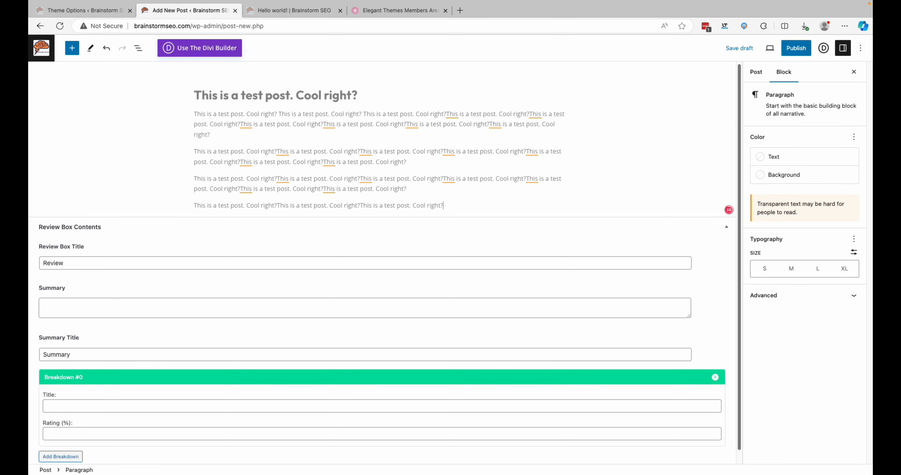
{"action": "key", "text": "Return"}
{"action": "key", "text": "super+v"}
{"action": "key", "text": "super+v"}
{"action": "key", "text": "super+v"}
{"action": "key", "text": "super+v"}
{"action": "key", "text": "super+v"}
{"action": "key", "text": "super+v"}
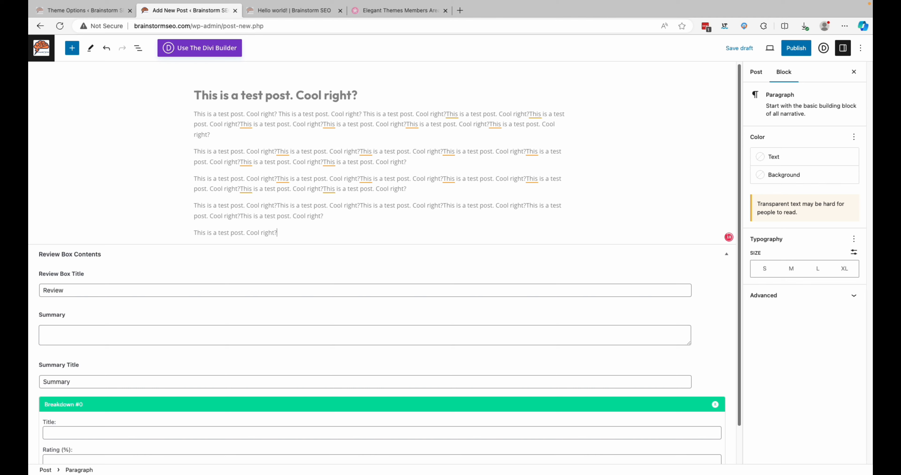
{"action": "key", "text": "Return"}
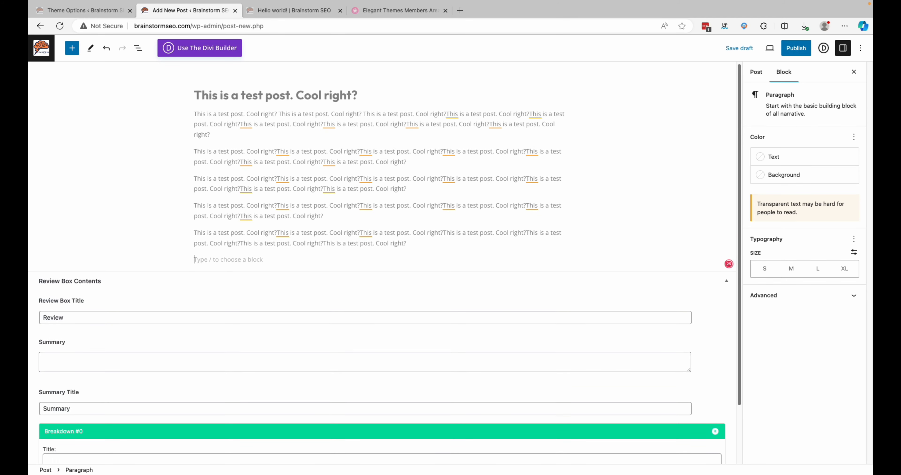
{"action": "key", "text": "super+v"}
{"action": "key", "text": "super+v"}
{"action": "key", "text": "super+v"}
{"action": "key", "text": "super+v"}
{"action": "key", "text": "super+v"}
{"action": "key", "text": "super+v"}
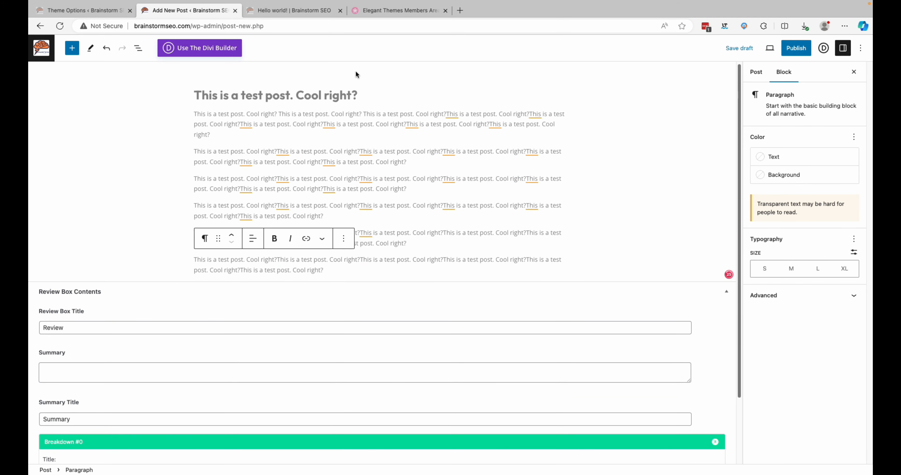
Step: Save the post as a draft and shorten its permalink to this-is-a-test-post
{"action": "left_click", "coordinate": [760, 74]}
{"action": "left_click", "coordinate": [738, 49]}
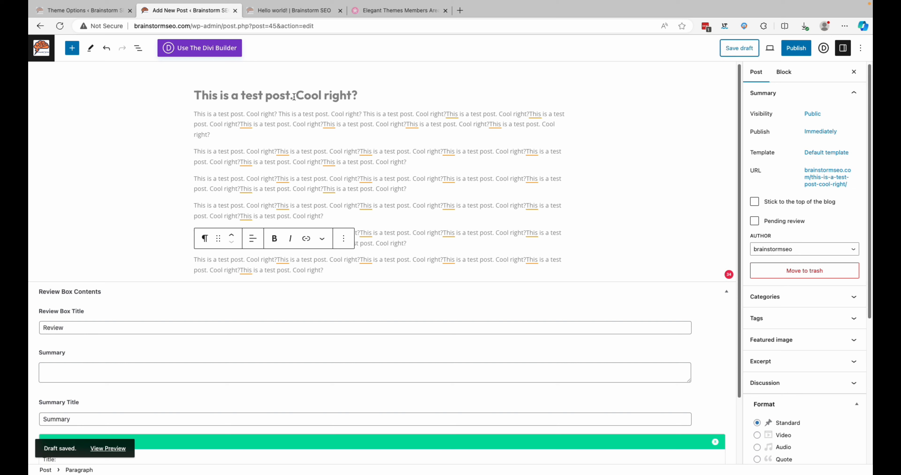
{"action": "left_click", "coordinate": [823, 184]}
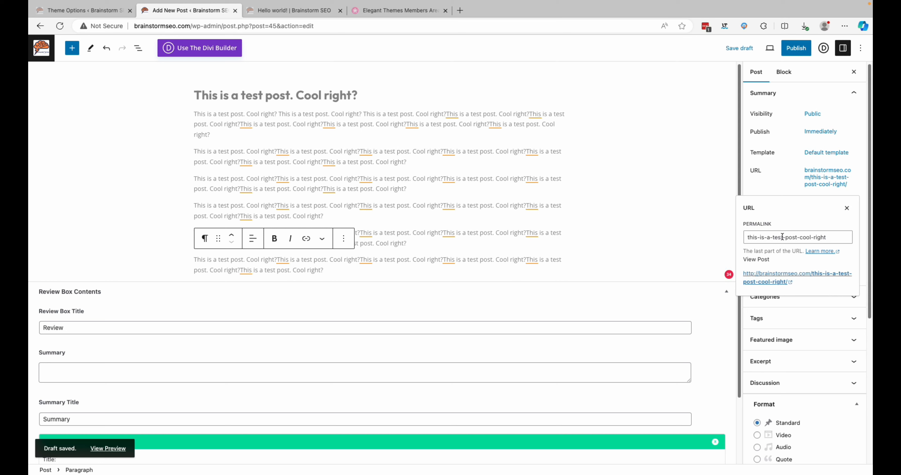
{"action": "left_click_drag", "start_coordinate": [796, 238], "coordinate": [841, 238]}
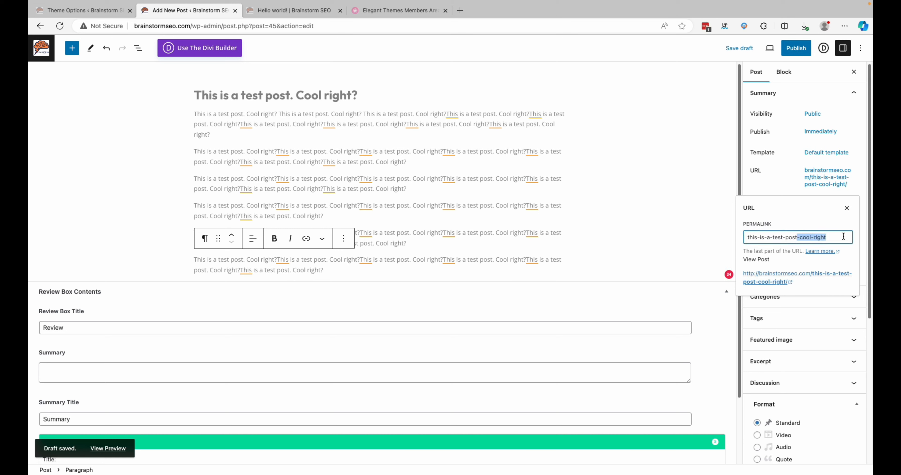
{"action": "key", "text": "BackSpace"}
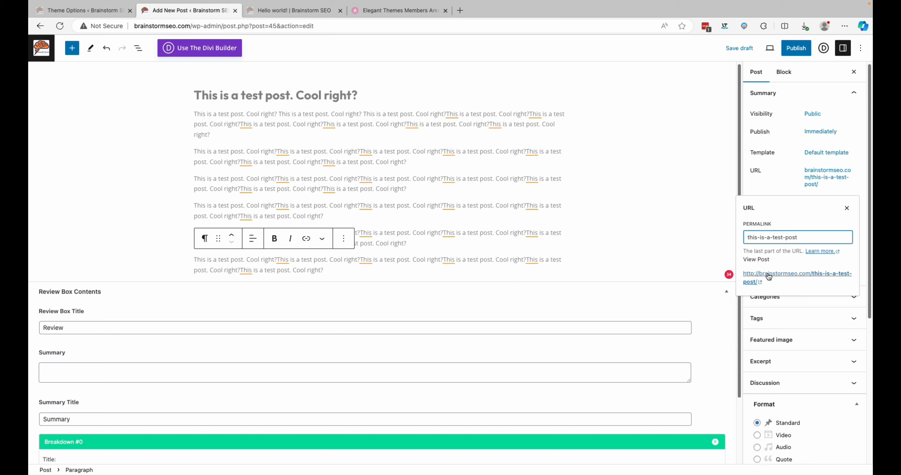
{"action": "left_click", "coordinate": [723, 193]}
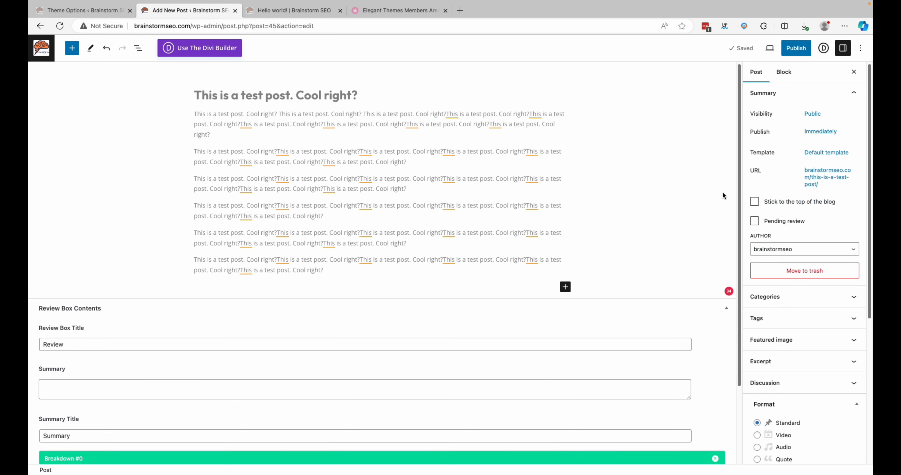
Step: Set brainstormseo-logo.png as the post's featured image with the alt text "cool right image" and save the draft
{"action": "scroll", "coordinate": [799, 284], "scroll_direction": "down", "scroll_amount": 4}
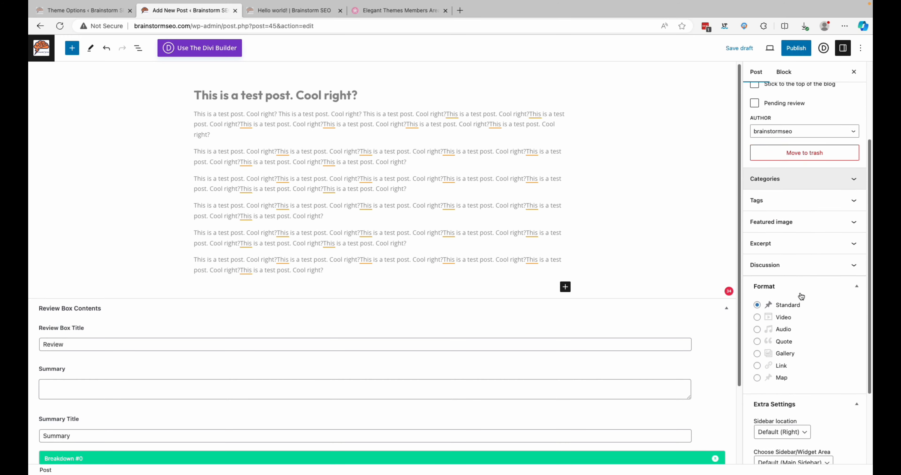
{"action": "left_click", "coordinate": [854, 201]}
{"action": "left_click", "coordinate": [818, 232]}
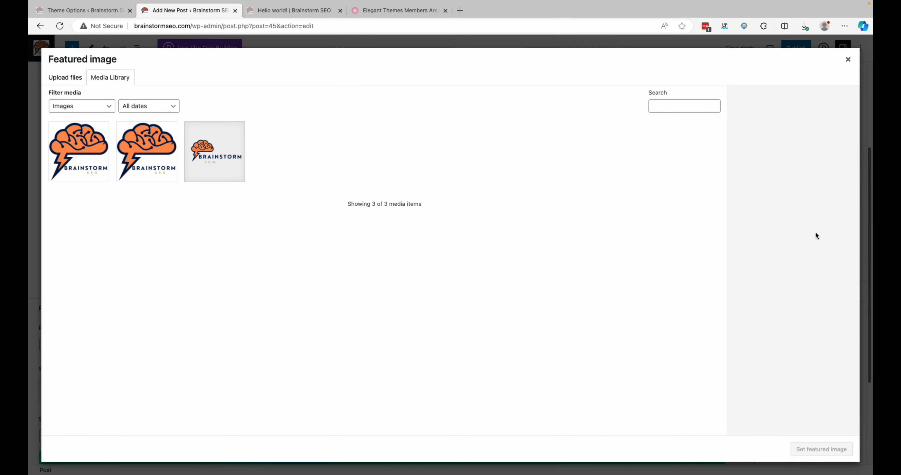
{"action": "left_click", "coordinate": [229, 159]}
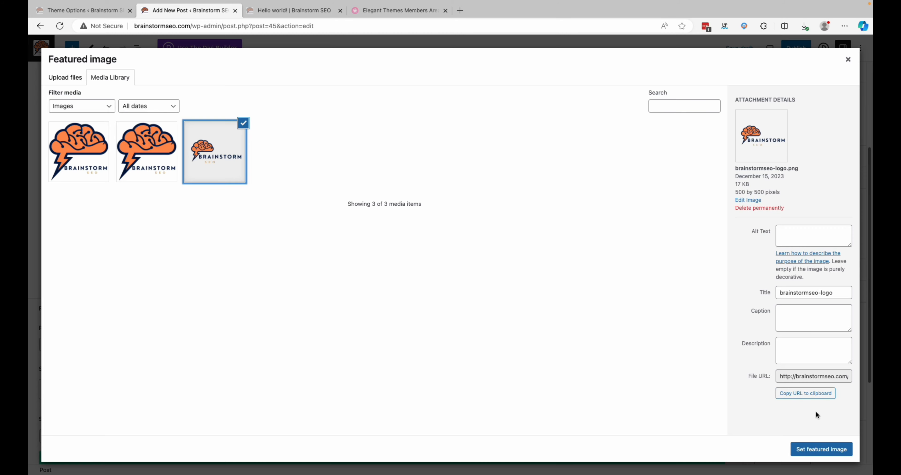
{"action": "left_click", "coordinate": [798, 232]}
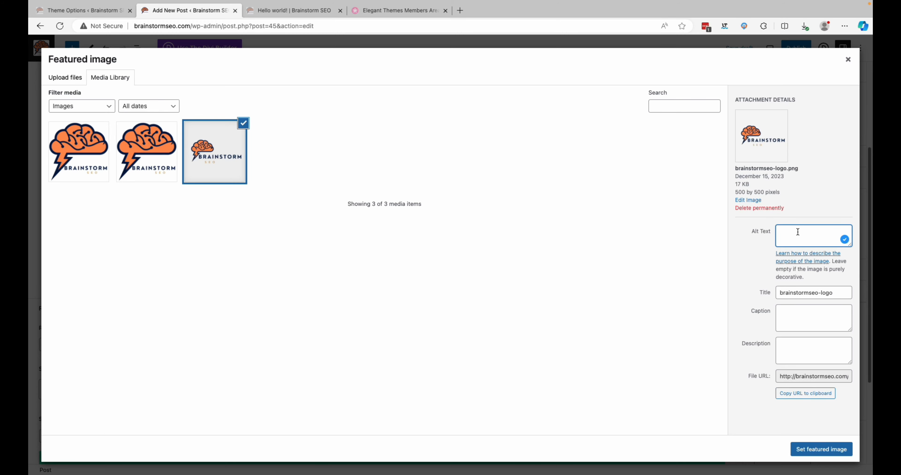
{"action": "type", "text": "cool right image"}
{"action": "left_click", "coordinate": [801, 450]}
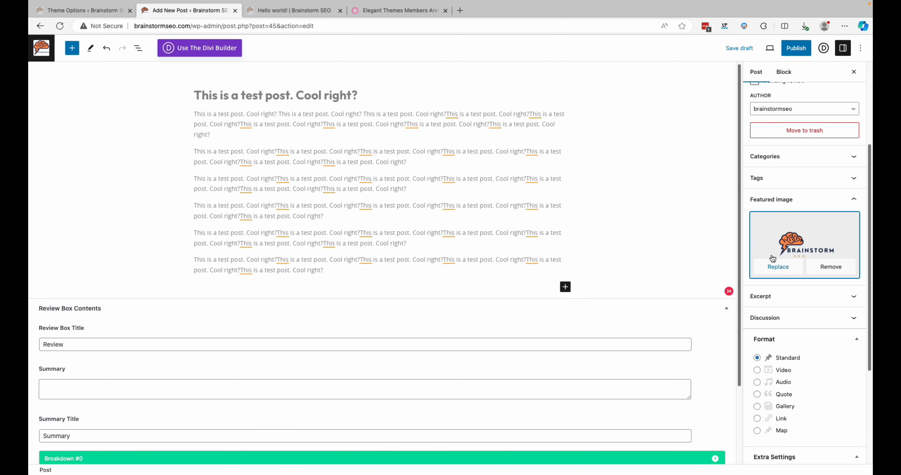
{"action": "left_click", "coordinate": [736, 48]}
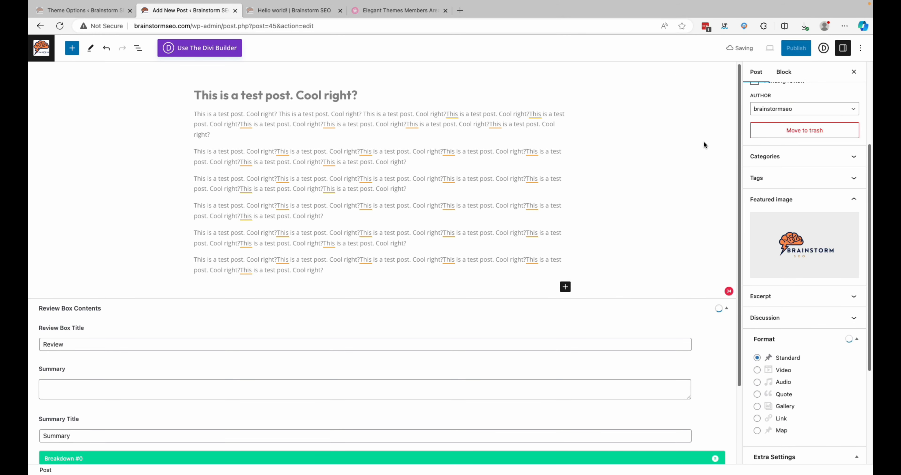
Step: Publish the test post with its current settings
{"action": "scroll", "coordinate": [767, 213], "scroll_direction": "down", "scroll_amount": 5}
{"action": "scroll", "coordinate": [766, 213], "scroll_direction": "up", "scroll_amount": 7}
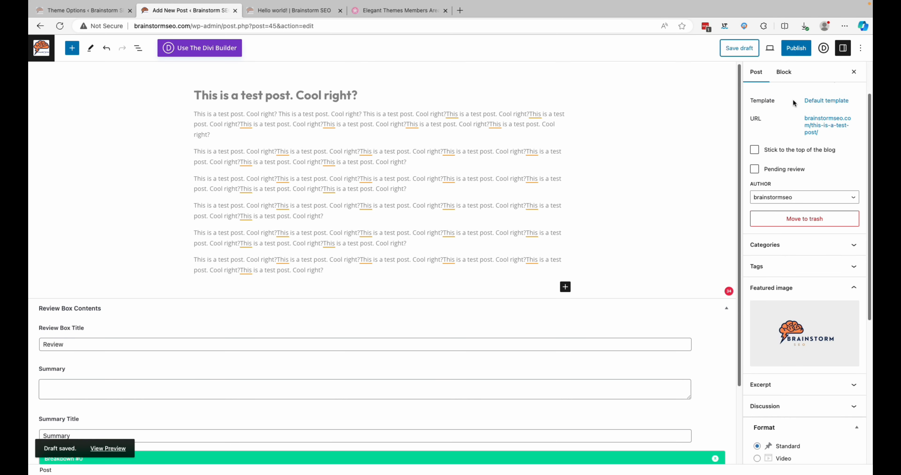
{"action": "left_click", "coordinate": [801, 50]}
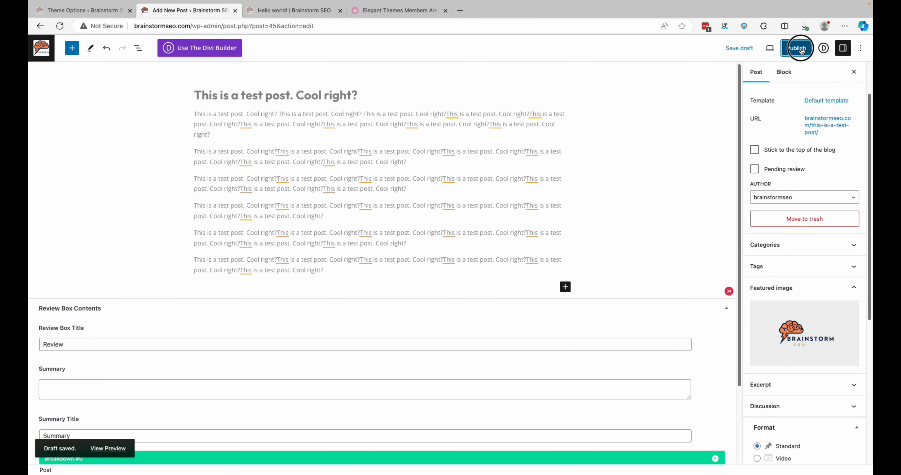
{"action": "left_click", "coordinate": [785, 50]}
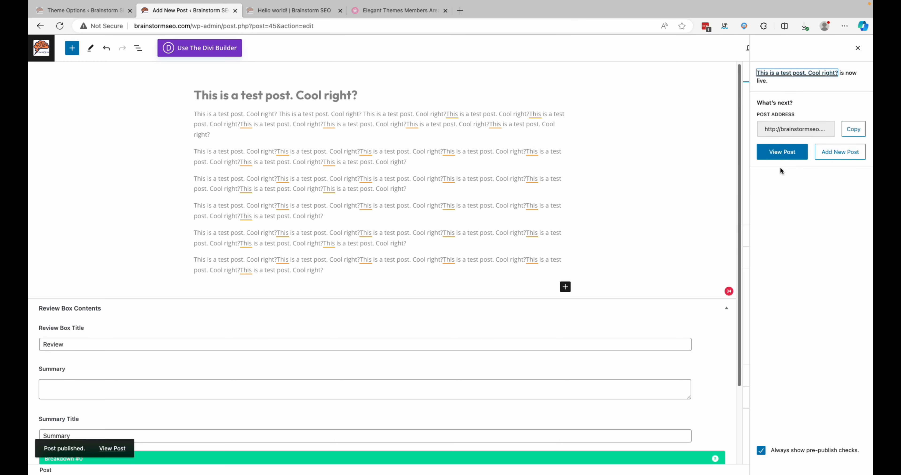
Step: View the published test post and check its title, featured image and body paragraphs
{"action": "left_click", "coordinate": [783, 153]}
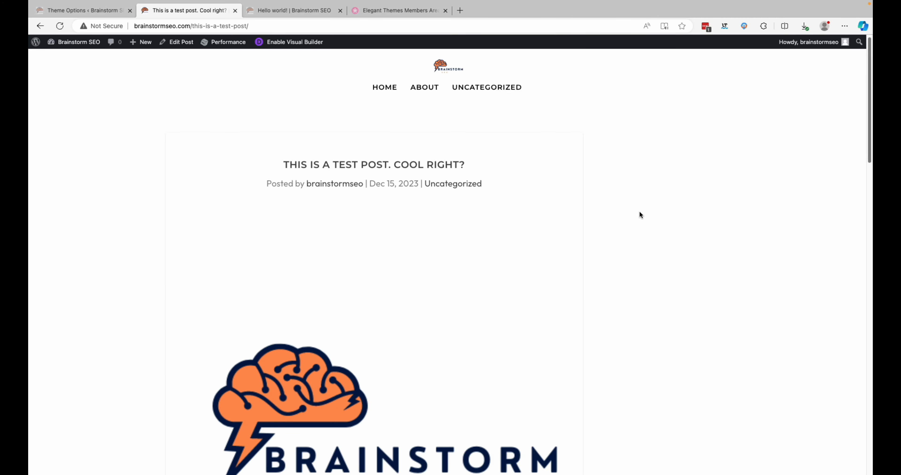
{"action": "scroll", "coordinate": [446, 216], "scroll_direction": "down", "scroll_amount": 6}
{"action": "scroll", "coordinate": [448, 219], "scroll_direction": "down", "scroll_amount": 12}
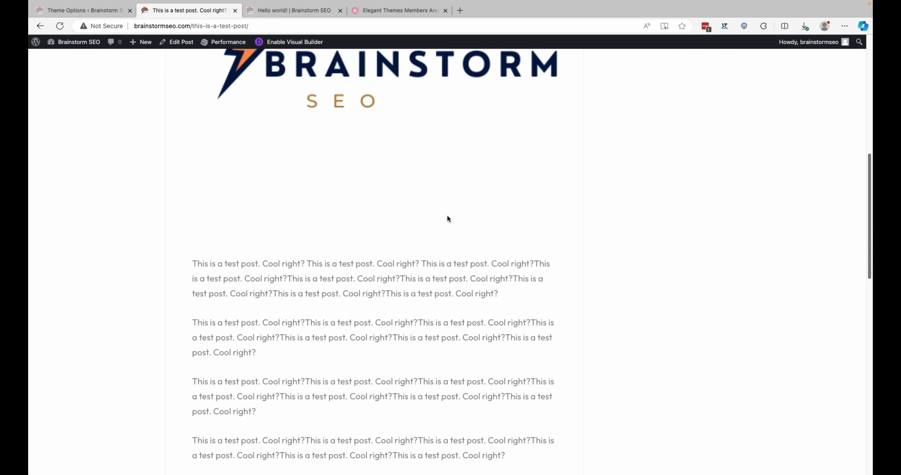
{"action": "scroll", "coordinate": [449, 220], "scroll_direction": "up", "scroll_amount": 5}
{"action": "scroll", "coordinate": [449, 220], "scroll_direction": "up", "scroll_amount": 13}
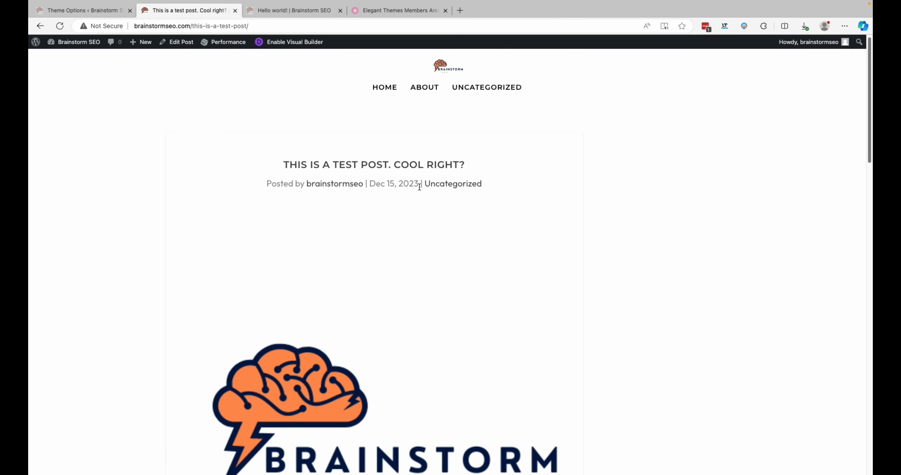
Step: Go to the site's homepage and examine how the Popular, Latest, Top Rated, carousel and tabbed sections display the posts
{"action": "left_click", "coordinate": [444, 70]}
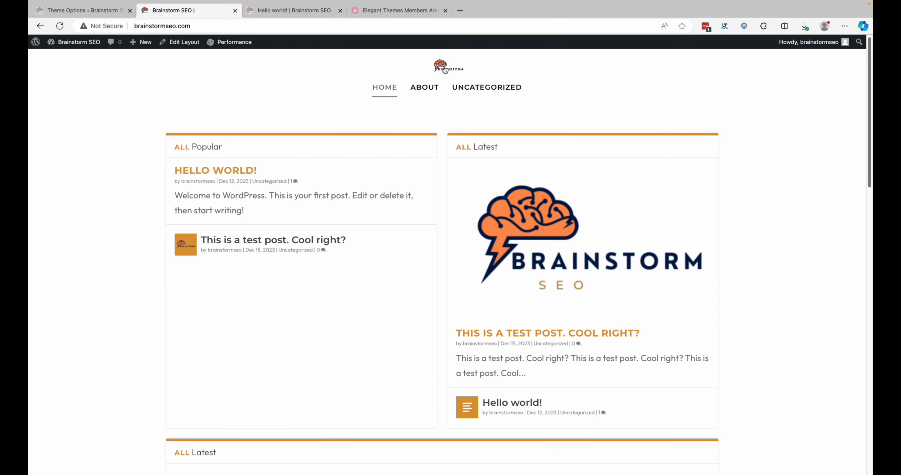
{"action": "scroll", "coordinate": [504, 178], "scroll_direction": "down", "scroll_amount": 3}
{"action": "scroll", "coordinate": [506, 179], "scroll_direction": "up", "scroll_amount": 3}
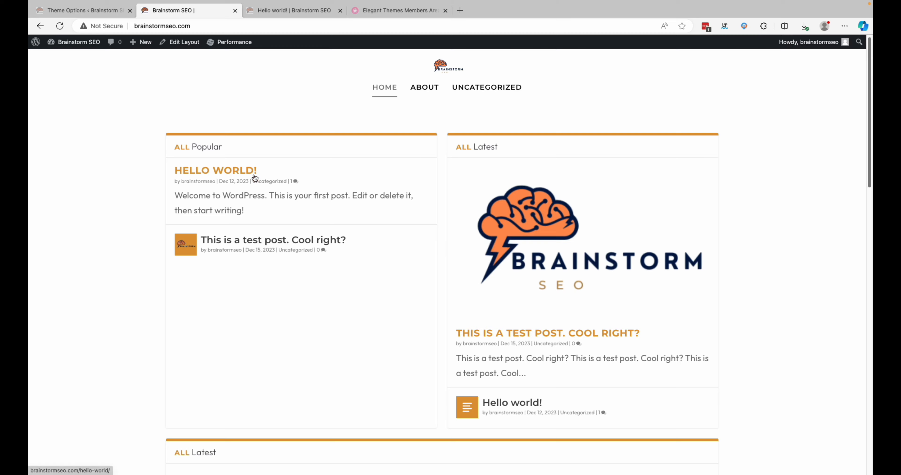
{"action": "scroll", "coordinate": [266, 178], "scroll_direction": "down", "scroll_amount": 2}
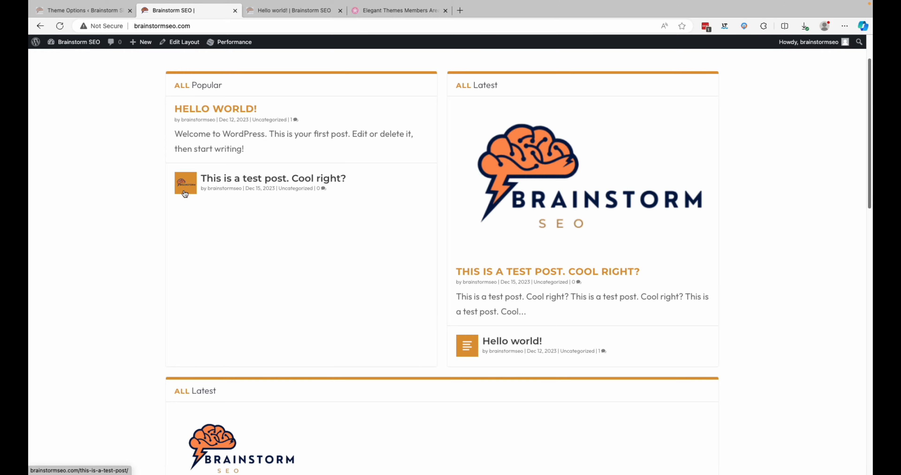
{"action": "scroll", "coordinate": [475, 271], "scroll_direction": "down", "scroll_amount": 9}
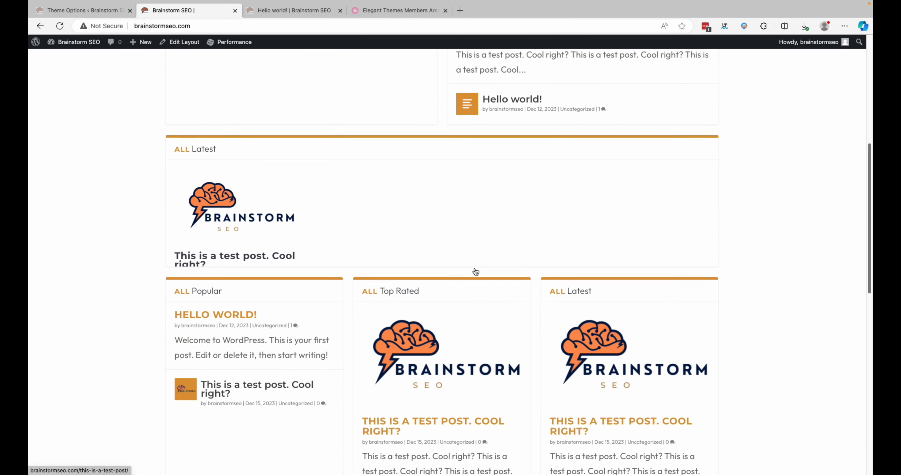
{"action": "scroll", "coordinate": [475, 272], "scroll_direction": "down", "scroll_amount": 2}
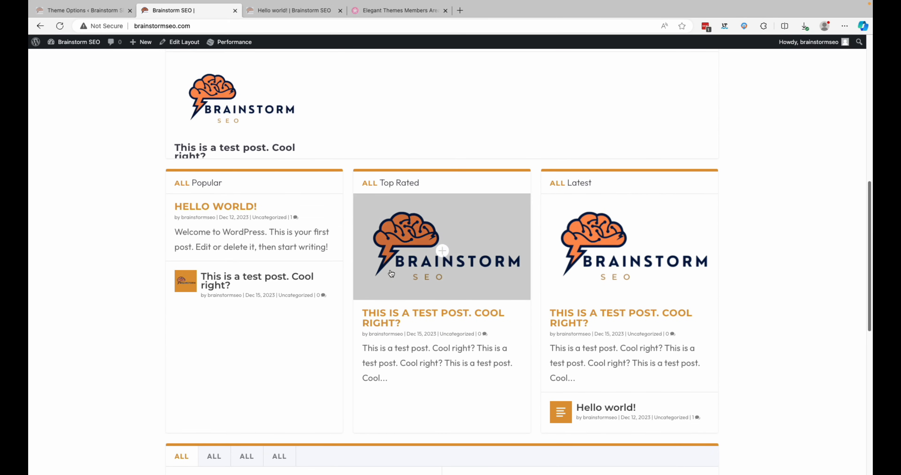
{"action": "scroll", "coordinate": [409, 275], "scroll_direction": "down", "scroll_amount": 10}
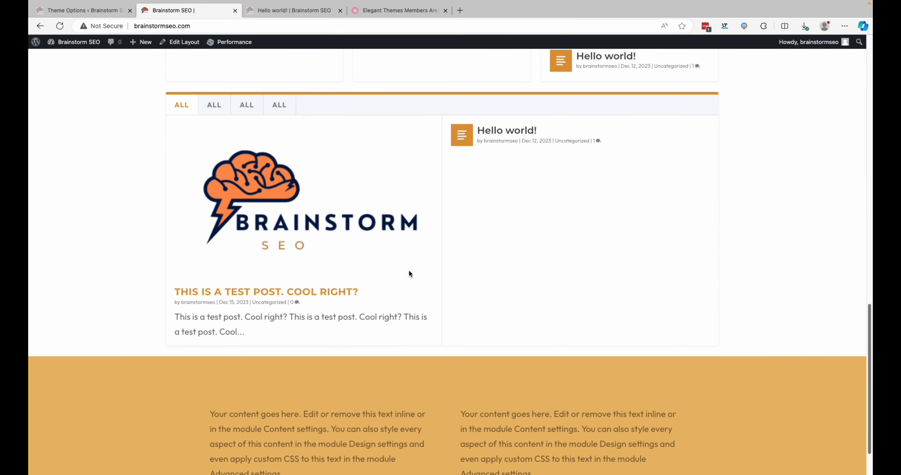
{"action": "scroll", "coordinate": [409, 274], "scroll_direction": "up", "scroll_amount": 20}
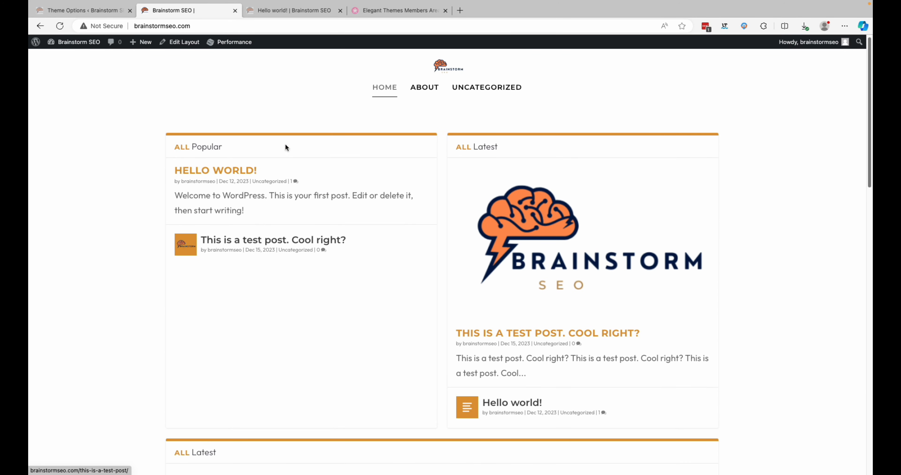
Step: Replace the Homepage category layout with the premade Masonry Blog Category With Featured Posts layout and update it
{"action": "left_click", "coordinate": [187, 50]}
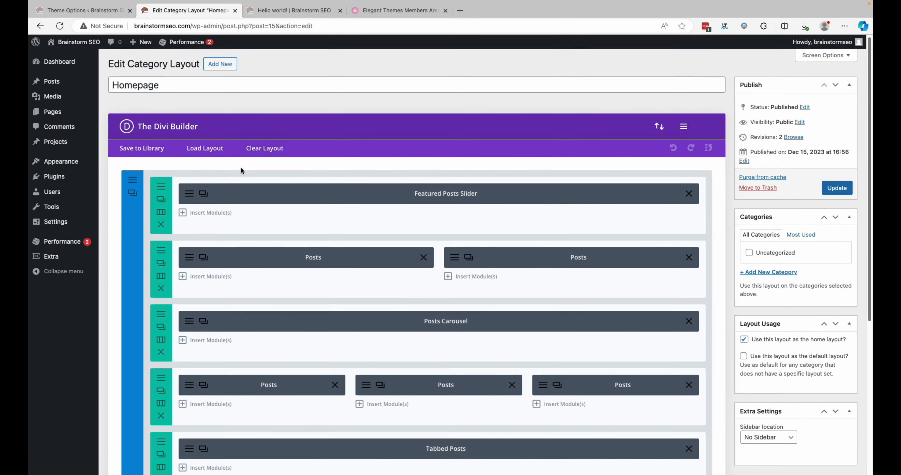
{"action": "left_click", "coordinate": [207, 149]}
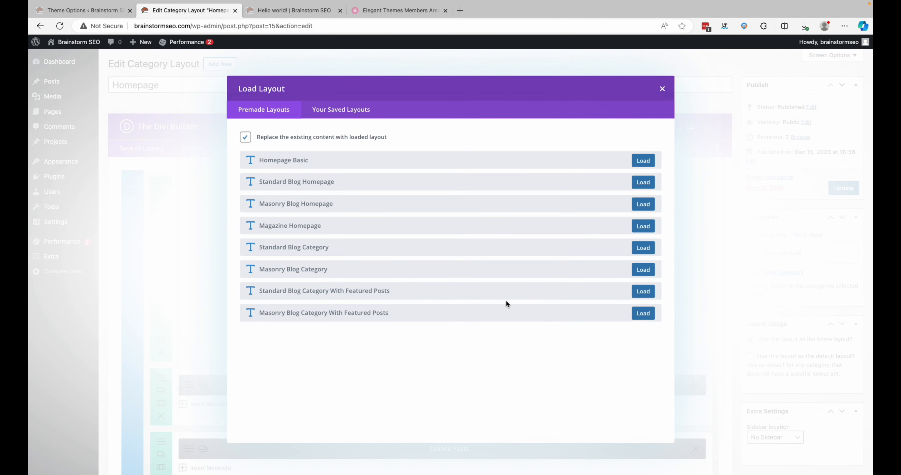
{"action": "left_click", "coordinate": [643, 313]}
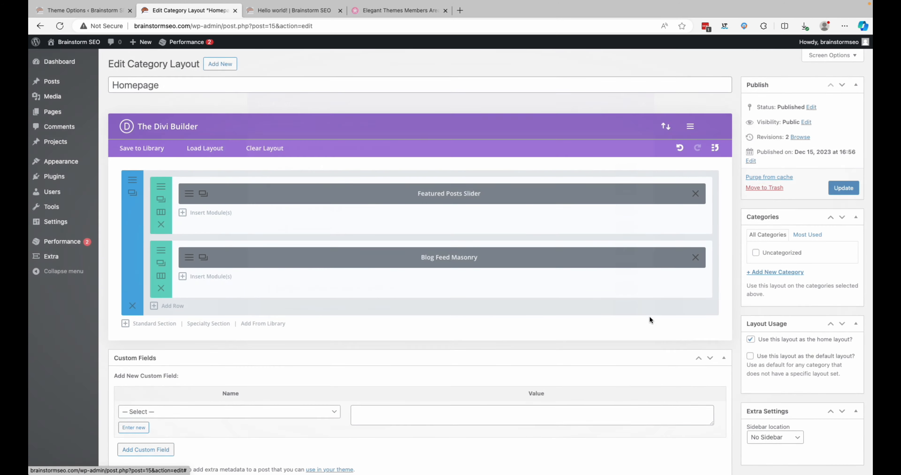
{"action": "left_click", "coordinate": [839, 190]}
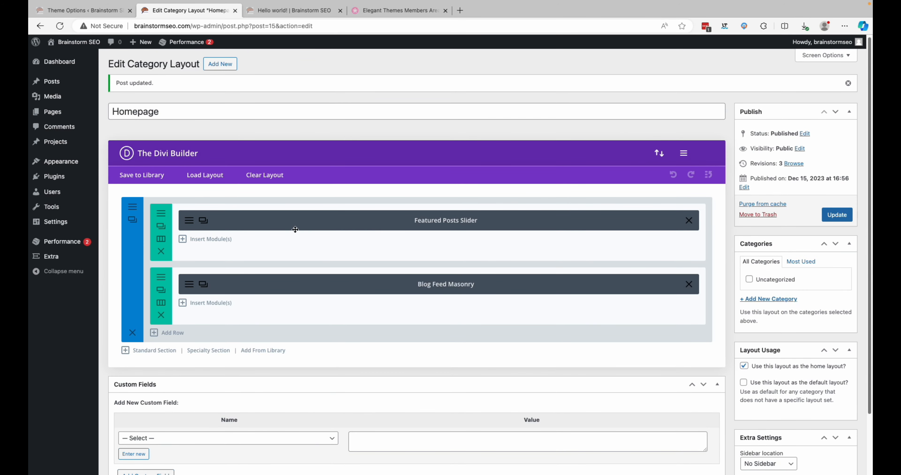
Step: Check the Featured Posts Slider's content settings, save the module as is and update the Homepage layout
{"action": "left_click", "coordinate": [188, 224]}
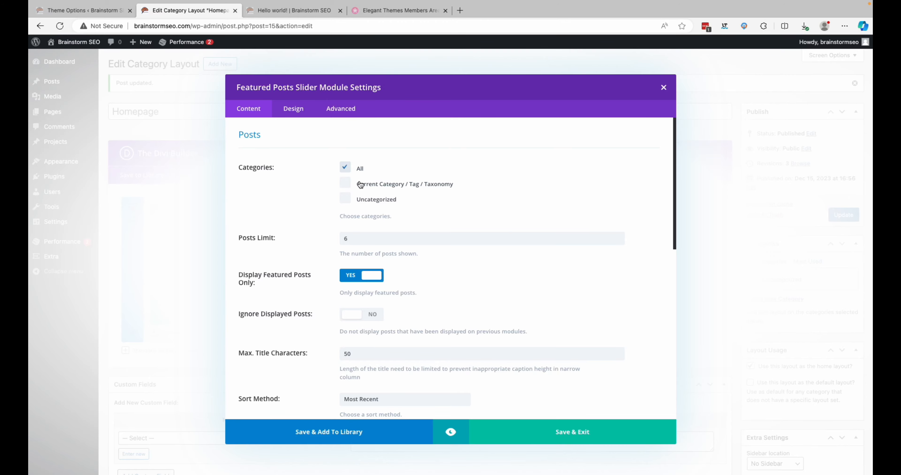
{"action": "left_click", "coordinate": [580, 432]}
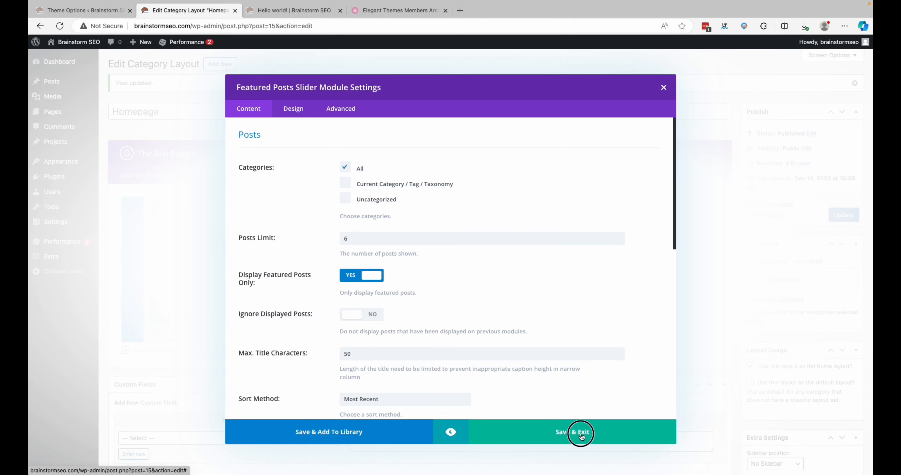
{"action": "left_click", "coordinate": [837, 215]}
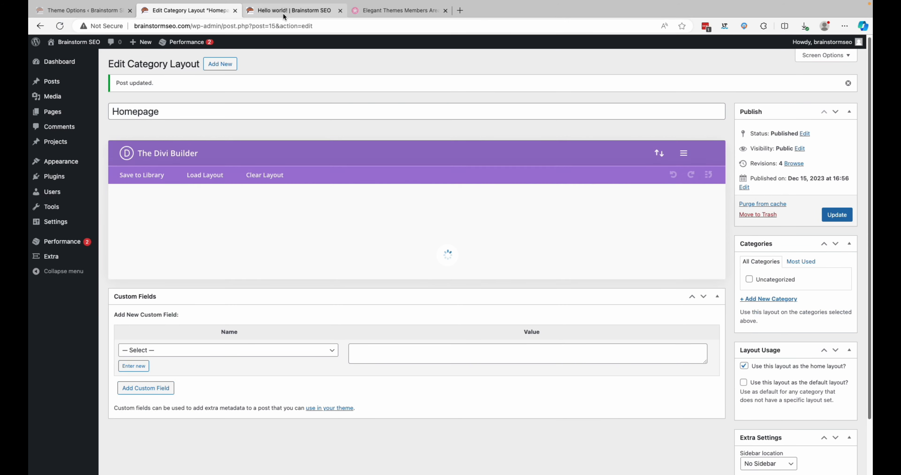
Step: View the live homepage to check how the masonry layout displays the posts
{"action": "left_click", "coordinate": [285, 12]}
{"action": "left_click", "coordinate": [440, 71]}
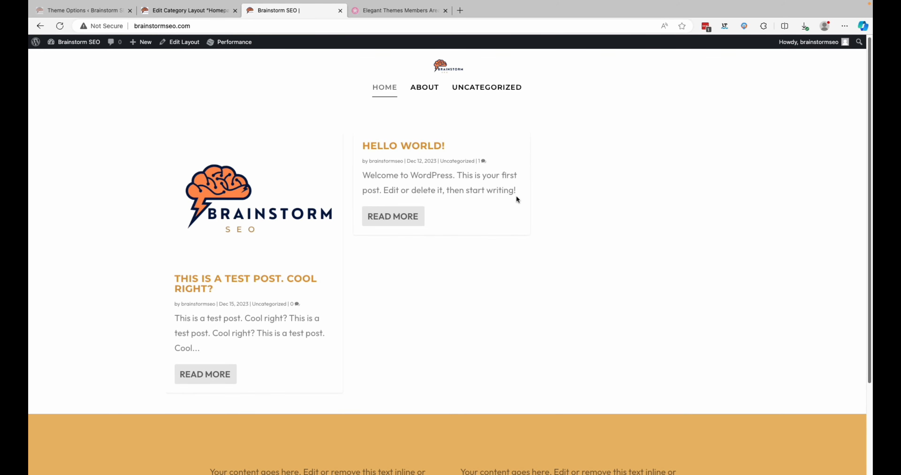
{"action": "scroll", "coordinate": [519, 198], "scroll_direction": "down", "scroll_amount": 3}
{"action": "scroll", "coordinate": [520, 199], "scroll_direction": "up", "scroll_amount": 3}
Step: In the Homepage layout's Featured Posts Slider, also enable the Current Category / Tag / Taxonomy and Uncategorized categories and save the module
{"action": "left_click", "coordinate": [206, 10]}
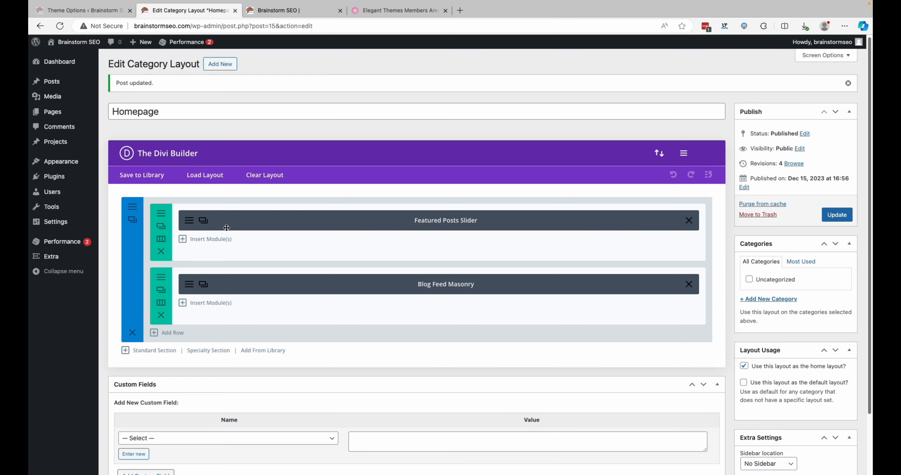
{"action": "left_click", "coordinate": [189, 220]}
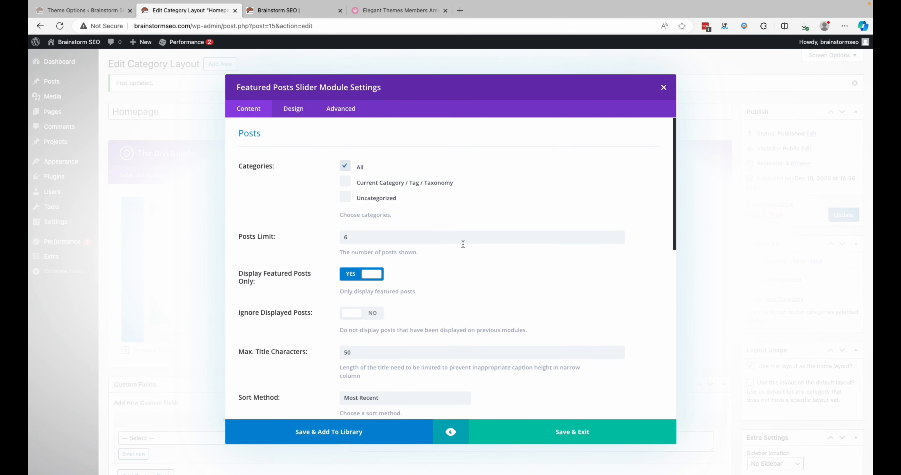
{"action": "scroll", "coordinate": [462, 242], "scroll_direction": "down", "scroll_amount": 1}
{"action": "left_click", "coordinate": [345, 173]}
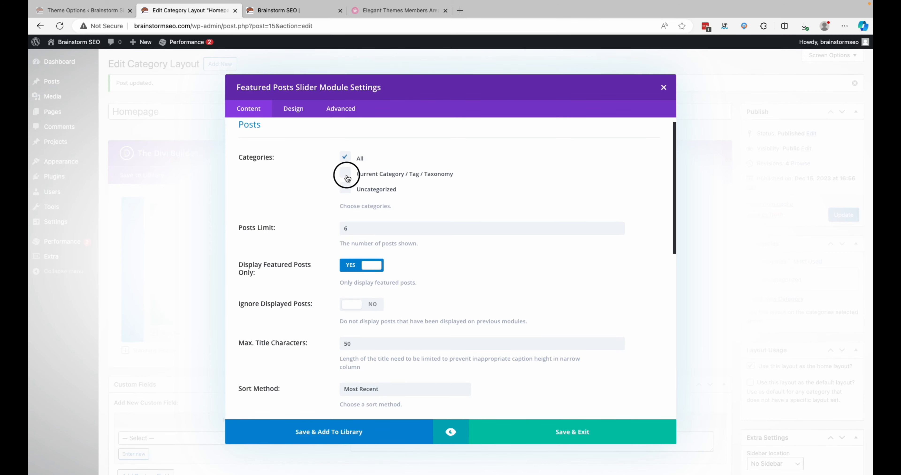
{"action": "left_click", "coordinate": [348, 191]}
{"action": "scroll", "coordinate": [450, 261], "scroll_direction": "down", "scroll_amount": 3}
{"action": "scroll", "coordinate": [450, 262], "scroll_direction": "down", "scroll_amount": 10}
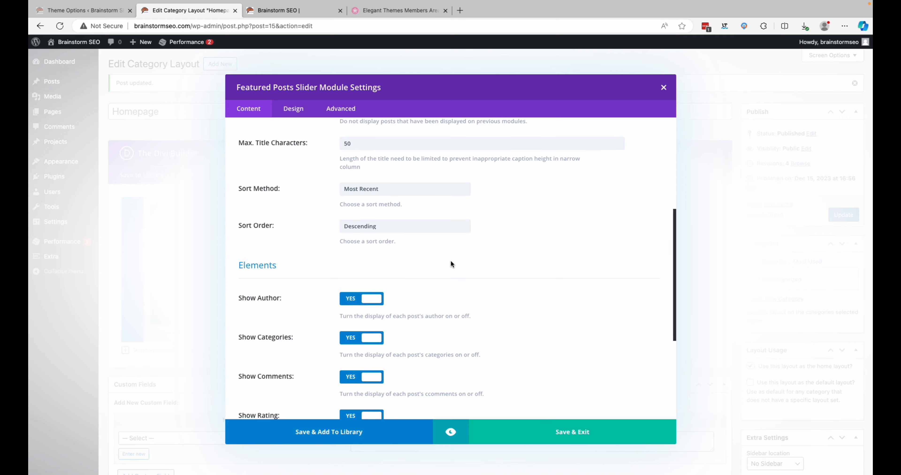
{"action": "scroll", "coordinate": [451, 262], "scroll_direction": "up", "scroll_amount": 12}
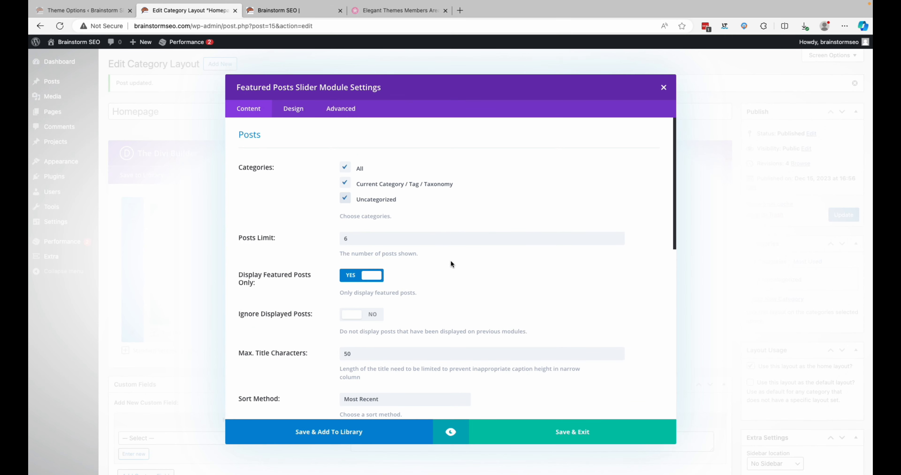
{"action": "left_click", "coordinate": [285, 110]}
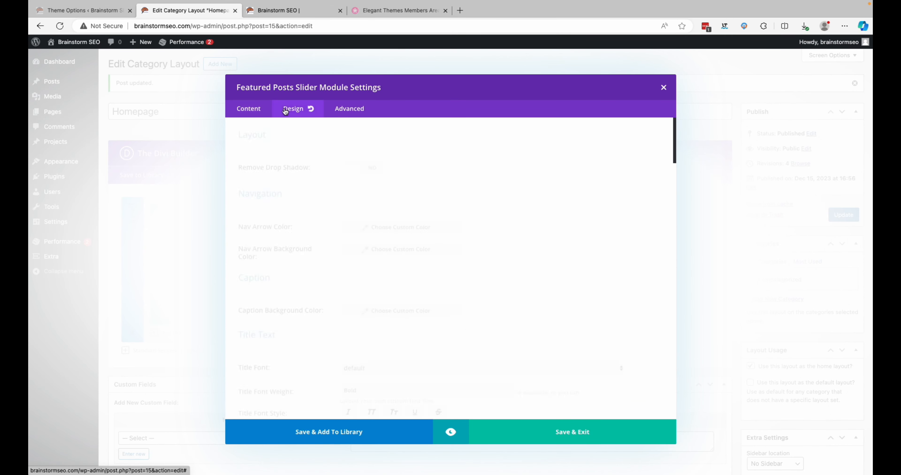
{"action": "left_click", "coordinate": [257, 110]}
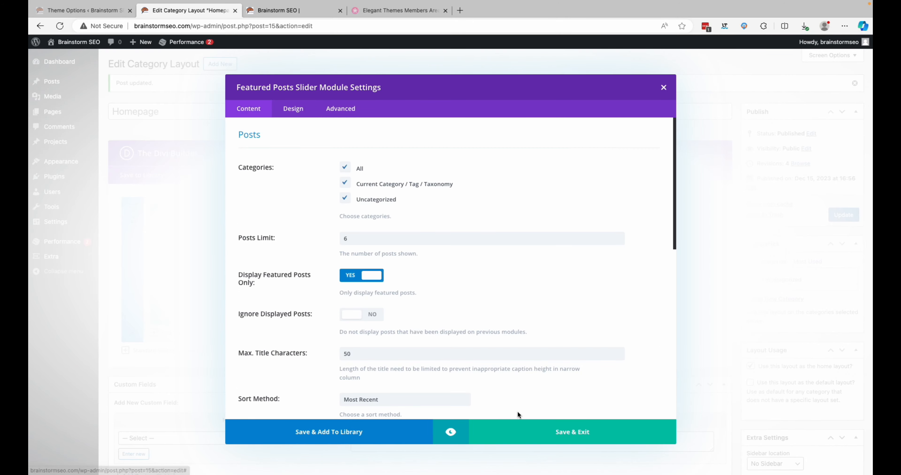
{"action": "left_click", "coordinate": [556, 436]}
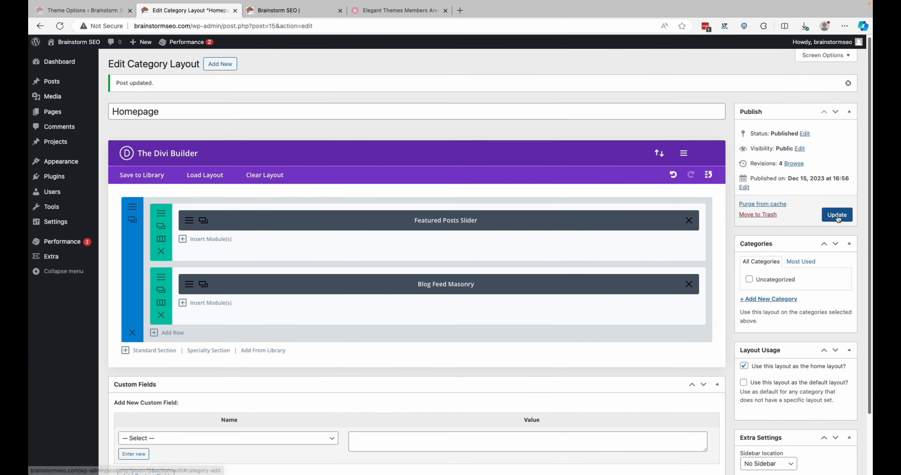
Step: Update the Homepage category layout, reload the live homepage to check the result, and return to the layout editor
{"action": "left_click", "coordinate": [832, 216]}
{"action": "left_click", "coordinate": [280, 11]}
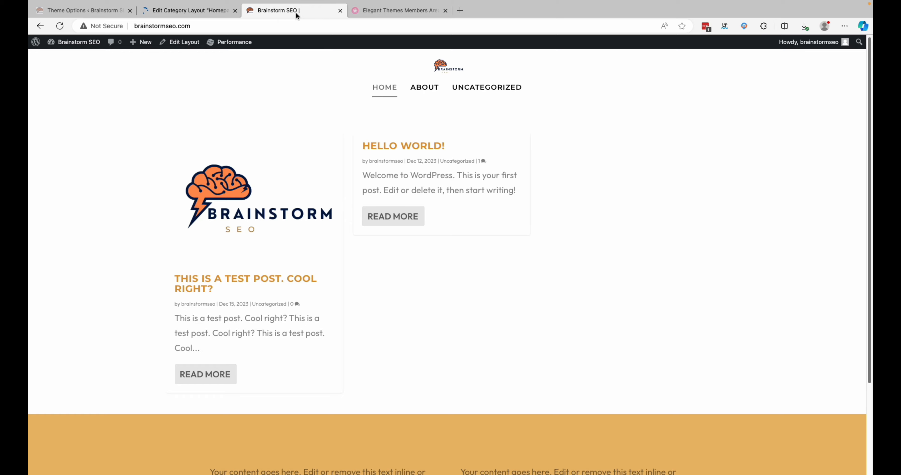
{"action": "left_click", "coordinate": [61, 25]}
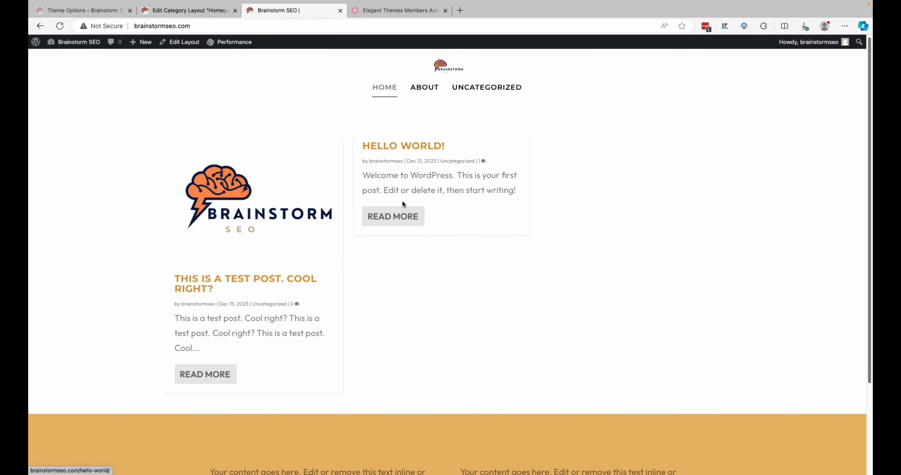
{"action": "left_click", "coordinate": [207, 15]}
{"action": "scroll", "coordinate": [351, 273], "scroll_direction": "down", "scroll_amount": 1}
{"action": "scroll", "coordinate": [351, 273], "scroll_direction": "down", "scroll_amount": 2}
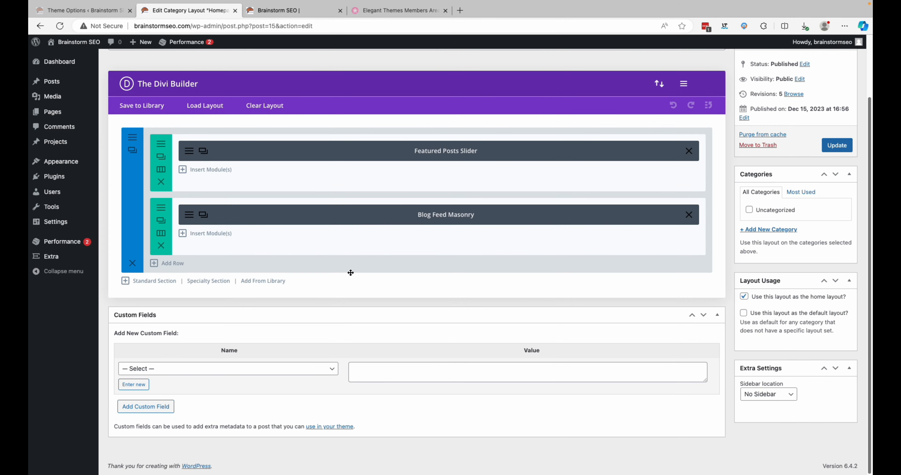
{"action": "scroll", "coordinate": [351, 273], "scroll_direction": "up", "scroll_amount": 3}
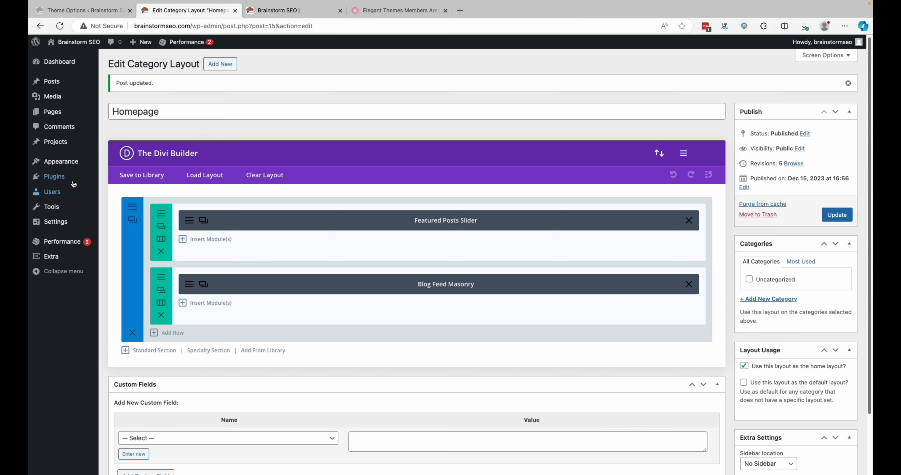
Step: Search the plugin directory for "insert header" and install WPCode – Insert Headers and Footers + Custom Code Snippets
{"action": "left_click", "coordinate": [63, 180]}
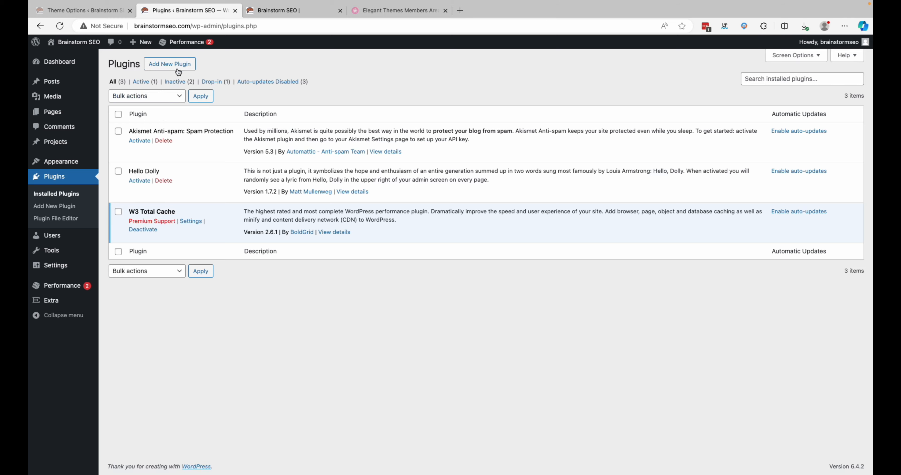
{"action": "left_click", "coordinate": [179, 68]}
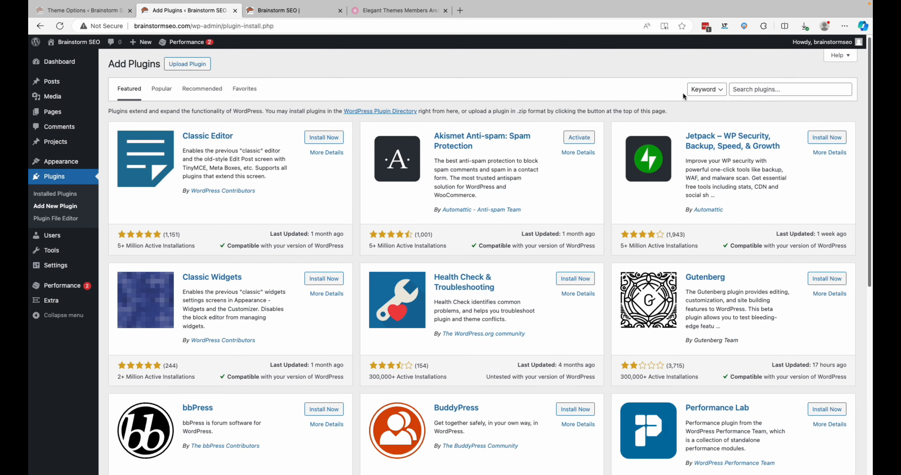
{"action": "left_click", "coordinate": [770, 90]}
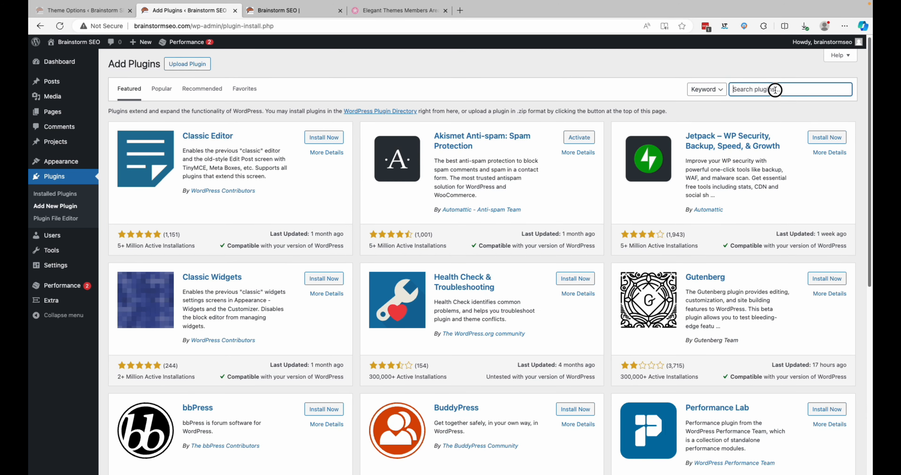
{"action": "type", "text": "insert header and"}
{"action": "key", "text": "BackSpace"}
{"action": "key", "text": "BackSpace"}
{"action": "key", "text": "BackSpace"}
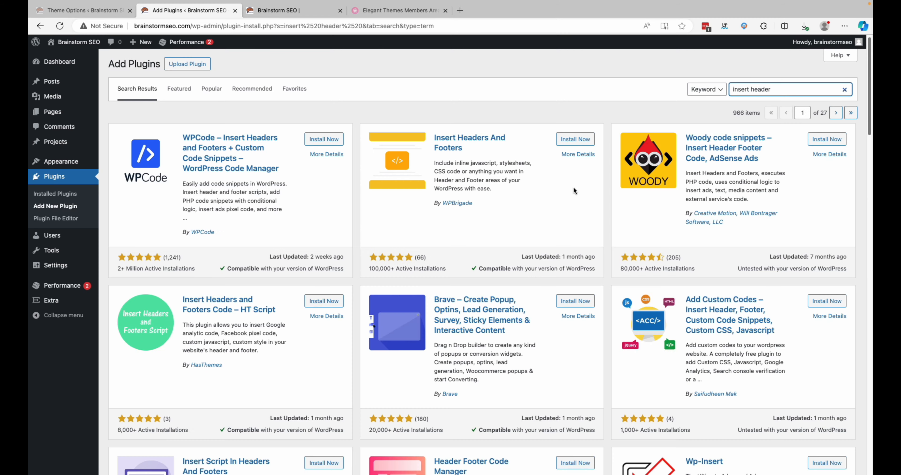
{"action": "left_click", "coordinate": [321, 140]}
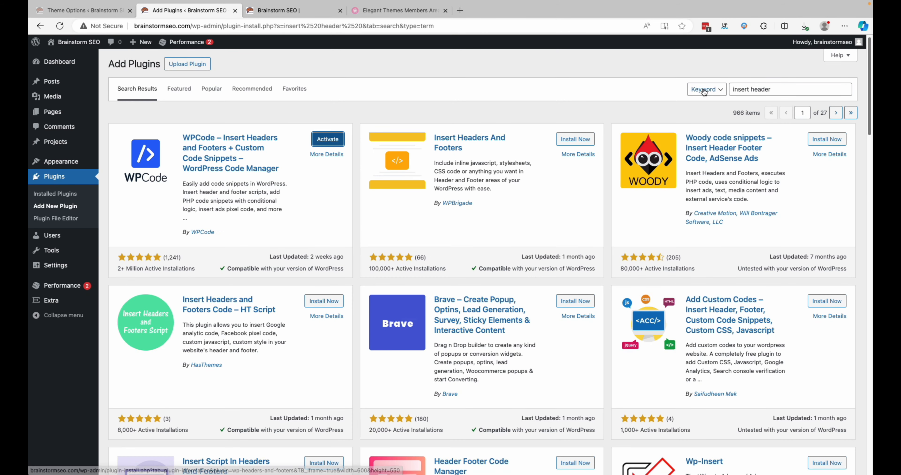
Step: Search the plugin directory for "yoast", then install and activate the Yoast SEO plugin
{"action": "triple_click", "coordinate": [779, 91]}
{"action": "type", "text": "yoast"}
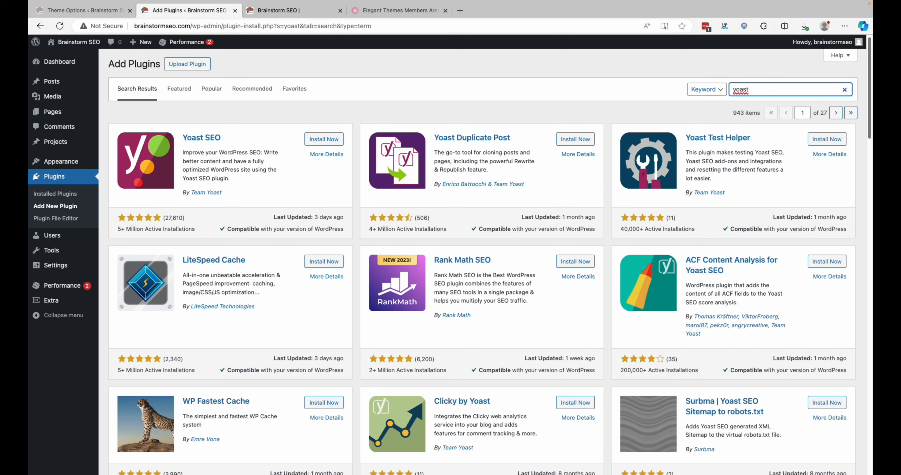
{"action": "left_click", "coordinate": [330, 140]}
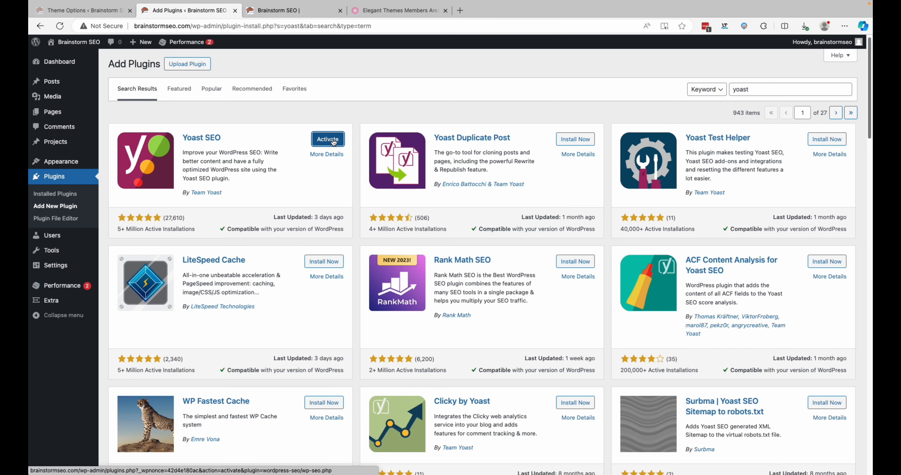
{"action": "left_click", "coordinate": [332, 142]}
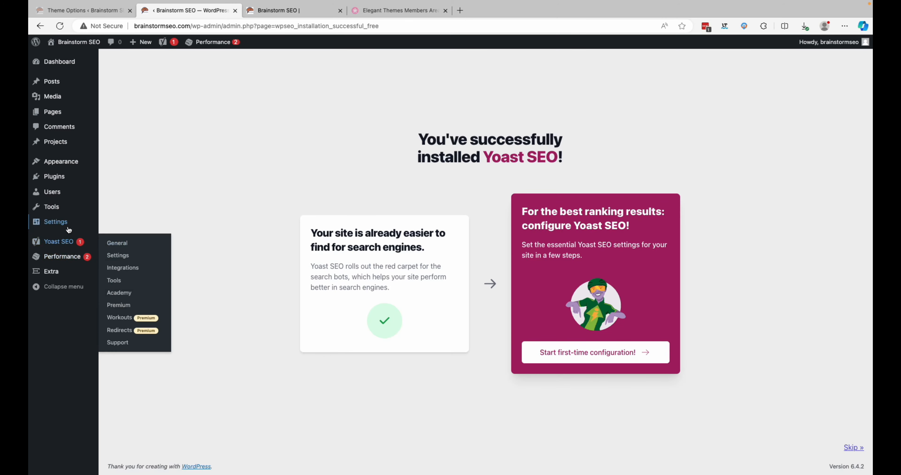
Step: Activate the installed WPCode Lite plugin and review the header, body and footer code areas on its Header & Footer page
{"action": "left_click", "coordinate": [63, 179]}
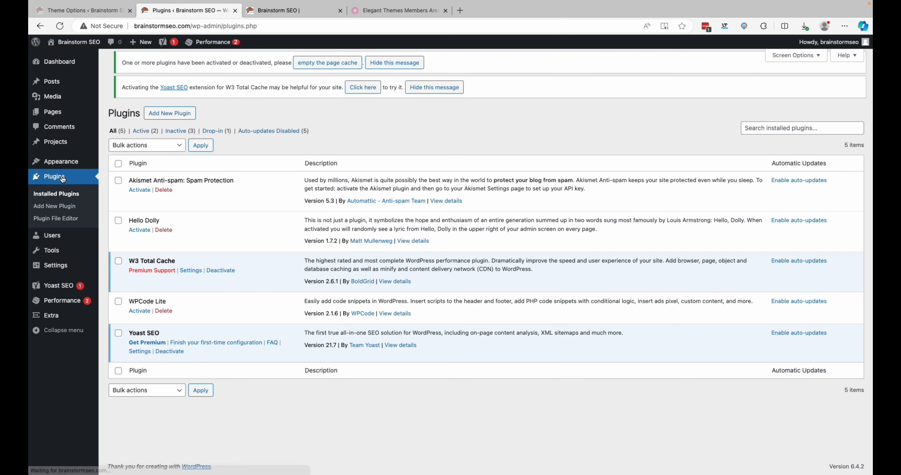
{"action": "left_click", "coordinate": [139, 311]}
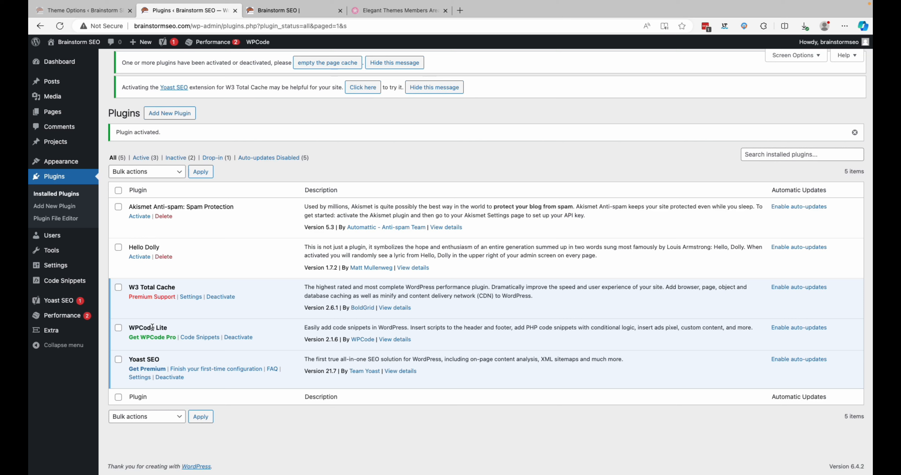
{"action": "mouse_move", "coordinate": [70, 281]}
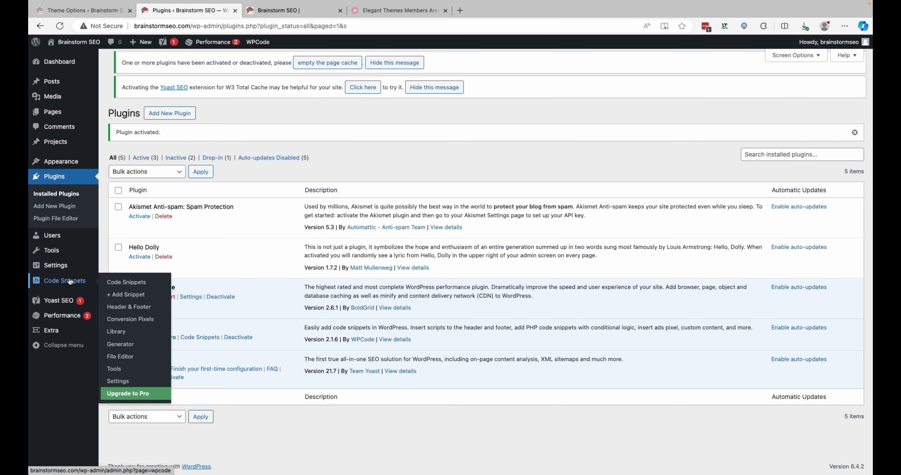
{"action": "left_click", "coordinate": [124, 307]}
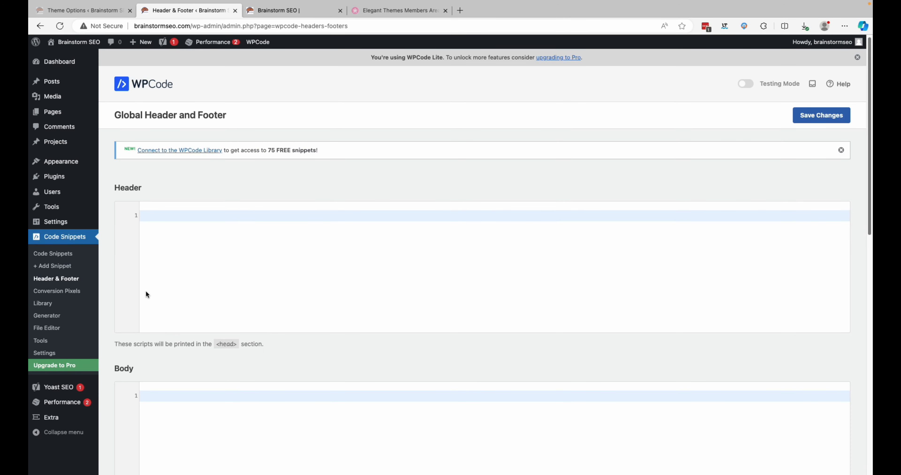
{"action": "scroll", "coordinate": [175, 280], "scroll_direction": "down", "scroll_amount": 5}
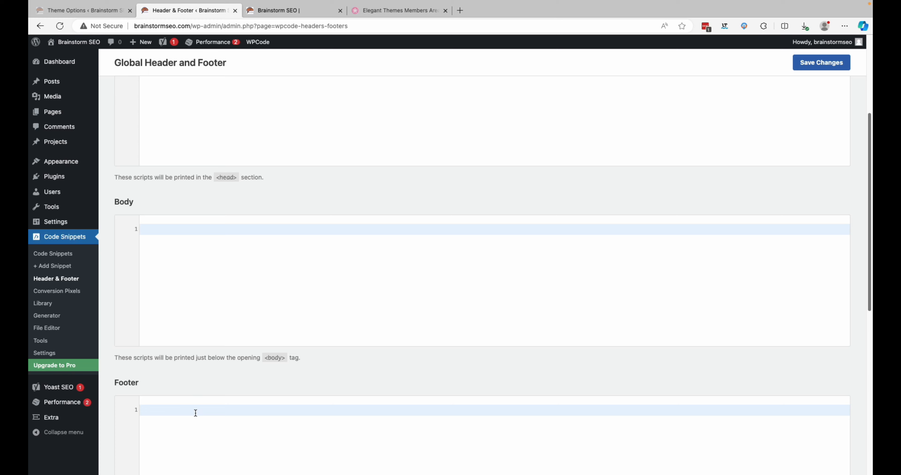
{"action": "scroll", "coordinate": [195, 413], "scroll_direction": "up", "scroll_amount": 1}
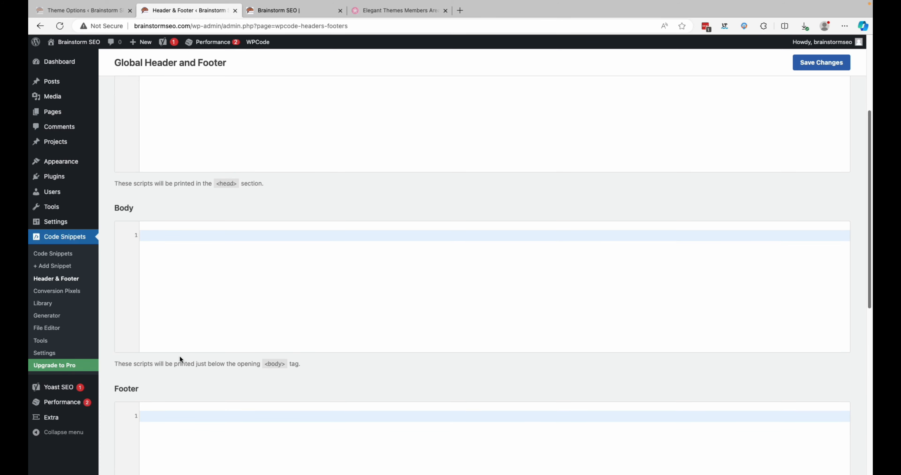
{"action": "scroll", "coordinate": [180, 356], "scroll_direction": "up", "scroll_amount": 5}
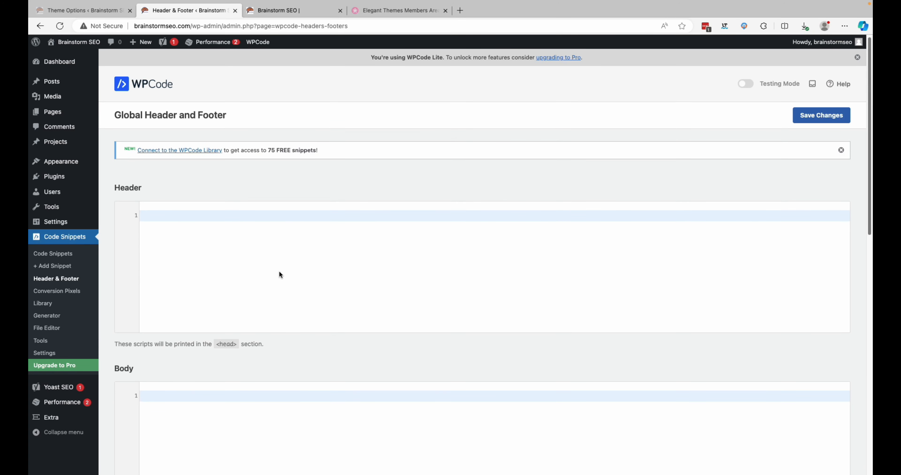
{"action": "scroll", "coordinate": [279, 272], "scroll_direction": "down", "scroll_amount": 3}
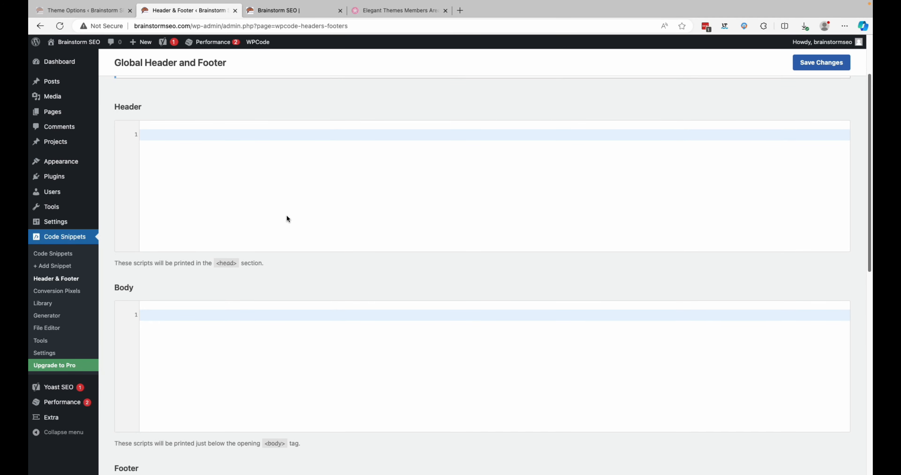
Step: Compare the Integration code fields in Extra's Theme Options with the code areas on WPCode's Header & Footer page
{"action": "left_click", "coordinate": [54, 421]}
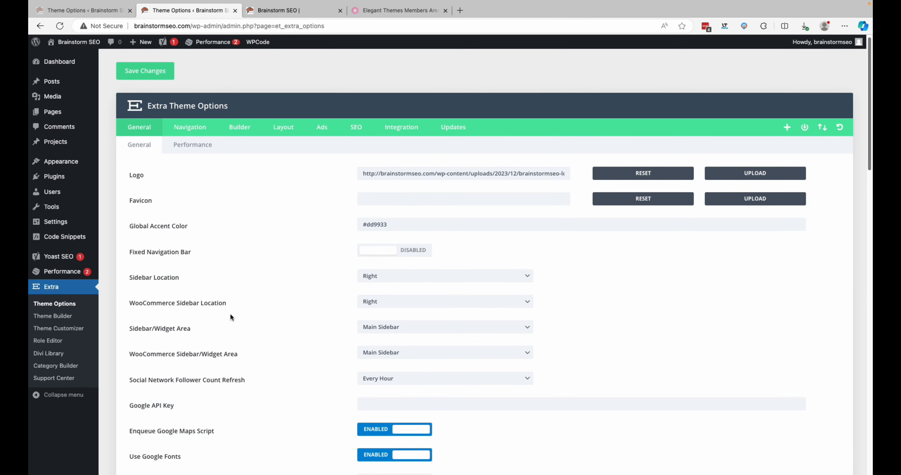
{"action": "left_click", "coordinate": [384, 134]}
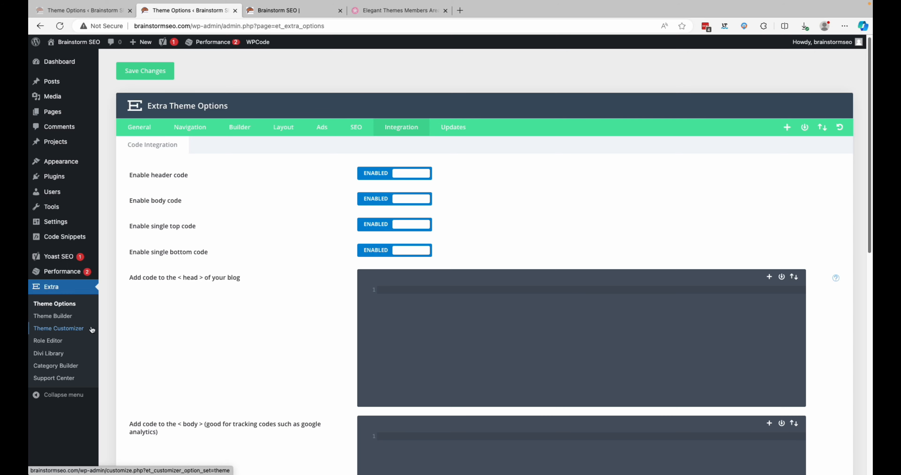
{"action": "left_click", "coordinate": [71, 241]}
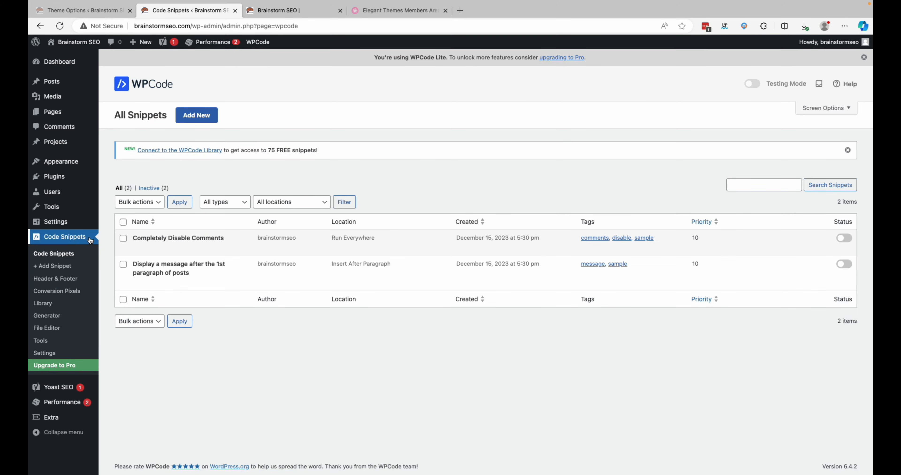
{"action": "left_click", "coordinate": [54, 279]}
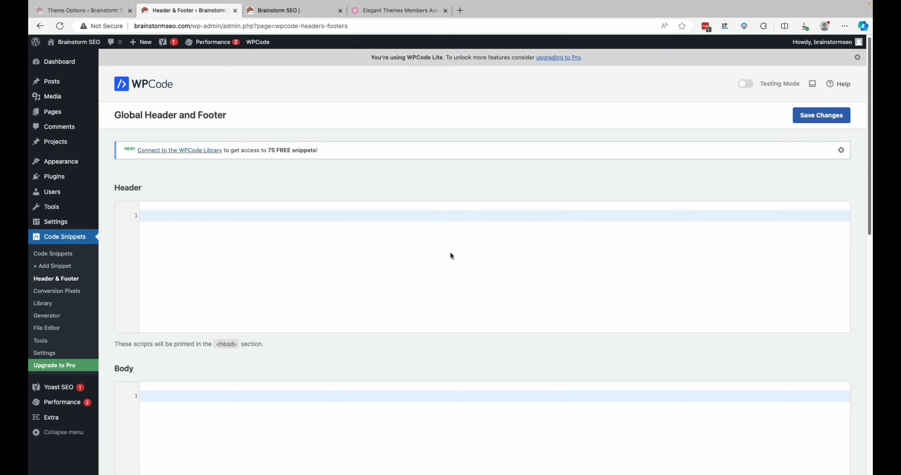
{"action": "scroll", "coordinate": [224, 246], "scroll_direction": "down", "scroll_amount": 5}
{"action": "scroll", "coordinate": [286, 304], "scroll_direction": "up", "scroll_amount": 5}
Step: Visit the live site and review the homepage from the header menu down to the footer text
{"action": "mouse_move", "coordinate": [73, 42]}
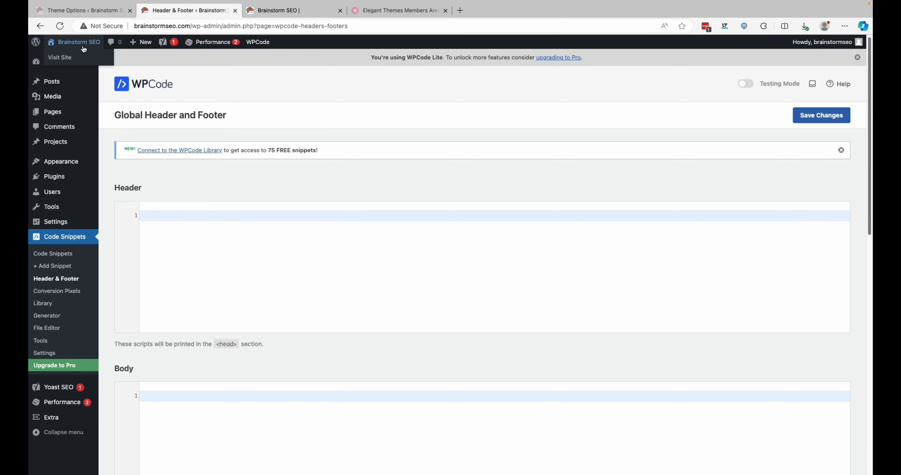
{"action": "left_click", "coordinate": [67, 58]}
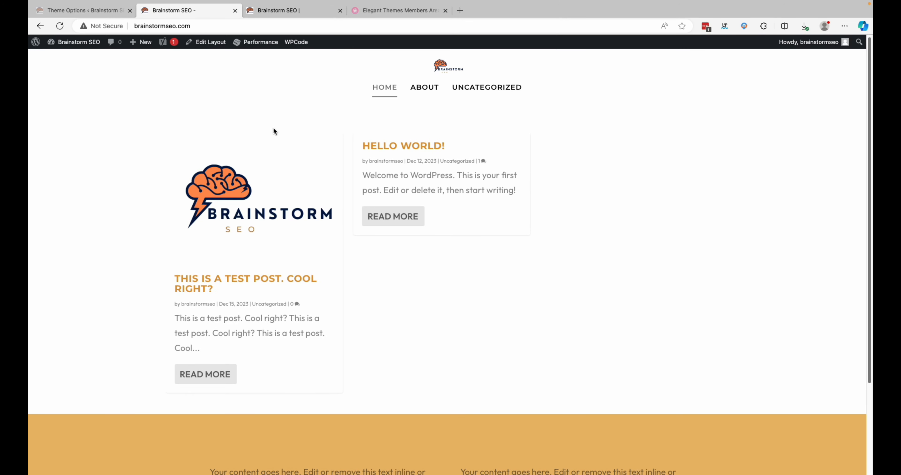
{"action": "scroll", "coordinate": [372, 175], "scroll_direction": "down", "scroll_amount": 5}
{"action": "scroll", "coordinate": [373, 176], "scroll_direction": "up", "scroll_amount": 1}
{"action": "scroll", "coordinate": [385, 172], "scroll_direction": "up", "scroll_amount": 5}
{"action": "scroll", "coordinate": [457, 319], "scroll_direction": "down", "scroll_amount": 7}
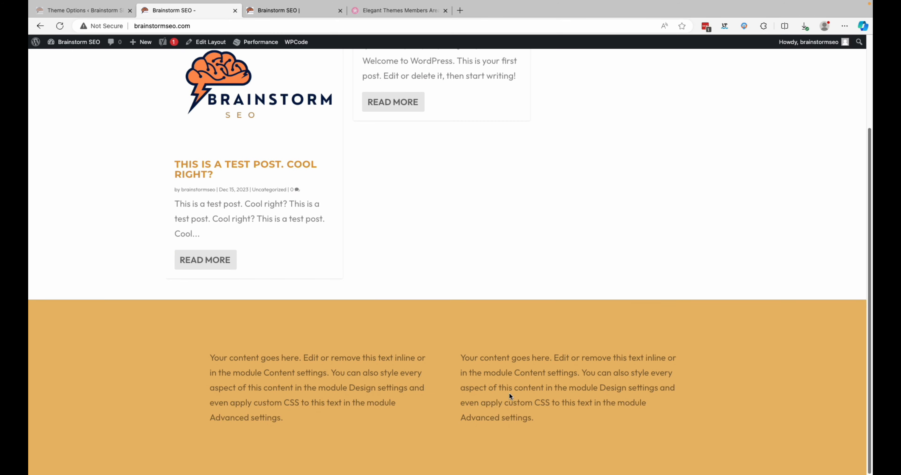
{"action": "scroll", "coordinate": [426, 292], "scroll_direction": "up", "scroll_amount": 7}
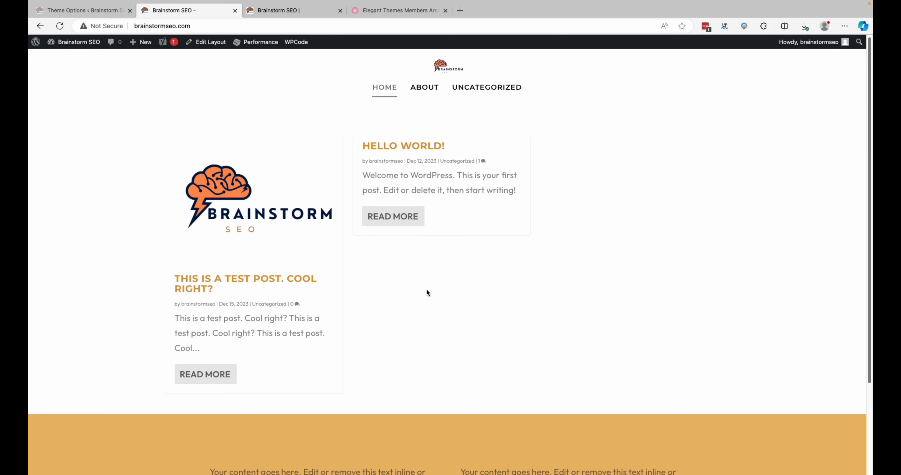
Step: Check the live About page, look over the homepage again, and open the Hello World! post
{"action": "left_click", "coordinate": [417, 92]}
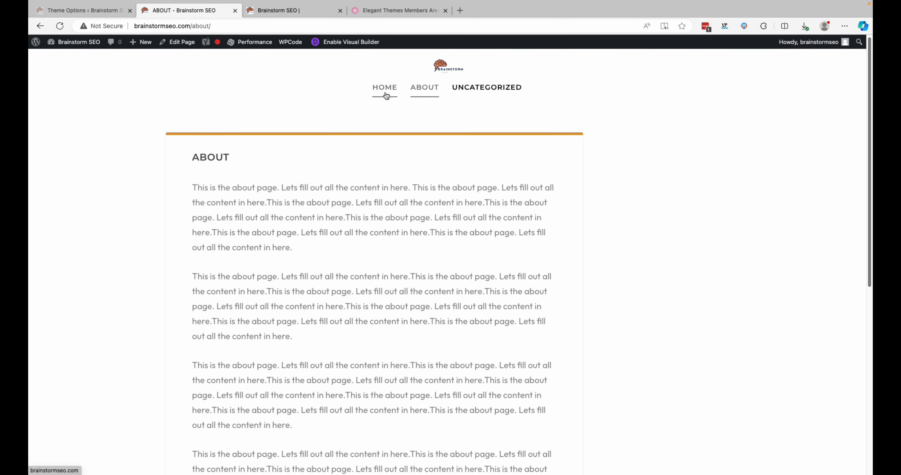
{"action": "left_click", "coordinate": [386, 96]}
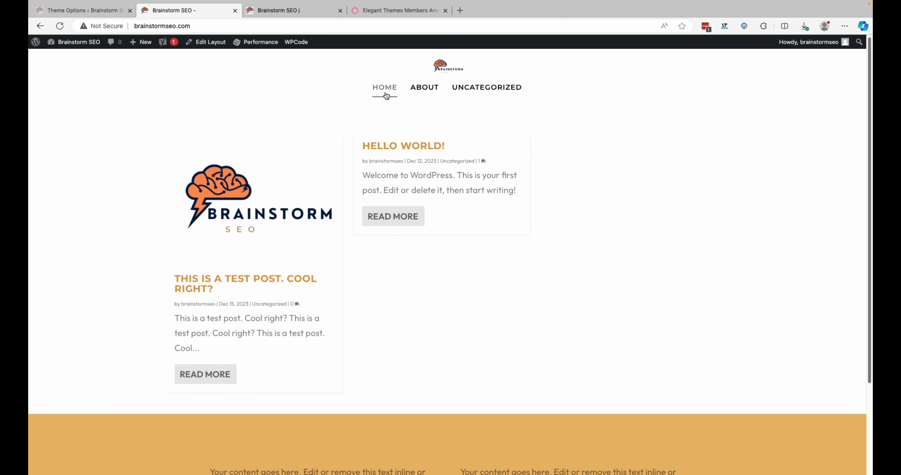
{"action": "scroll", "coordinate": [481, 241], "scroll_direction": "down", "scroll_amount": 3}
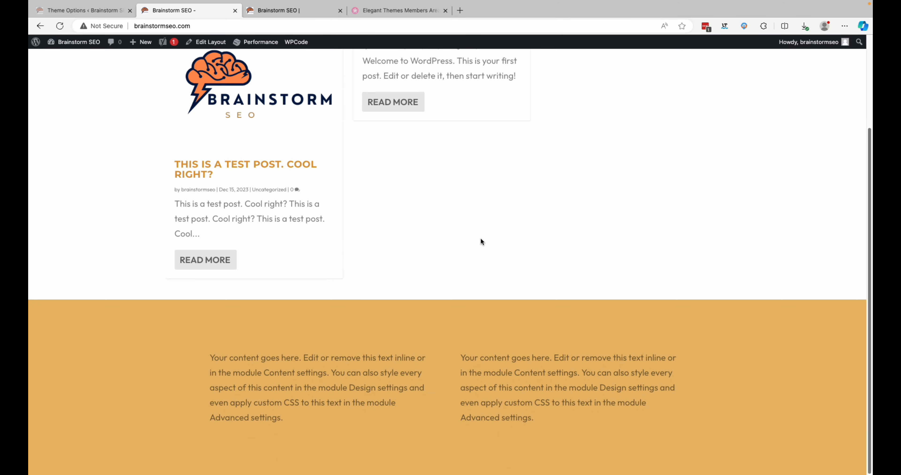
{"action": "scroll", "coordinate": [481, 241], "scroll_direction": "up", "scroll_amount": 3}
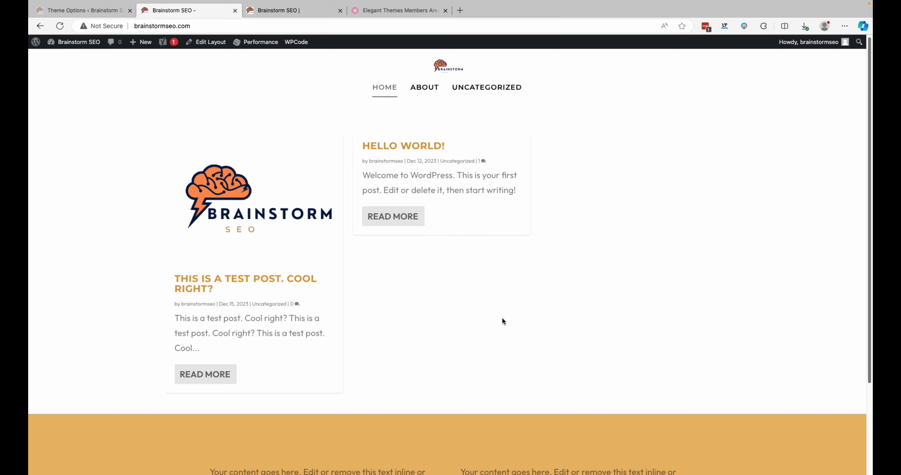
{"action": "scroll", "coordinate": [502, 321], "scroll_direction": "down", "scroll_amount": 3}
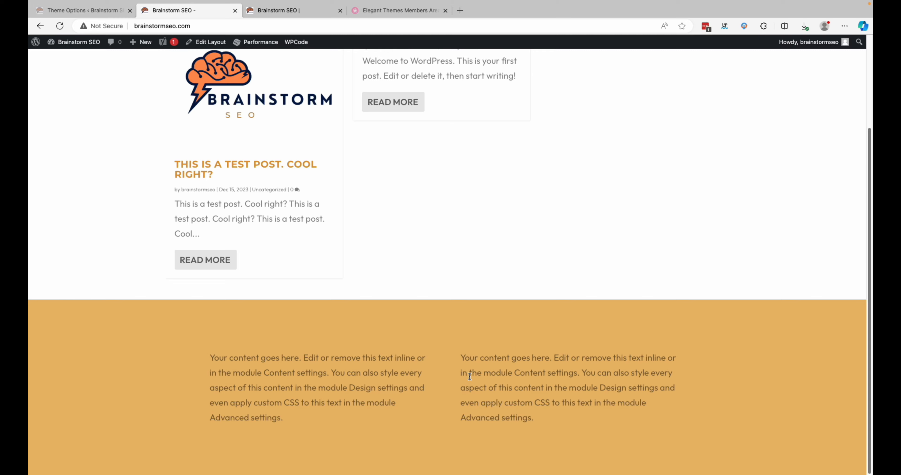
{"action": "scroll", "coordinate": [469, 376], "scroll_direction": "up", "scroll_amount": 3}
{"action": "scroll", "coordinate": [467, 382], "scroll_direction": "down", "scroll_amount": 3}
{"action": "scroll", "coordinate": [449, 384], "scroll_direction": "up", "scroll_amount": 3}
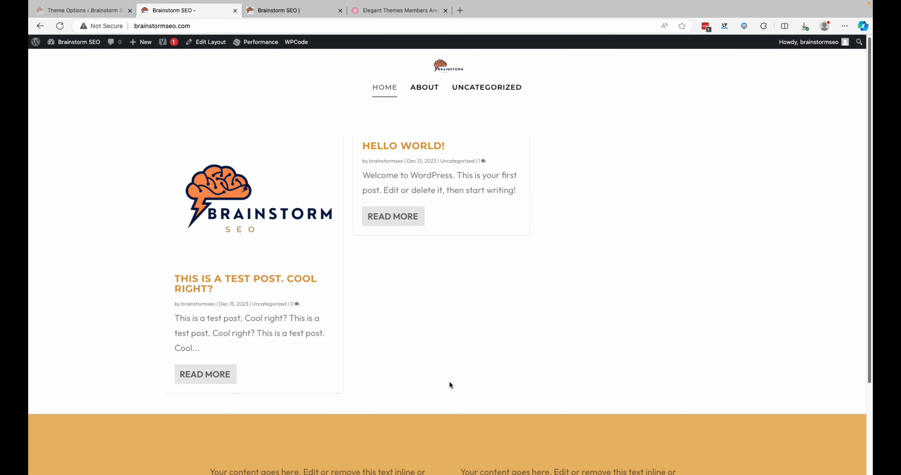
{"action": "left_click", "coordinate": [412, 148]}
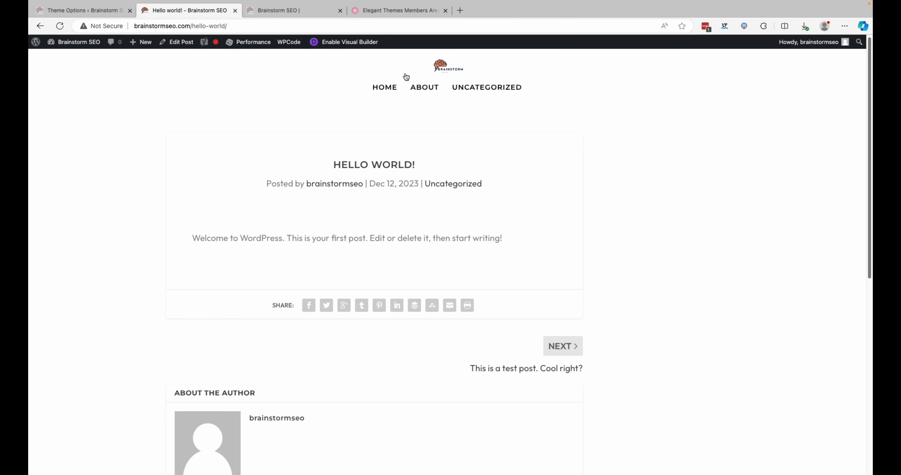
Step: Return to the live homepage and check Extra's Single Page Layout and General performance options against it
{"action": "left_click", "coordinate": [384, 87]}
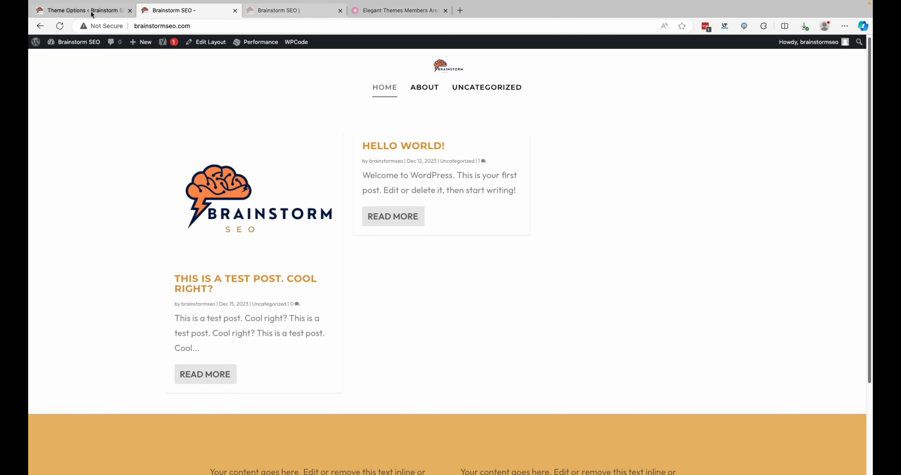
{"action": "left_click", "coordinate": [74, 12]}
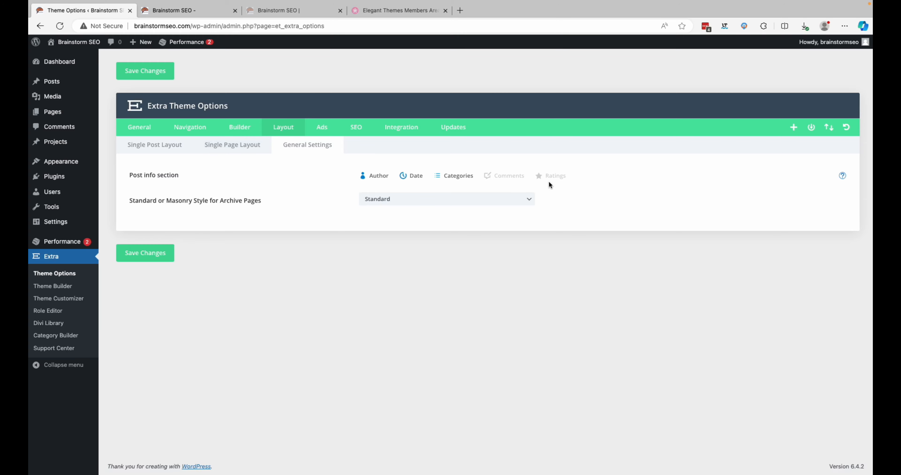
{"action": "left_click", "coordinate": [221, 147]}
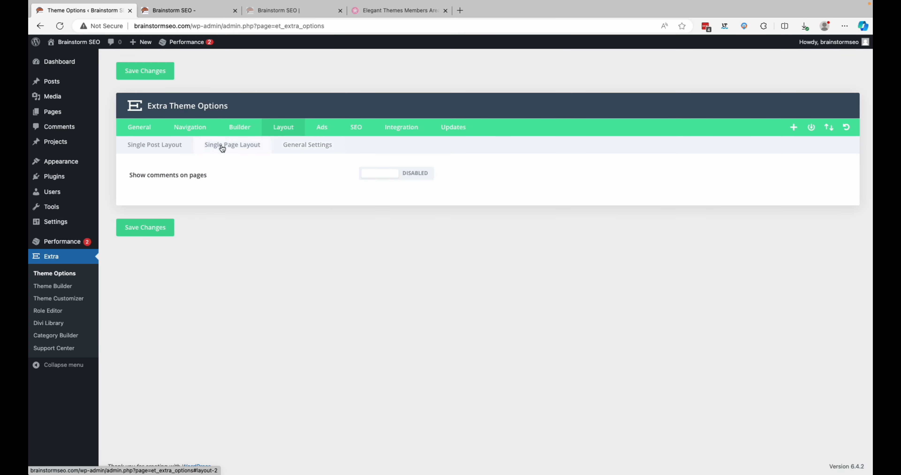
{"action": "left_click", "coordinate": [143, 131]}
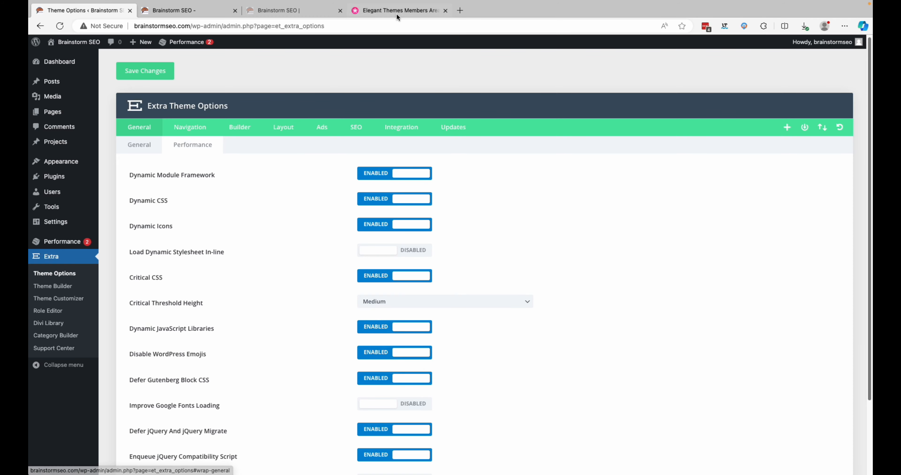
{"action": "left_click", "coordinate": [208, 15]}
{"action": "left_click", "coordinate": [442, 67]}
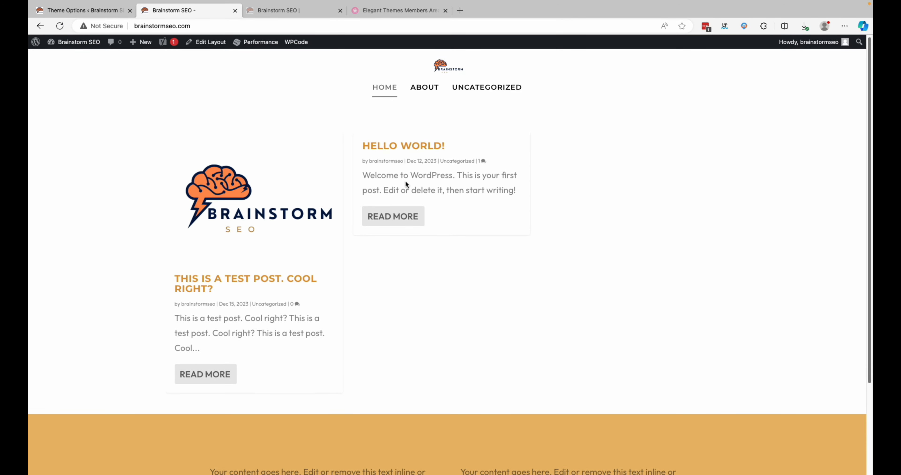
Step: Turn off Show Rating and Show Comments in the homepage layout's Featured Posts Slider, update the layout and reload the live homepage
{"action": "left_click", "coordinate": [214, 48]}
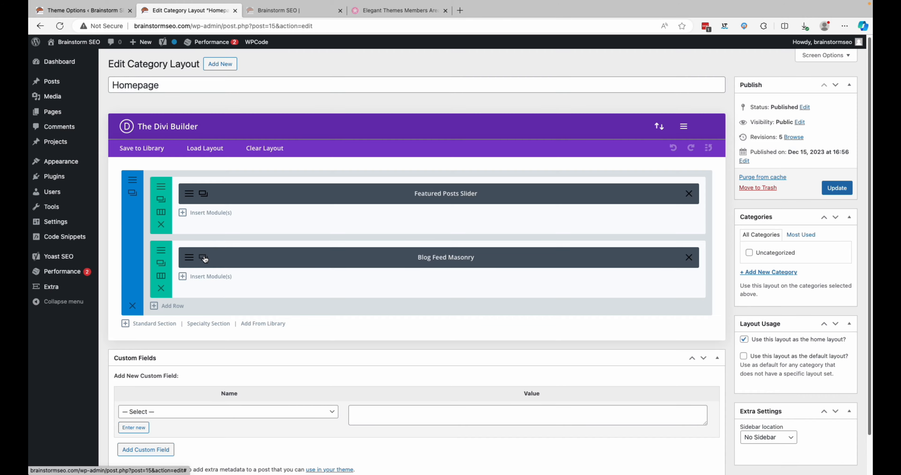
{"action": "left_click", "coordinate": [204, 195]}
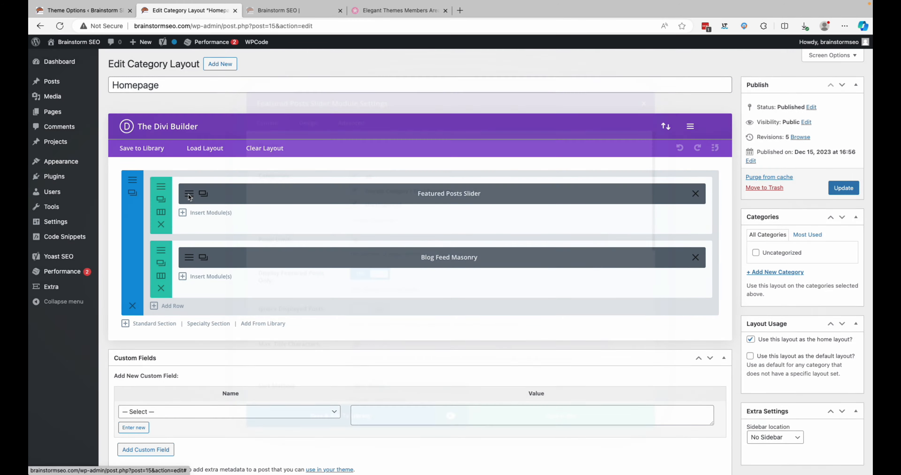
{"action": "scroll", "coordinate": [471, 276], "scroll_direction": "down", "scroll_amount": 9}
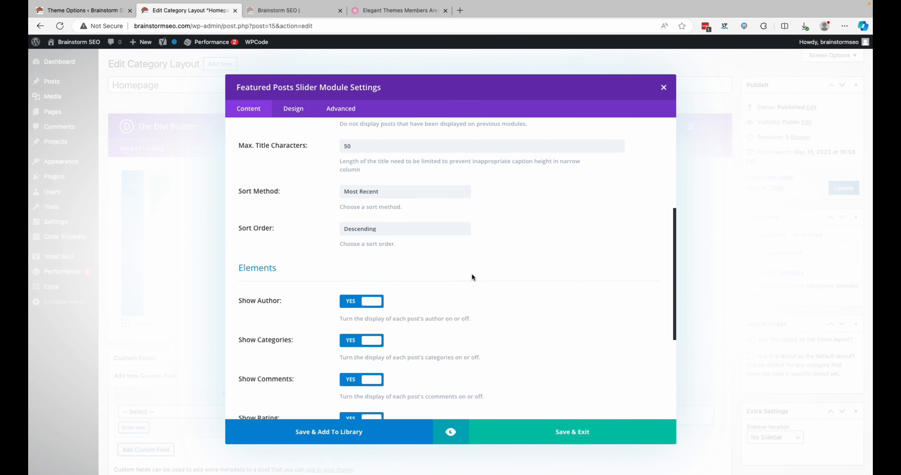
{"action": "scroll", "coordinate": [471, 277], "scroll_direction": "down", "scroll_amount": 1}
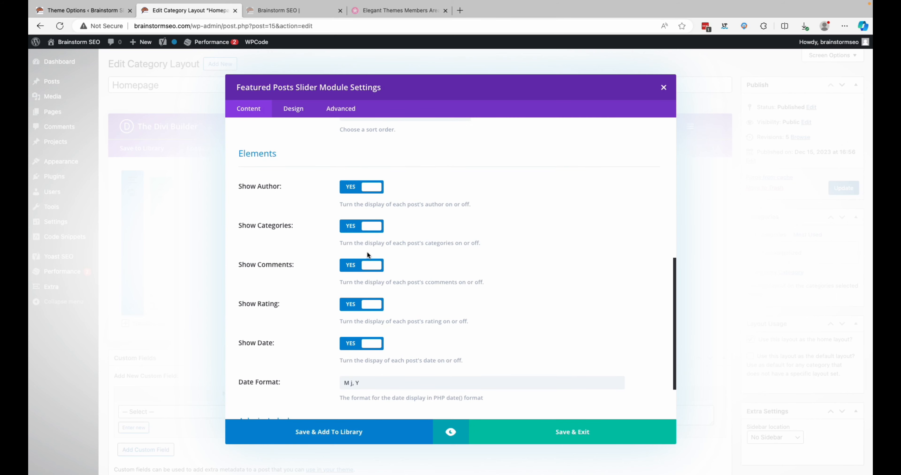
{"action": "left_click", "coordinate": [362, 307]}
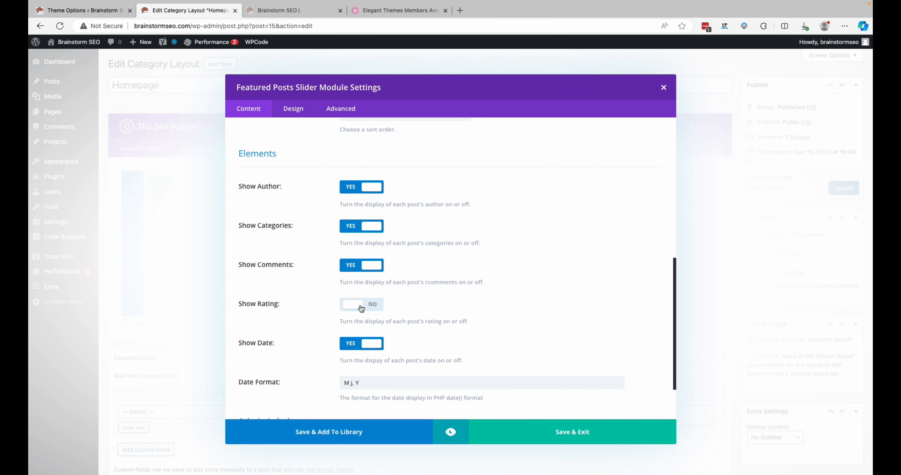
{"action": "left_click", "coordinate": [362, 269]}
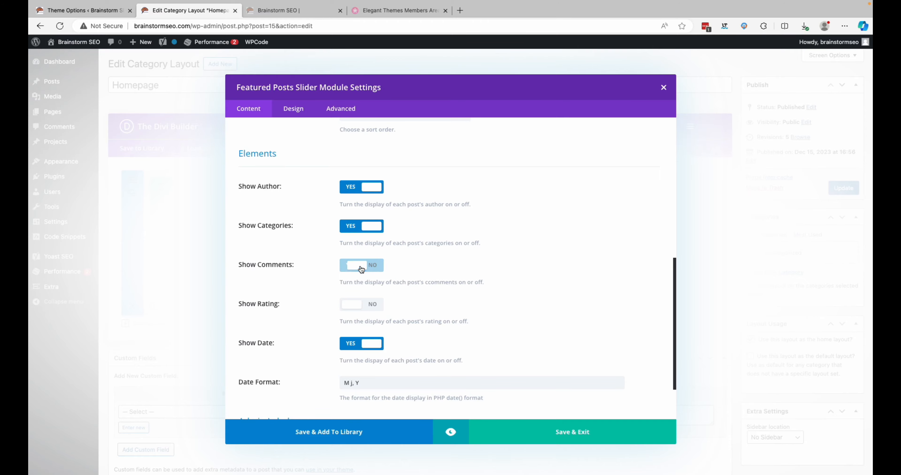
{"action": "left_click", "coordinate": [554, 436]}
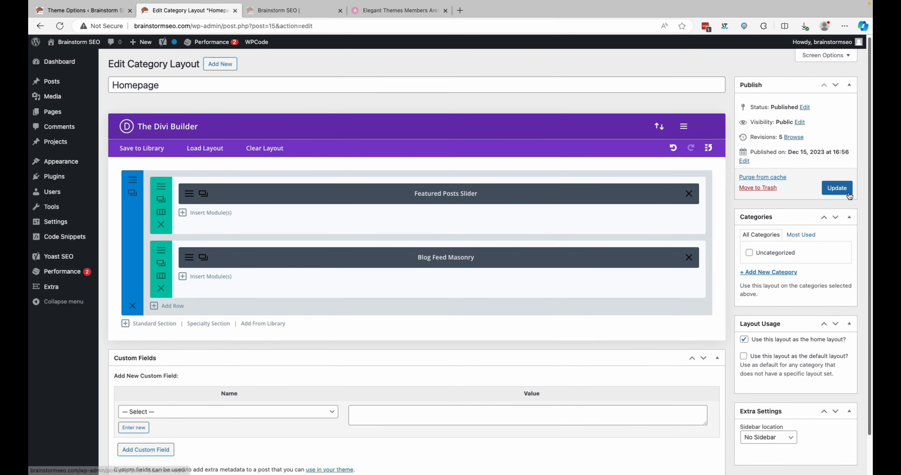
{"action": "left_click", "coordinate": [833, 189]}
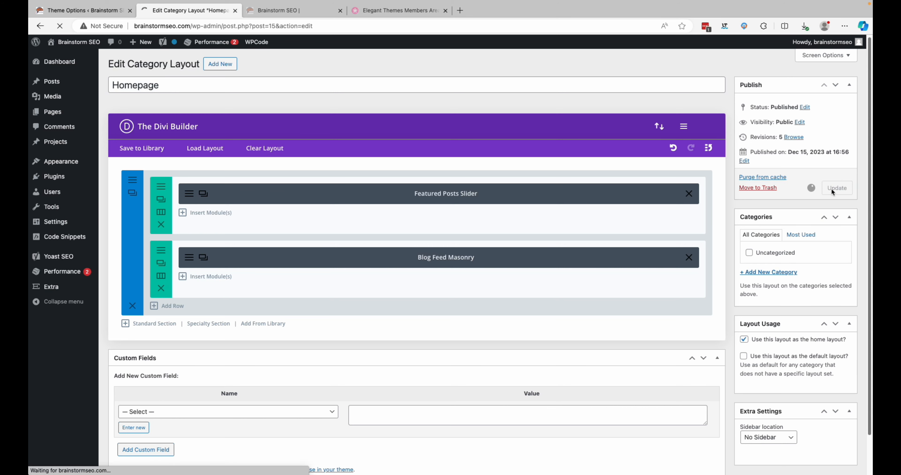
{"action": "left_click", "coordinate": [320, 12]}
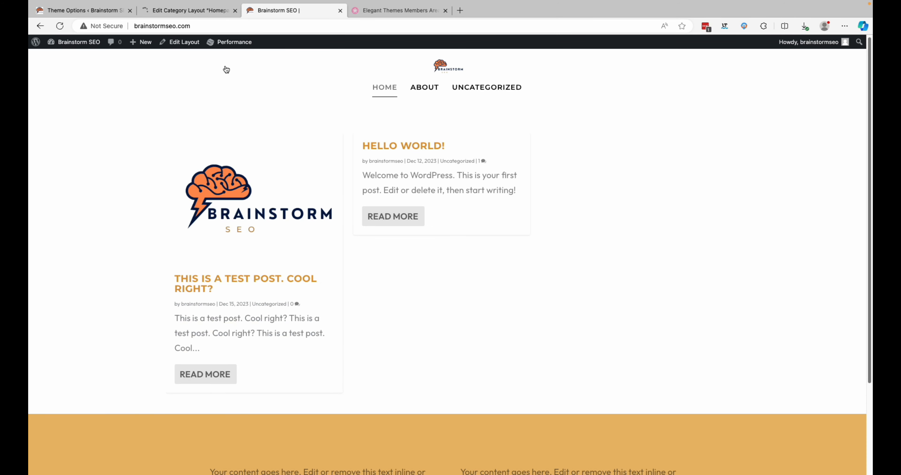
{"action": "left_click", "coordinate": [61, 23]}
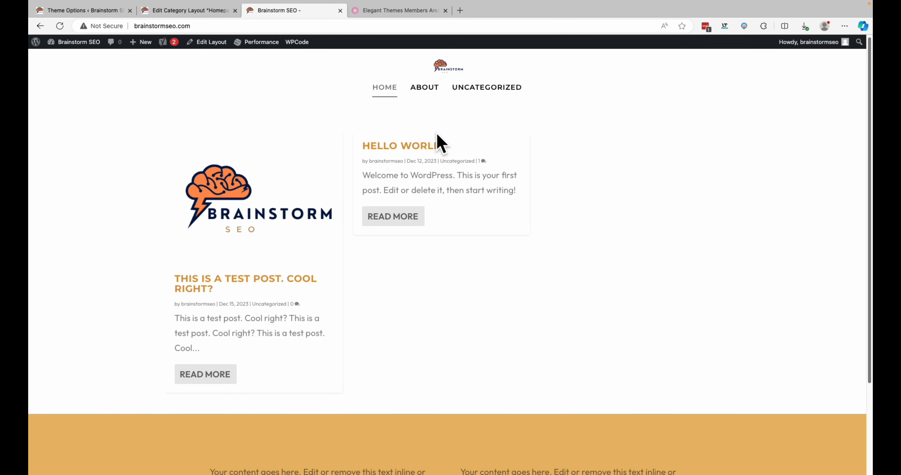
Step: Turn off Show Comments and Show Rating in the homepage layout's Blog Feed Masonry module, update the layout and check the live homepage
{"action": "left_click", "coordinate": [179, 14]}
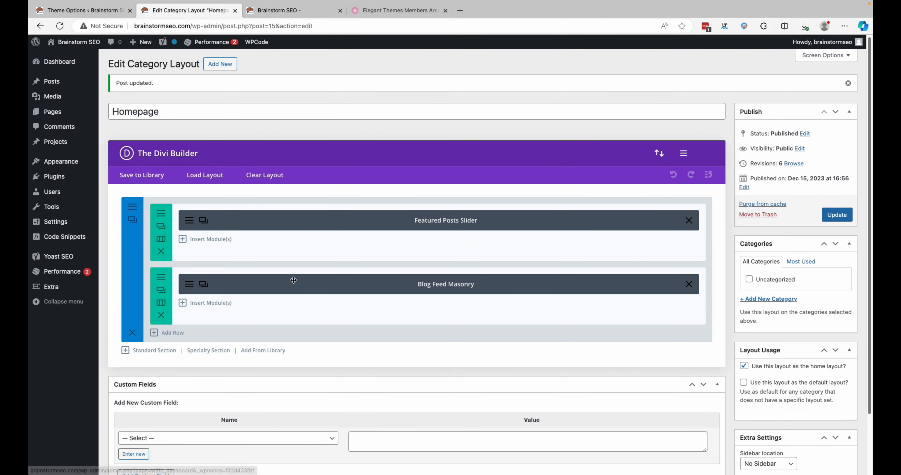
{"action": "left_click", "coordinate": [191, 286]}
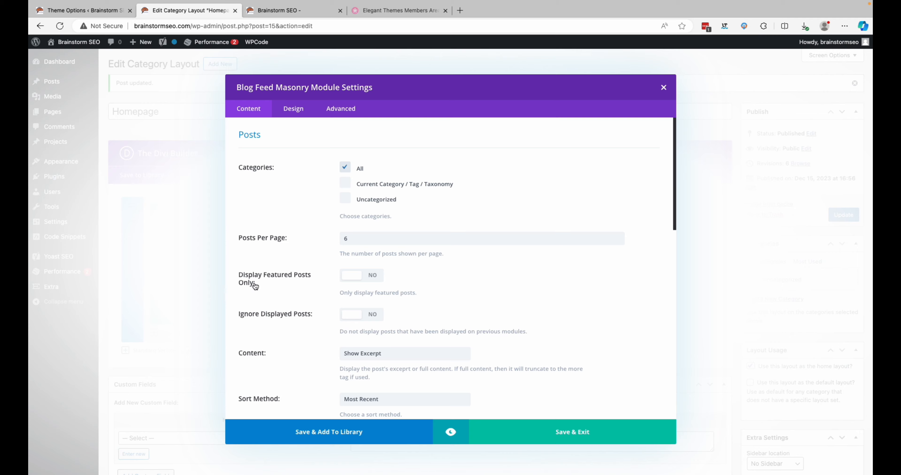
{"action": "scroll", "coordinate": [380, 247], "scroll_direction": "down", "scroll_amount": 10}
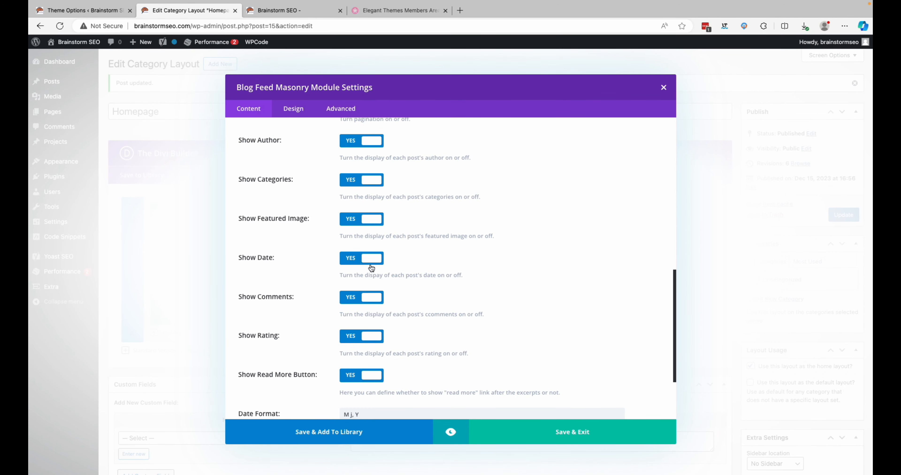
{"action": "scroll", "coordinate": [363, 303], "scroll_direction": "down", "scroll_amount": 1}
{"action": "left_click", "coordinate": [365, 302]}
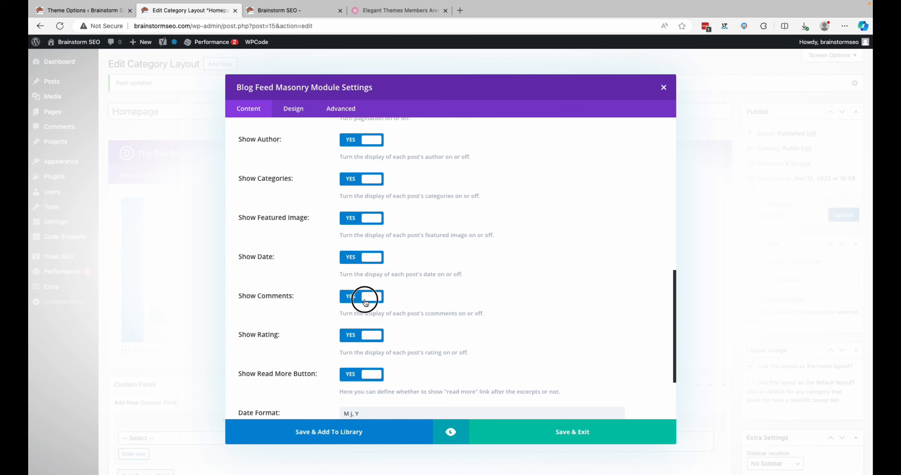
{"action": "left_click", "coordinate": [366, 341]}
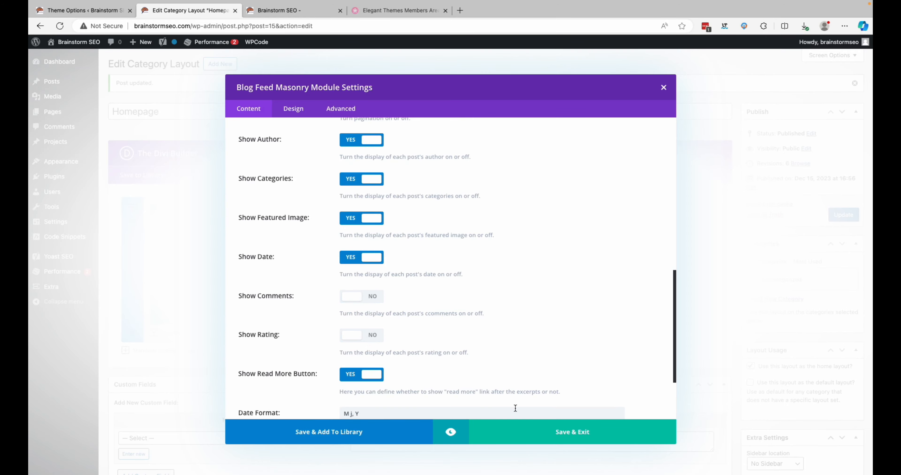
{"action": "left_click", "coordinate": [574, 435]}
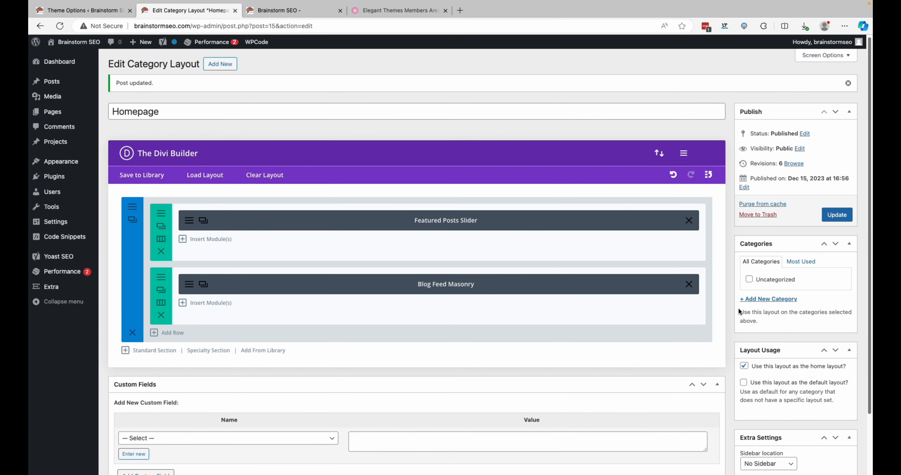
{"action": "left_click", "coordinate": [836, 213]}
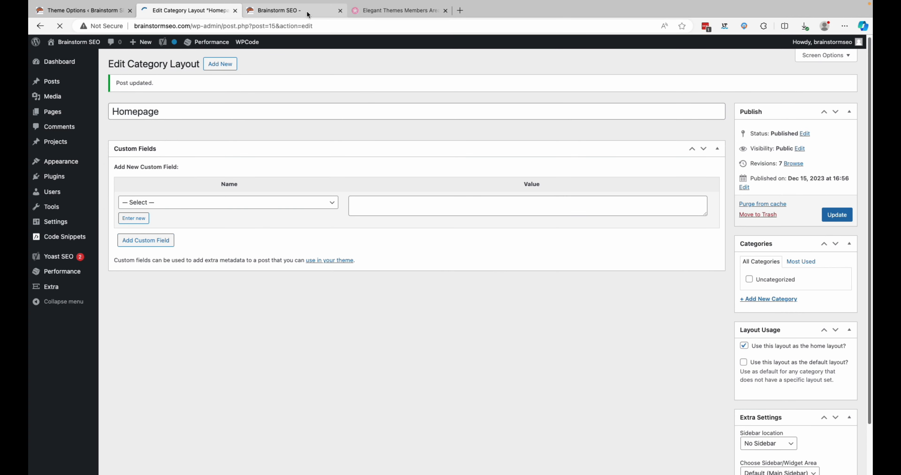
{"action": "left_click", "coordinate": [307, 14]}
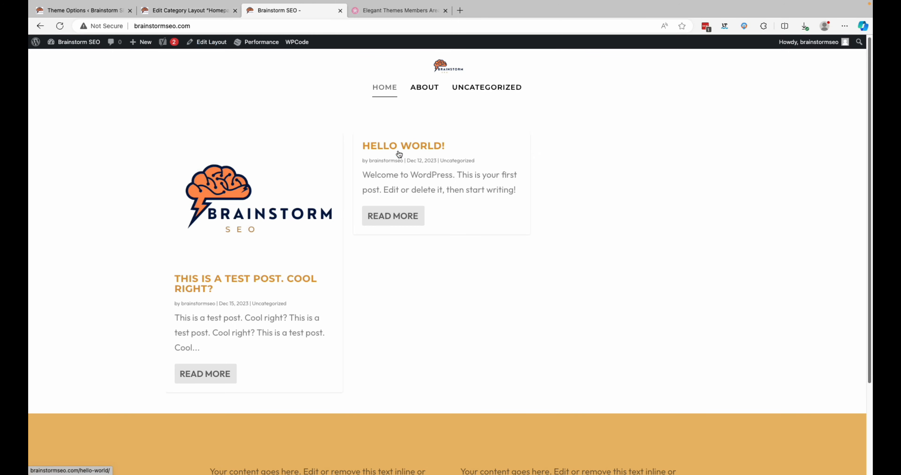
Step: Open the test post from the homepage, bring it up for editing and look through its post settings down to Extra Settings
{"action": "left_click", "coordinate": [286, 217]}
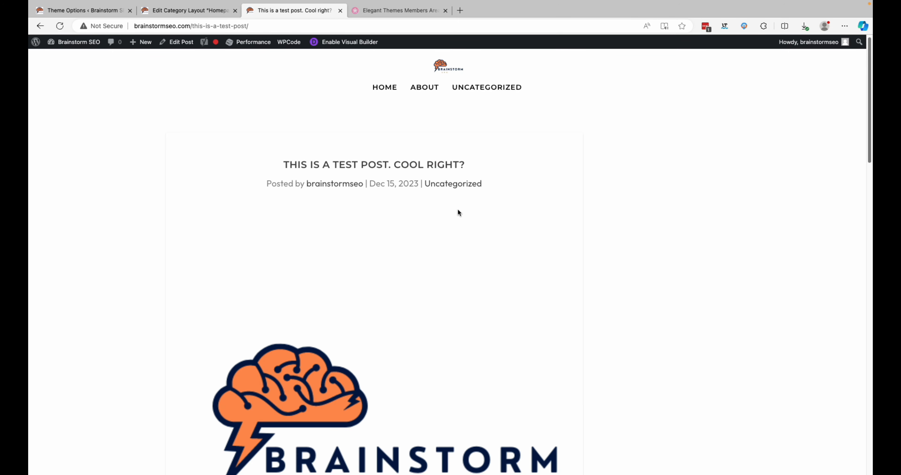
{"action": "left_click", "coordinate": [181, 41]}
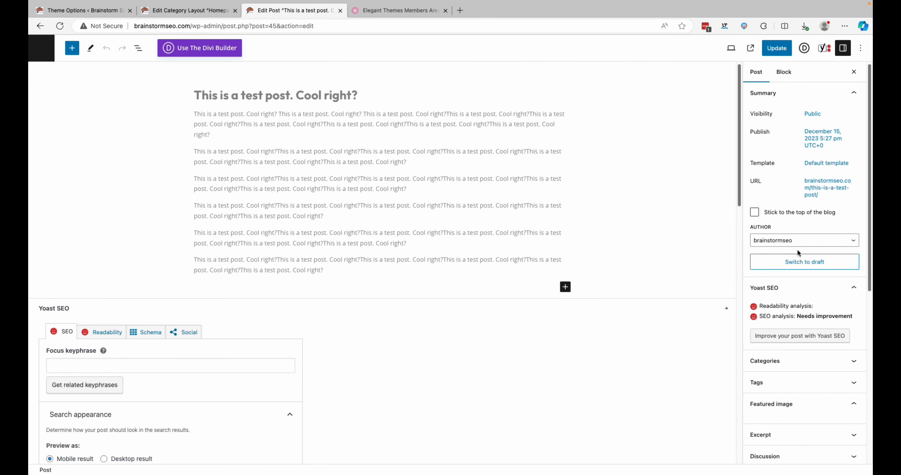
{"action": "scroll", "coordinate": [796, 249], "scroll_direction": "down", "scroll_amount": 3}
{"action": "scroll", "coordinate": [797, 249], "scroll_direction": "down", "scroll_amount": 5}
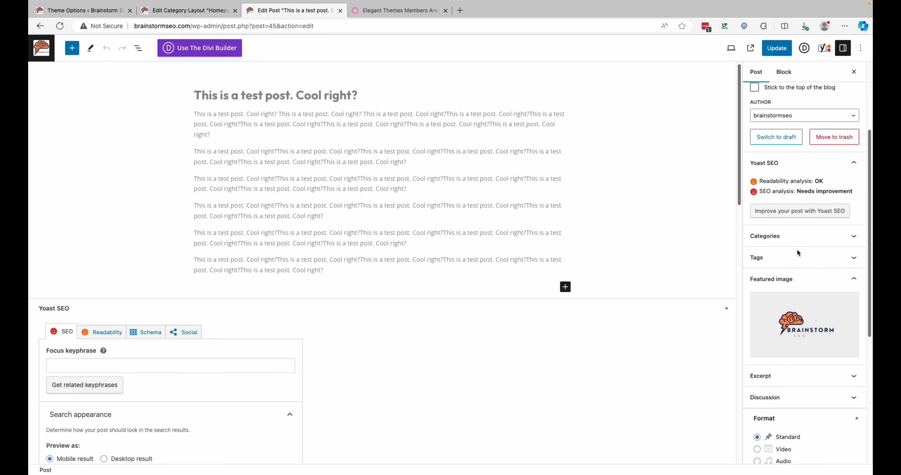
{"action": "scroll", "coordinate": [797, 253], "scroll_direction": "down", "scroll_amount": 3}
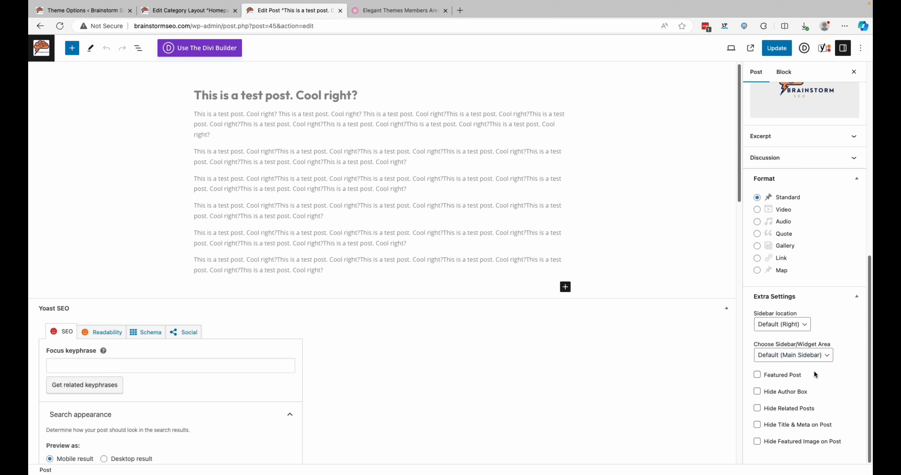
{"action": "scroll", "coordinate": [810, 303], "scroll_direction": "up", "scroll_amount": 10}
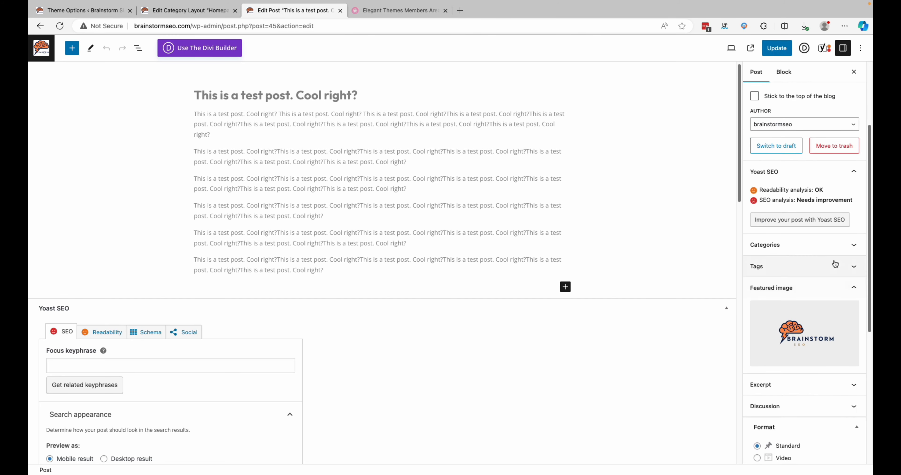
Step: Expand the test post's categories, mark it as a Featured Post in Extra Settings and update it
{"action": "left_click", "coordinate": [845, 249]}
{"action": "scroll", "coordinate": [831, 285], "scroll_direction": "down", "scroll_amount": 8}
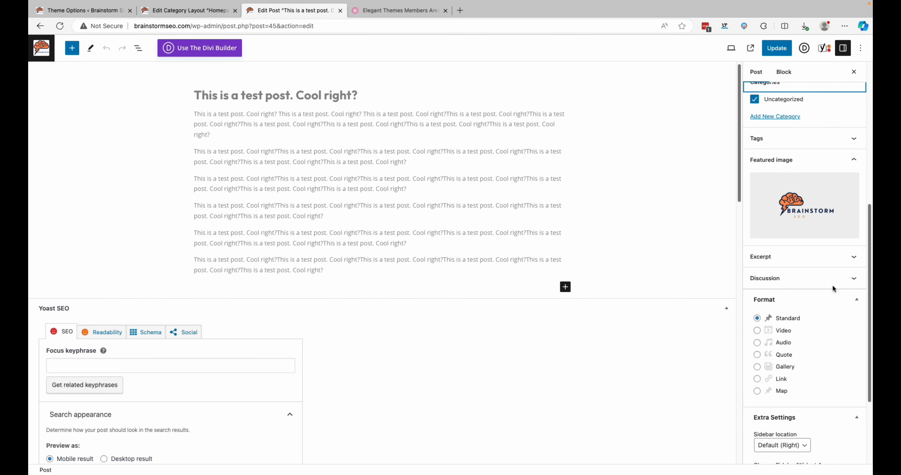
{"action": "scroll", "coordinate": [832, 286], "scroll_direction": "up", "scroll_amount": 2}
{"action": "scroll", "coordinate": [832, 286], "scroll_direction": "down", "scroll_amount": 2}
{"action": "scroll", "coordinate": [832, 286], "scroll_direction": "up", "scroll_amount": 1}
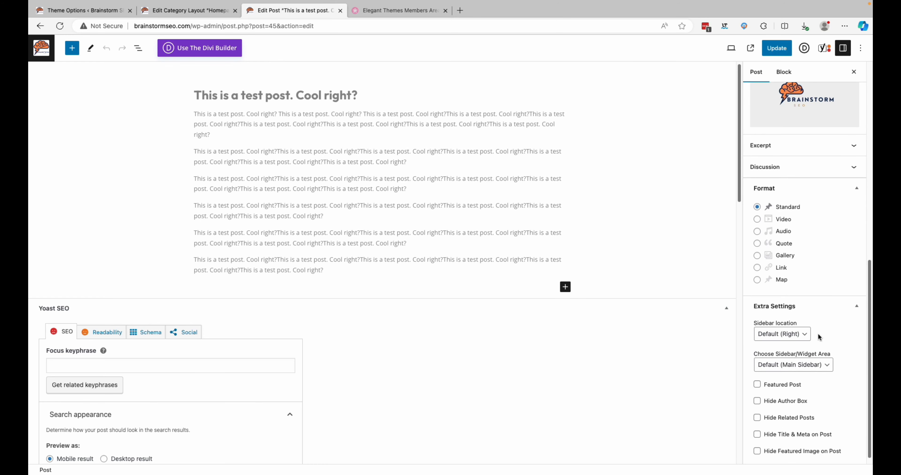
{"action": "left_click", "coordinate": [757, 385]}
{"action": "left_click", "coordinate": [775, 51]}
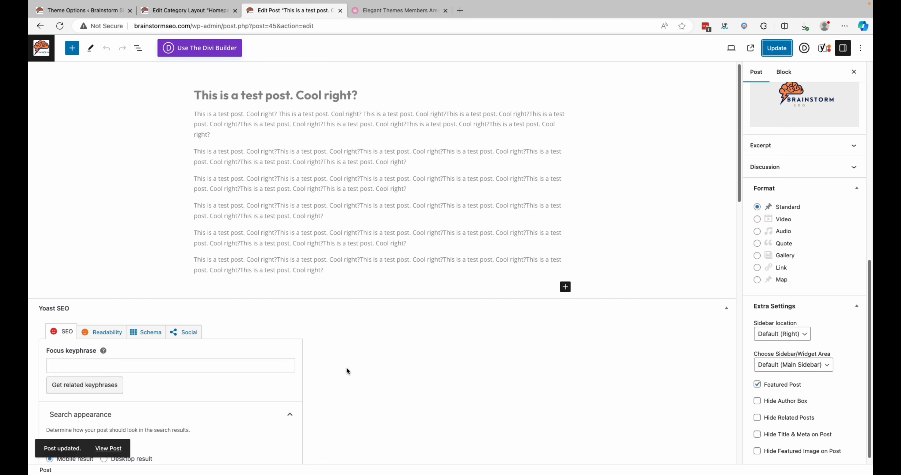
Step: Enter "meta description" as the test post's Yoast SEO meta description and update the post
{"action": "scroll", "coordinate": [345, 366], "scroll_direction": "down", "scroll_amount": 3}
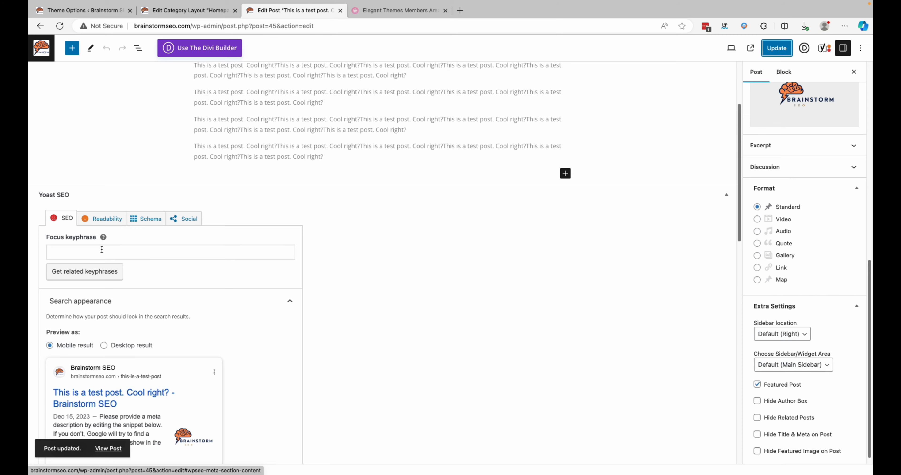
{"action": "scroll", "coordinate": [102, 250], "scroll_direction": "down", "scroll_amount": 3}
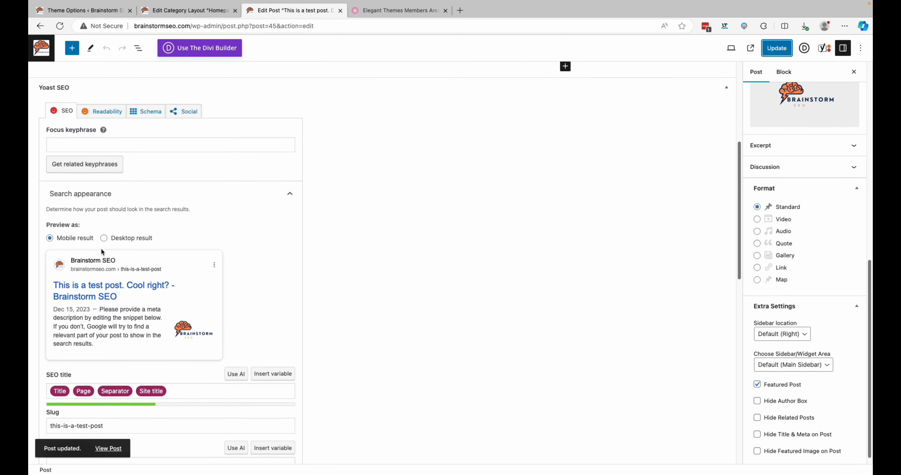
{"action": "scroll", "coordinate": [207, 268], "scroll_direction": "down", "scroll_amount": 3}
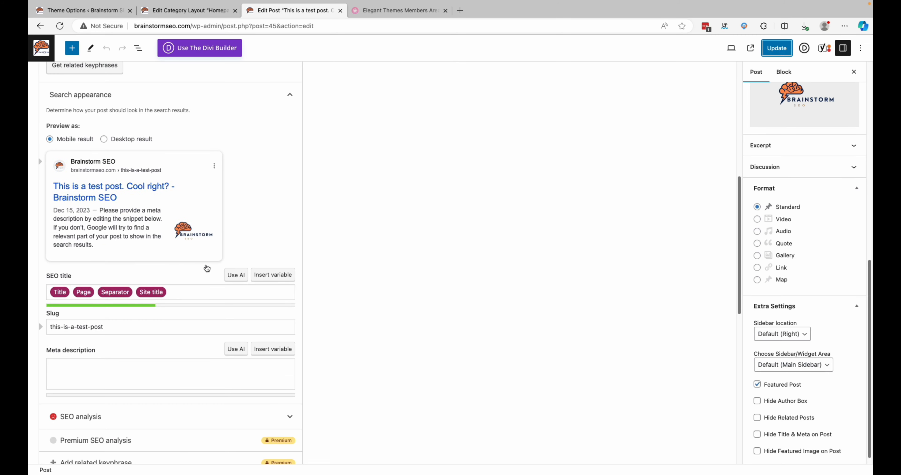
{"action": "scroll", "coordinate": [207, 269], "scroll_direction": "down", "scroll_amount": 1}
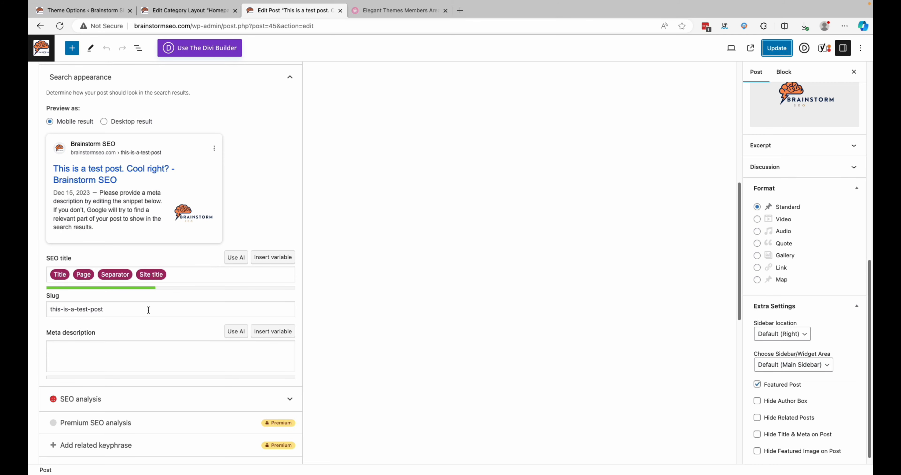
{"action": "scroll", "coordinate": [150, 306], "scroll_direction": "down", "scroll_amount": 1}
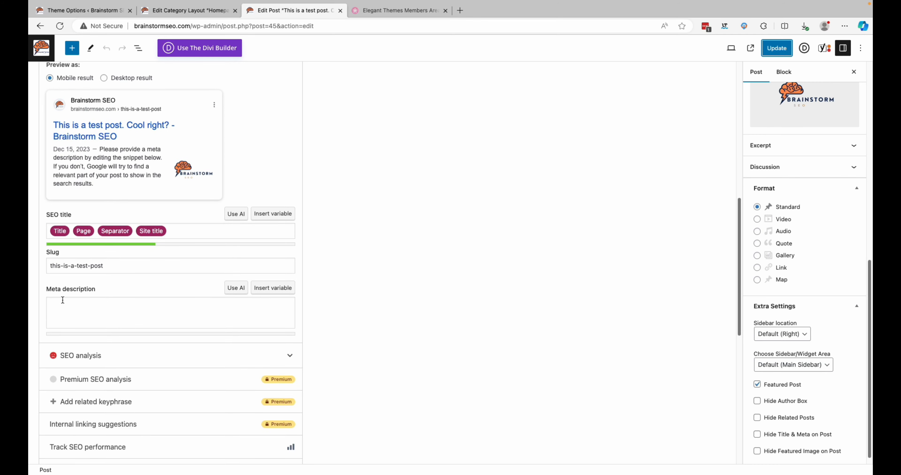
{"action": "left_click", "coordinate": [73, 305]}
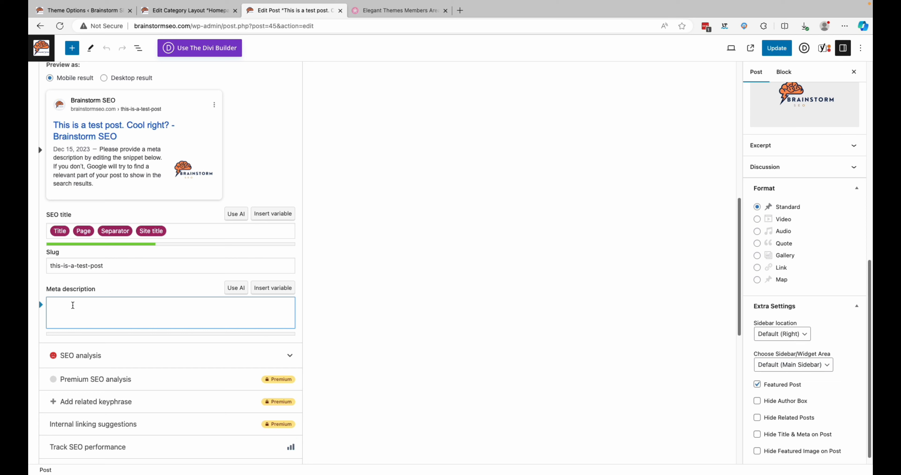
{"action": "type", "text": "meta desc"}
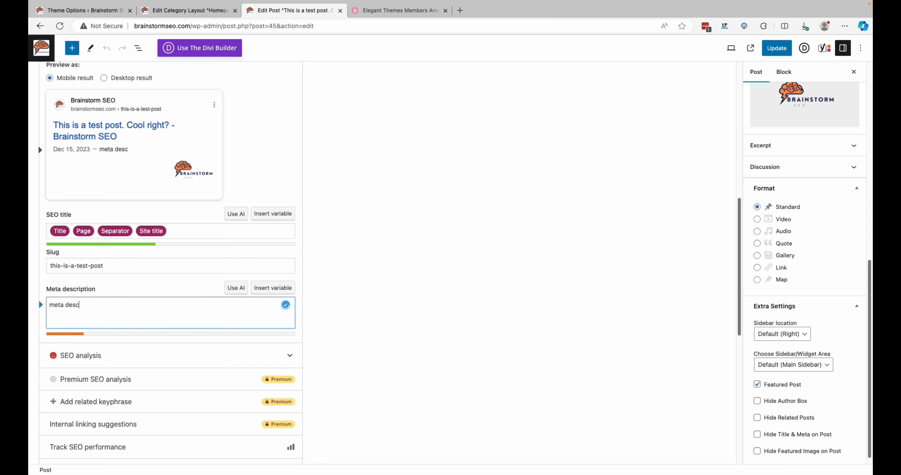
{"action": "type", "text": "ription"}
{"action": "scroll", "coordinate": [180, 248], "scroll_direction": "up", "scroll_amount": 3}
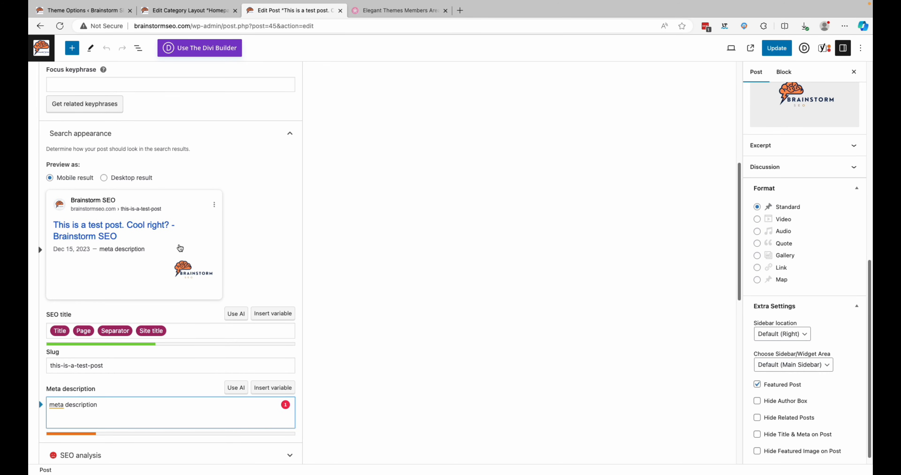
{"action": "scroll", "coordinate": [181, 248], "scroll_direction": "up", "scroll_amount": 5}
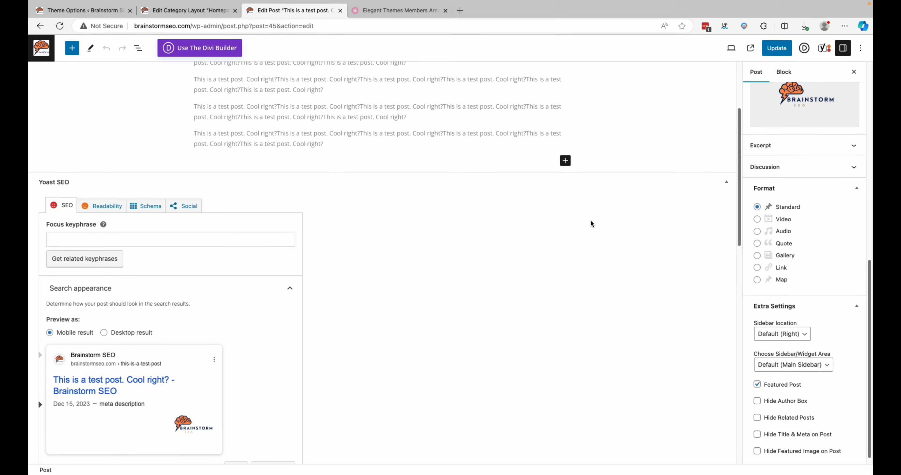
{"action": "left_click", "coordinate": [786, 52]}
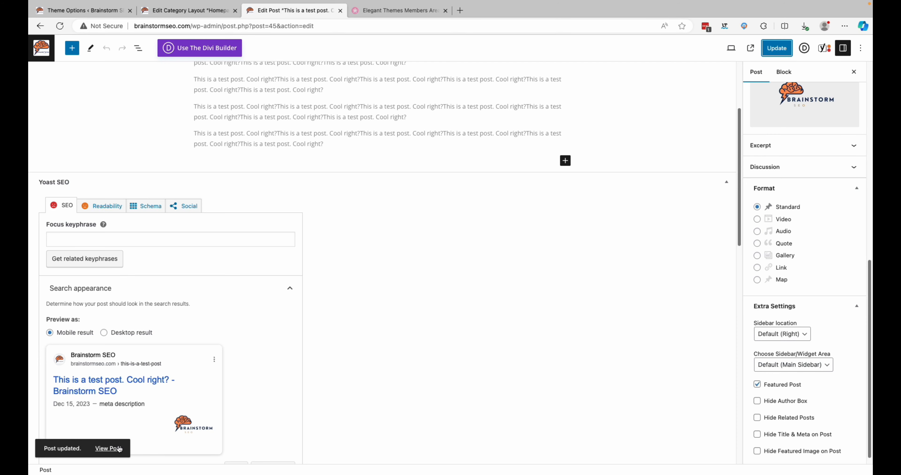
Step: View the updated test post, then open the live homepage and examine its featured slider and blog feed
{"action": "left_click", "coordinate": [116, 449]}
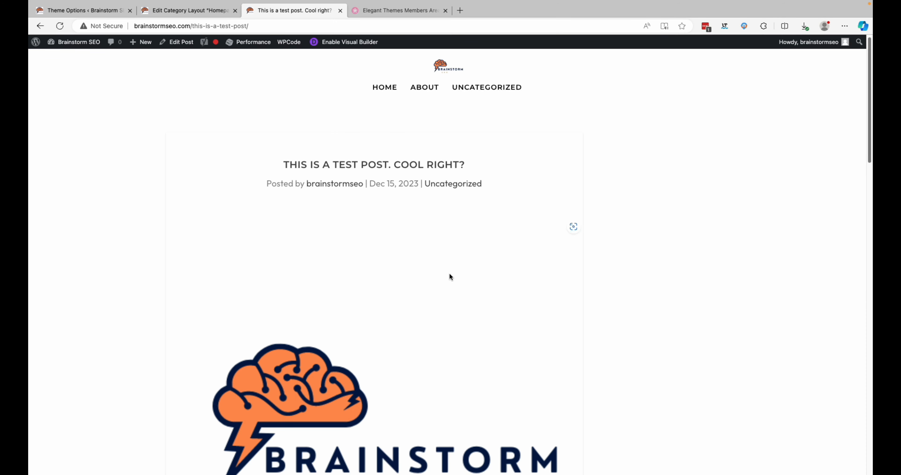
{"action": "left_click", "coordinate": [448, 72]}
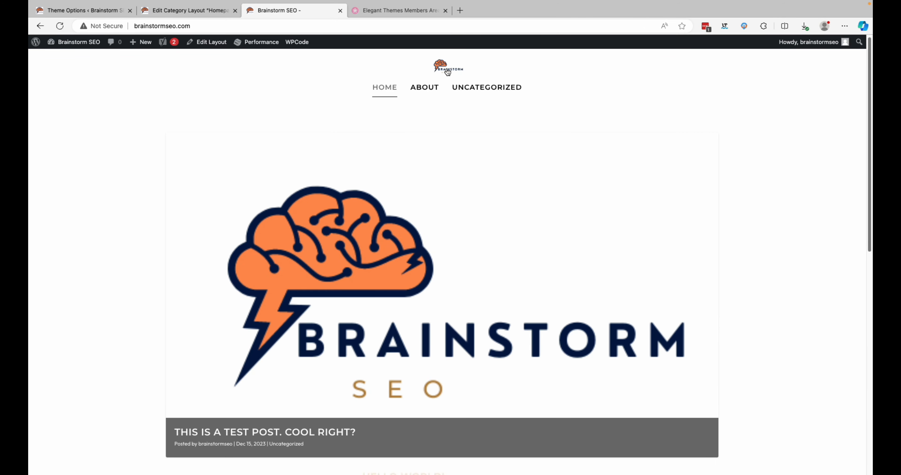
{"action": "scroll", "coordinate": [479, 251], "scroll_direction": "down", "scroll_amount": 5}
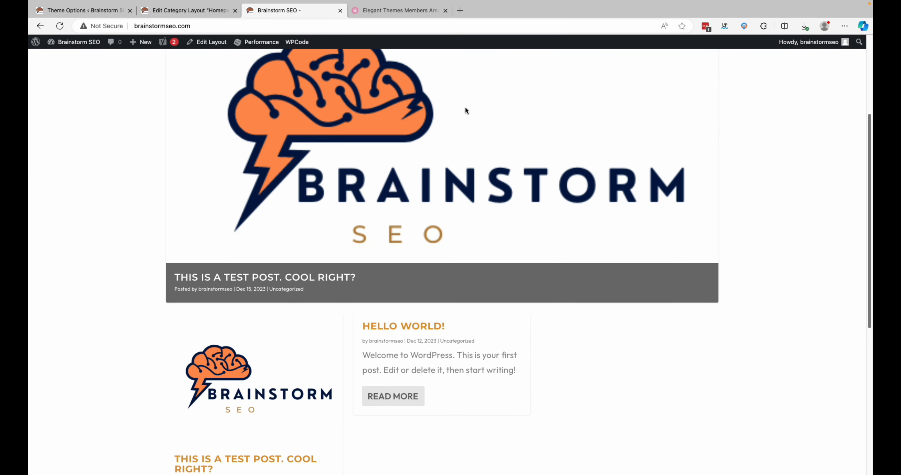
{"action": "scroll", "coordinate": [479, 119], "scroll_direction": "up", "scroll_amount": 3}
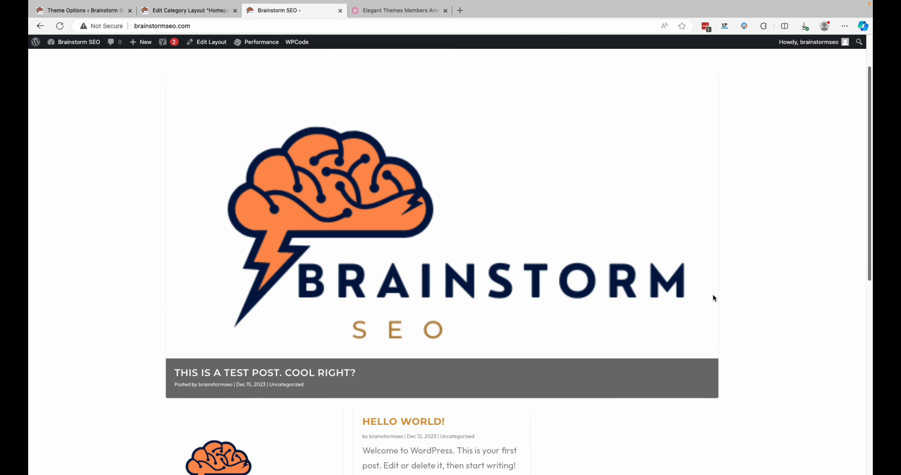
{"action": "scroll", "coordinate": [759, 301], "scroll_direction": "down", "scroll_amount": 3}
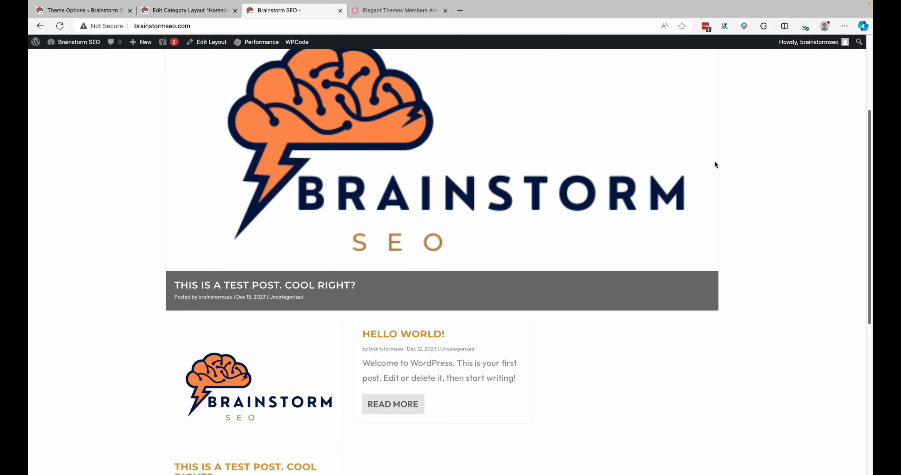
{"action": "scroll", "coordinate": [715, 164], "scroll_direction": "up", "scroll_amount": 2}
{"action": "scroll", "coordinate": [714, 199], "scroll_direction": "down", "scroll_amount": 4}
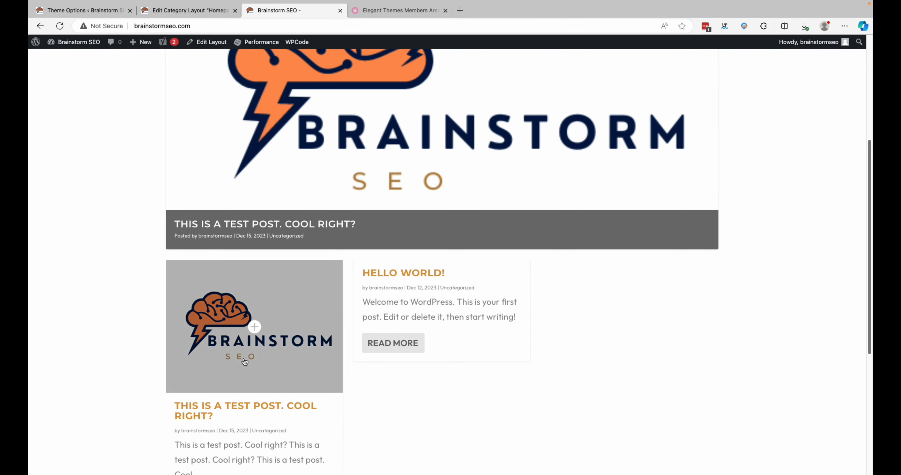
{"action": "scroll", "coordinate": [455, 355], "scroll_direction": "up", "scroll_amount": 6}
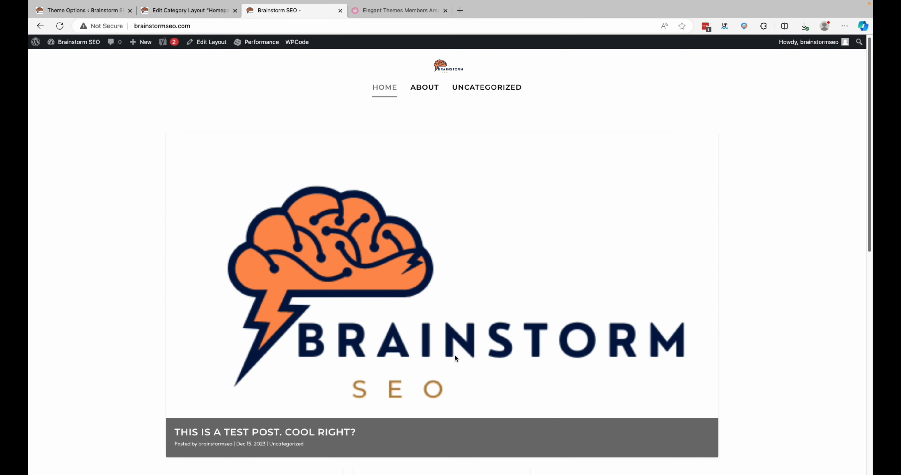
{"action": "scroll", "coordinate": [455, 354], "scroll_direction": "down", "scroll_amount": 2}
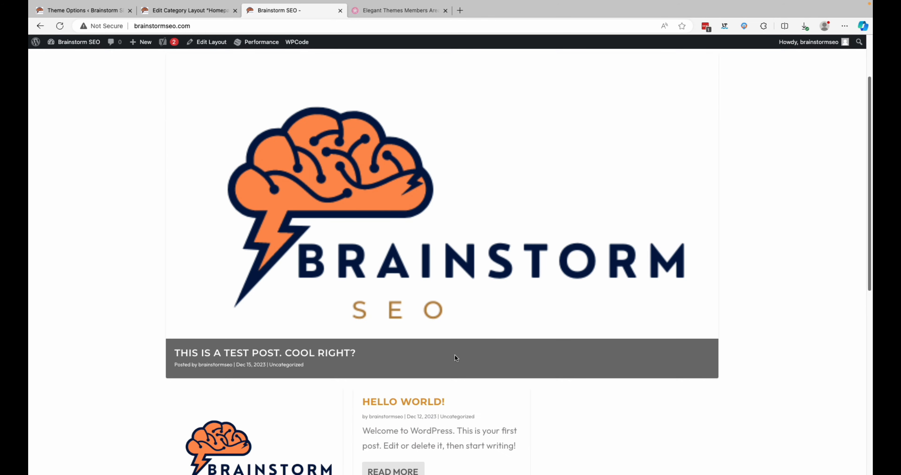
Step: Open the Homepage category layout for editing and add a single-column row with a Text module below Blog Feed Masonry
{"action": "left_click", "coordinate": [215, 40]}
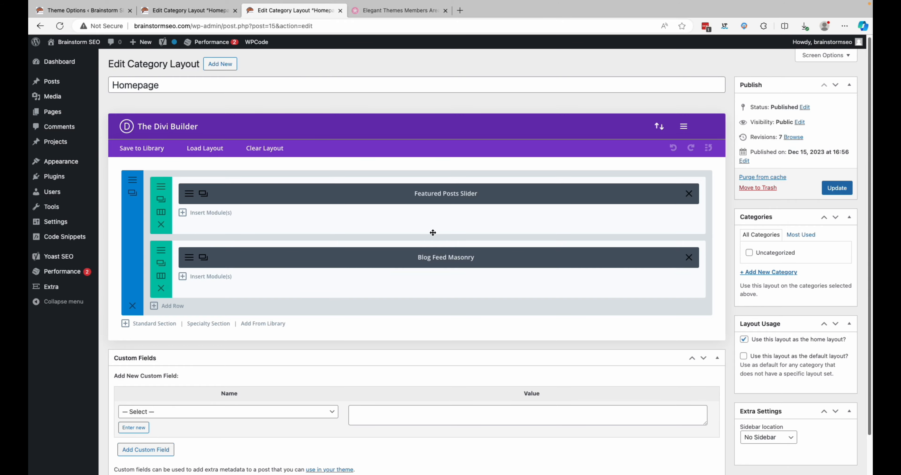
{"action": "left_click", "coordinate": [154, 307]}
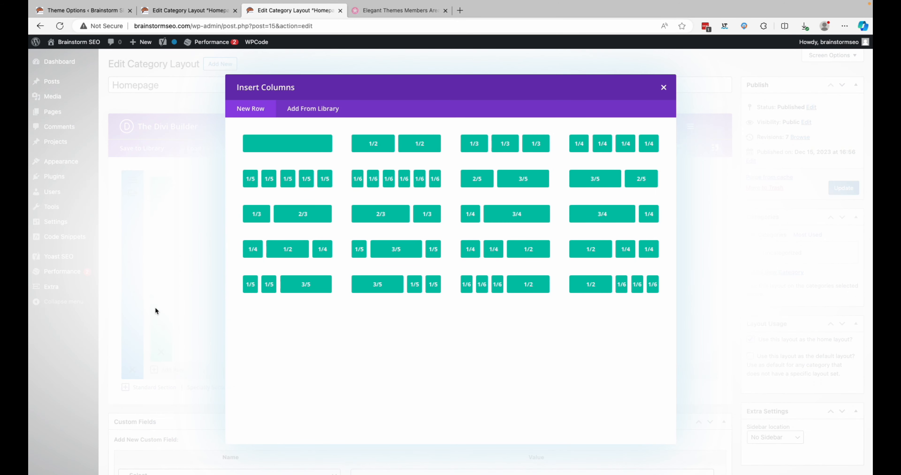
{"action": "left_click", "coordinate": [302, 143]}
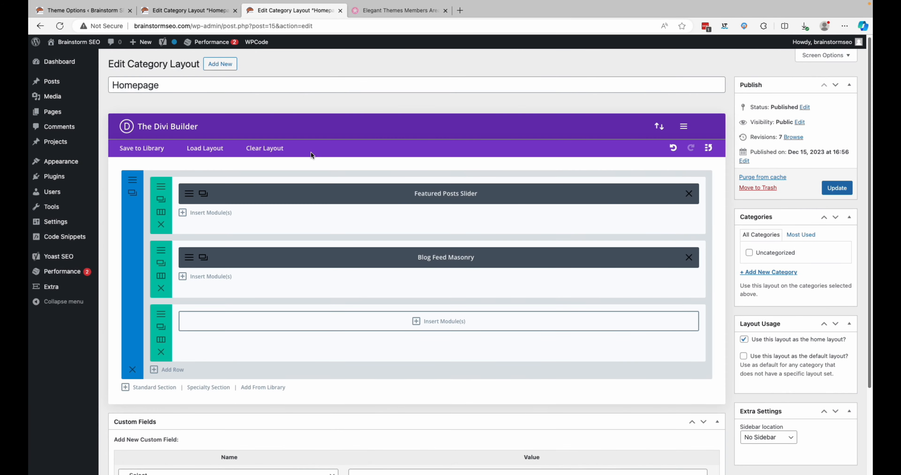
{"action": "left_click", "coordinate": [416, 324]}
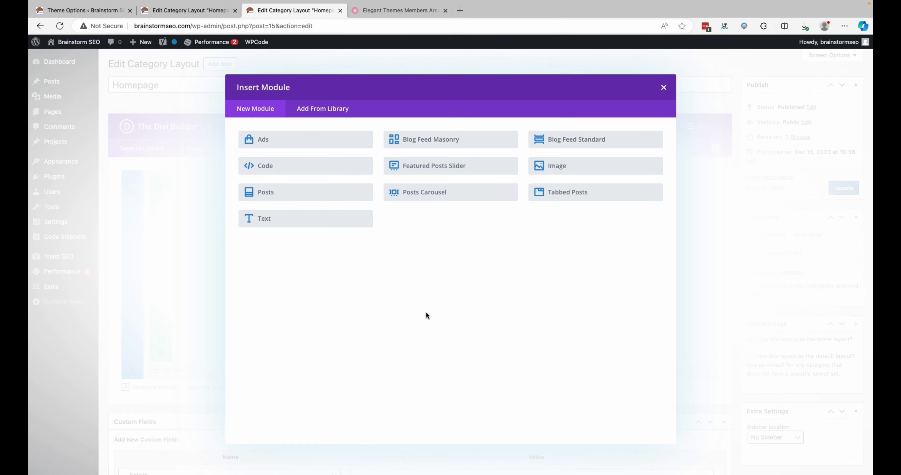
{"action": "left_click", "coordinate": [296, 224]}
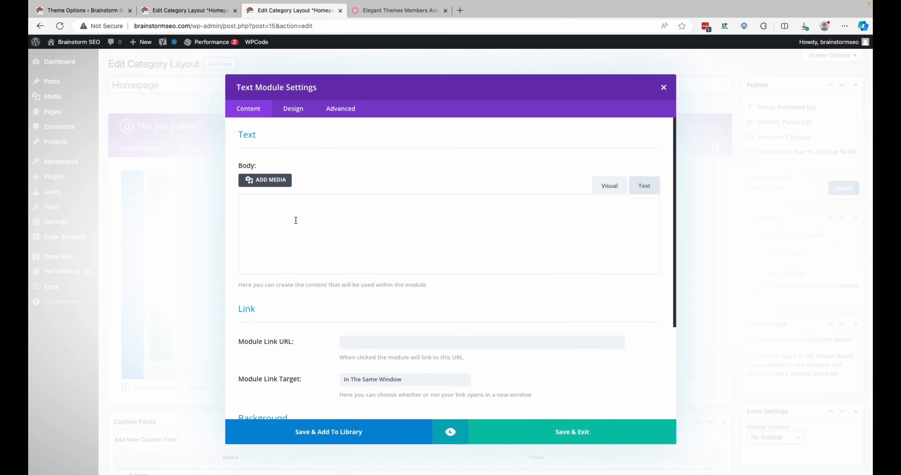
Step: Write "Welcome to Brainstorm SEO." as the Text module's body, centre it, and save the module
{"action": "left_click", "coordinate": [369, 234]}
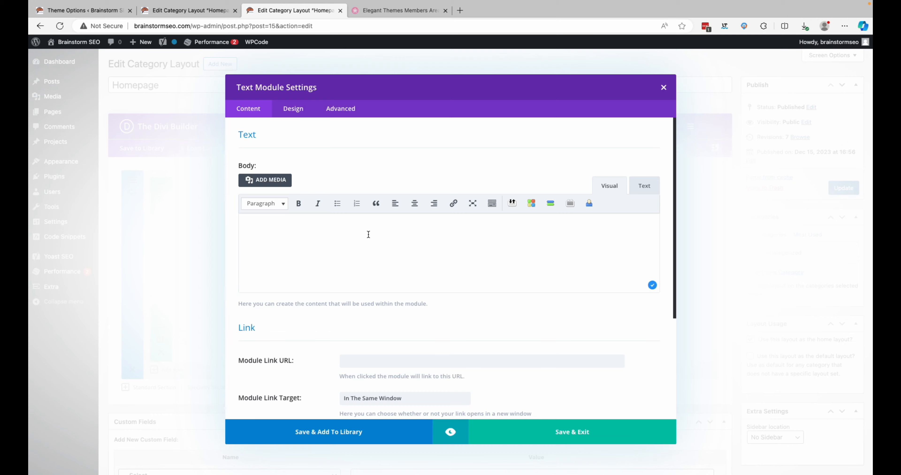
{"action": "type", "text": "Welcome to SE"}
{"action": "key", "text": "BackSpace"}
{"action": "type", "text": "Brainstorm SEO."}
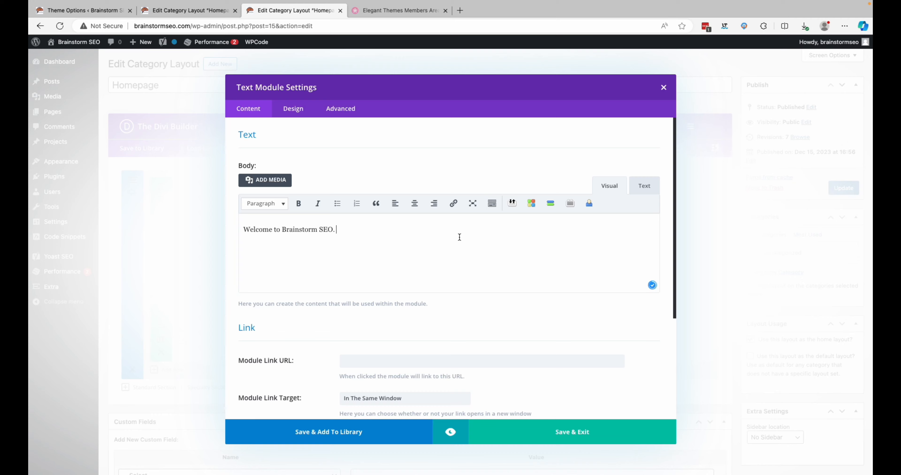
{"action": "left_click", "coordinate": [415, 205]}
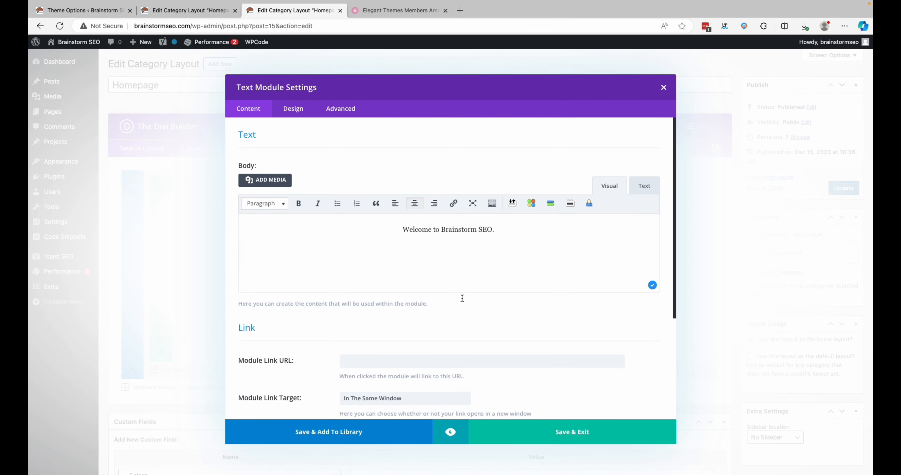
{"action": "left_click", "coordinate": [564, 437]}
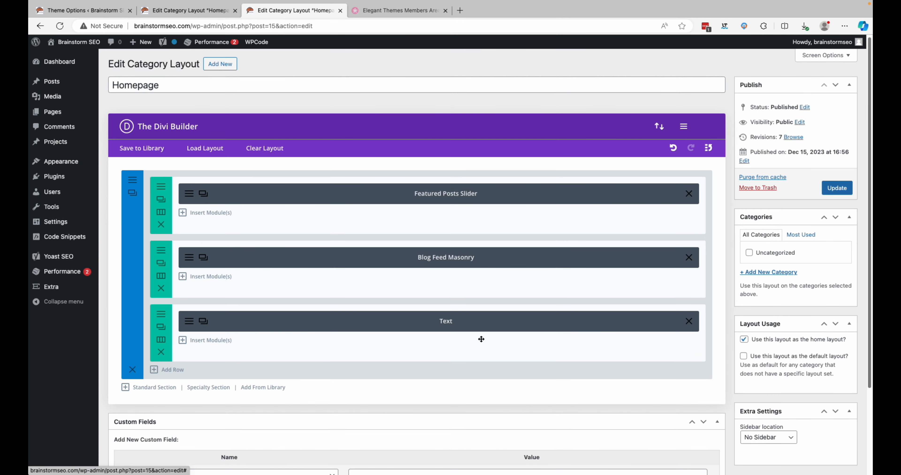
Step: Update the Homepage layout and check the welcome text below the blog feed on the live homepage
{"action": "left_click", "coordinate": [837, 188]}
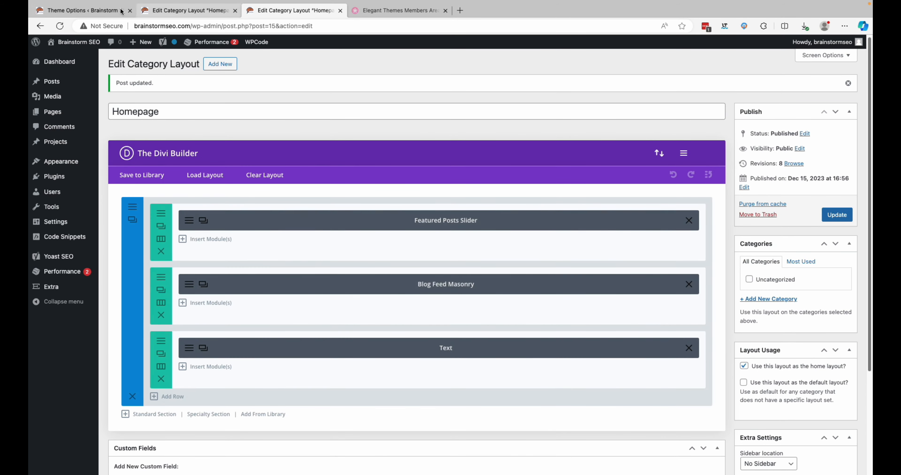
{"action": "left_click", "coordinate": [186, 10]}
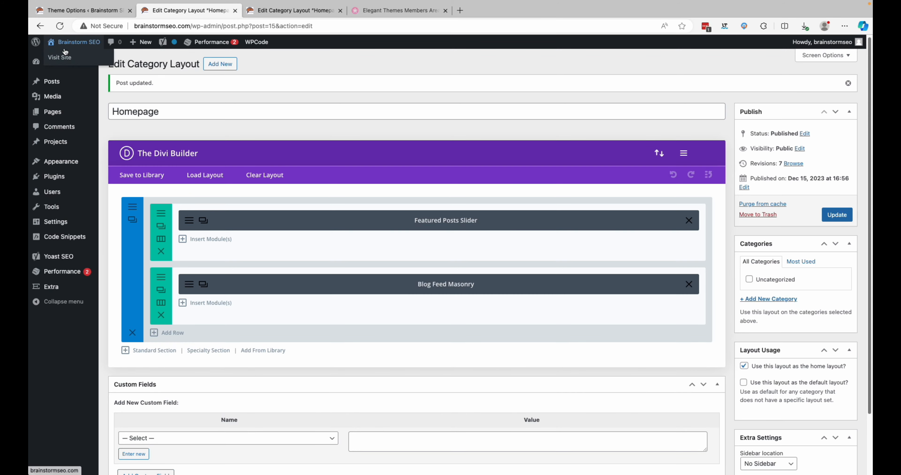
{"action": "left_click", "coordinate": [66, 57]}
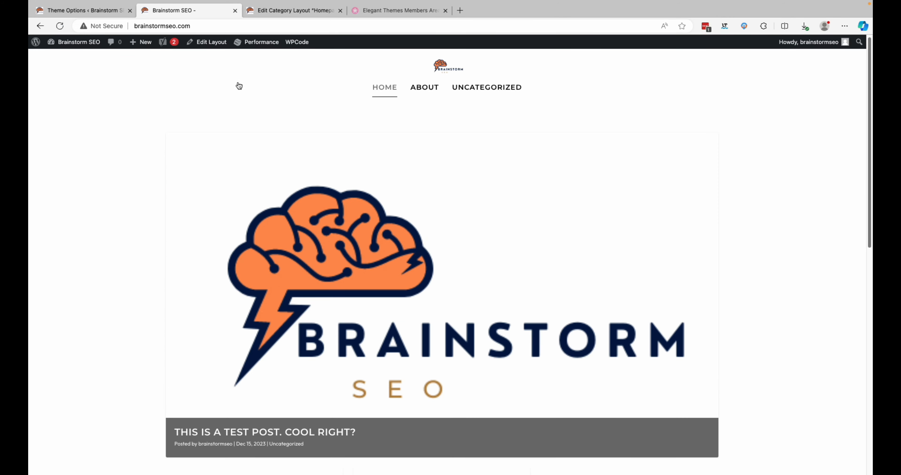
{"action": "left_click", "coordinate": [440, 81]}
{"action": "scroll", "coordinate": [459, 157], "scroll_direction": "down", "scroll_amount": 8}
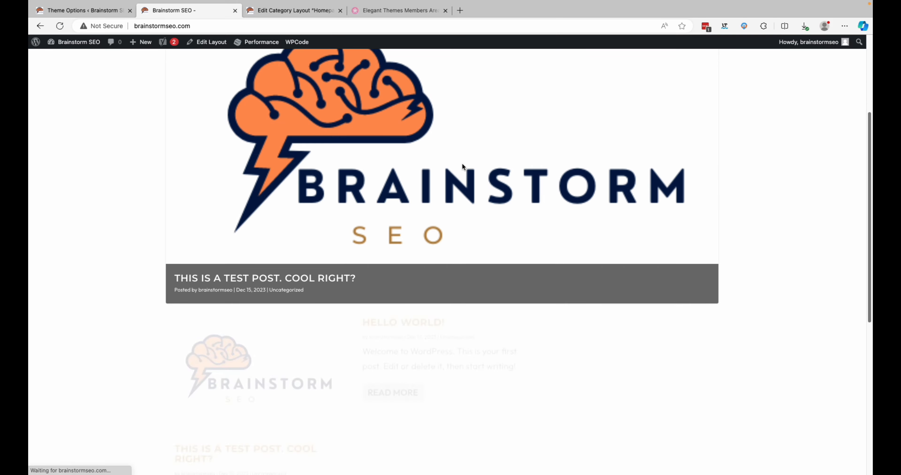
{"action": "scroll", "coordinate": [462, 166], "scroll_direction": "down", "scroll_amount": 5}
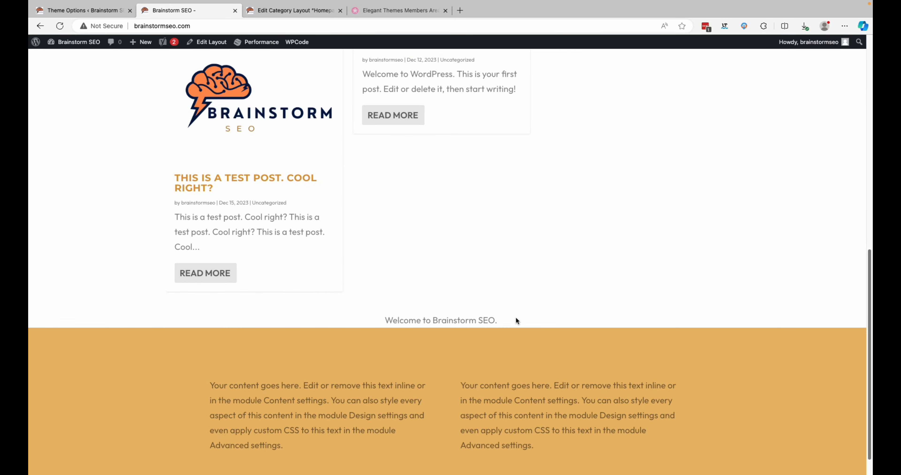
Step: Move the Text row between the Featured Posts Slider and Blog Feed Masonry rows in the Homepage layout and update it
{"action": "left_click", "coordinate": [308, 13]}
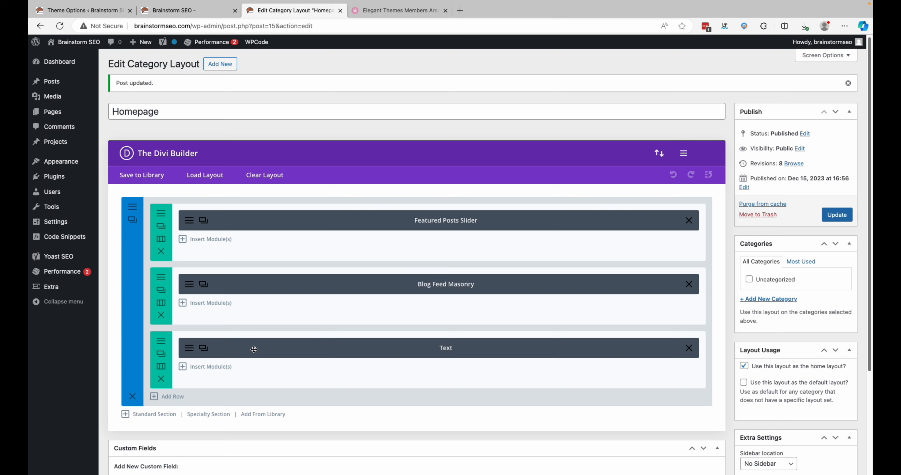
{"action": "mouse_move", "coordinate": [253, 349]}
{"action": "left_mouse_down"}
{"action": "mouse_move", "coordinate": [250, 255]}
{"action": "mouse_move", "coordinate": [254, 363]}
{"action": "mouse_move", "coordinate": [258, 349]}
{"action": "left_mouse_up"}
{"action": "left_click_drag", "start_coordinate": [175, 335], "coordinate": [172, 266]}
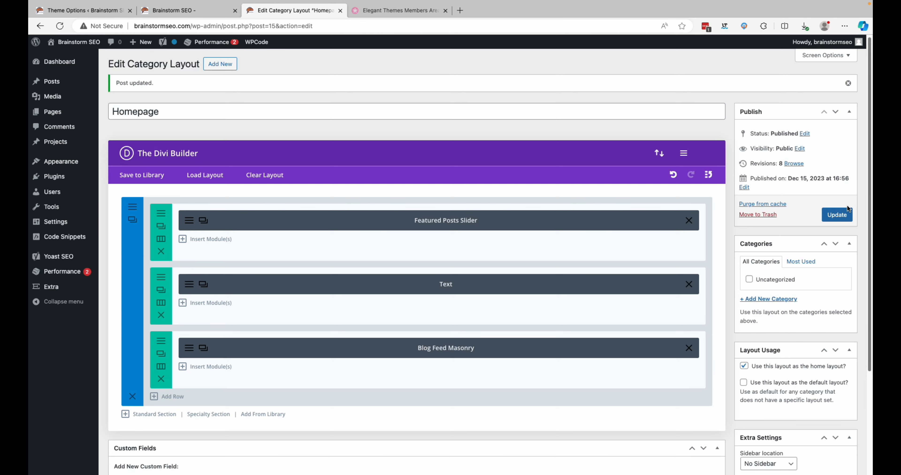
{"action": "left_click", "coordinate": [843, 214]}
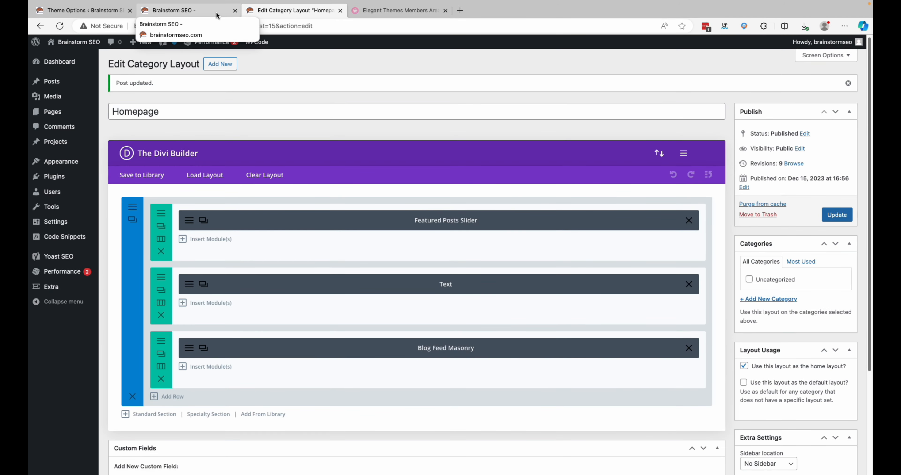
Step: Reload the live homepage and check the welcome text's placement between the featured slider and the blog feed
{"action": "left_click", "coordinate": [217, 15]}
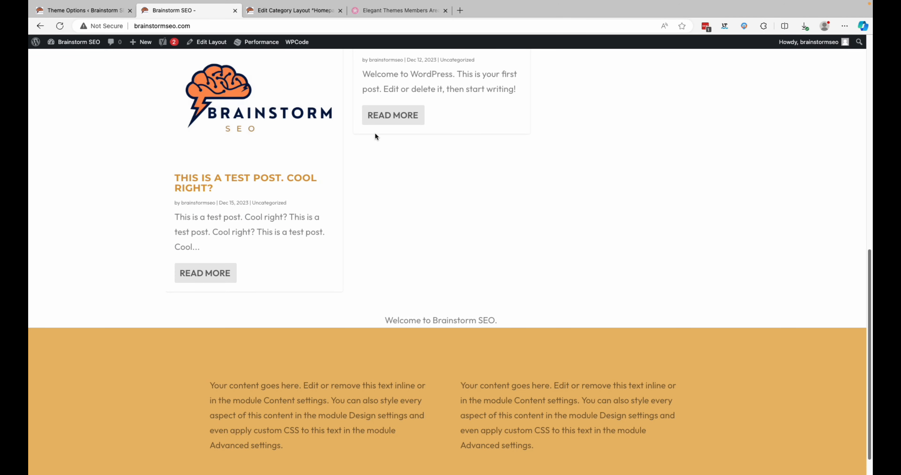
{"action": "scroll", "coordinate": [434, 325], "scroll_direction": "down", "scroll_amount": 1}
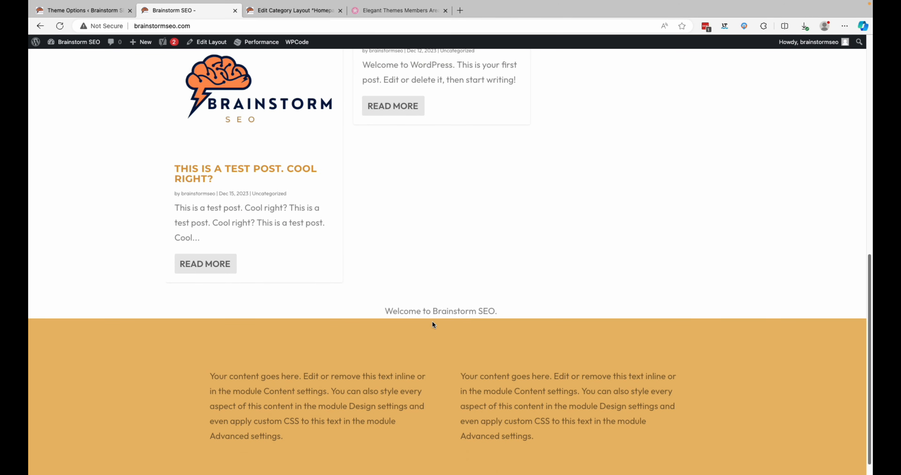
{"action": "left_click", "coordinate": [60, 26]}
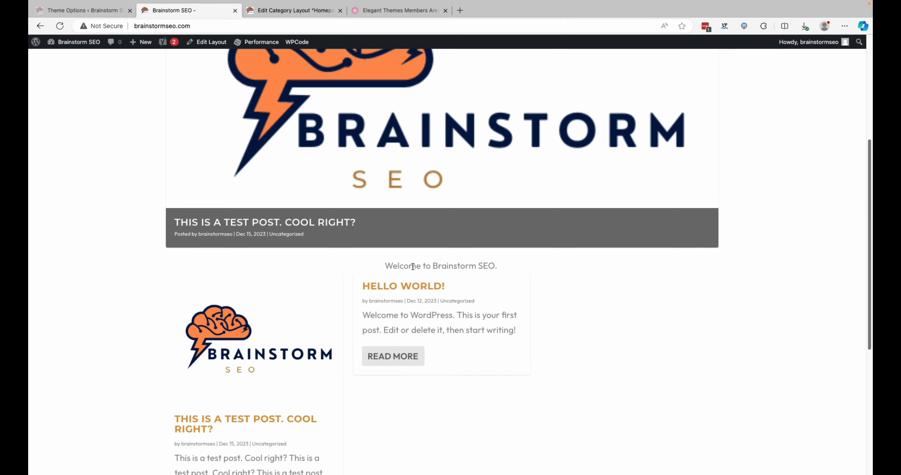
{"action": "scroll", "coordinate": [514, 296], "scroll_direction": "down", "scroll_amount": 5}
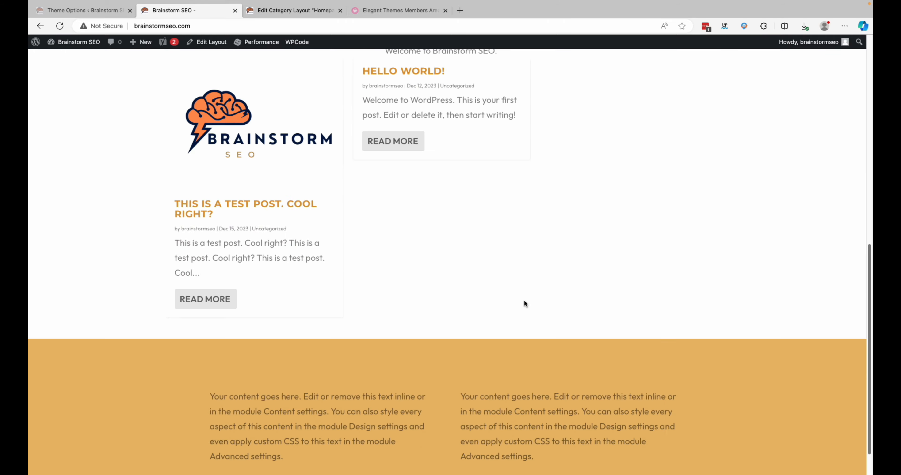
{"action": "scroll", "coordinate": [523, 300], "scroll_direction": "up", "scroll_amount": 10}
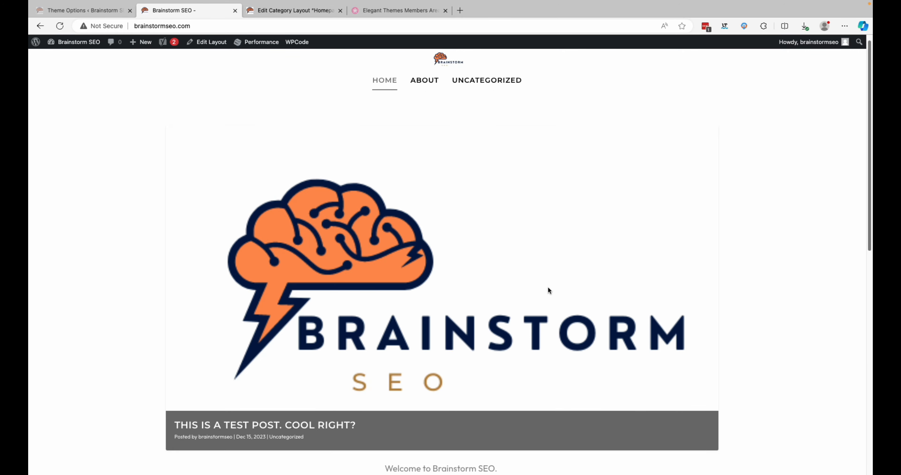
{"action": "scroll", "coordinate": [548, 290], "scroll_direction": "down", "scroll_amount": 10}
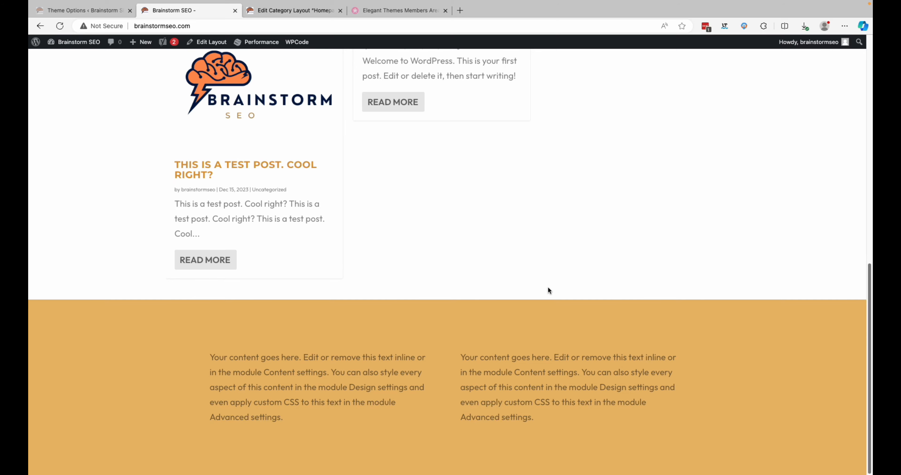
{"action": "scroll", "coordinate": [548, 290], "scroll_direction": "up", "scroll_amount": 10}
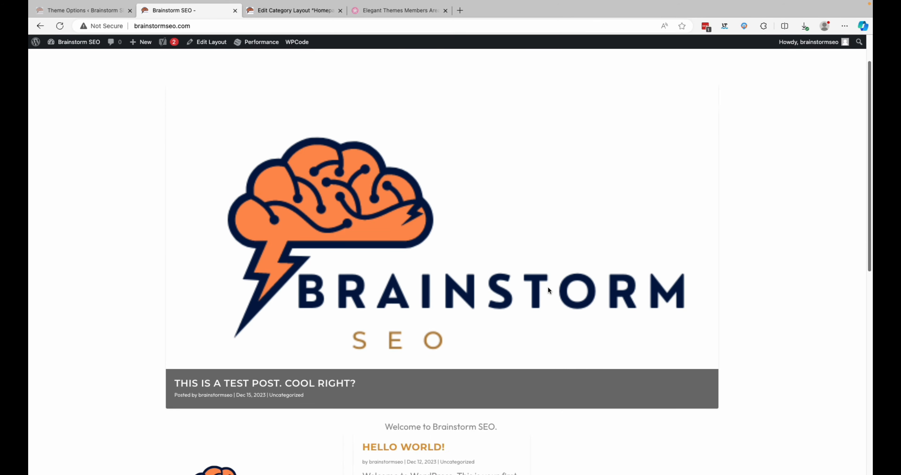
{"action": "scroll", "coordinate": [547, 291], "scroll_direction": "down", "scroll_amount": 5}
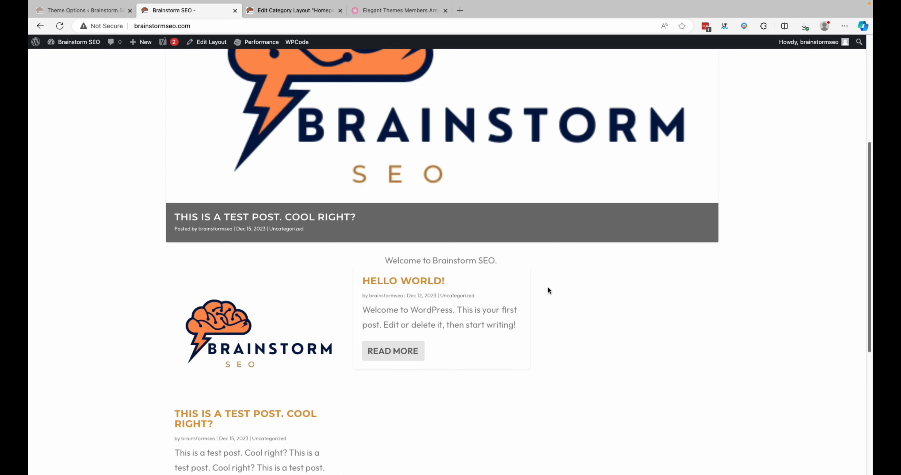
Step: Open the "Hello World!" post from the blog feed and review its single-post layout down to the related posts
{"action": "left_click", "coordinate": [429, 283]}
{"action": "scroll", "coordinate": [497, 271], "scroll_direction": "down", "scroll_amount": 5}
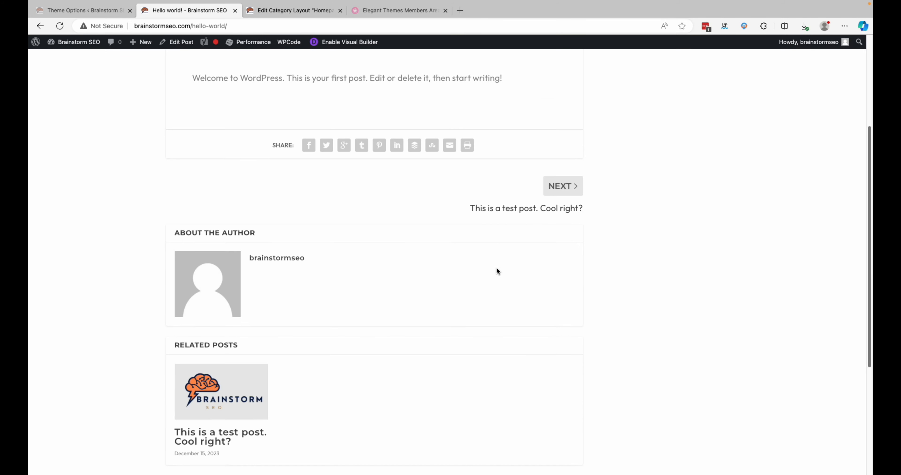
{"action": "scroll", "coordinate": [600, 295], "scroll_direction": "up", "scroll_amount": 5}
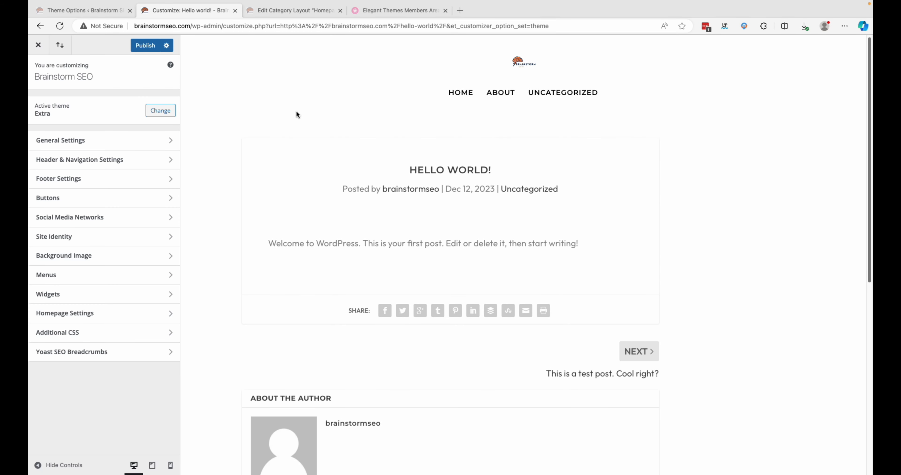
Step: Set the menu height to 200 in the Theme Customizer's Primary Menu Bar Settings
{"action": "left_click", "coordinate": [116, 163]}
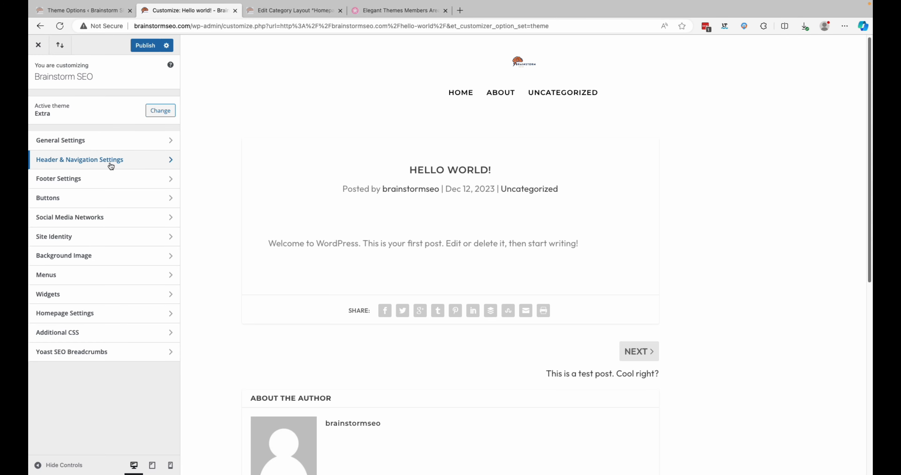
{"action": "left_click", "coordinate": [110, 164]}
{"action": "left_click", "coordinate": [119, 122]}
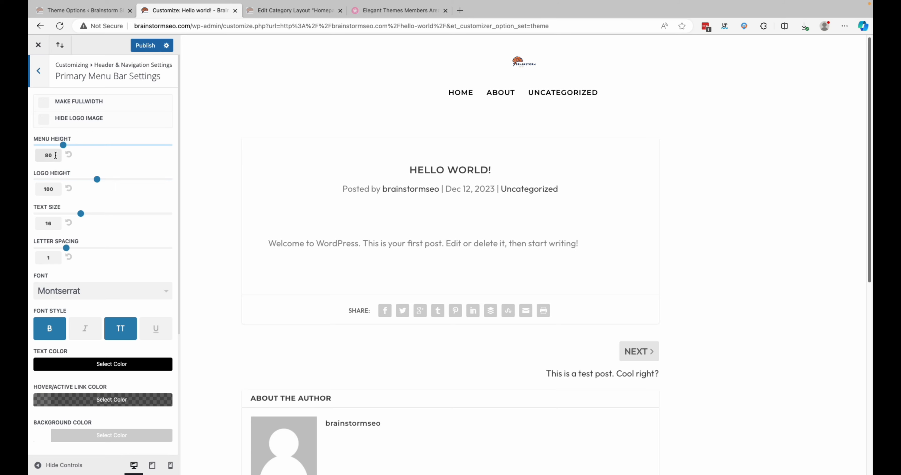
{"action": "left_click_drag", "start_coordinate": [56, 155], "coordinate": [43, 155]}
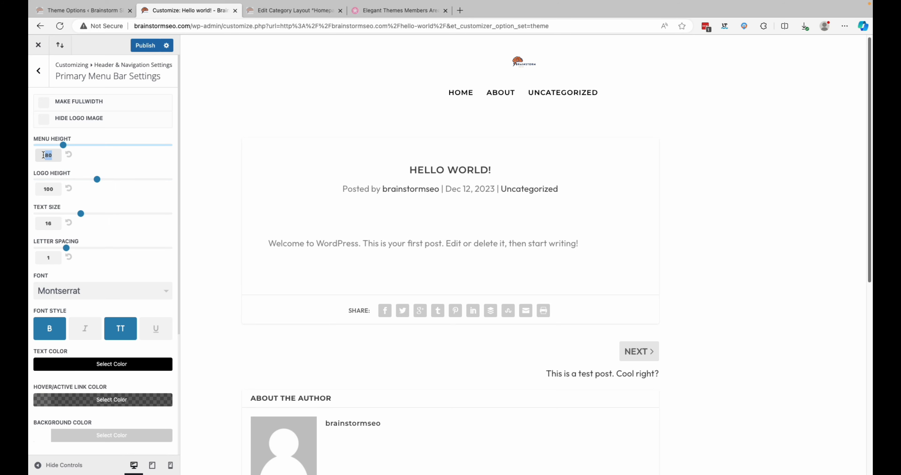
{"action": "type", "text": "200"}
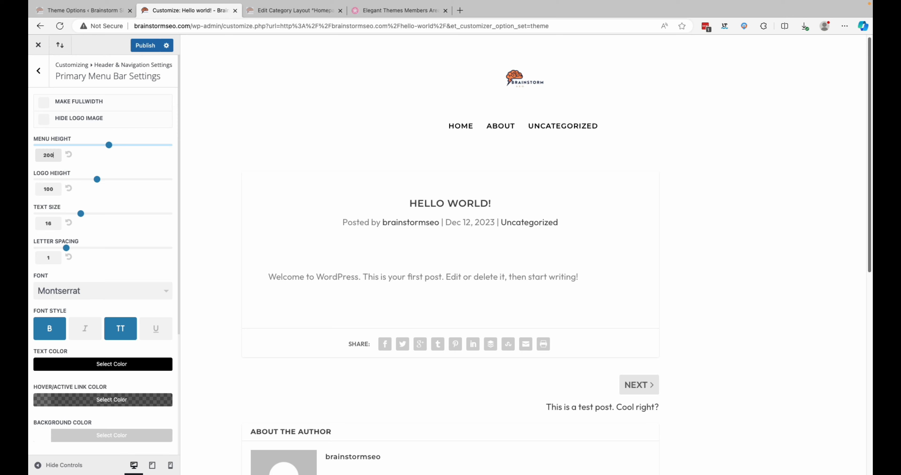
Step: Raise the primary menu's logo height to the maximum of 100, publish the changes and close the customizer
{"action": "left_click", "coordinate": [41, 189]}
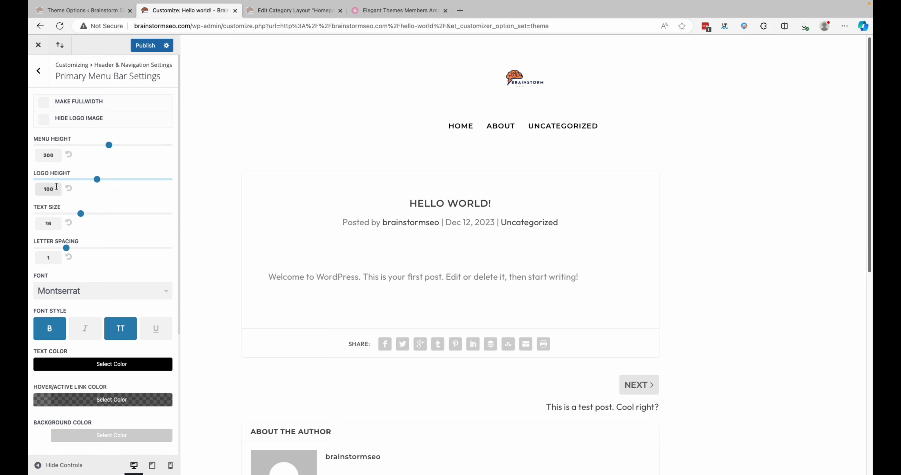
{"action": "key", "text": "BackSpace"}
{"action": "key", "text": "BackSpace"}
{"action": "key", "text": "BackSpace"}
{"action": "type", "text": "200"}
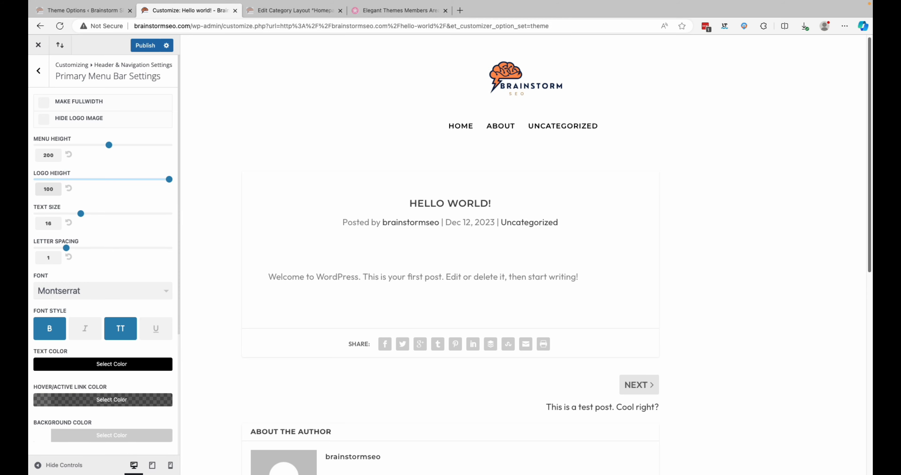
{"action": "left_click", "coordinate": [39, 71]}
{"action": "left_click", "coordinate": [146, 45]}
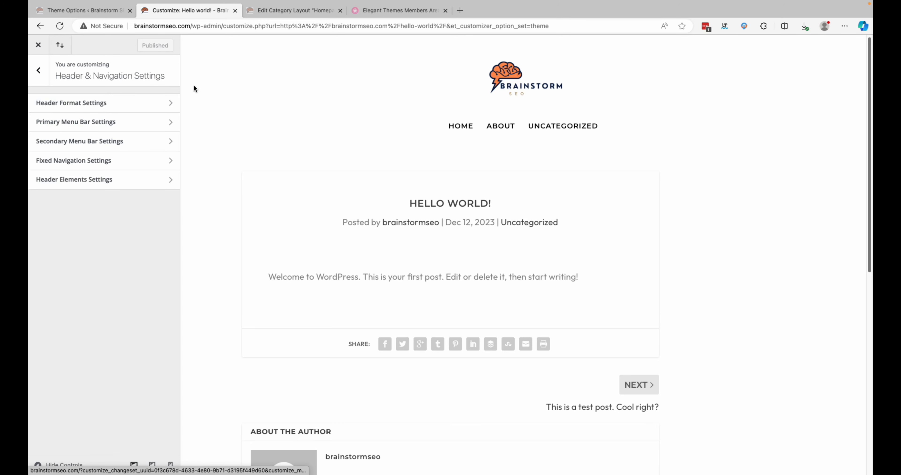
{"action": "left_click", "coordinate": [39, 45]}
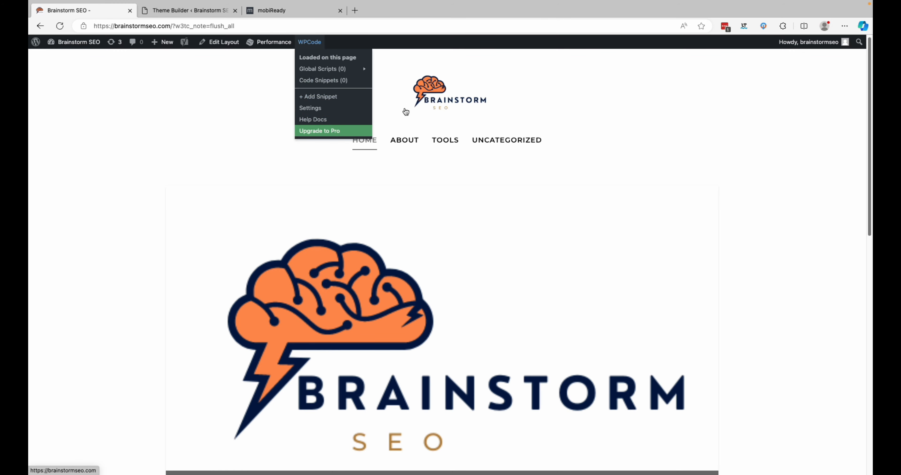
Step: Compare the mobiReady previews on desktop and phone screens with the site's live homepage
{"action": "left_click", "coordinate": [313, 16]}
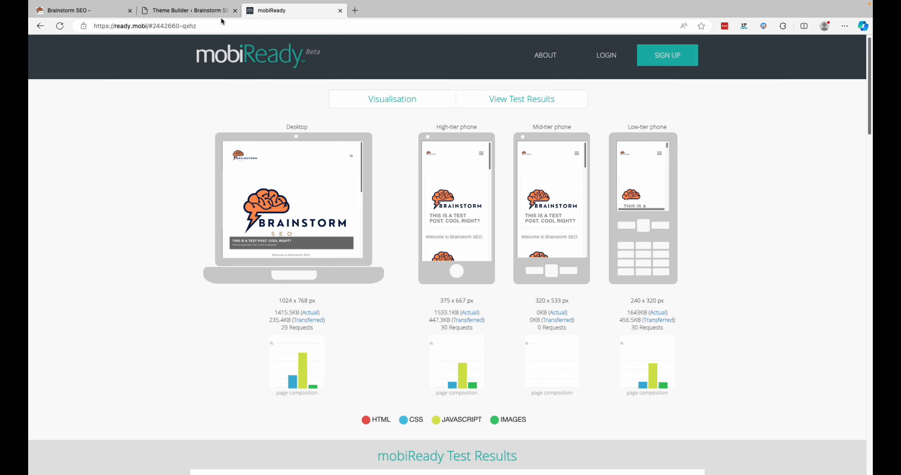
{"action": "left_click", "coordinate": [107, 15]}
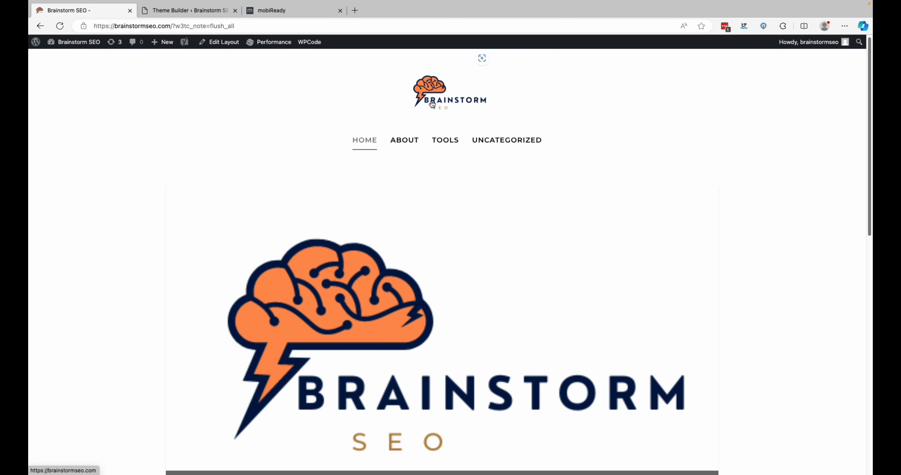
Step: Open Extra's Theme Builder and start building a custom header for the Homepage template
{"action": "left_click", "coordinate": [211, 12]}
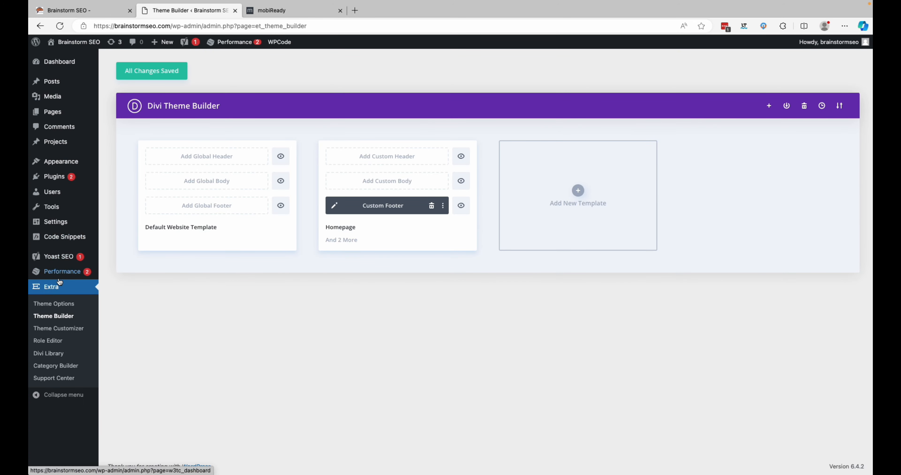
{"action": "left_click", "coordinate": [56, 288]}
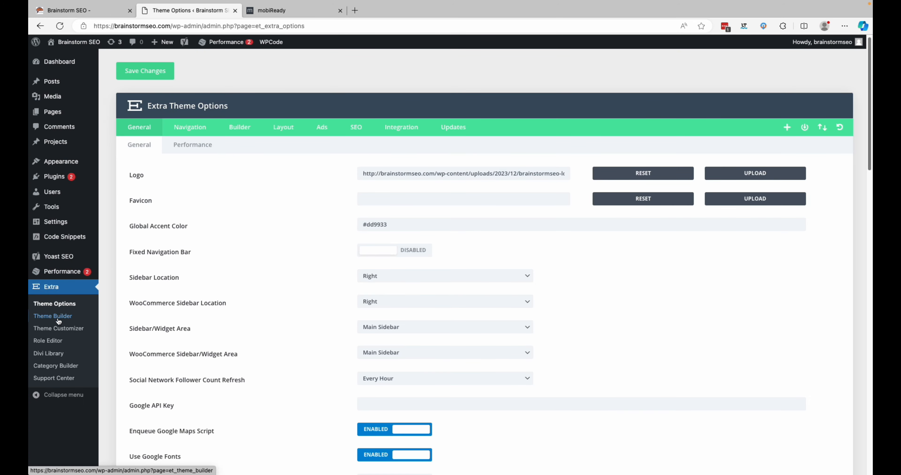
{"action": "left_click", "coordinate": [58, 318]}
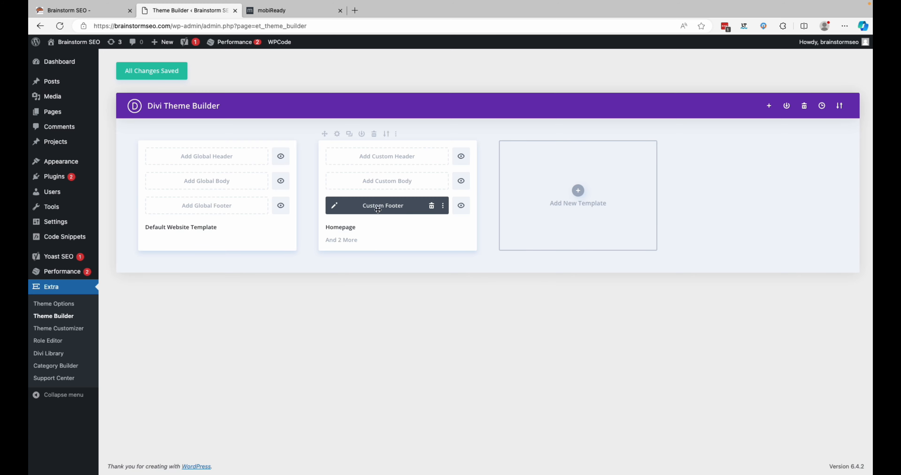
{"action": "left_click", "coordinate": [395, 158]}
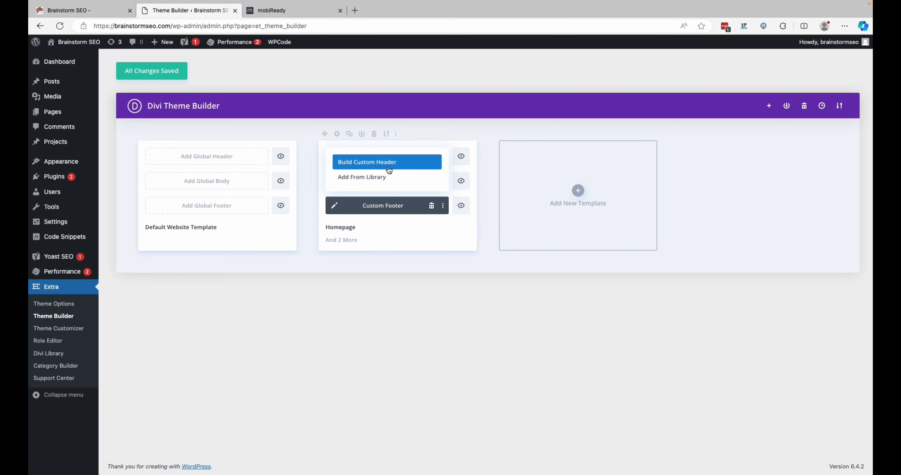
{"action": "left_click", "coordinate": [386, 166]}
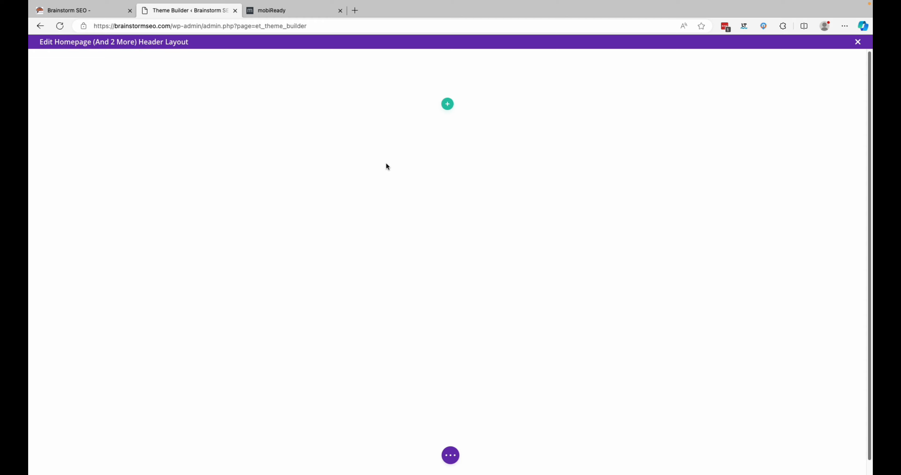
Step: Add a single-column row with an Image module to the Homepage header layout
{"action": "left_click", "coordinate": [451, 107]}
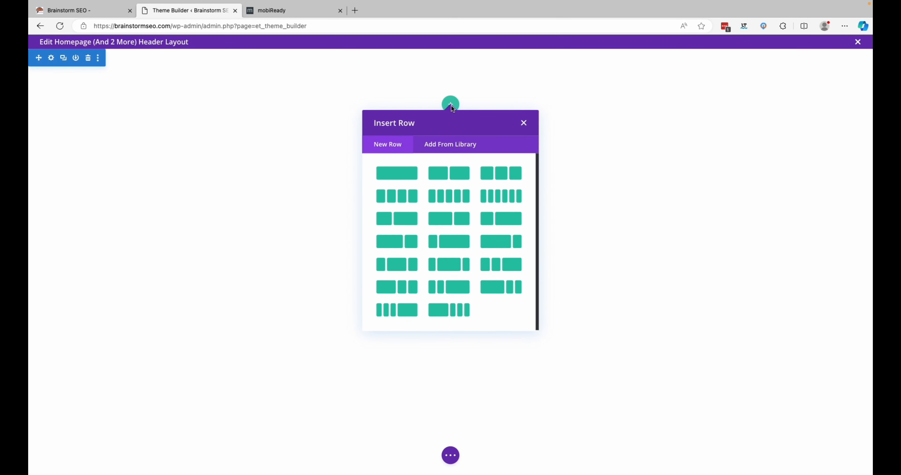
{"action": "left_click", "coordinate": [408, 173]}
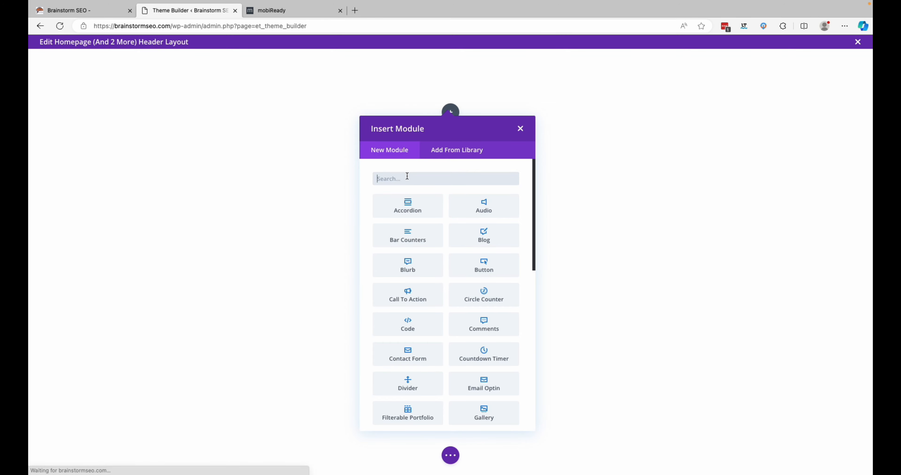
{"action": "type", "text": "image"}
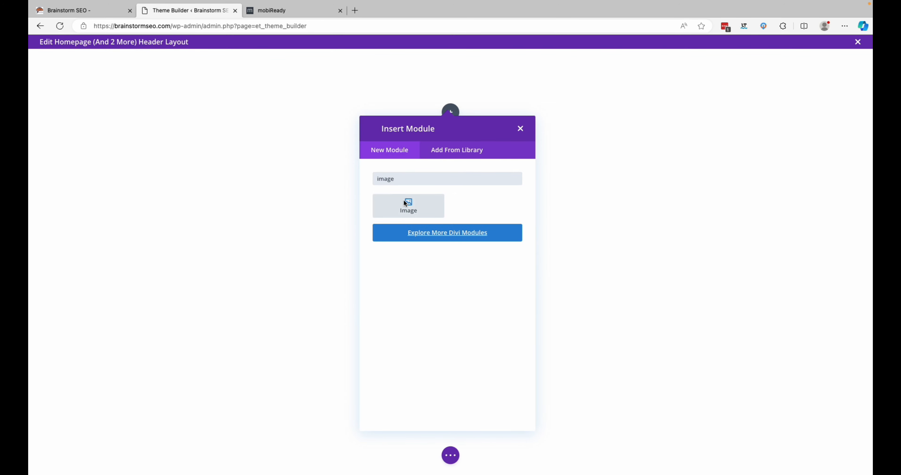
{"action": "left_click", "coordinate": [405, 208]}
Step: Use brainstormseo-logo.png from the media library as the header Image module's picture
{"action": "left_click", "coordinate": [137, 215]}
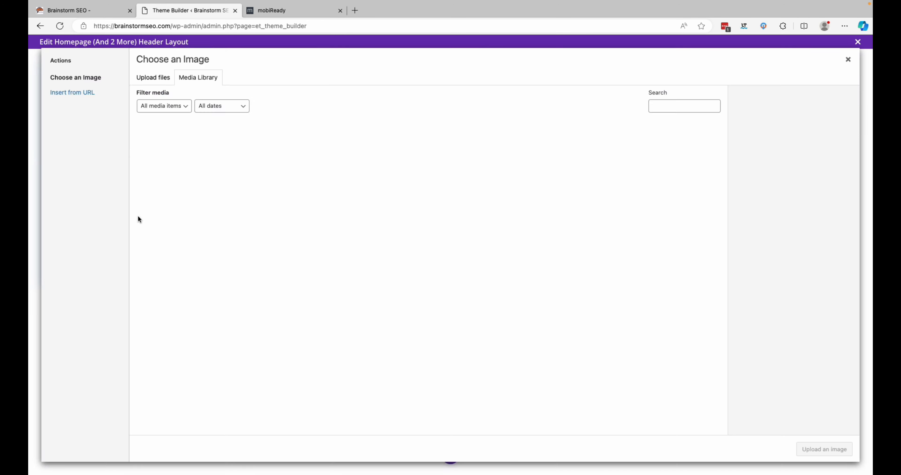
{"action": "left_click", "coordinate": [233, 158]}
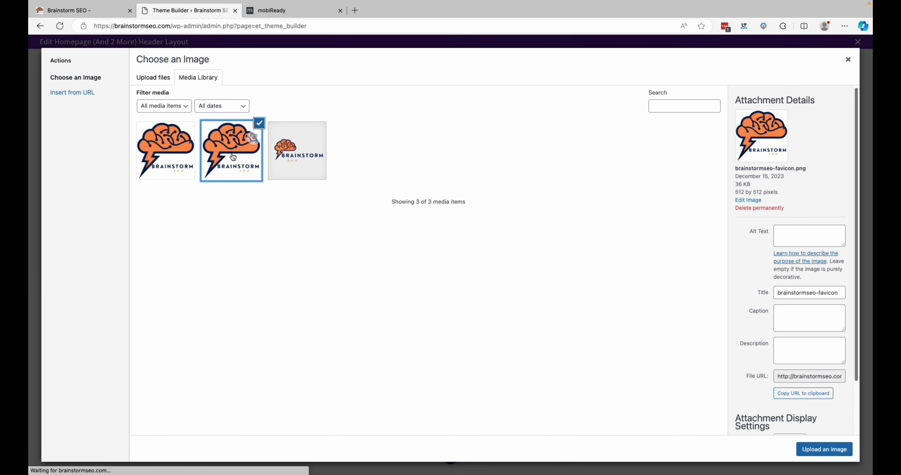
{"action": "left_click", "coordinate": [159, 151]}
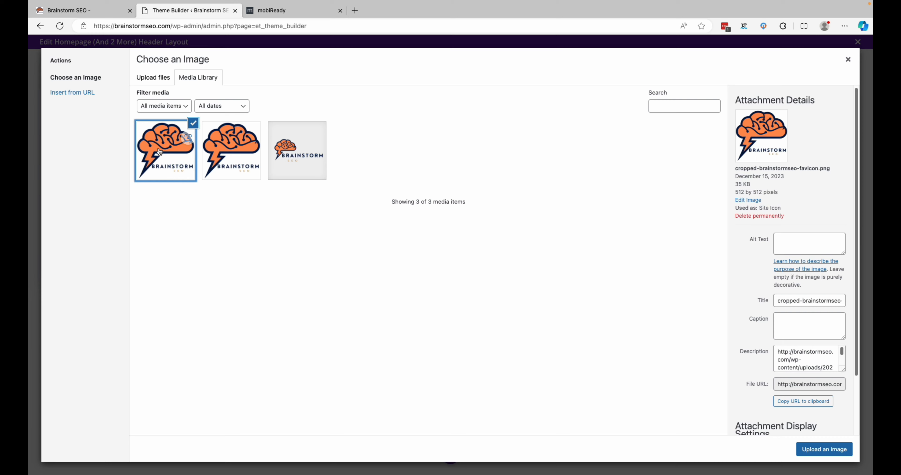
{"action": "left_click", "coordinate": [249, 150]}
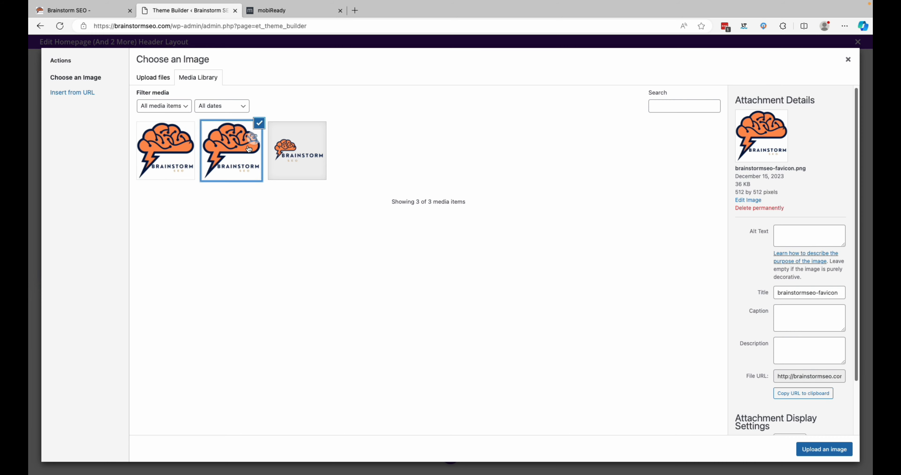
{"action": "left_click", "coordinate": [302, 159]}
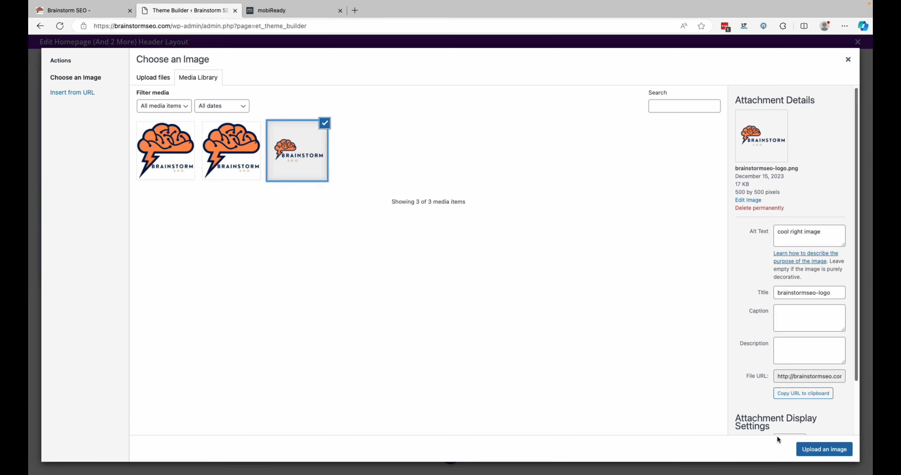
{"action": "left_click", "coordinate": [824, 450]}
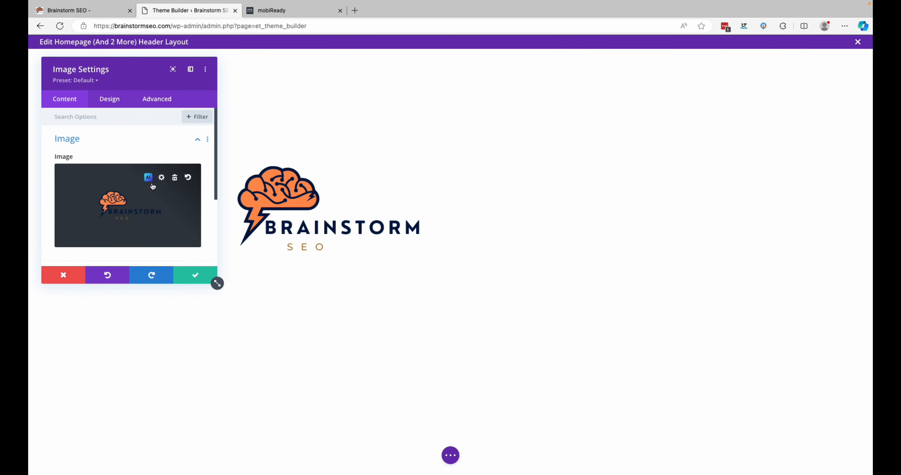
{"action": "scroll", "coordinate": [161, 185], "scroll_direction": "down", "scroll_amount": 3}
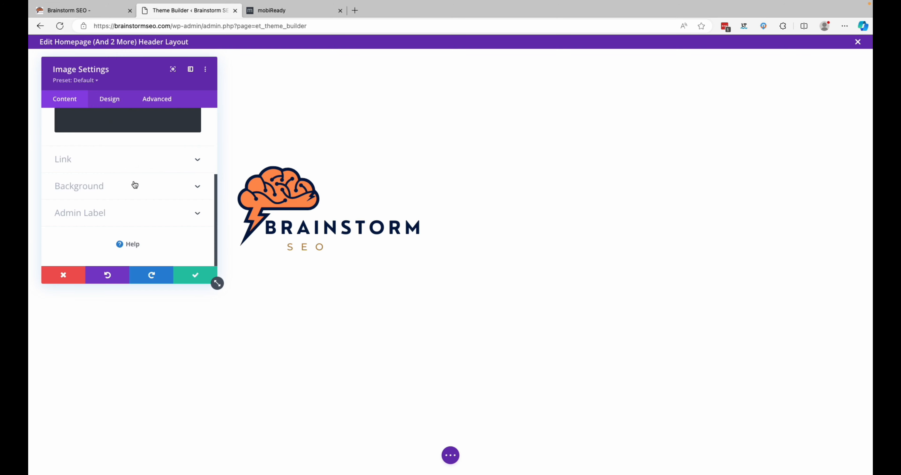
{"action": "left_click", "coordinate": [195, 161]}
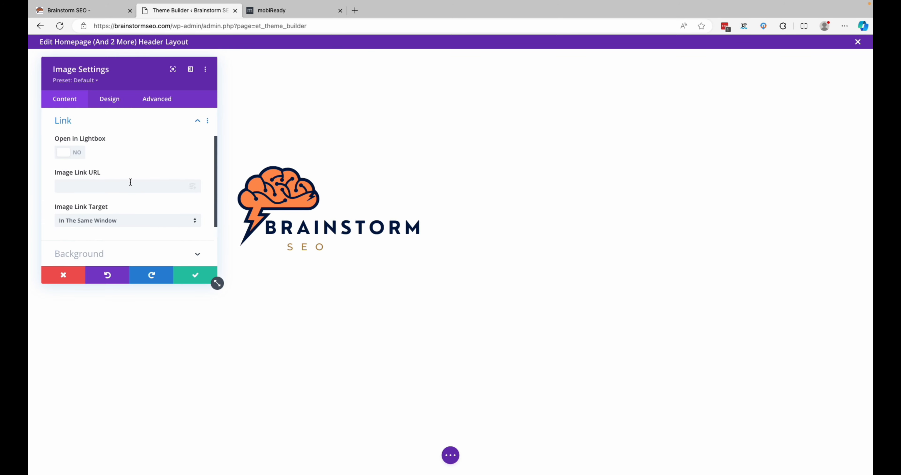
{"action": "left_click", "coordinate": [105, 186]}
{"action": "type", "text": "https://"}
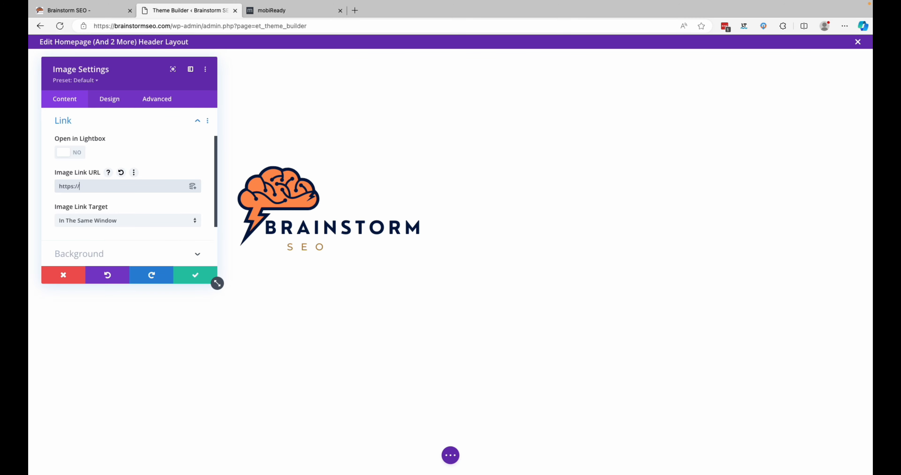
{"action": "type", "text": "brainstorem"}
{"action": "left_click", "coordinate": [110, 100]}
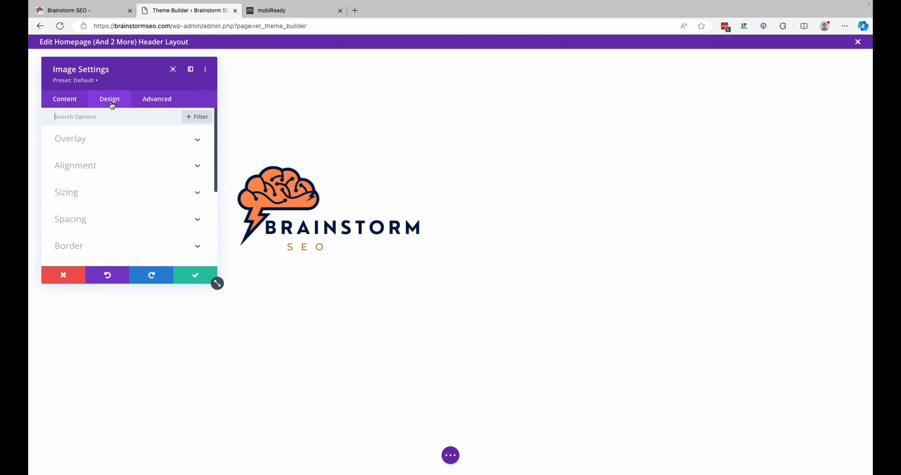
{"action": "left_click", "coordinate": [190, 169]}
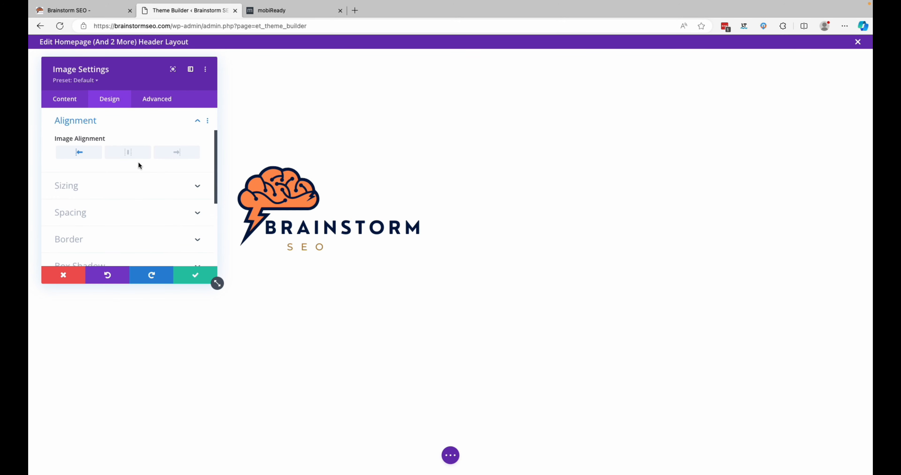
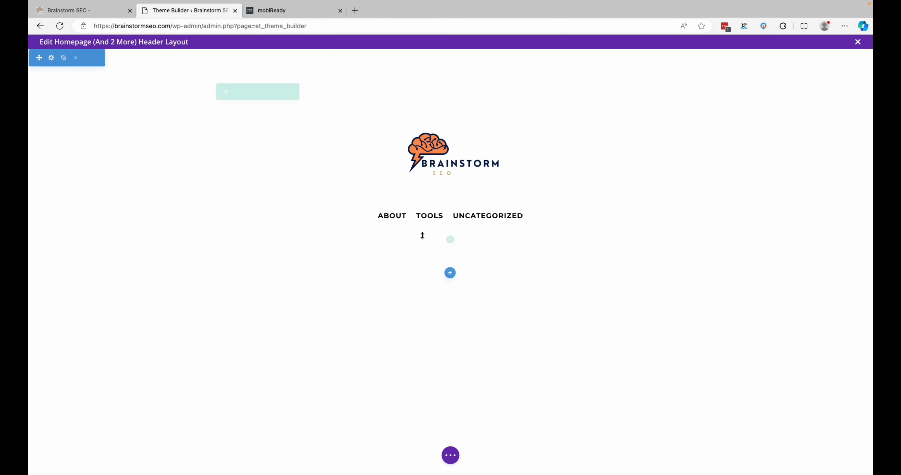
Step: Save the Homepage header layout, close its editor and save the Theme Builder changes
{"action": "left_click", "coordinate": [458, 461]}
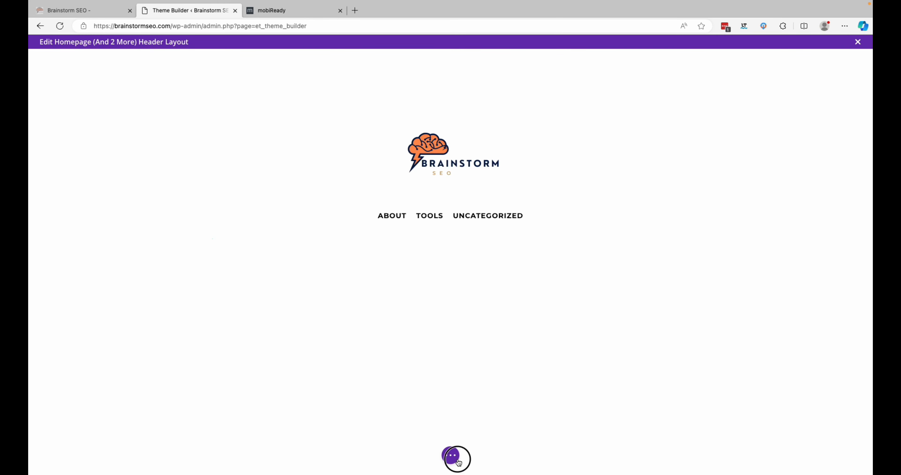
{"action": "left_click", "coordinate": [847, 456]}
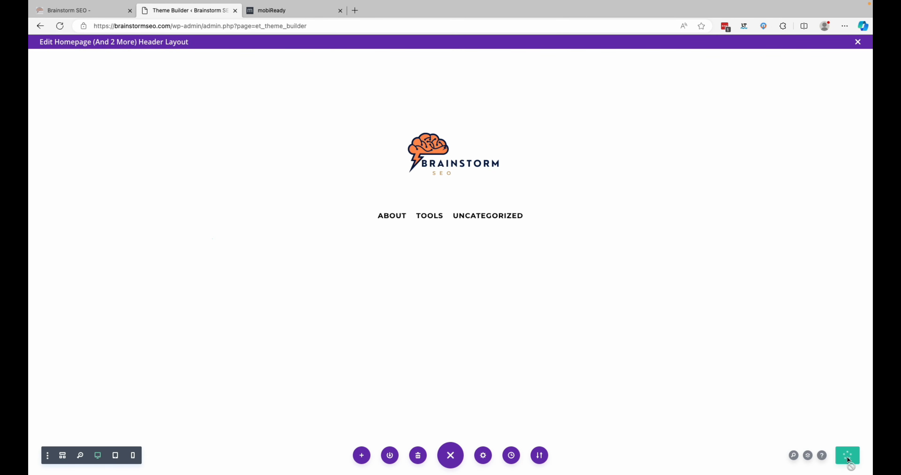
{"action": "left_click", "coordinate": [450, 464]}
{"action": "left_click", "coordinate": [858, 42]}
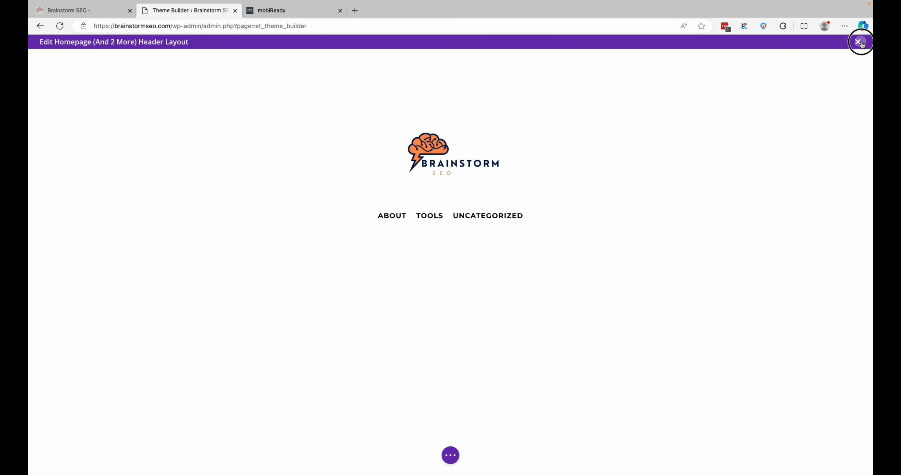
{"action": "left_click", "coordinate": [163, 74]}
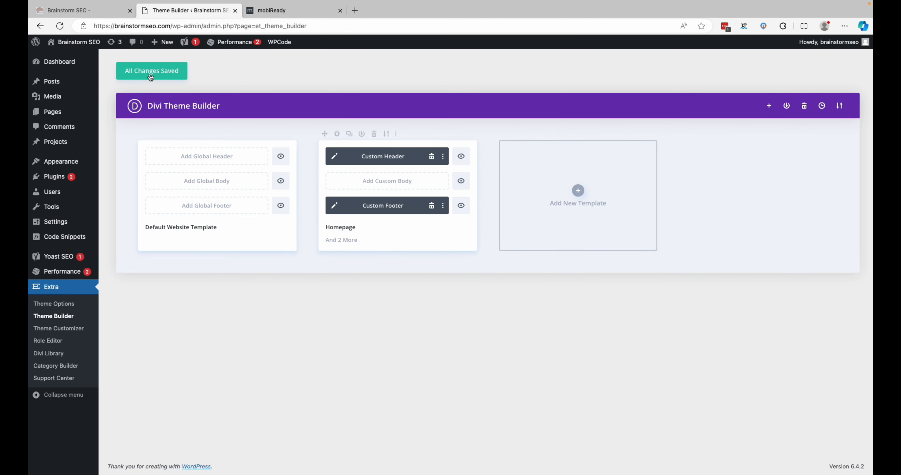
Step: Check the new header on the live homepage and run a fresh mobiReady test of brainstormseo.com
{"action": "left_click", "coordinate": [100, 15]}
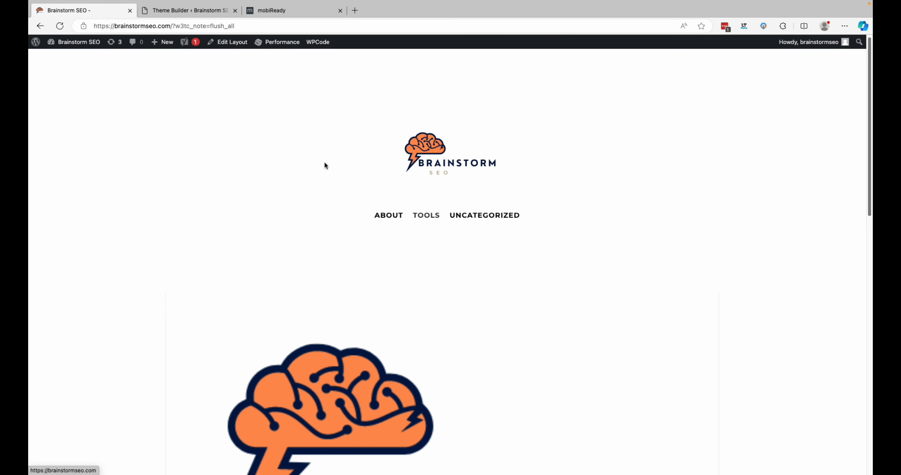
{"action": "left_click", "coordinate": [298, 15]}
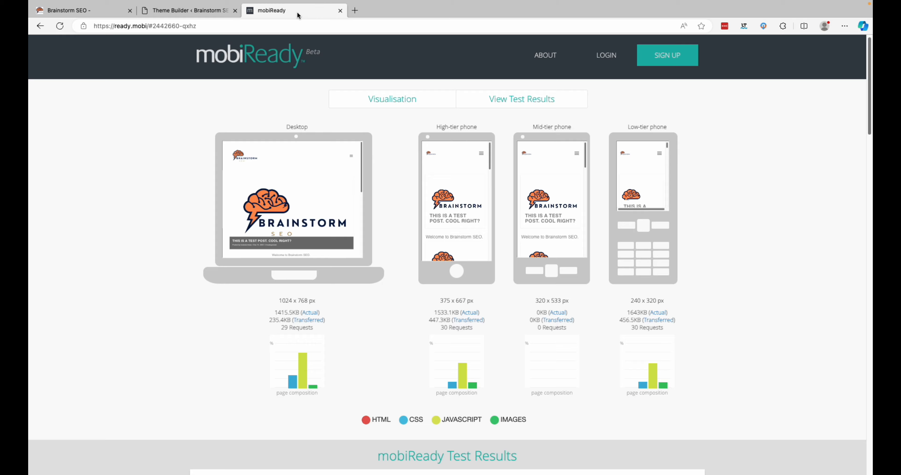
{"action": "left_click", "coordinate": [59, 27]}
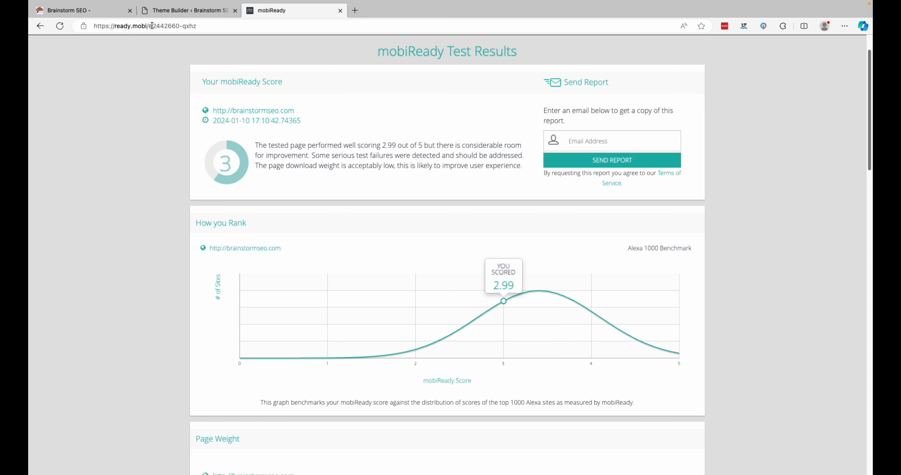
{"action": "left_click_drag", "start_coordinate": [152, 26], "coordinate": [277, 34]}
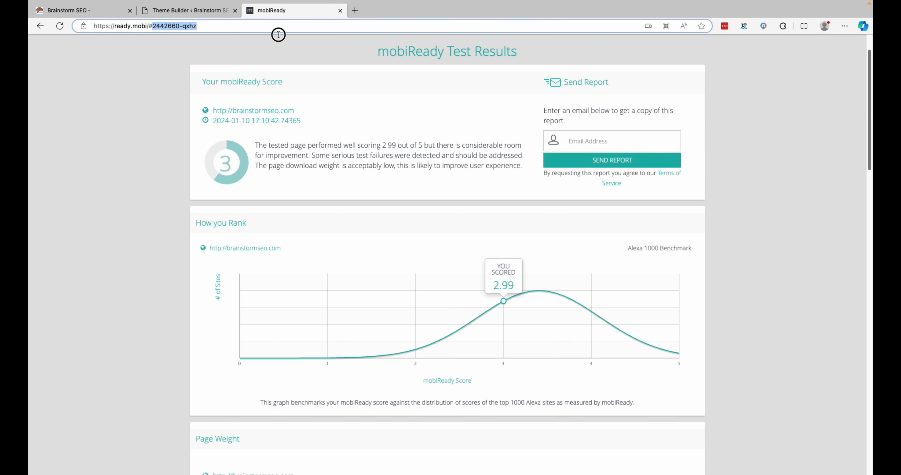
{"action": "key", "text": "BackSpace"}
{"action": "key", "text": "Return"}
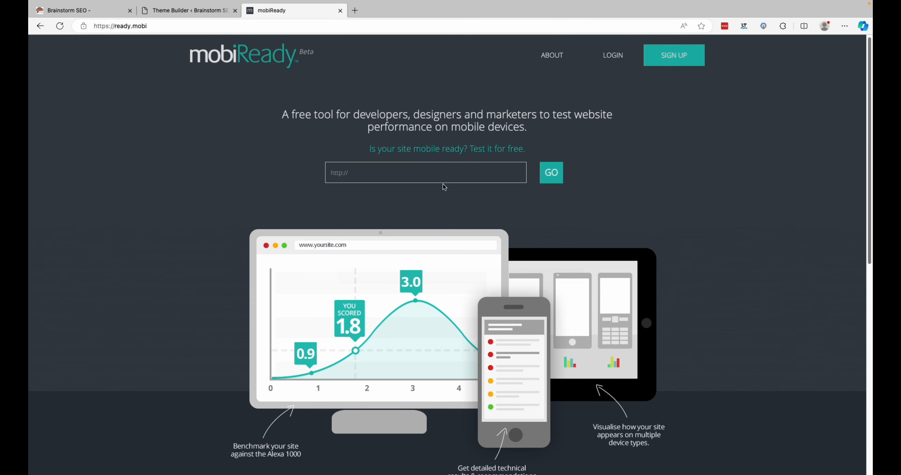
{"action": "left_click", "coordinate": [446, 169]}
{"action": "type", "text": "brainstormseo.com"}
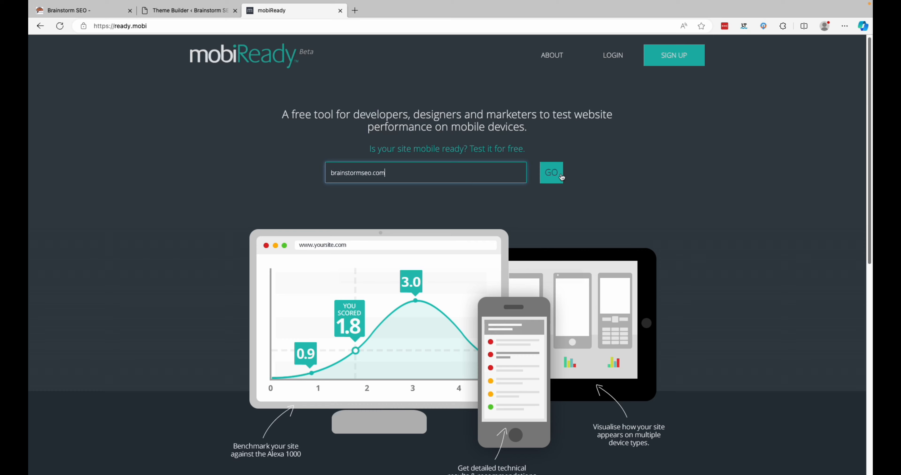
{"action": "left_click", "coordinate": [562, 176]}
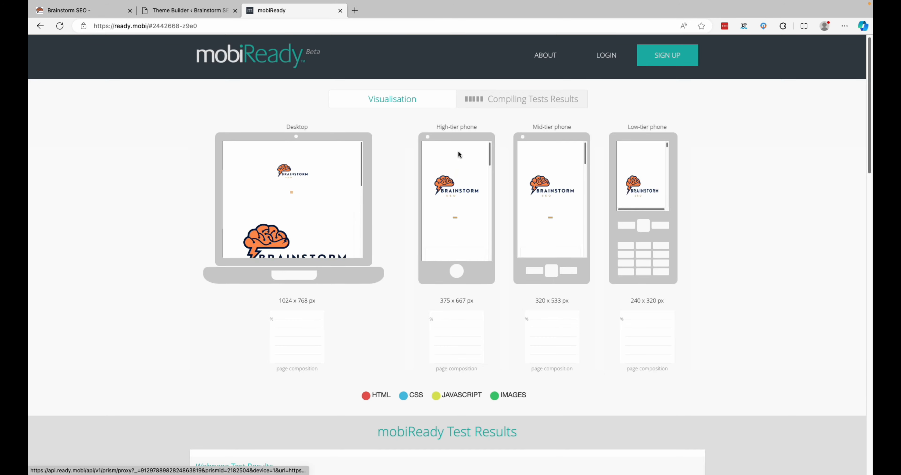
Step: Examine the header in mobiReady's high-tier phone preview and expand its mobile menu
{"action": "scroll", "coordinate": [458, 160], "scroll_direction": "down", "scroll_amount": 1}
{"action": "scroll", "coordinate": [458, 160], "scroll_direction": "up", "scroll_amount": 1}
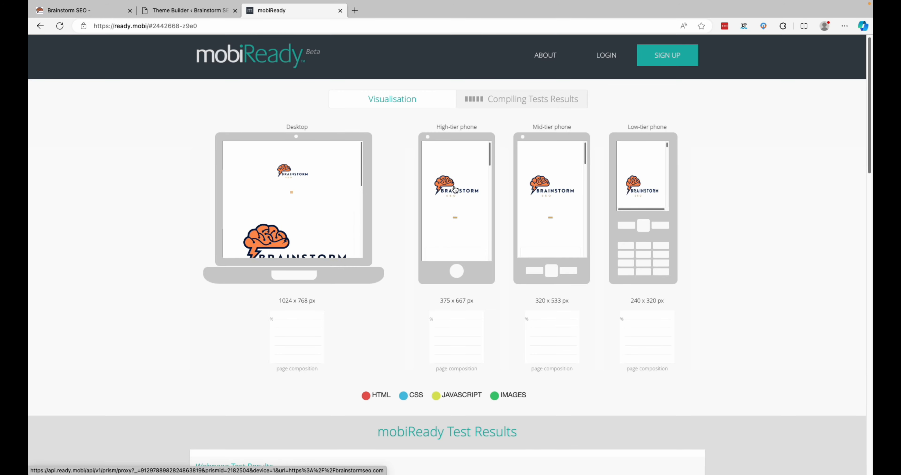
{"action": "scroll", "coordinate": [461, 219], "scroll_direction": "down", "scroll_amount": 1}
{"action": "left_click", "coordinate": [458, 208]}
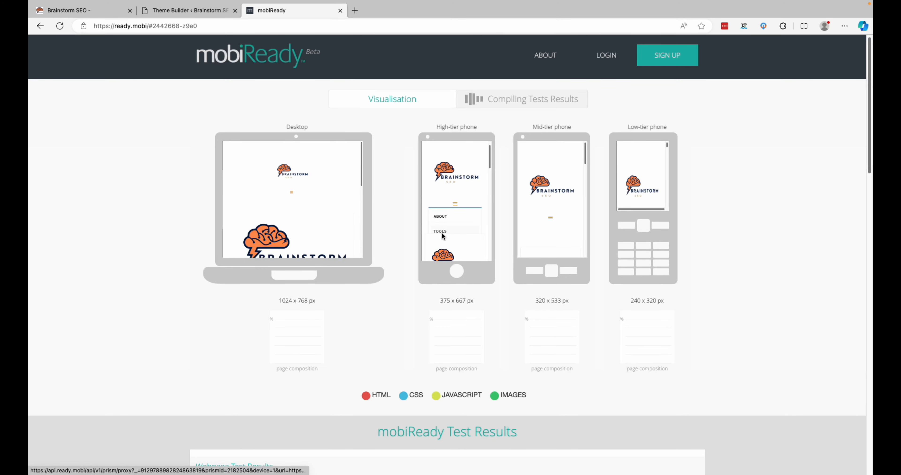
{"action": "scroll", "coordinate": [447, 227], "scroll_direction": "down", "scroll_amount": 2}
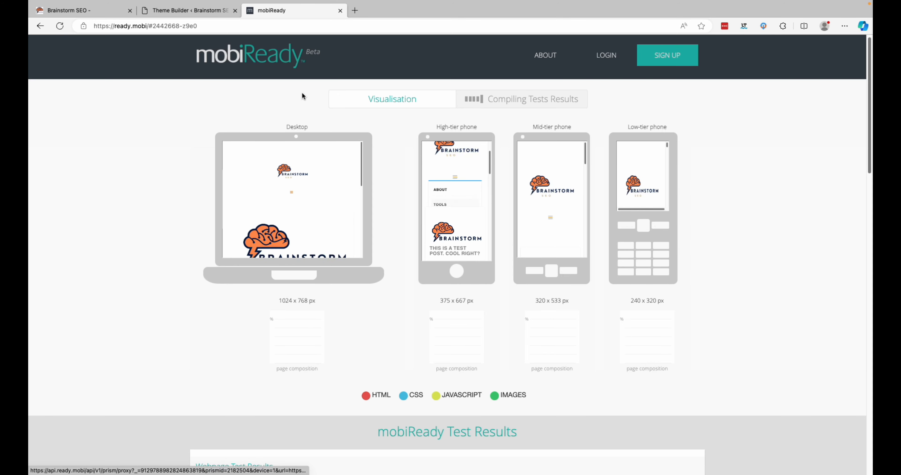
Step: Reopen the Homepage template's custom header in Theme Builder and replace the logo picture with brainstormseo-favicon.png from the media library
{"action": "left_click", "coordinate": [177, 15]}
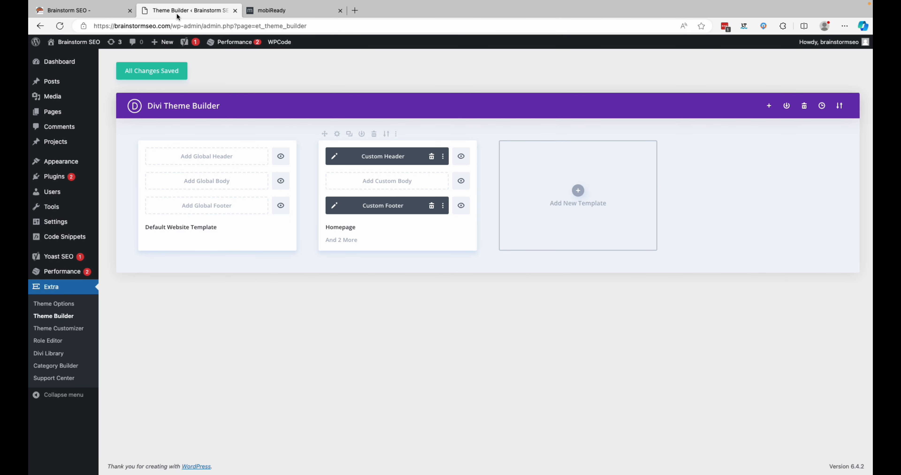
{"action": "left_click", "coordinate": [335, 156]}
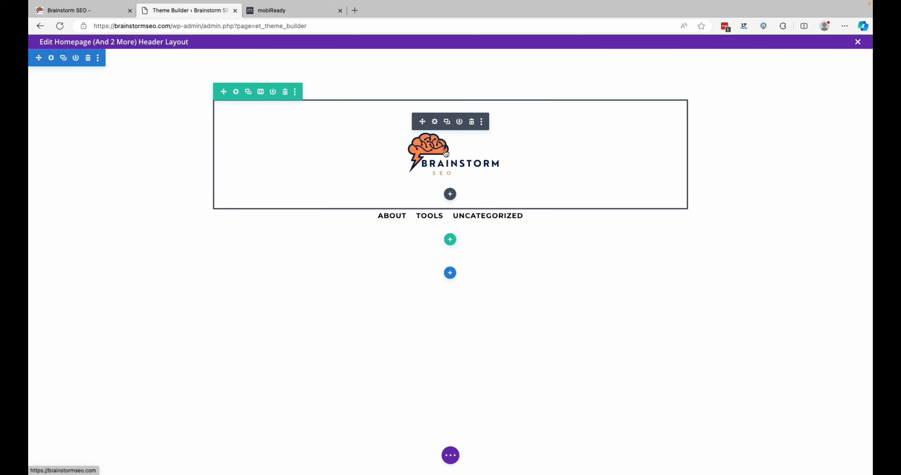
{"action": "left_click", "coordinate": [435, 122]}
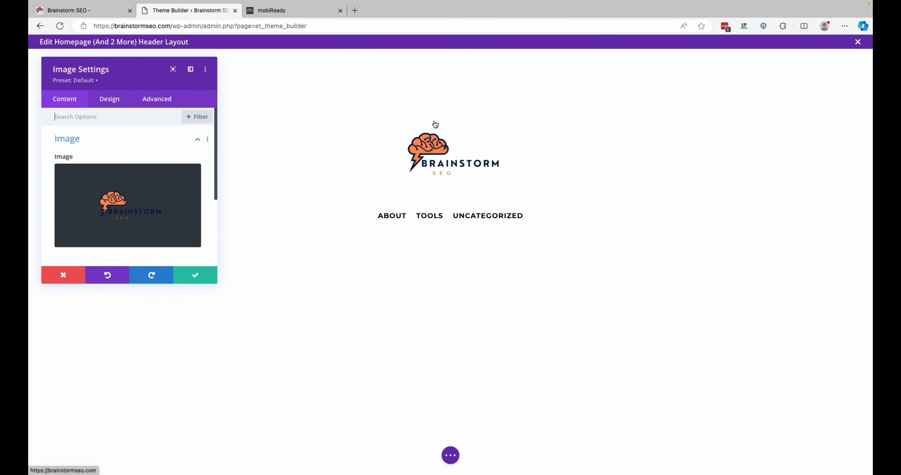
{"action": "scroll", "coordinate": [155, 194], "scroll_direction": "down", "scroll_amount": 1}
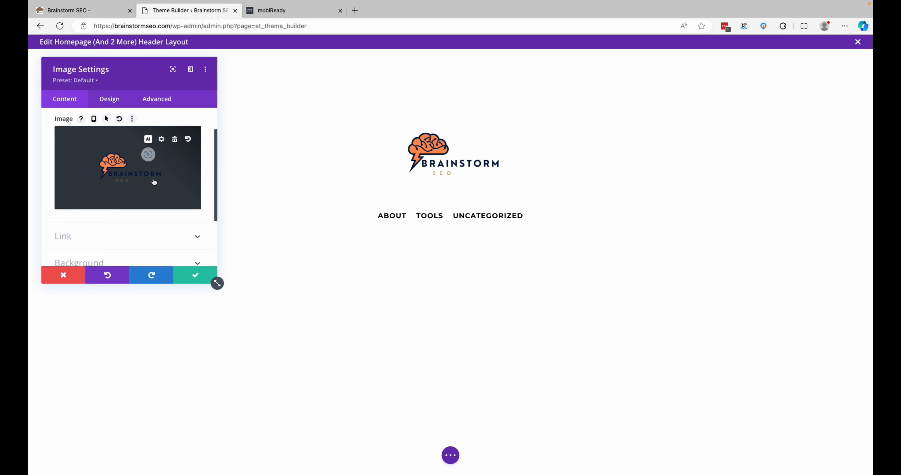
{"action": "left_click", "coordinate": [153, 179]}
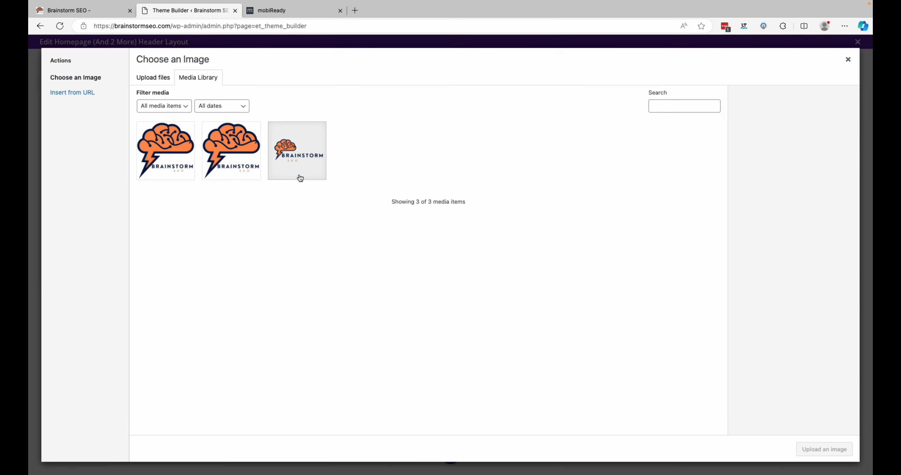
{"action": "left_click", "coordinate": [238, 166]}
{"action": "left_click", "coordinate": [295, 163]}
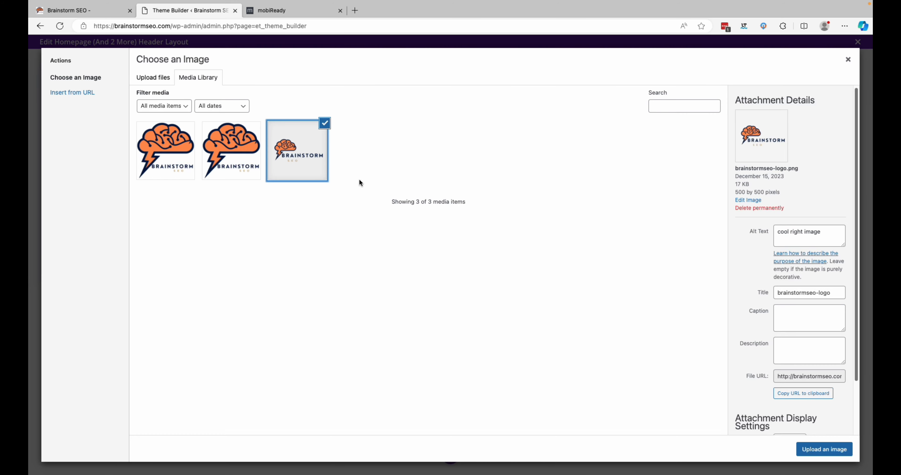
{"action": "left_click", "coordinate": [243, 165]}
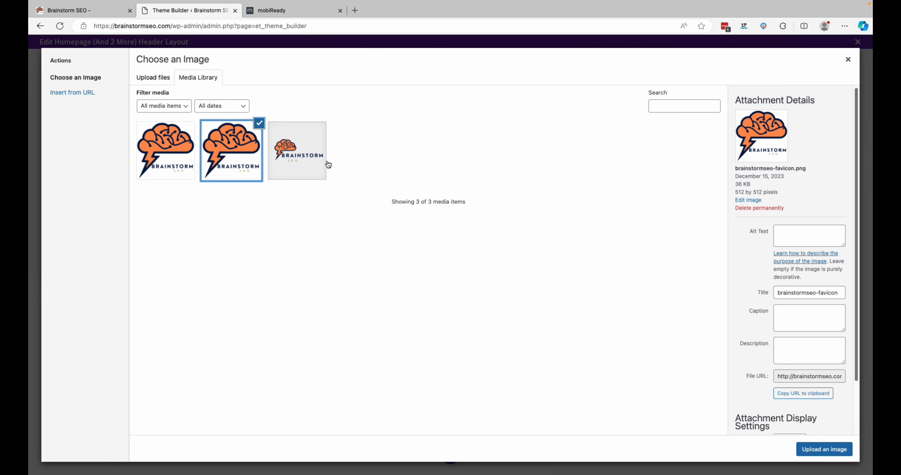
{"action": "left_click", "coordinate": [822, 449]}
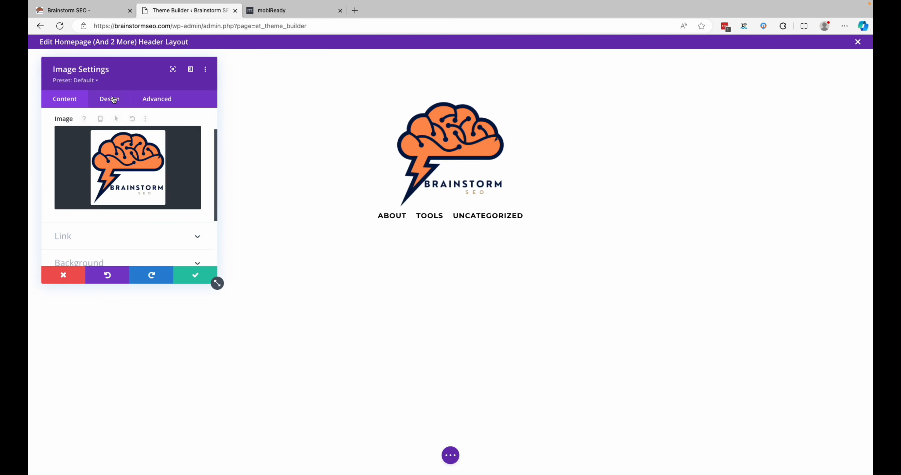
Step: Set the header logo image's height to 150px in its sizing options
{"action": "scroll", "coordinate": [164, 165], "scroll_direction": "down", "scroll_amount": 3}
{"action": "scroll", "coordinate": [144, 124], "scroll_direction": "up", "scroll_amount": 4}
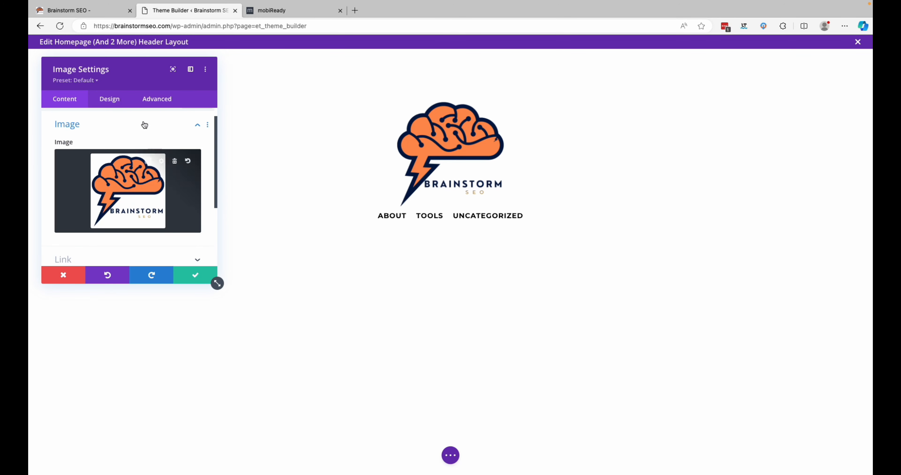
{"action": "left_click", "coordinate": [118, 102]}
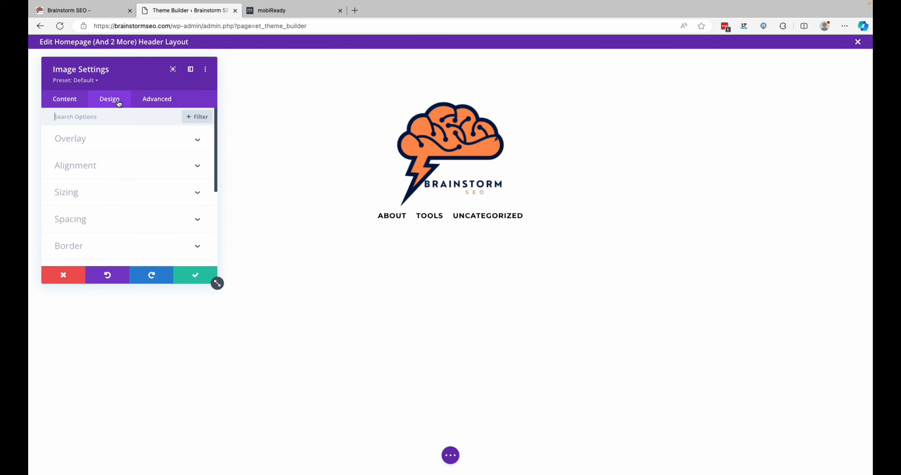
{"action": "left_click", "coordinate": [198, 222]}
{"action": "scroll", "coordinate": [150, 177], "scroll_direction": "down", "scroll_amount": 2}
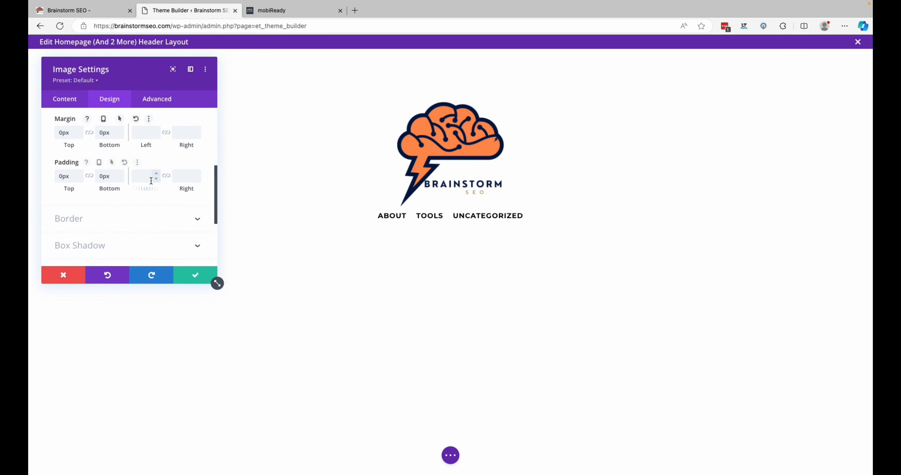
{"action": "scroll", "coordinate": [151, 180], "scroll_direction": "up", "scroll_amount": 3}
{"action": "left_click", "coordinate": [195, 180]}
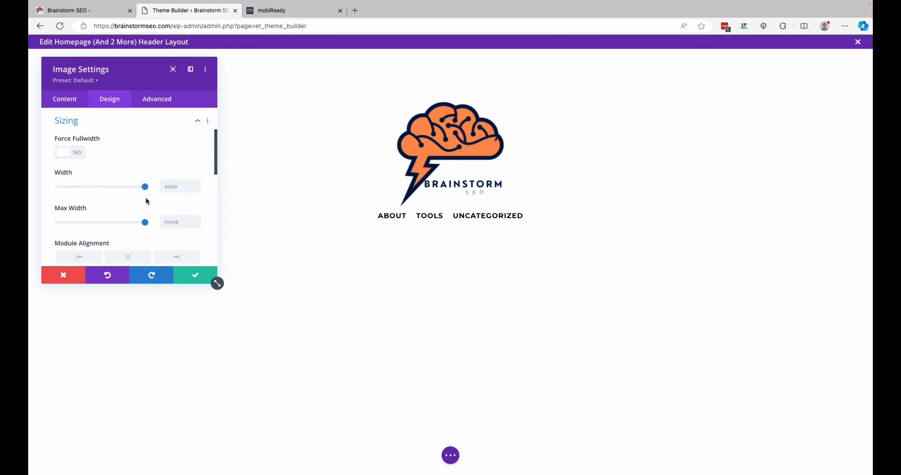
{"action": "scroll", "coordinate": [147, 202], "scroll_direction": "down", "scroll_amount": 3}
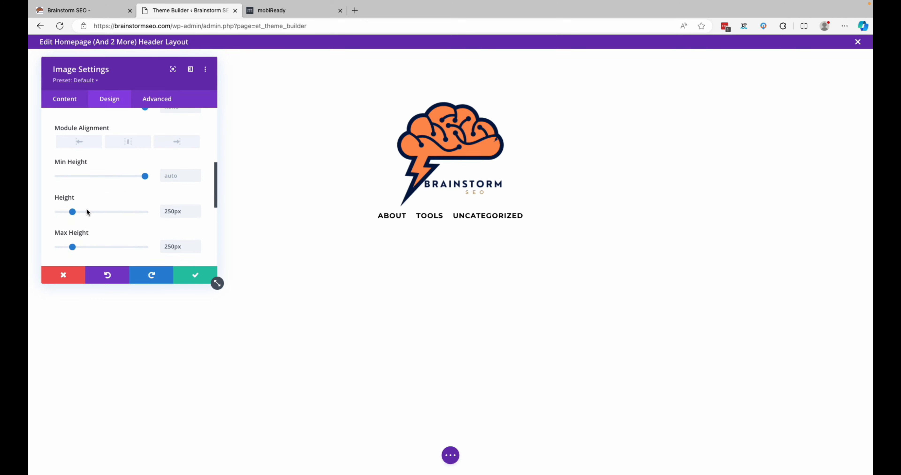
{"action": "left_click_drag", "start_coordinate": [72, 212], "coordinate": [64, 216]}
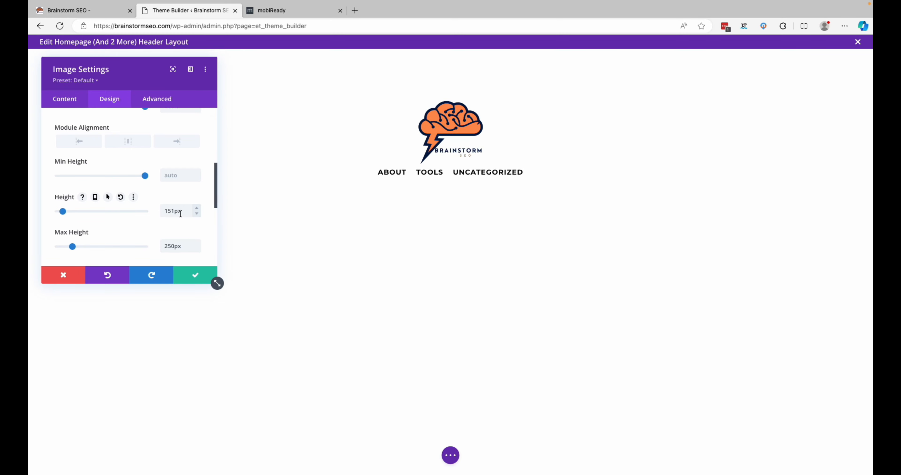
{"action": "left_click_drag", "start_coordinate": [181, 213], "coordinate": [151, 212]}
{"action": "type", "text": "150"}
{"action": "key", "text": "Return"}
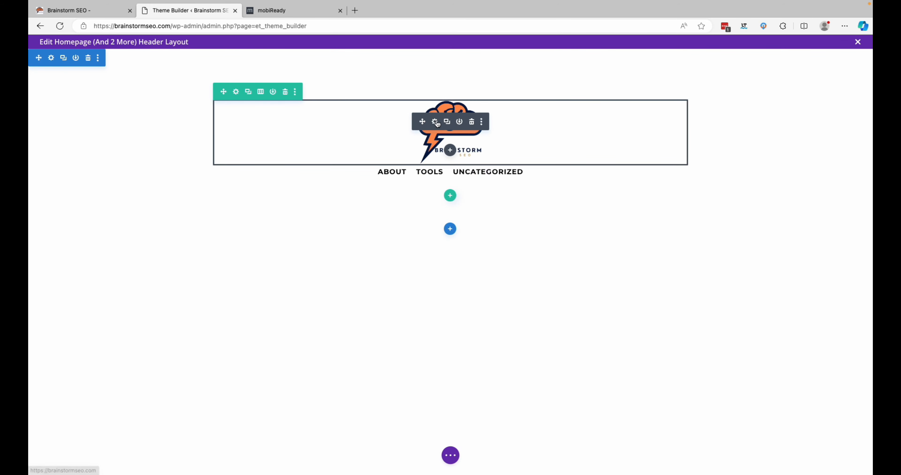
Step: Set the header logo image's Max Height to 150px in its sizing options and apply the image settings
{"action": "left_click", "coordinate": [435, 122]}
{"action": "left_click", "coordinate": [110, 101]}
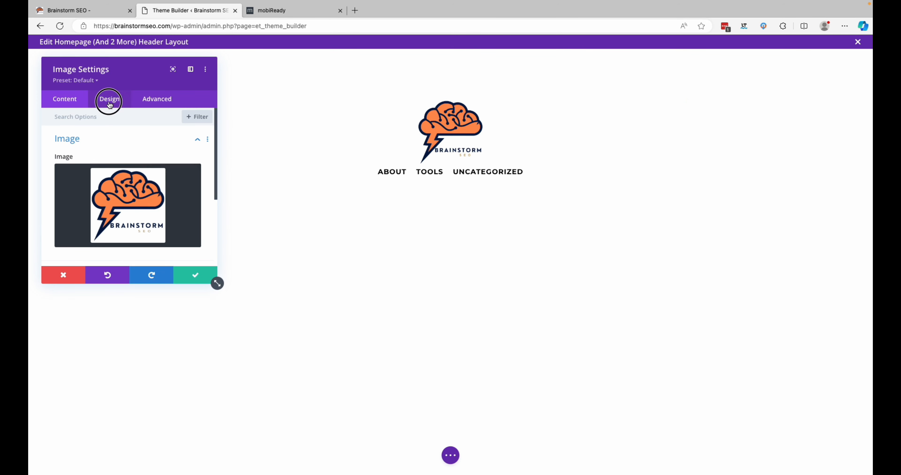
{"action": "scroll", "coordinate": [151, 158], "scroll_direction": "down", "scroll_amount": 3}
{"action": "left_click", "coordinate": [198, 158]}
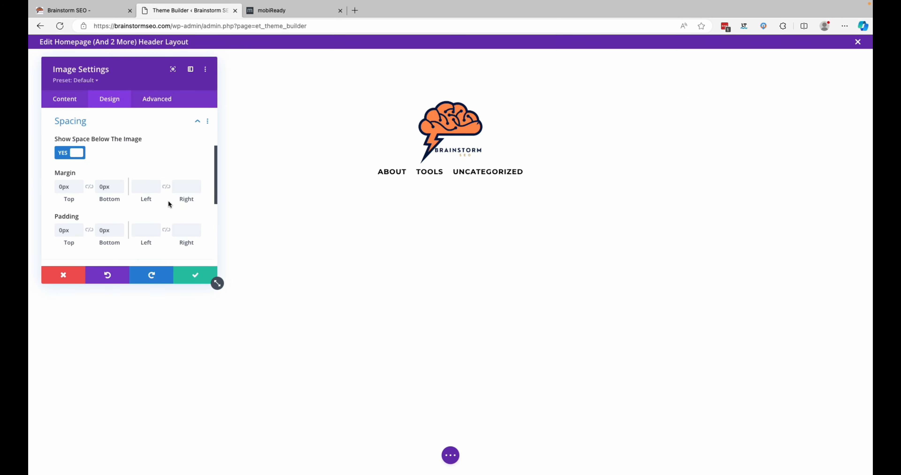
{"action": "scroll", "coordinate": [169, 202], "scroll_direction": "down", "scroll_amount": 5}
{"action": "scroll", "coordinate": [169, 202], "scroll_direction": "up", "scroll_amount": 5}
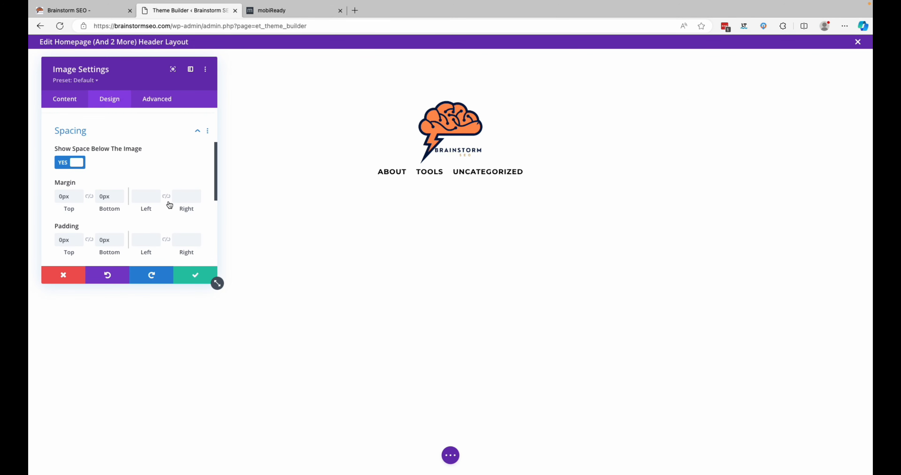
{"action": "scroll", "coordinate": [170, 205], "scroll_direction": "up", "scroll_amount": 3}
{"action": "left_click", "coordinate": [195, 151]}
{"action": "scroll", "coordinate": [172, 177], "scroll_direction": "down", "scroll_amount": 5}
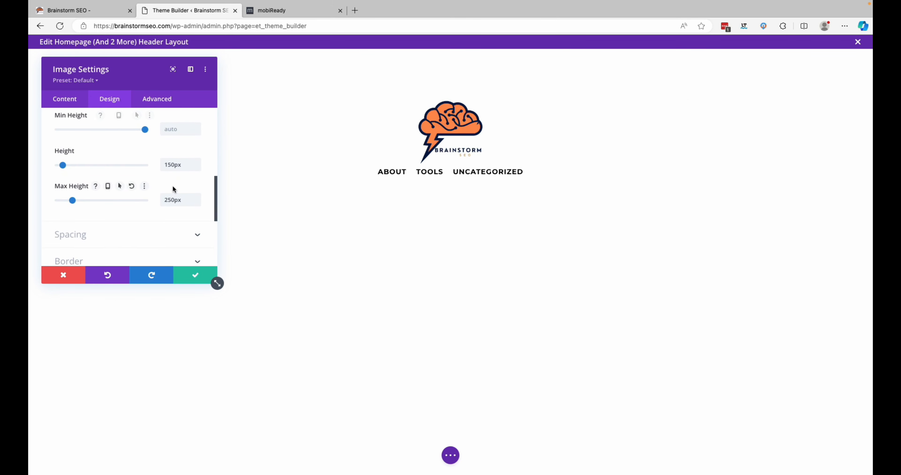
{"action": "left_click_drag", "start_coordinate": [186, 199], "coordinate": [163, 199]}
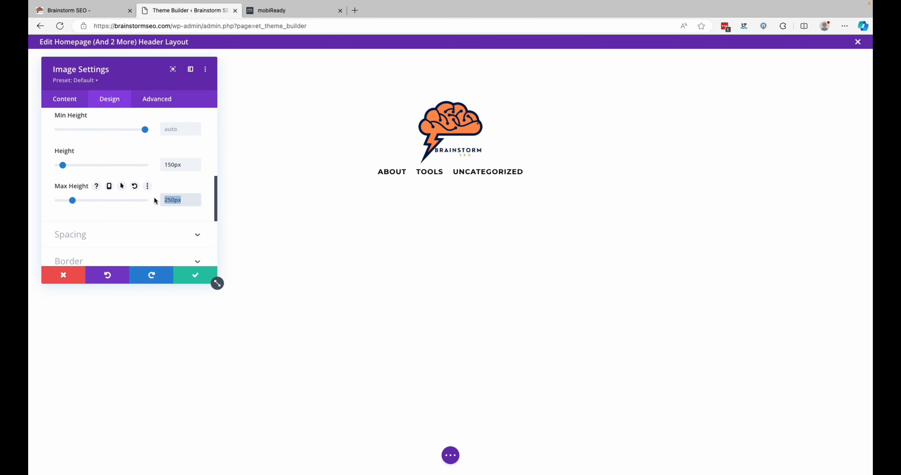
{"action": "type", "text": "15"}
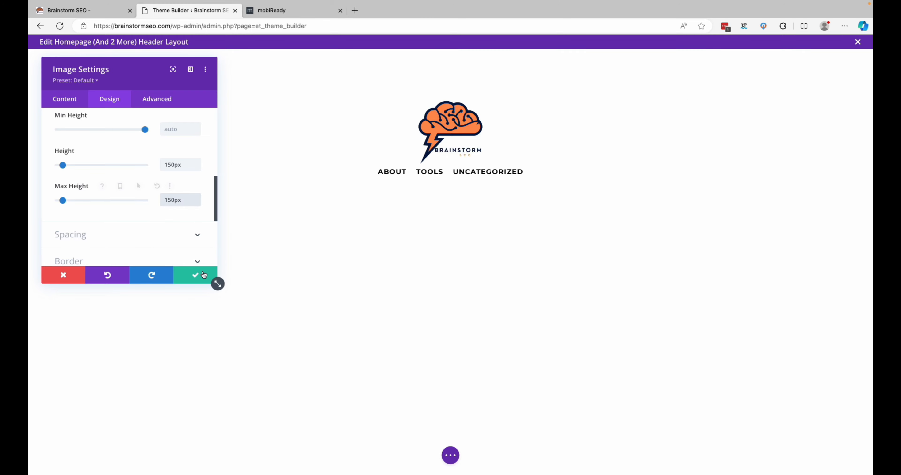
{"action": "left_click", "coordinate": [198, 275]}
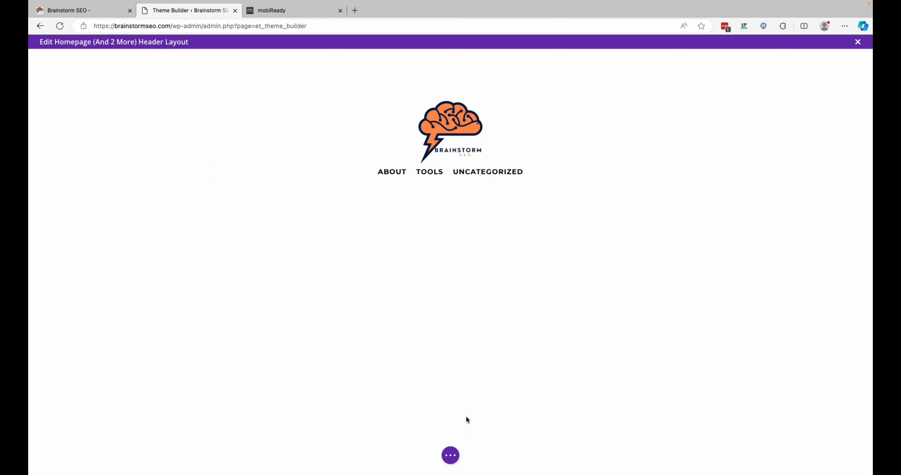
Step: Raise the header template's Z Index to near its maximum in the advanced position settings and apply it
{"action": "left_click", "coordinate": [451, 455]}
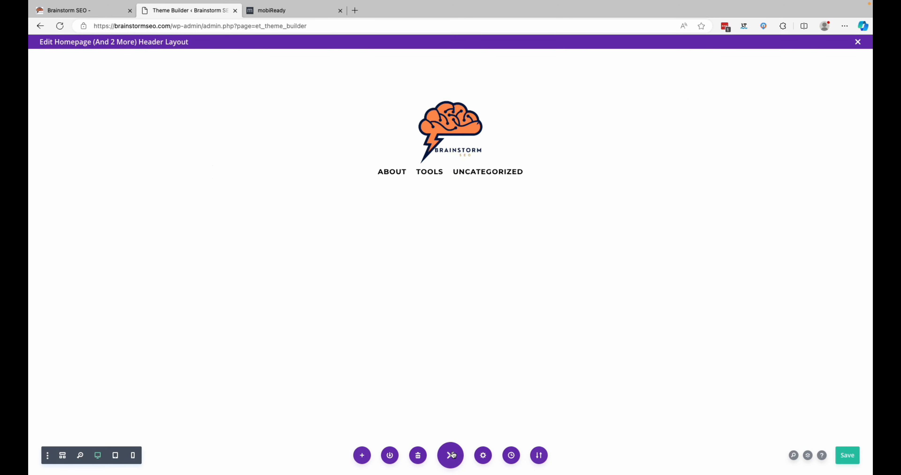
{"action": "left_click", "coordinate": [484, 456]}
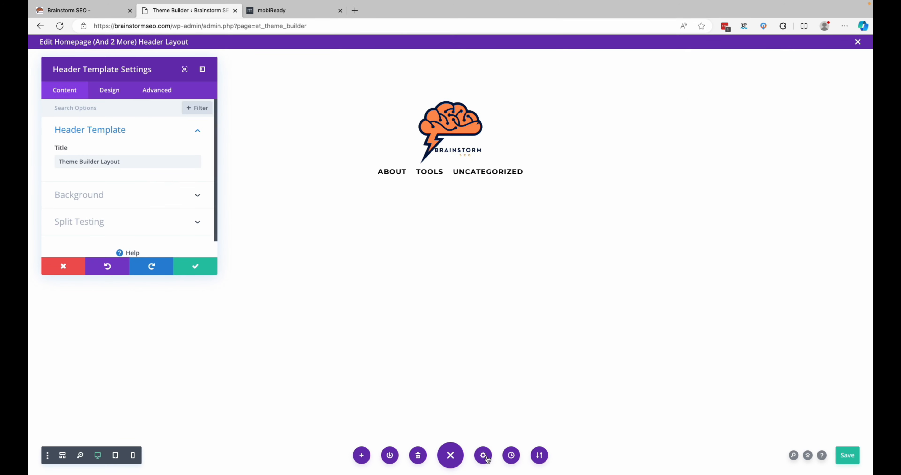
{"action": "left_click", "coordinate": [156, 92]}
{"action": "scroll", "coordinate": [158, 160], "scroll_direction": "down", "scroll_amount": 1}
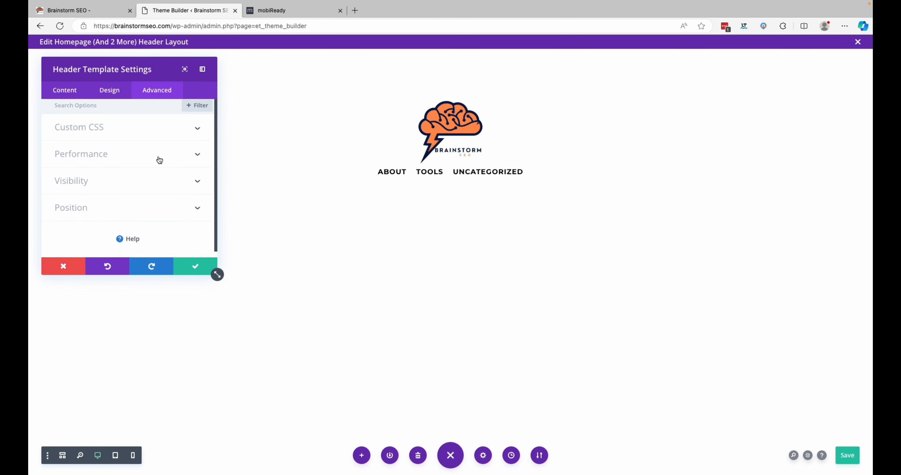
{"action": "left_click", "coordinate": [198, 207]}
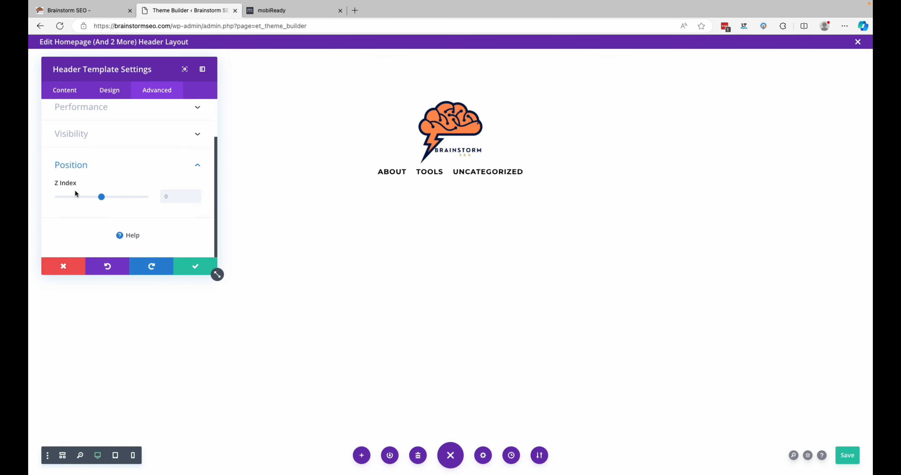
{"action": "left_click_drag", "start_coordinate": [101, 198], "coordinate": [144, 198]}
{"action": "left_click", "coordinate": [196, 267]}
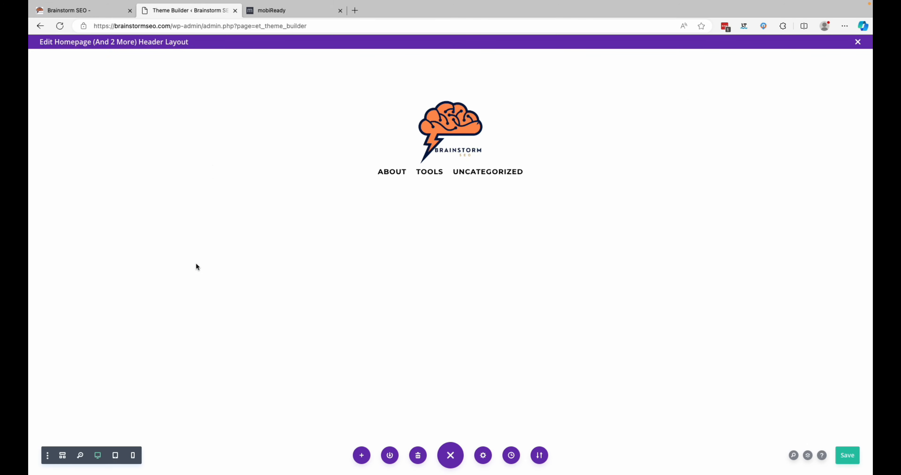
Step: Save the Homepage header layout, close its editor and save the Theme Builder changes
{"action": "left_click", "coordinate": [853, 459]}
{"action": "left_click", "coordinate": [451, 457]}
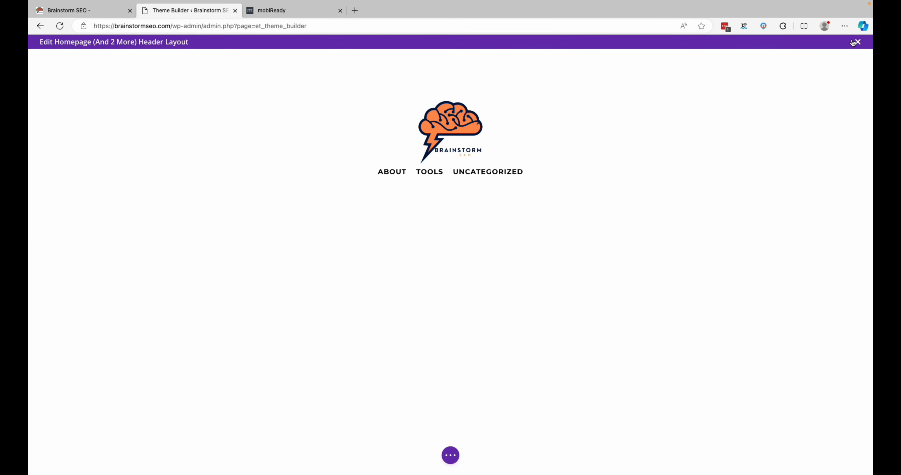
{"action": "left_click", "coordinate": [856, 42]}
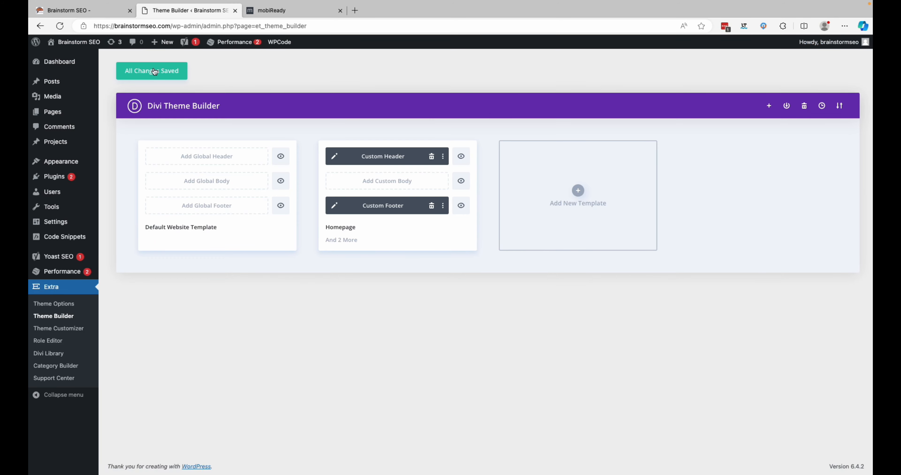
{"action": "left_click", "coordinate": [154, 71]}
Step: Run a new mobiReady test of brainstormseo.com and examine the header and mobile menu in the high-tier phone preview
{"action": "left_click", "coordinate": [299, 12]}
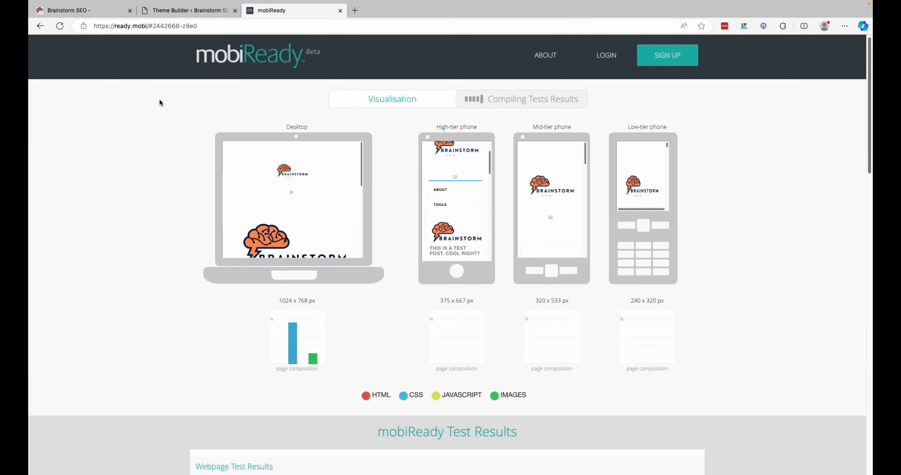
{"action": "left_click", "coordinate": [60, 26]}
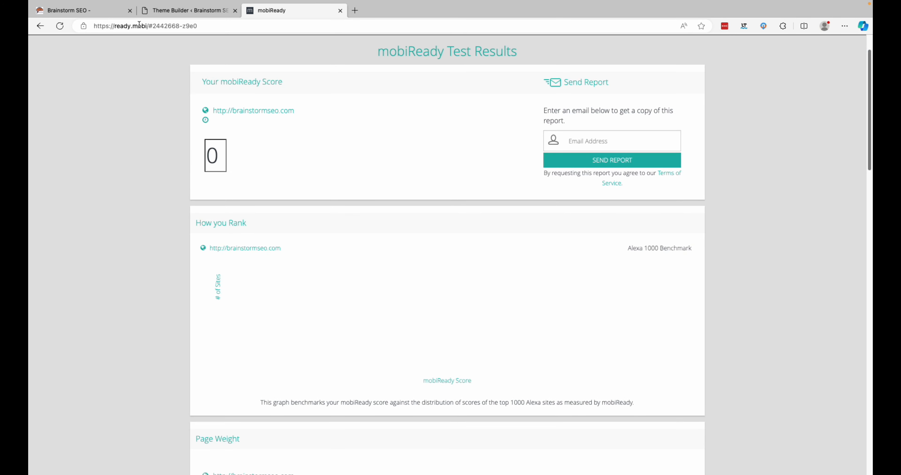
{"action": "left_click_drag", "start_coordinate": [148, 26], "coordinate": [261, 26]}
{"action": "key", "text": "BackSpace"}
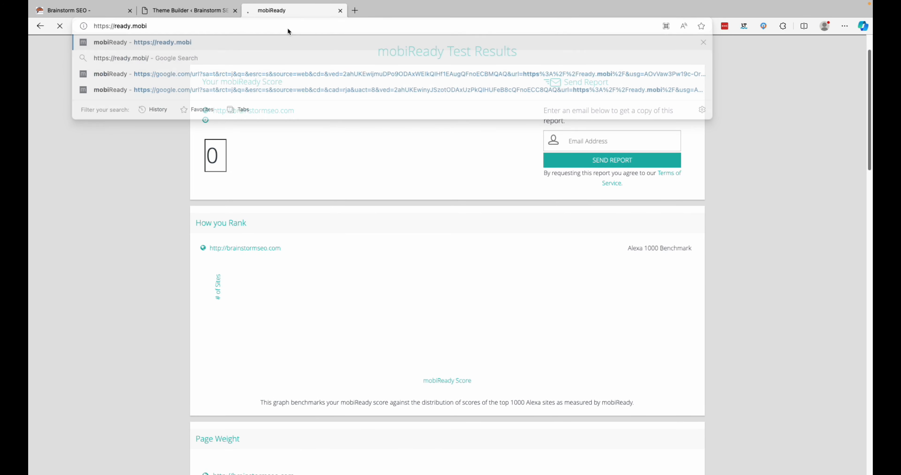
{"action": "key", "text": "Return"}
{"action": "left_click", "coordinate": [433, 180]}
{"action": "type", "text": "brainstormseo.com"}
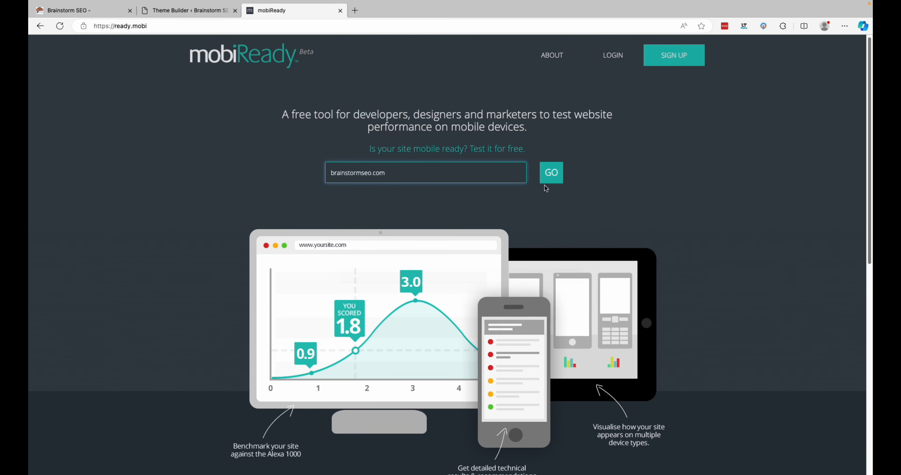
{"action": "left_click", "coordinate": [550, 180]}
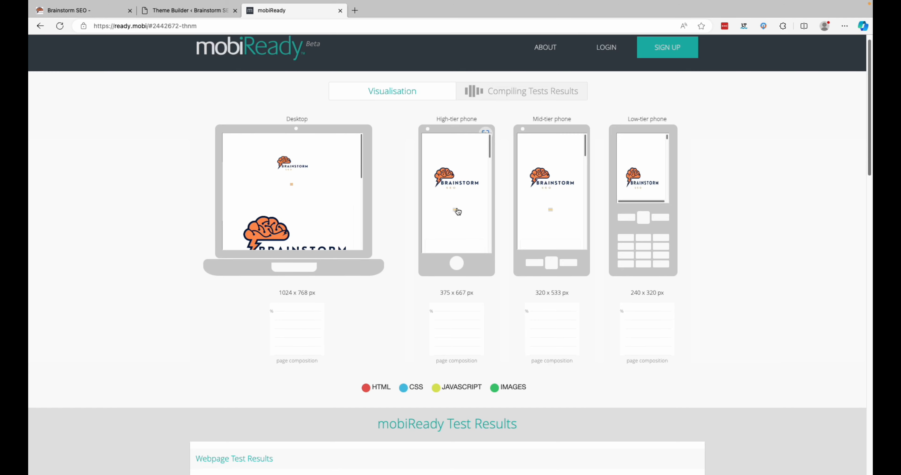
{"action": "scroll", "coordinate": [458, 210], "scroll_direction": "down", "scroll_amount": 1}
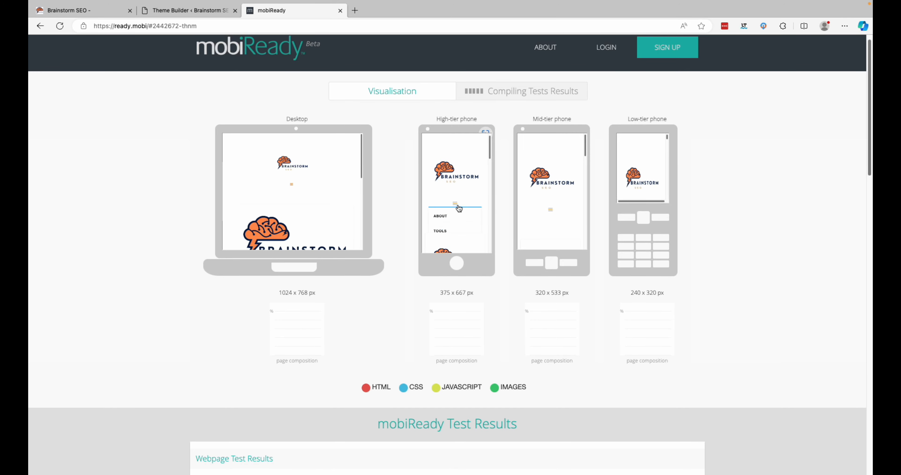
Step: Reload the live Brainstorm SEO homepage and purge all of the site's caches
{"action": "left_click", "coordinate": [105, 14]}
{"action": "left_click", "coordinate": [60, 27]}
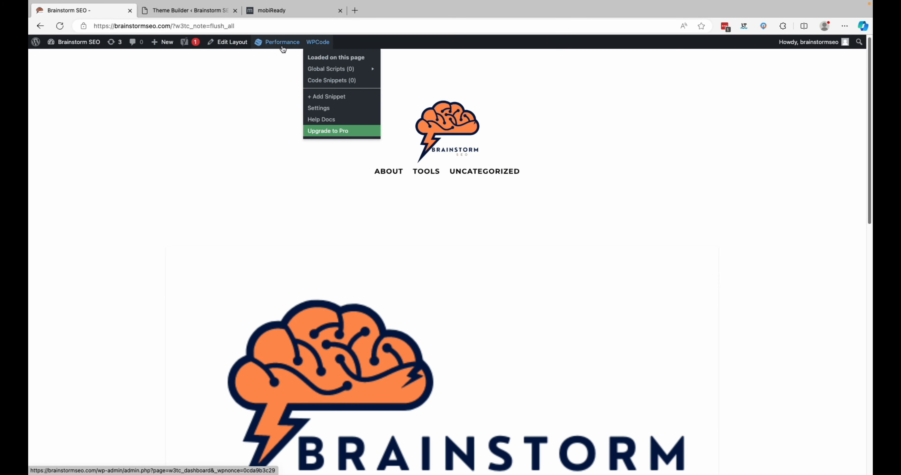
{"action": "mouse_move", "coordinate": [281, 43]}
{"action": "left_click", "coordinate": [284, 60]}
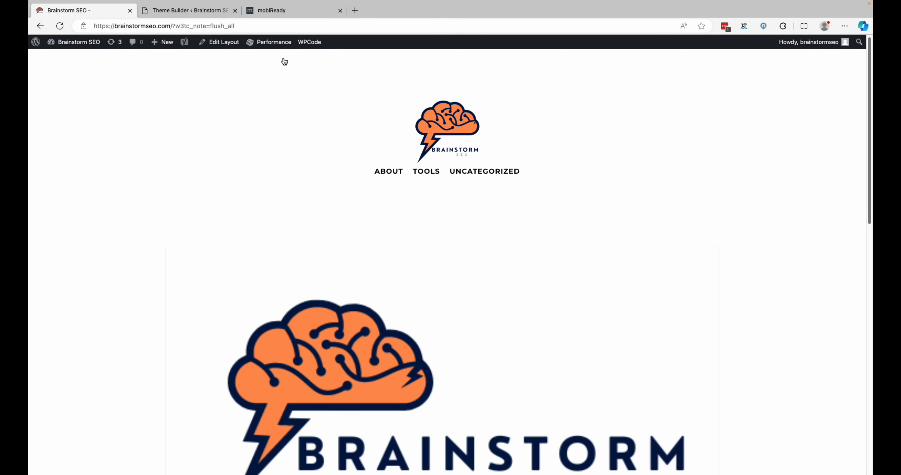
Step: Return to mobiReady's start page and retest brainstormseo.com with the site's caches purged
{"action": "left_click", "coordinate": [280, 11]}
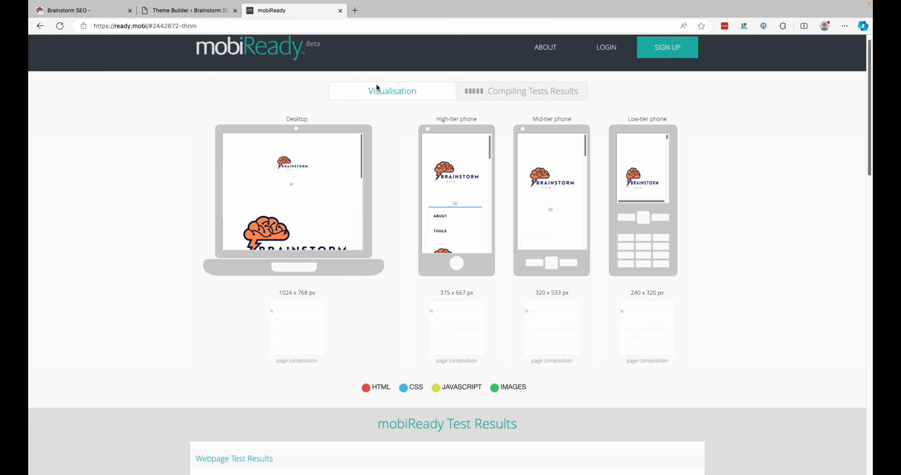
{"action": "left_click", "coordinate": [59, 26]}
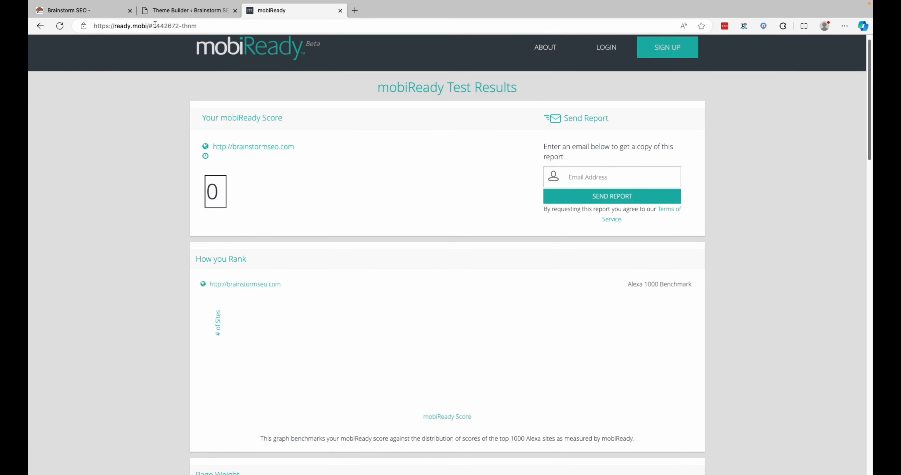
{"action": "left_click_drag", "start_coordinate": [151, 26], "coordinate": [222, 26]}
{"action": "key", "text": "BackSpace"}
{"action": "key", "text": "Return"}
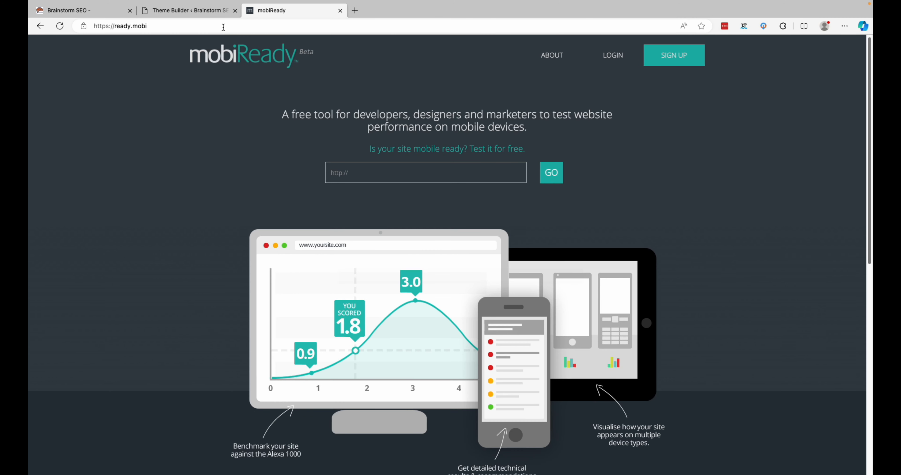
{"action": "left_click", "coordinate": [427, 172]}
{"action": "type", "text": "bra"}
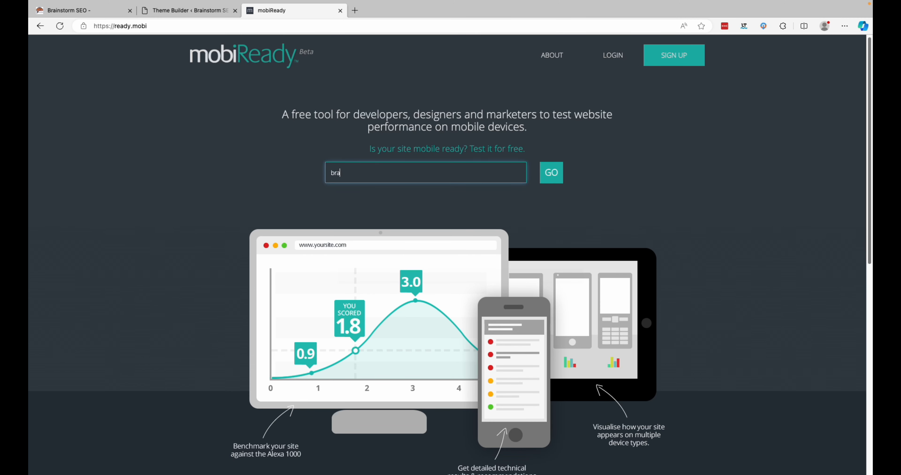
{"action": "type", "text": "instormseo.com"}
{"action": "left_click", "coordinate": [556, 181]}
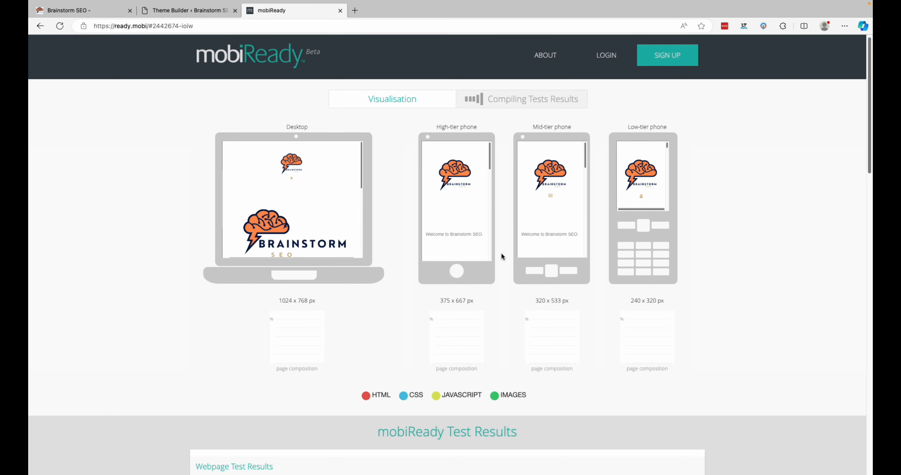
Step: Expand the mobile menu in the high-tier phone preview and compare the header across the device previews
{"action": "left_click", "coordinate": [455, 197]}
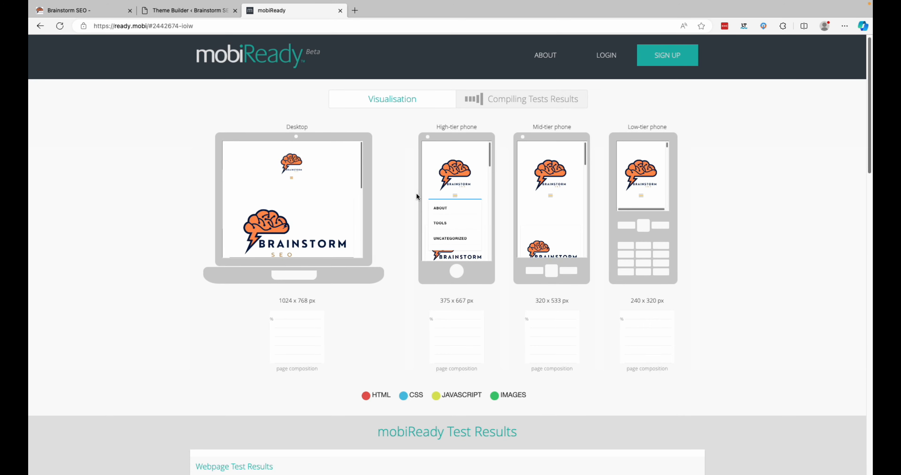
{"action": "scroll", "coordinate": [412, 199], "scroll_direction": "down", "scroll_amount": 1}
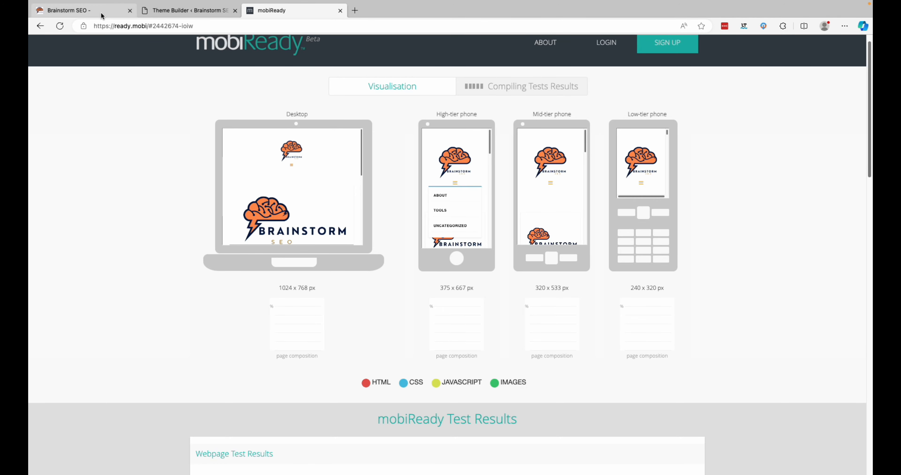
Step: Look over the header on the live homepage and return to the Theme Builder templates
{"action": "left_click", "coordinate": [176, 16]}
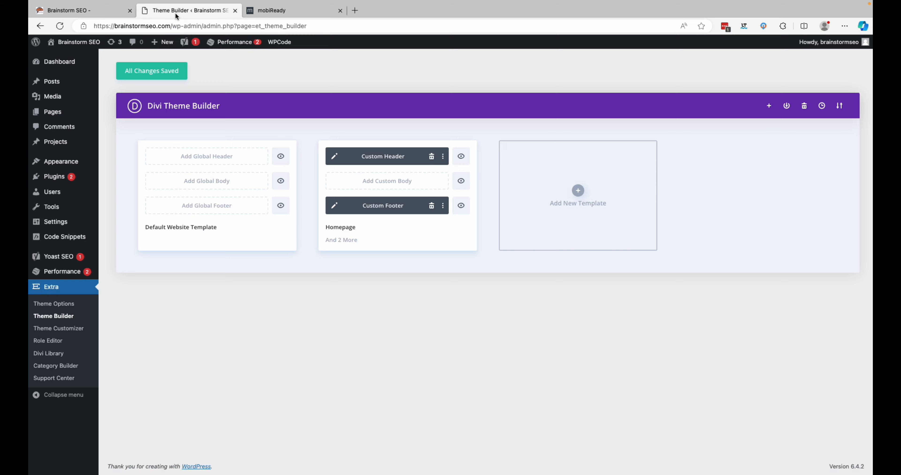
{"action": "left_click", "coordinate": [105, 13]}
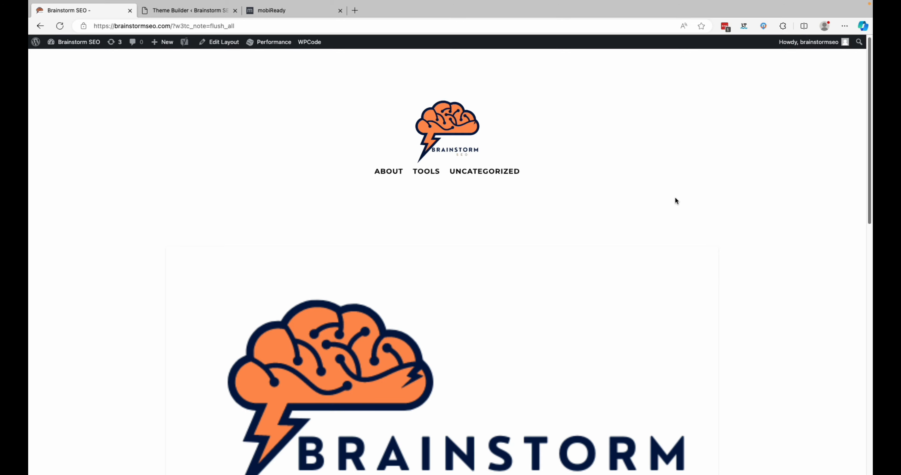
{"action": "left_click", "coordinate": [203, 10]}
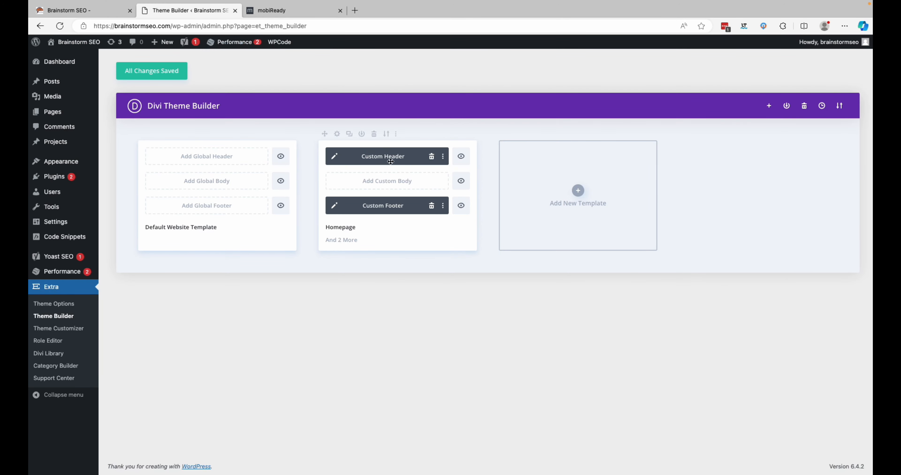